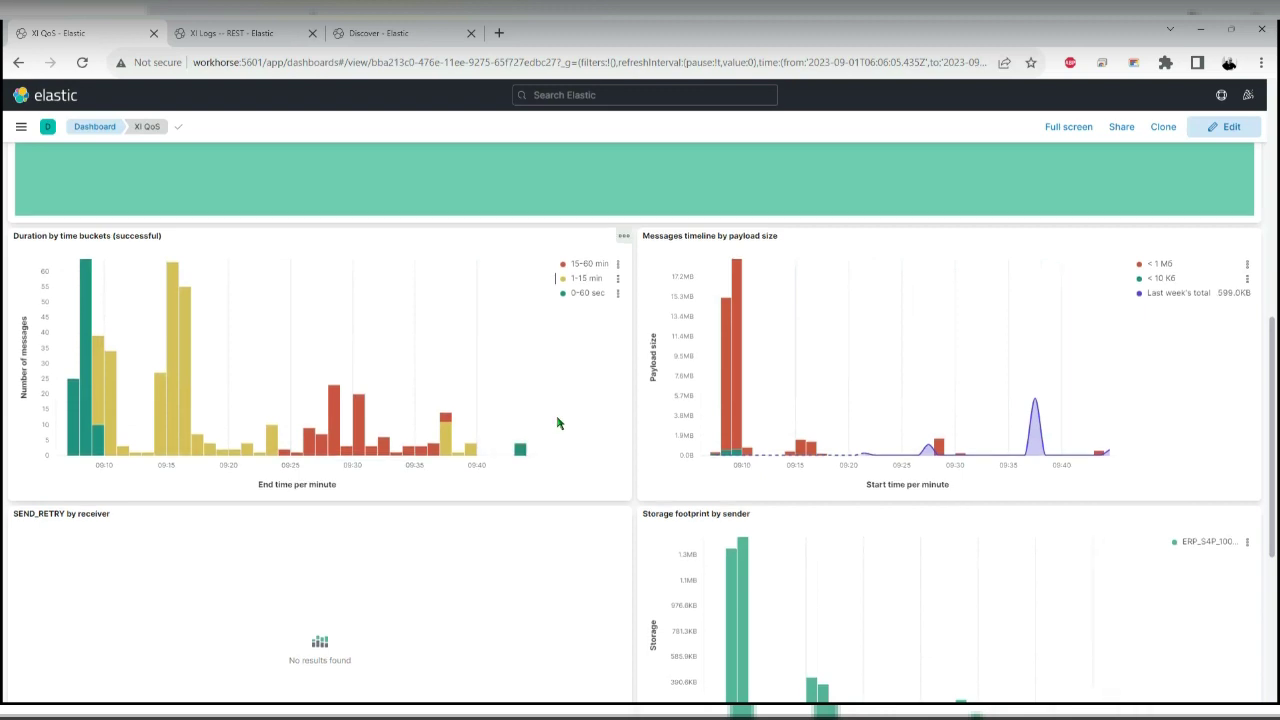
Switch to the XI Logs -- REST dashboard and stop its automatic refresh
scroll(558, 425, "up", 1)
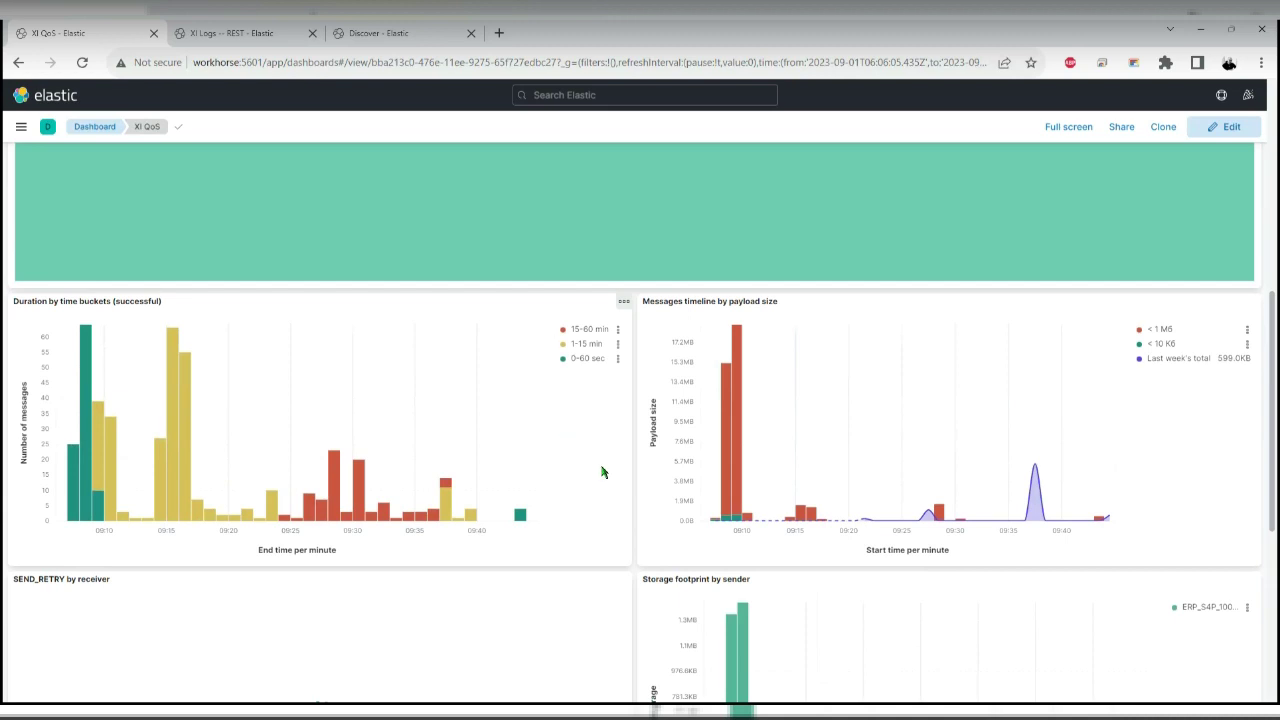
scroll(509, 490, "up", 7)
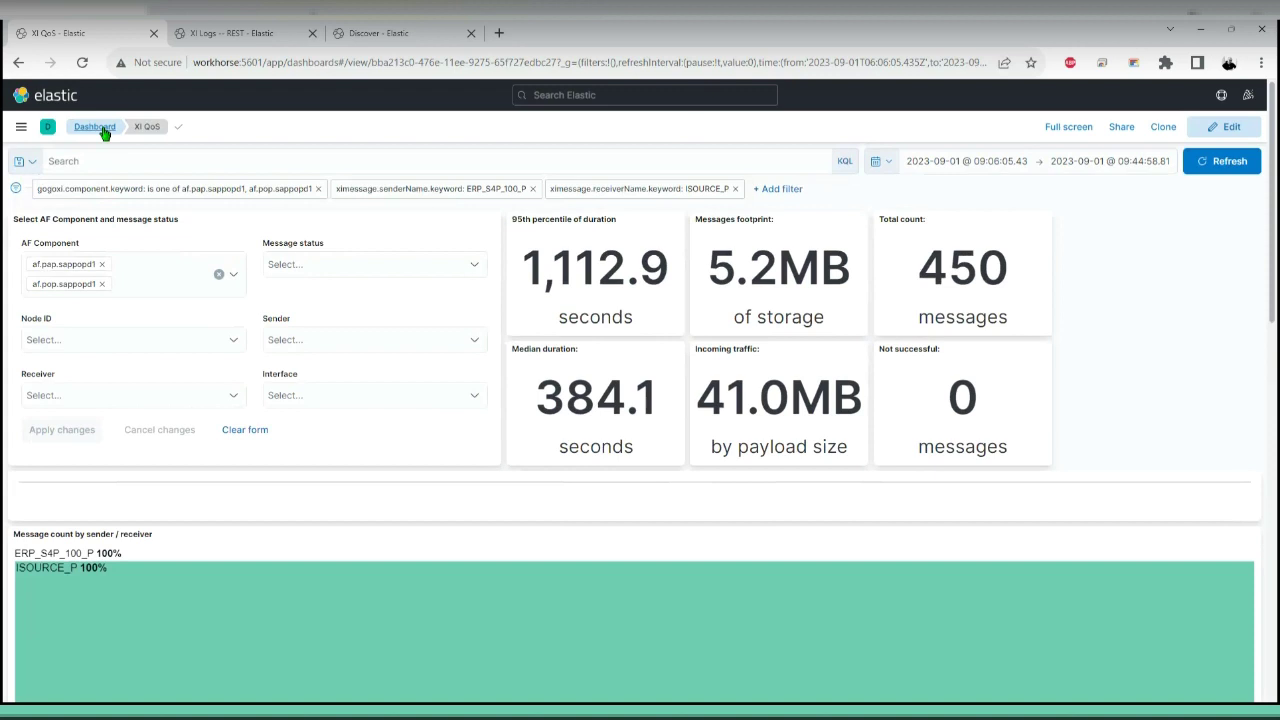
left_click(252, 30)
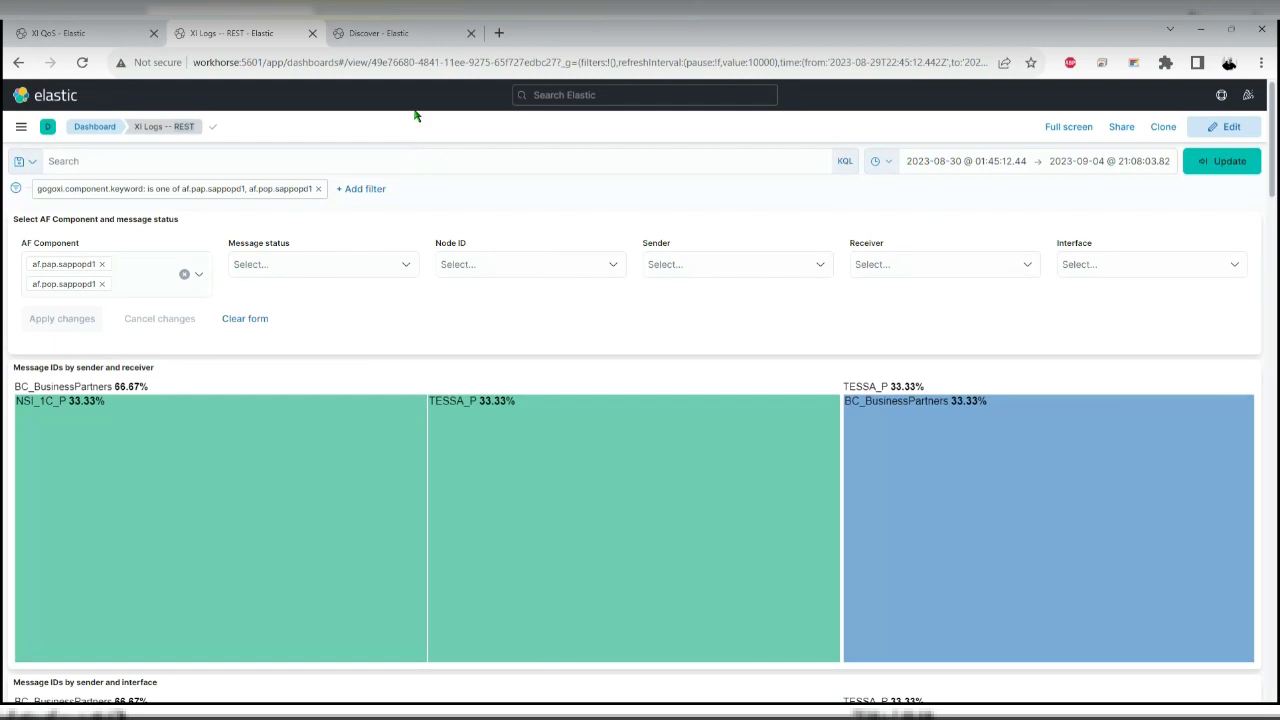
left_click(879, 162)
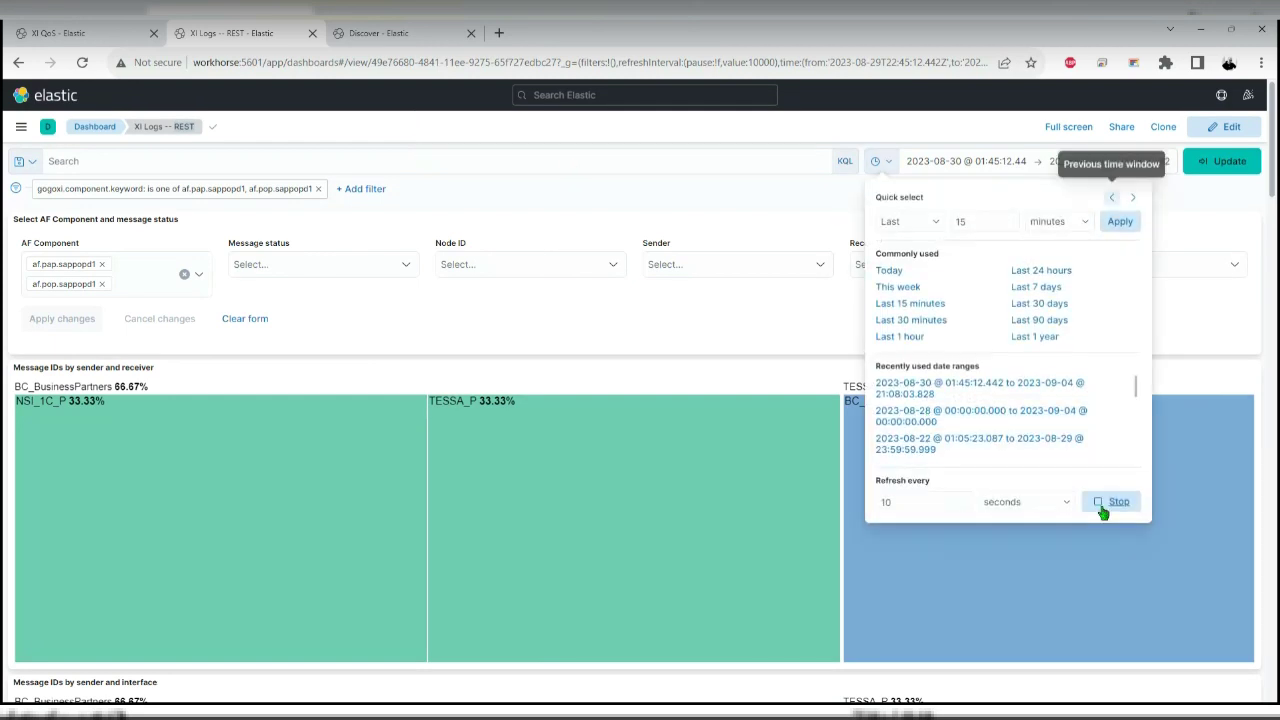
left_click(1049, 387)
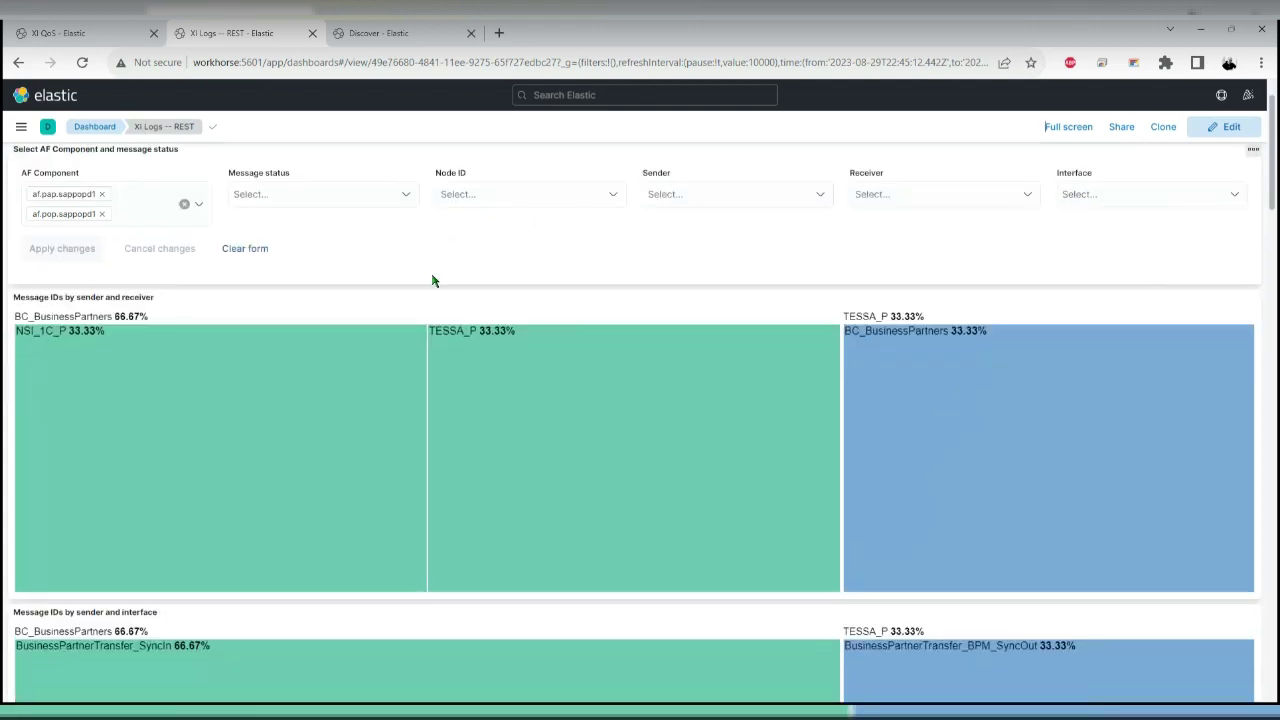
scroll(434, 280, "down", 2)
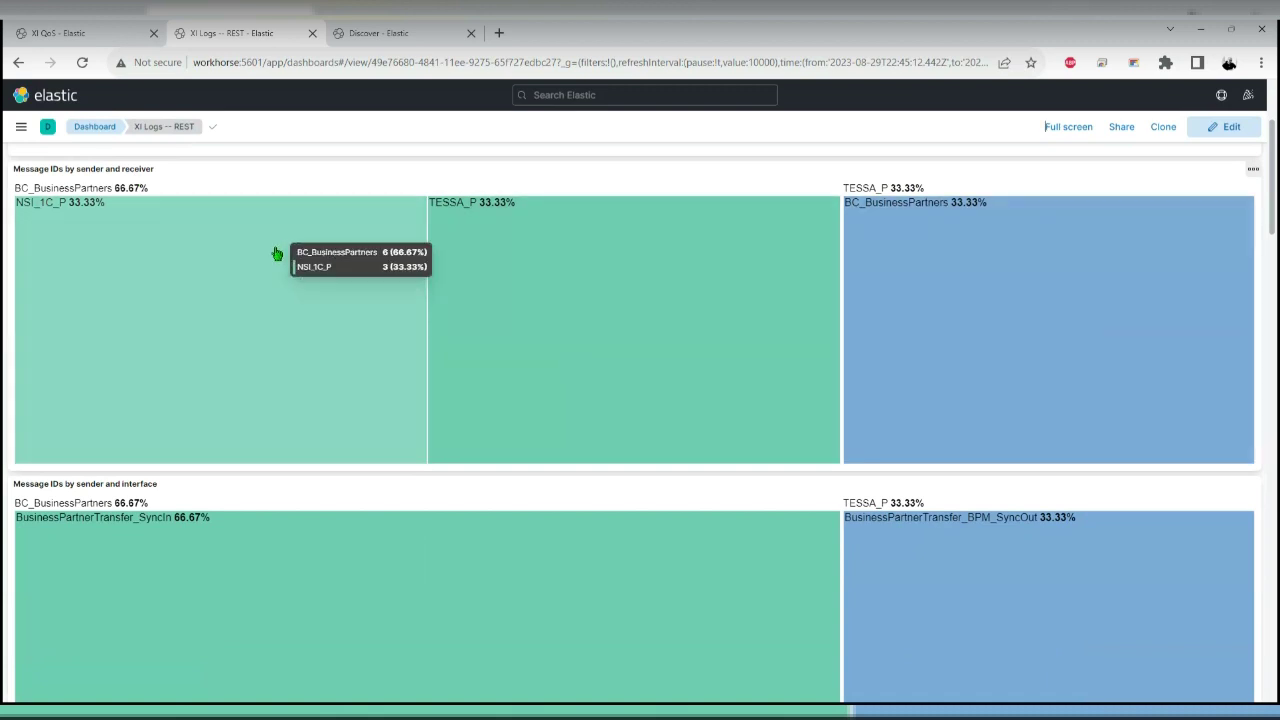
scroll(266, 297, "up", 2)
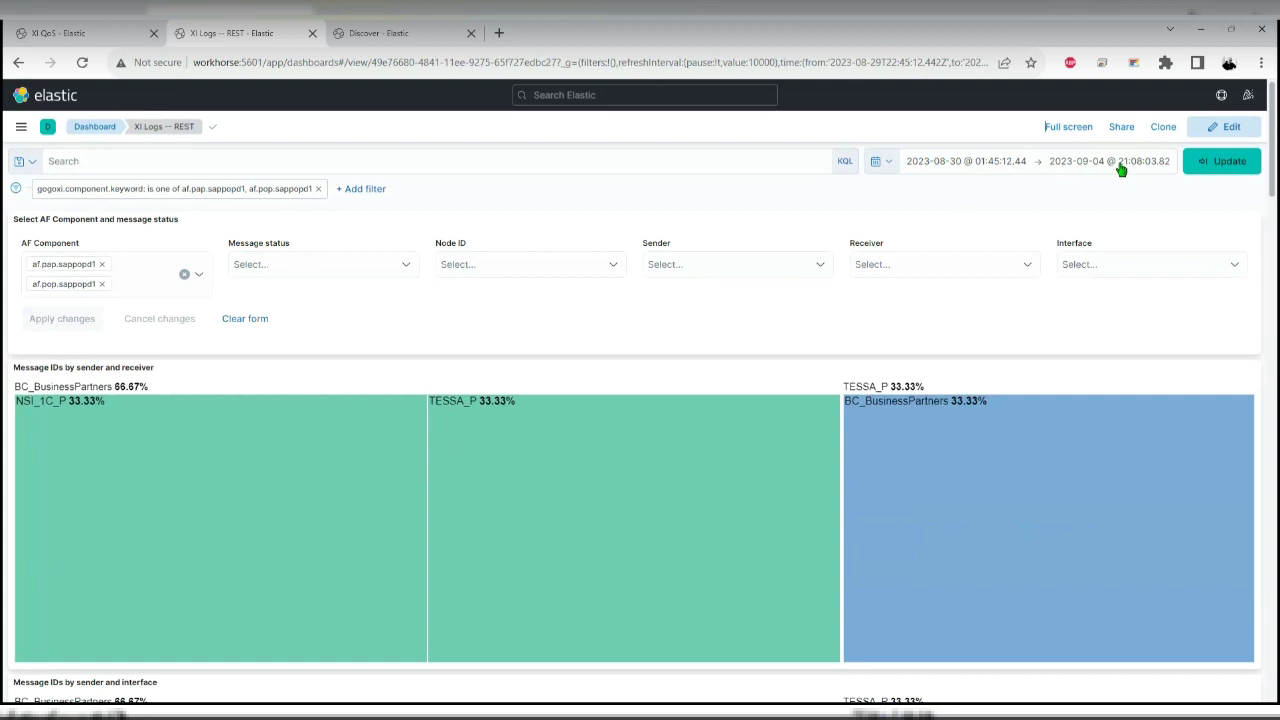
left_click(882, 161)
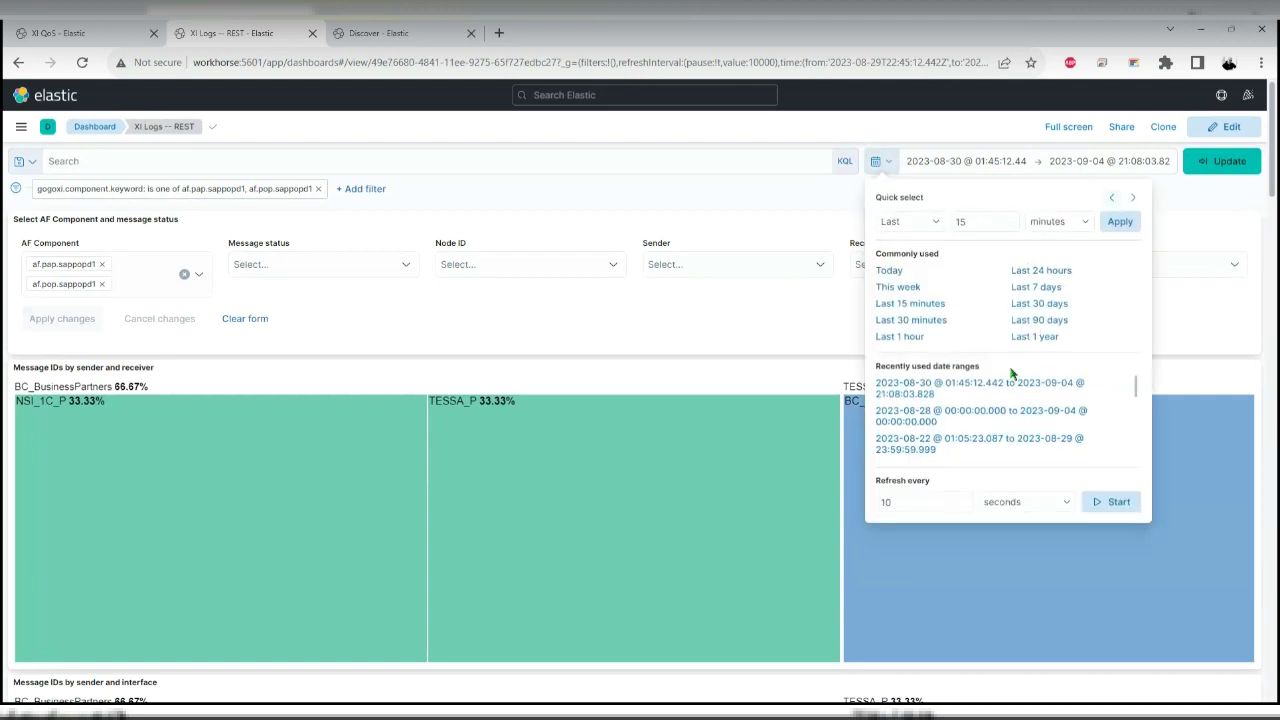
left_click(1036, 287)
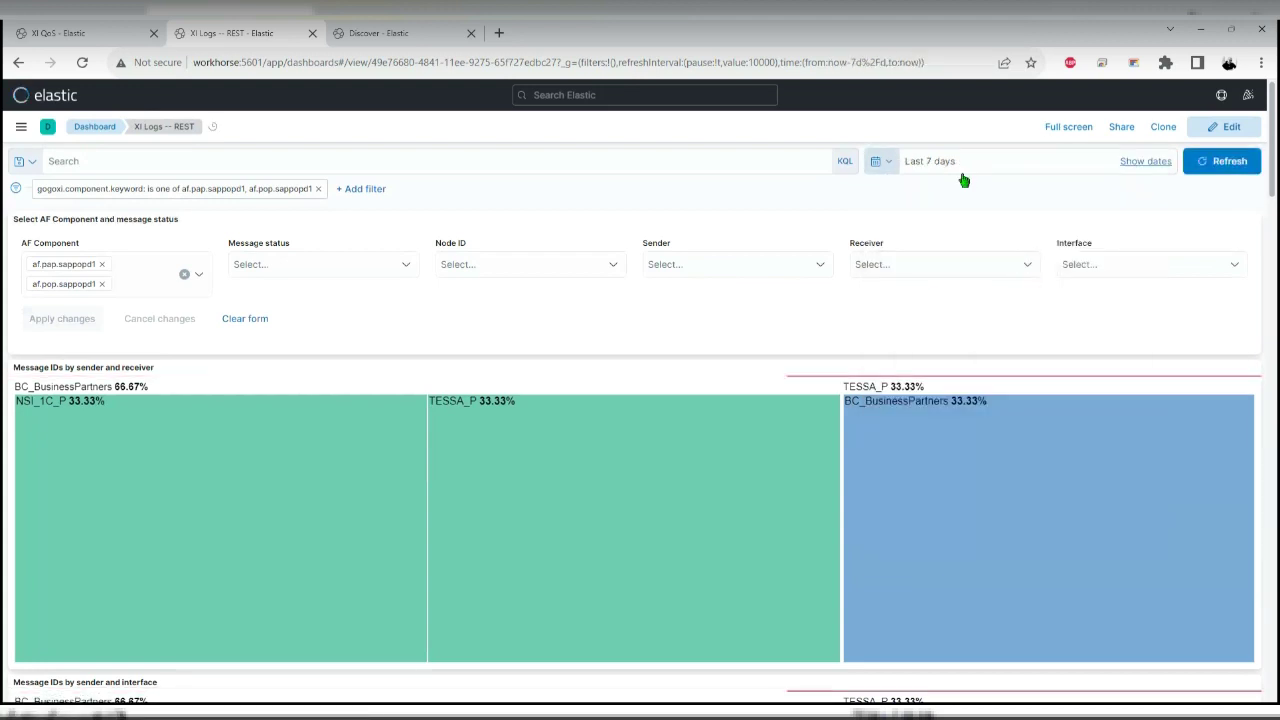
left_click(883, 161)
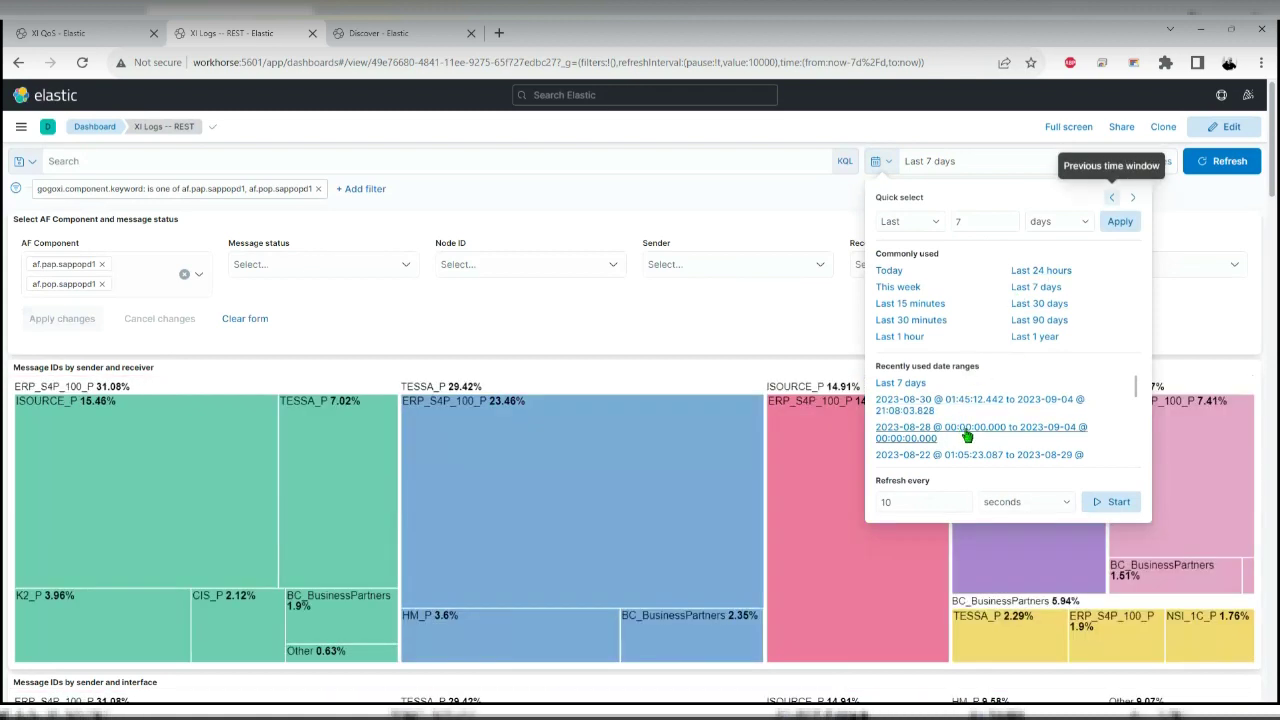
left_click(968, 437)
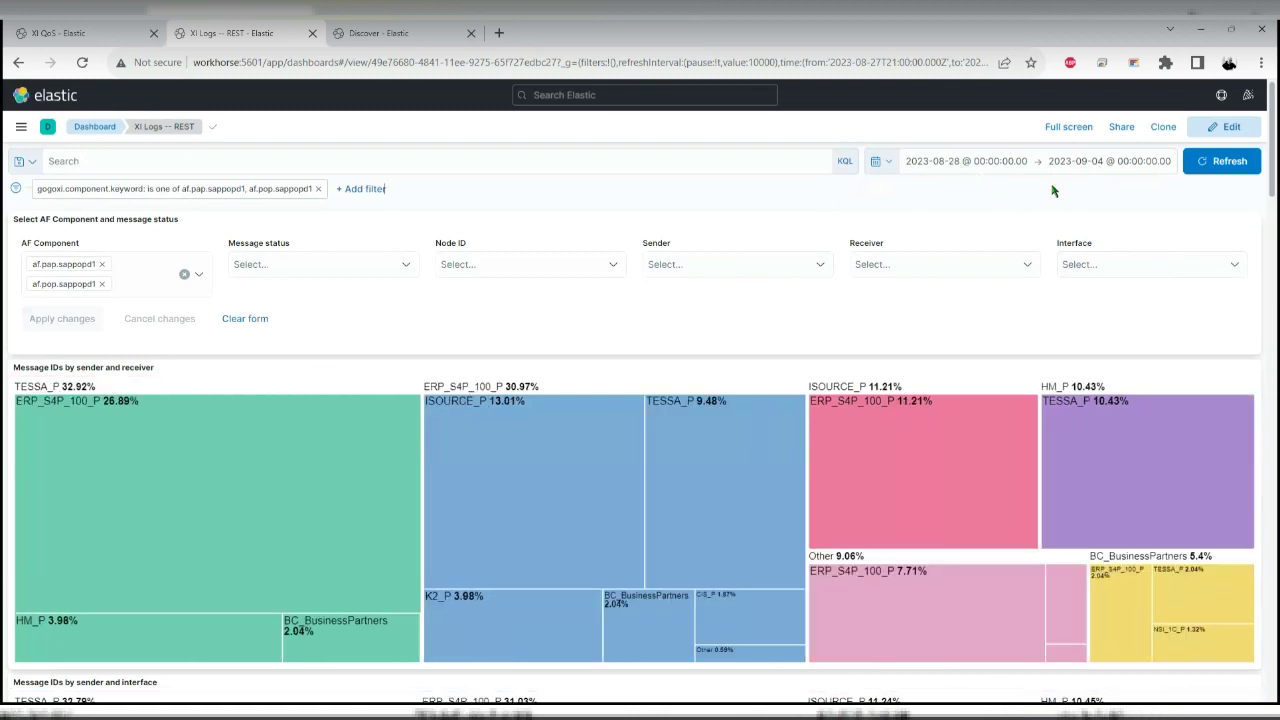
Review the sender and receiver treemaps, and hide the SUCCESS series in the Log entries by type chart
scroll(755, 213, "down", 3)
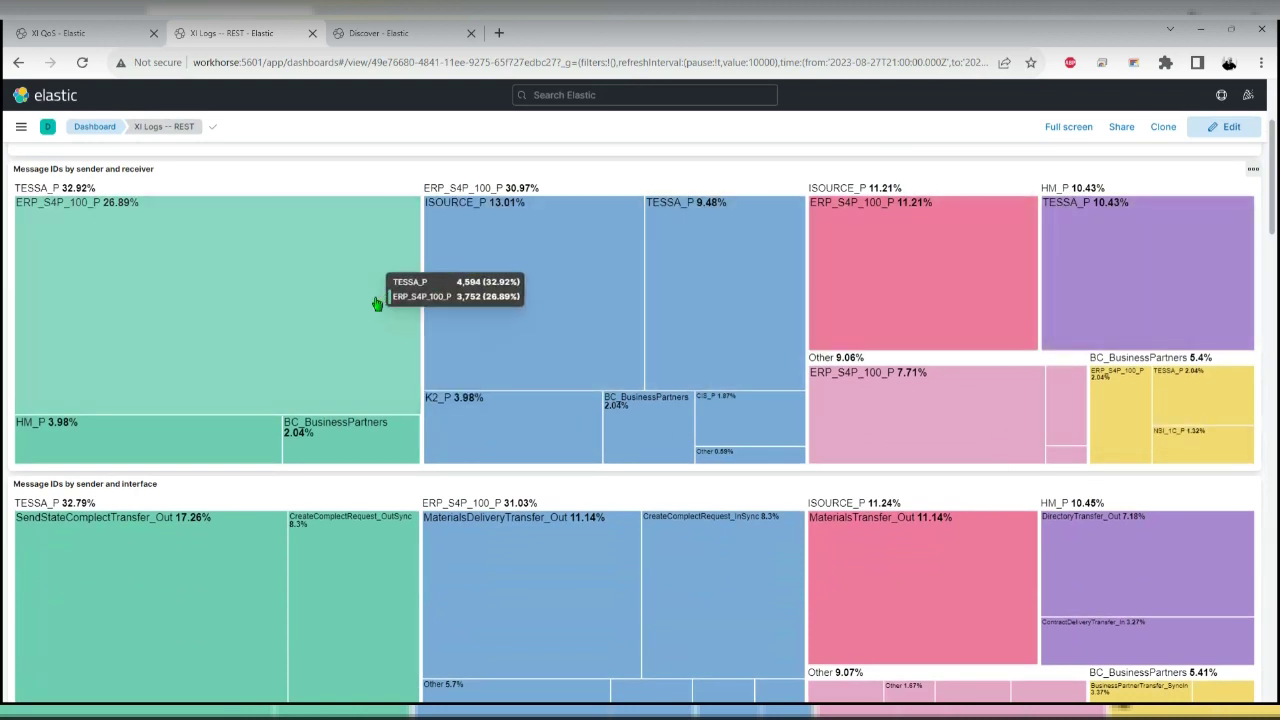
scroll(1160, 300, "up", 2)
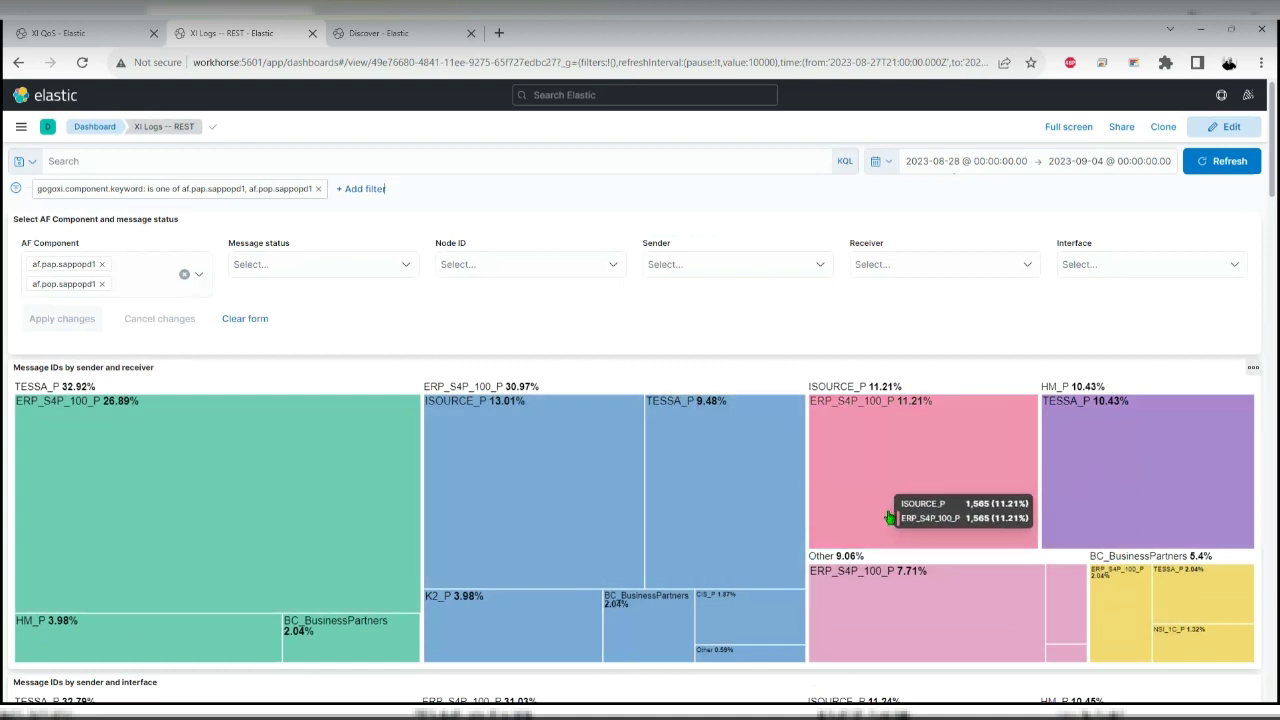
scroll(890, 517, "down", 8)
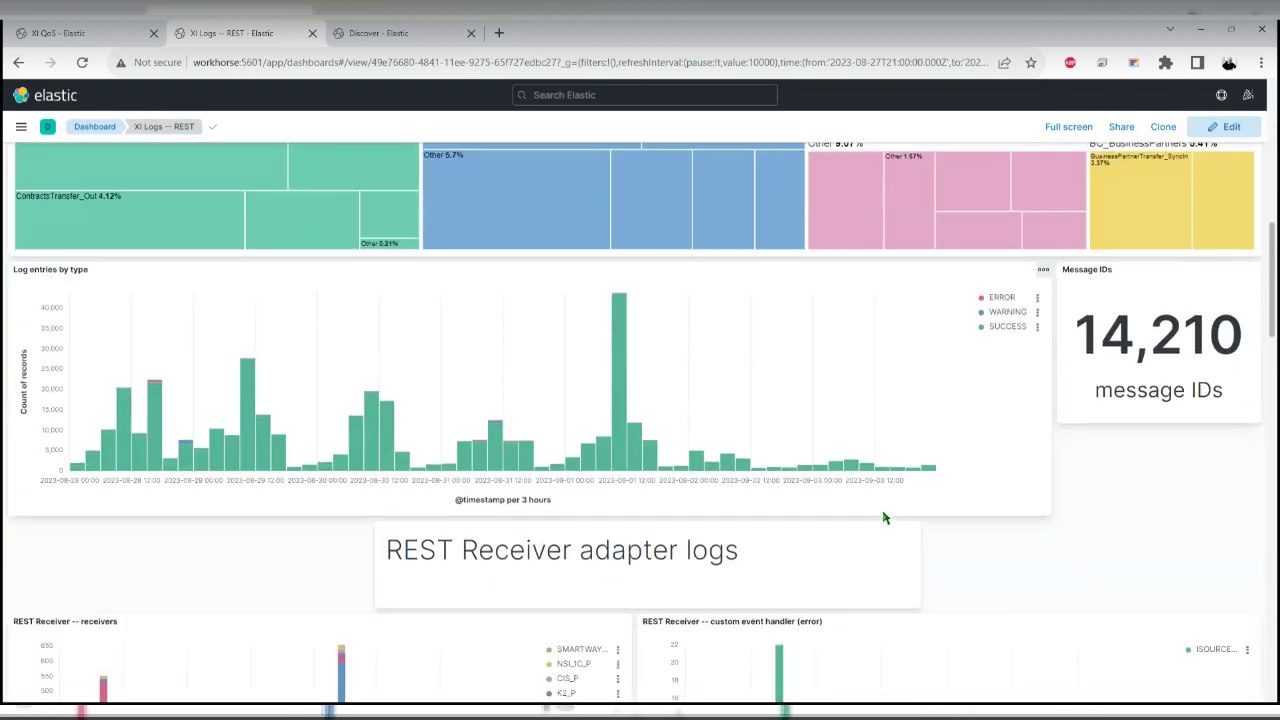
scroll(884, 517, "down", 1)
scroll(900, 452, "down", 1)
scroll(252, 405, "up", 1)
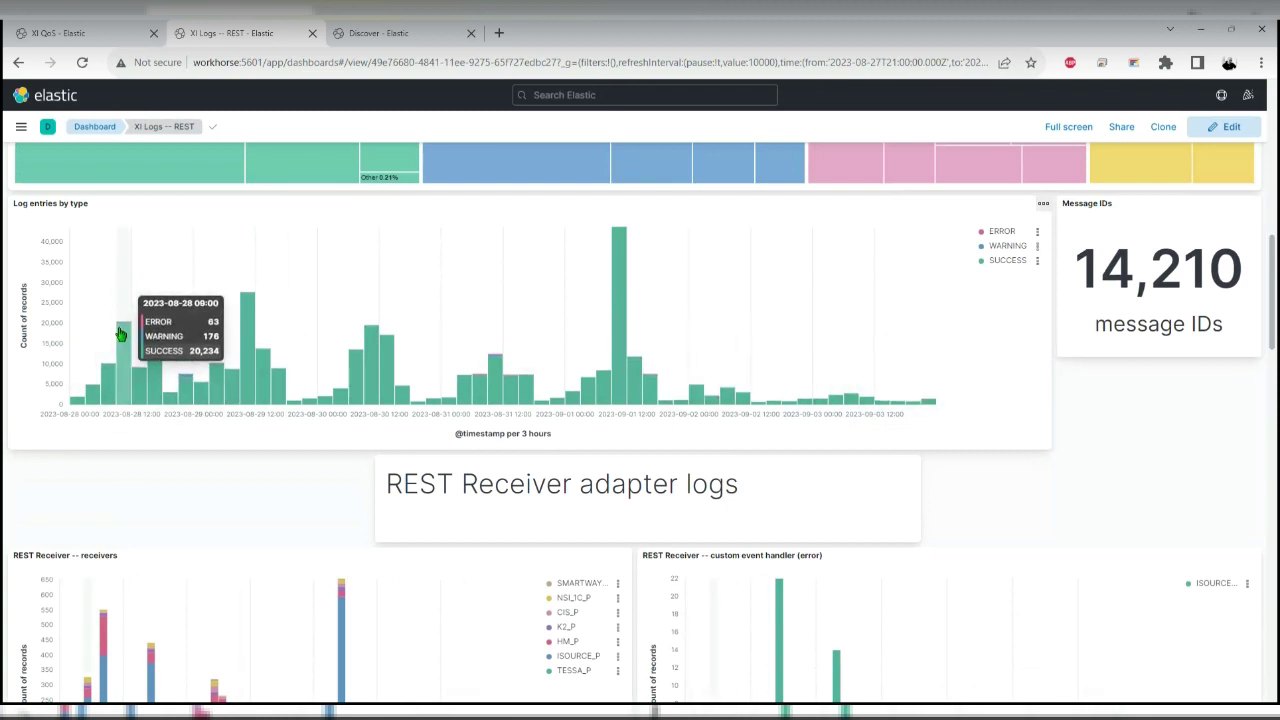
left_click(1007, 261)
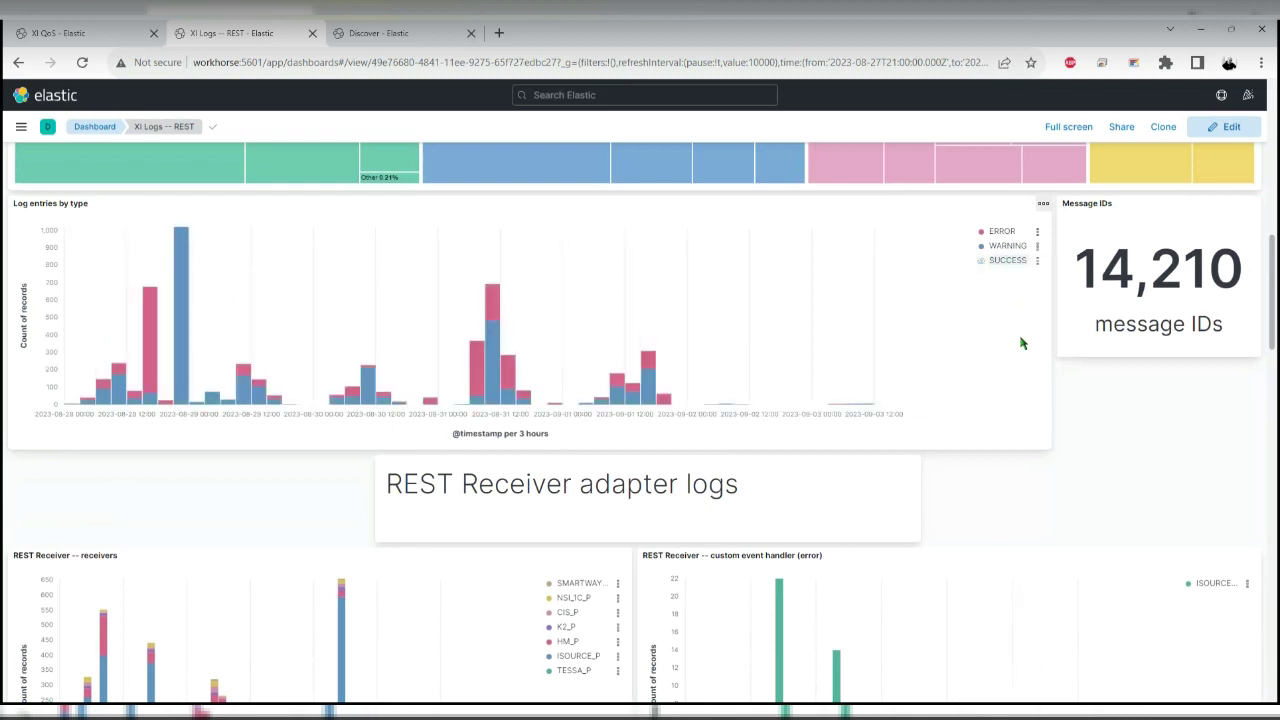
Show the hidden codes 200, 201, 202 and 204 in the REST Receiver HTTP status codes chart
scroll(1022, 343, "down", 3)
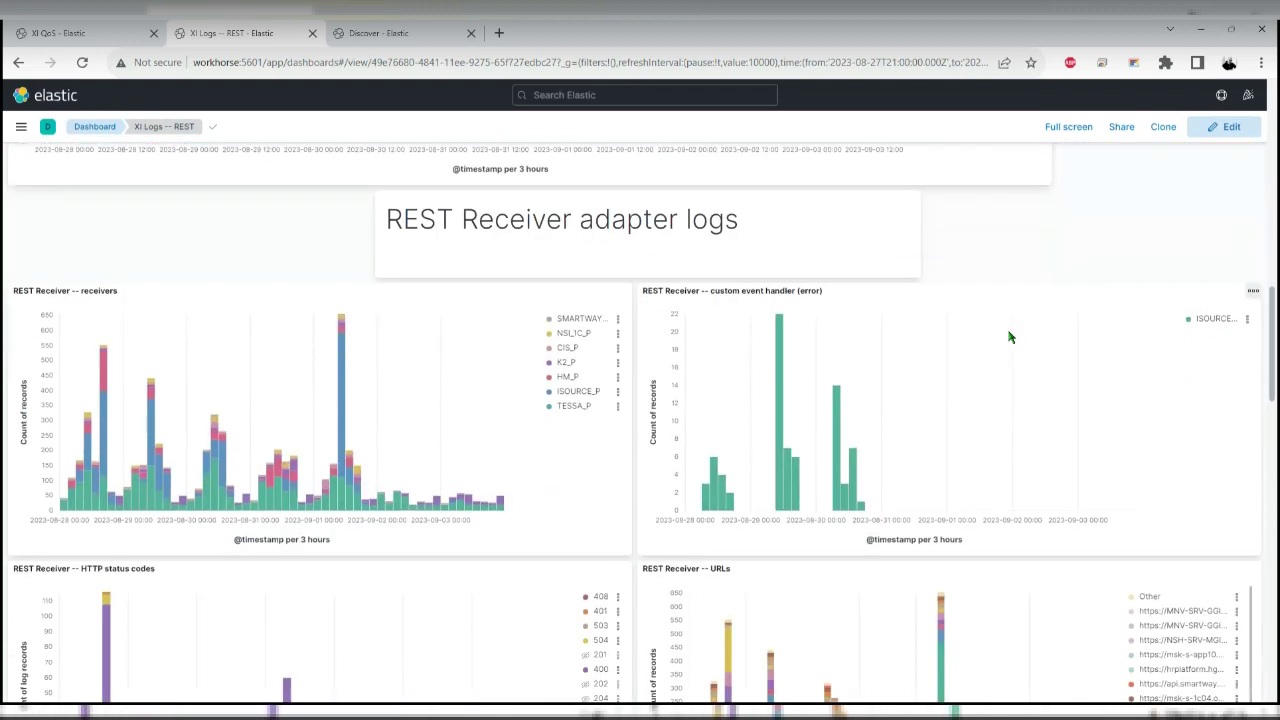
scroll(1009, 339, "down", 1)
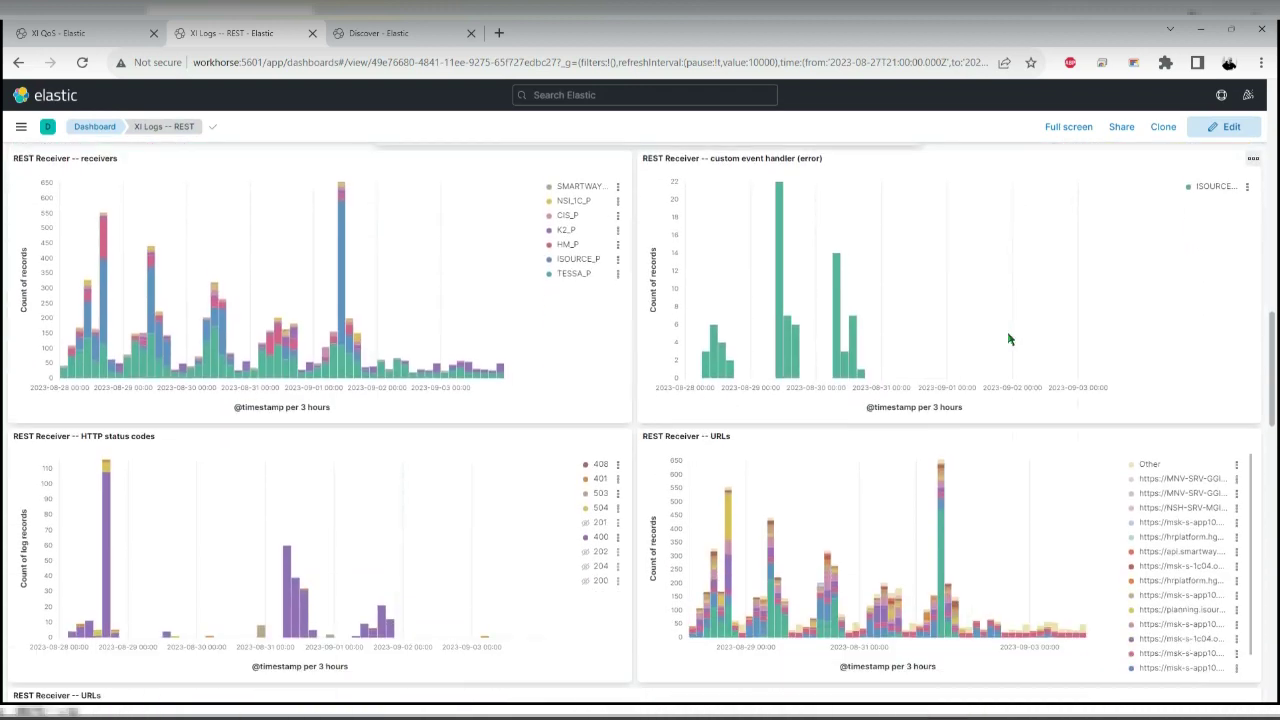
scroll(1009, 339, "up", 1)
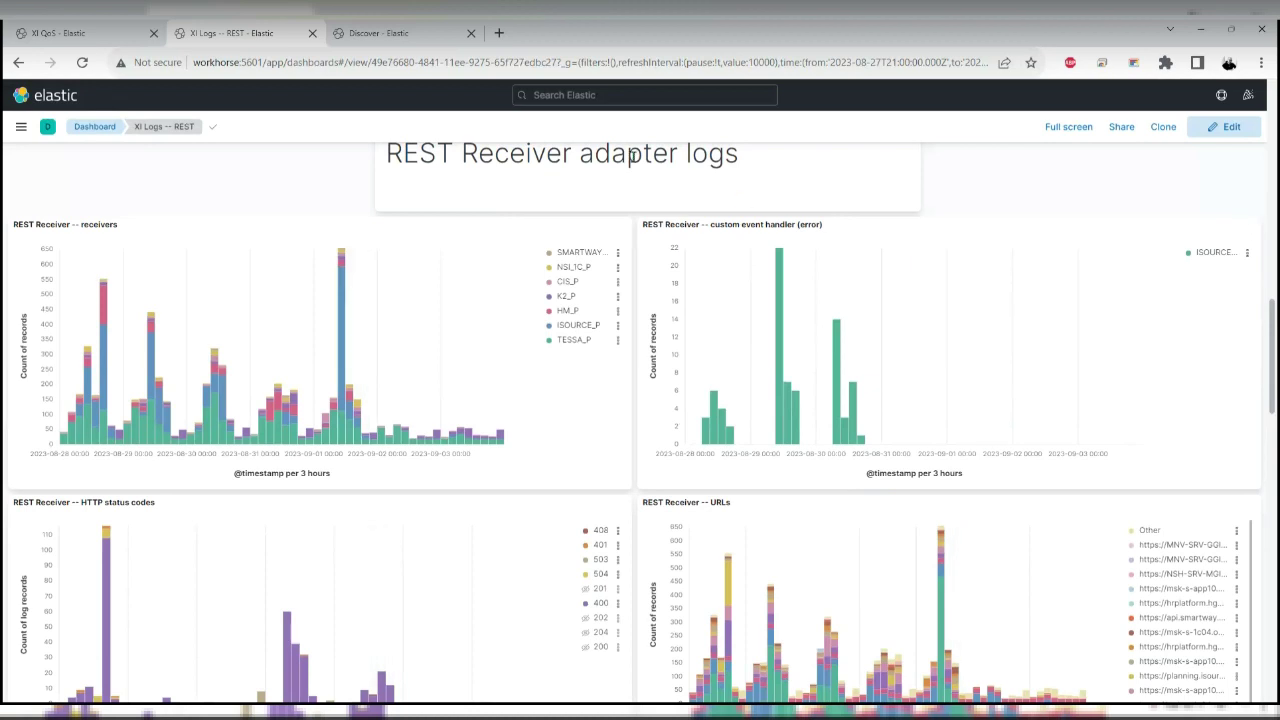
scroll(636, 166, "down", 1)
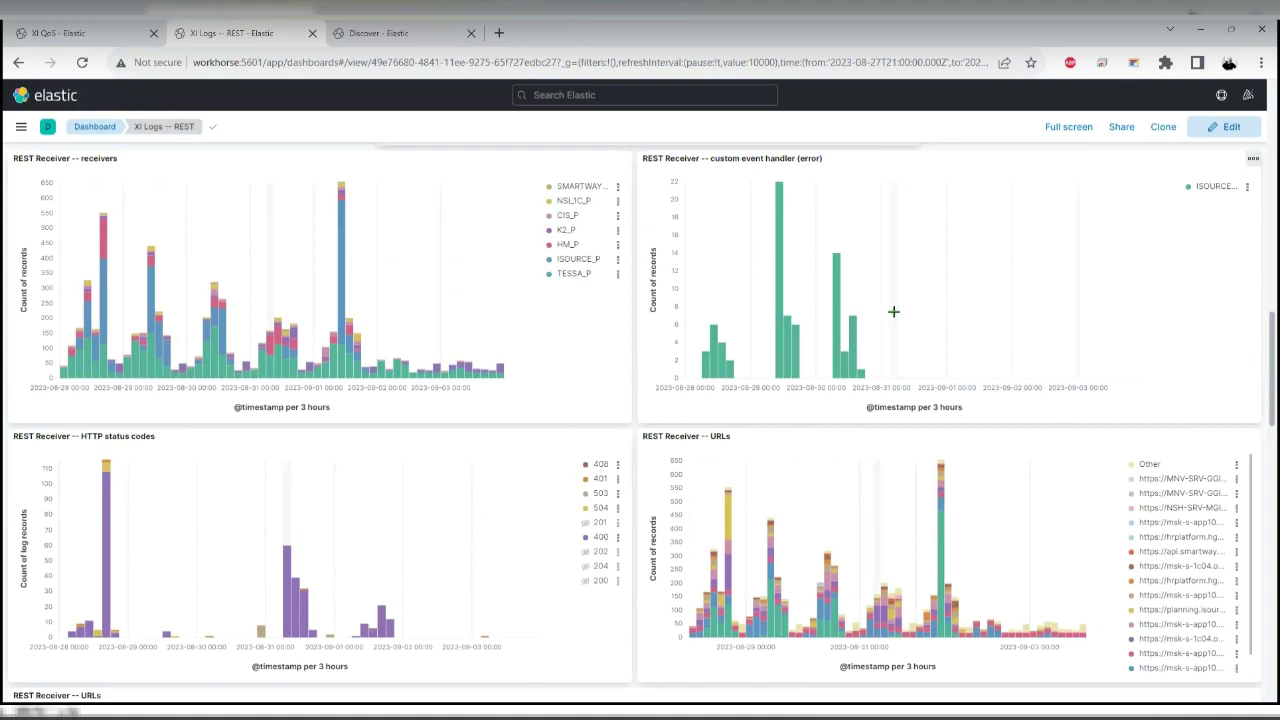
scroll(899, 313, "down", 1)
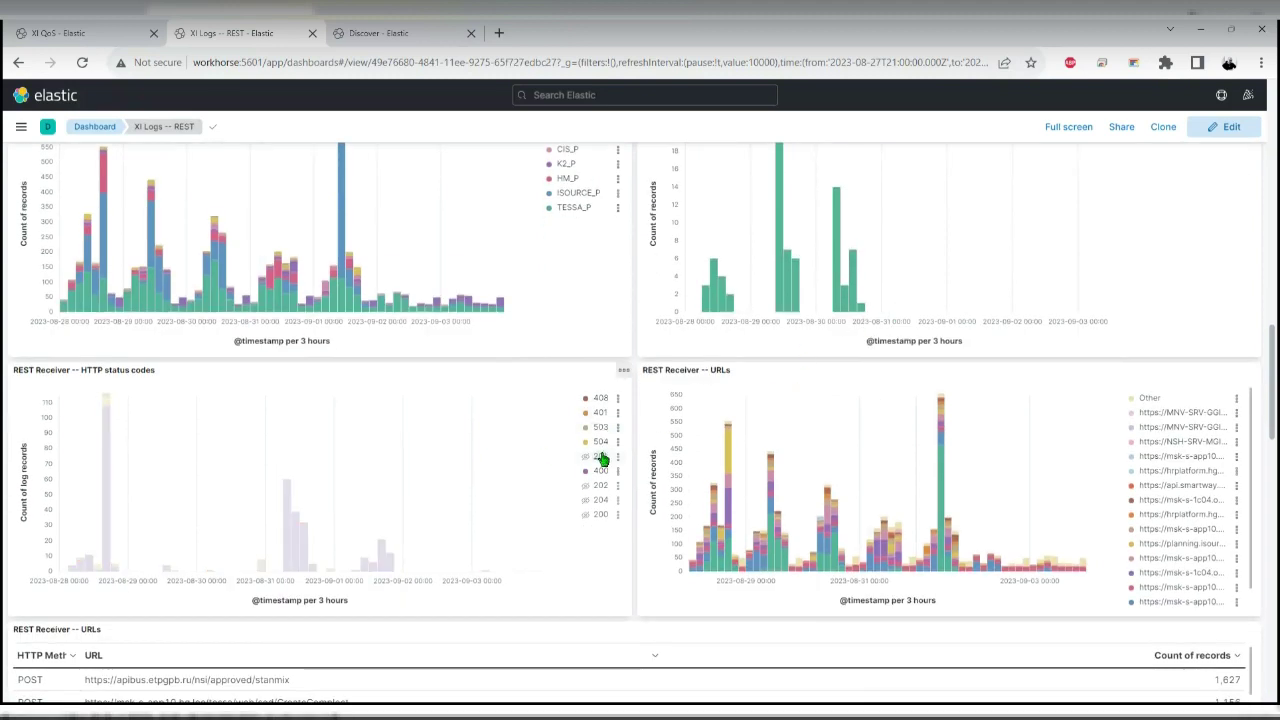
left_click(601, 499)
left_click(601, 514)
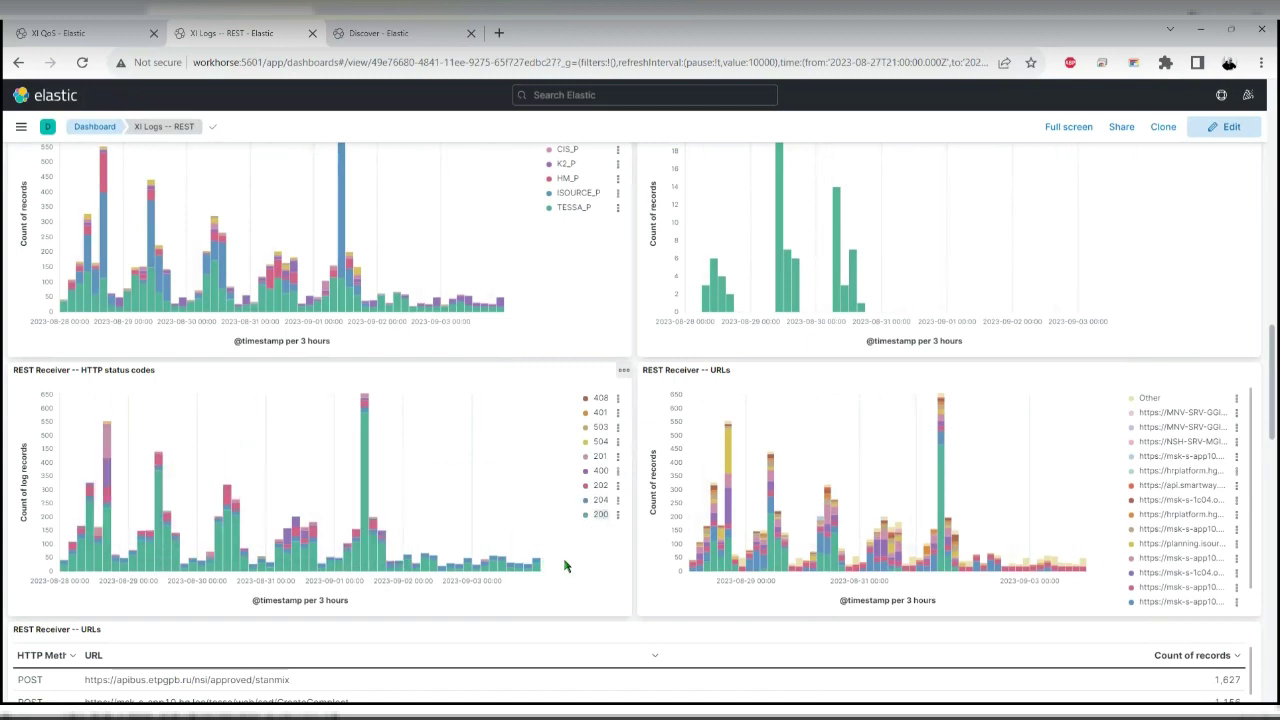
Hide codes 200, 204, 202 and 201 again in the HTTP status codes chart and inspect the remaining error codes
left_click(600, 515)
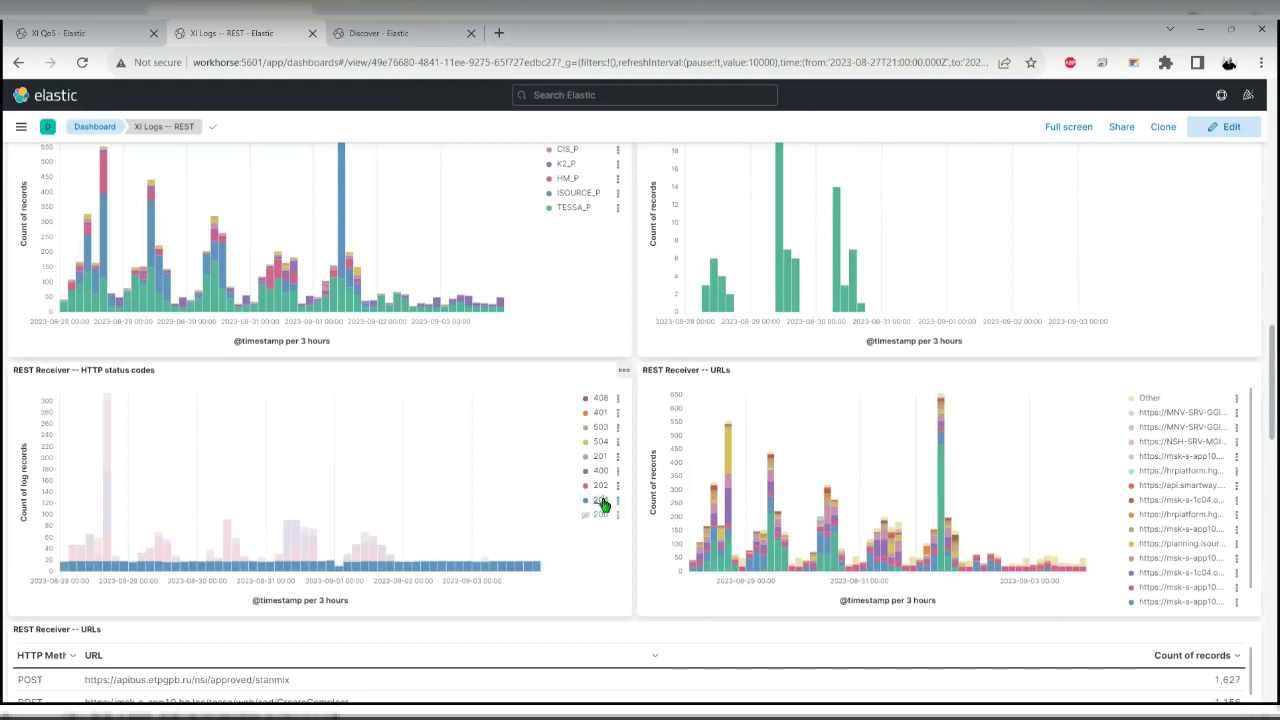
left_click(601, 501)
left_click(601, 486)
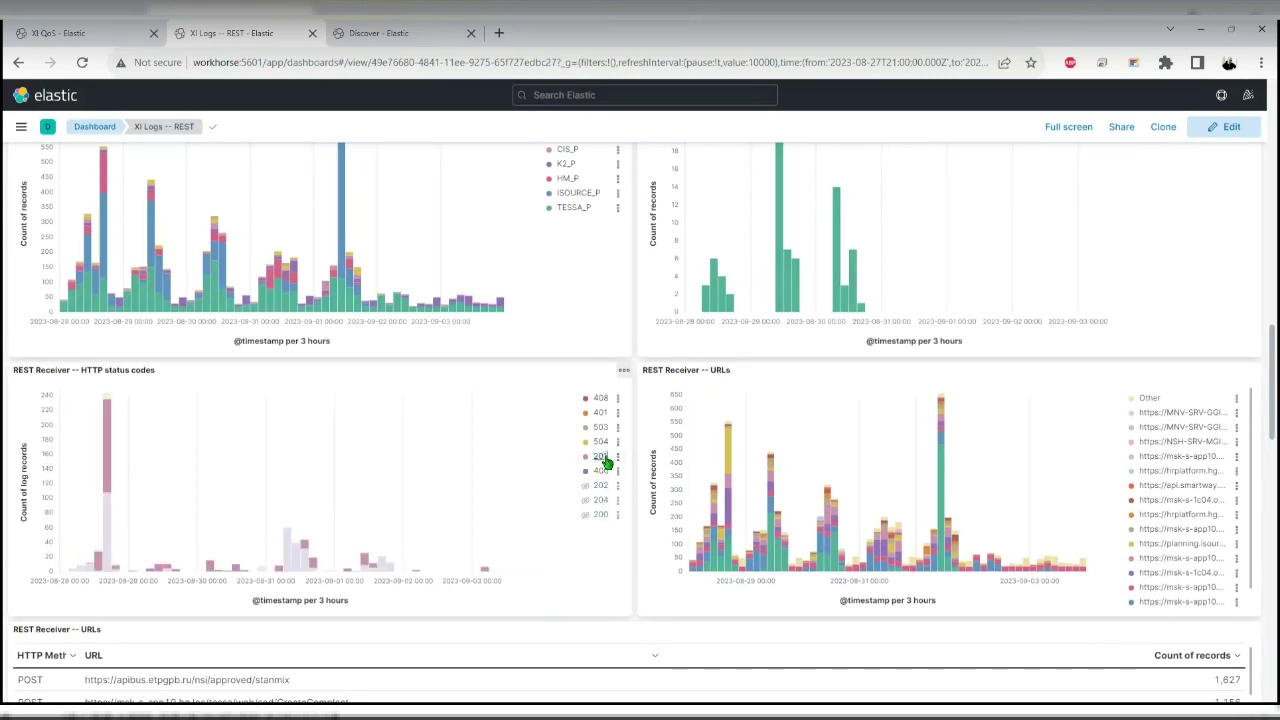
left_click(601, 457)
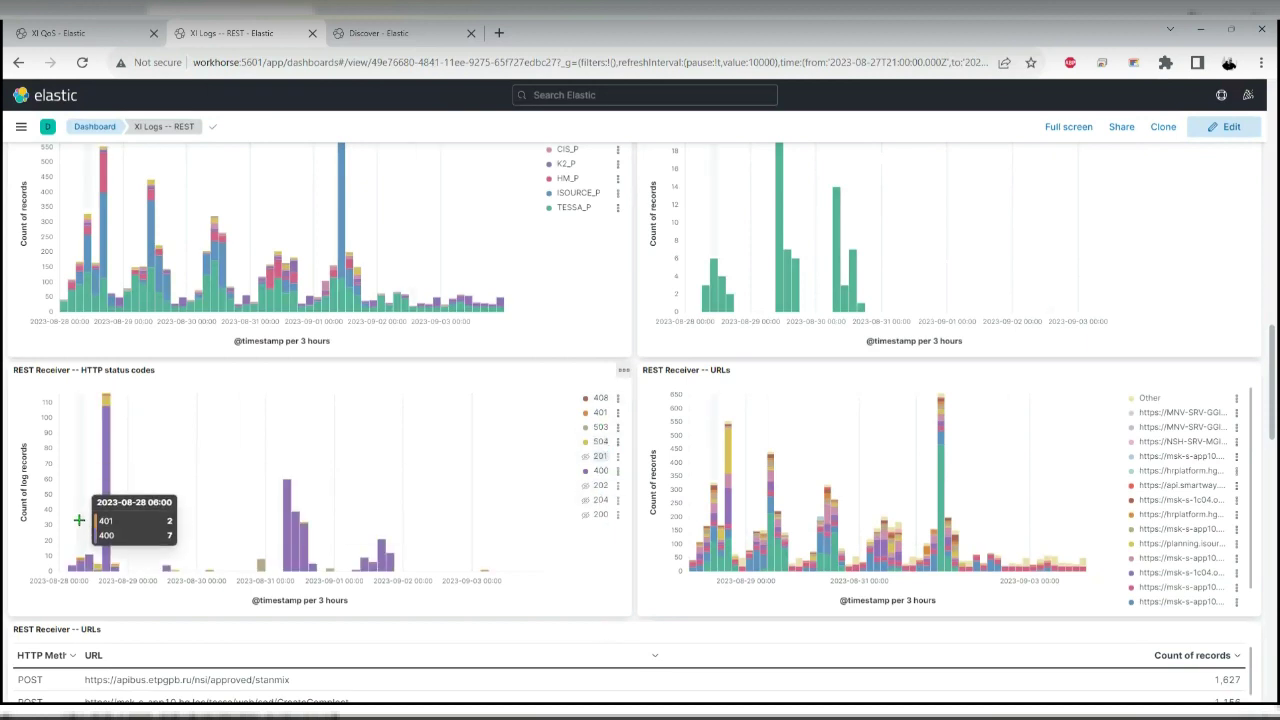
mouse_move(118, 523)
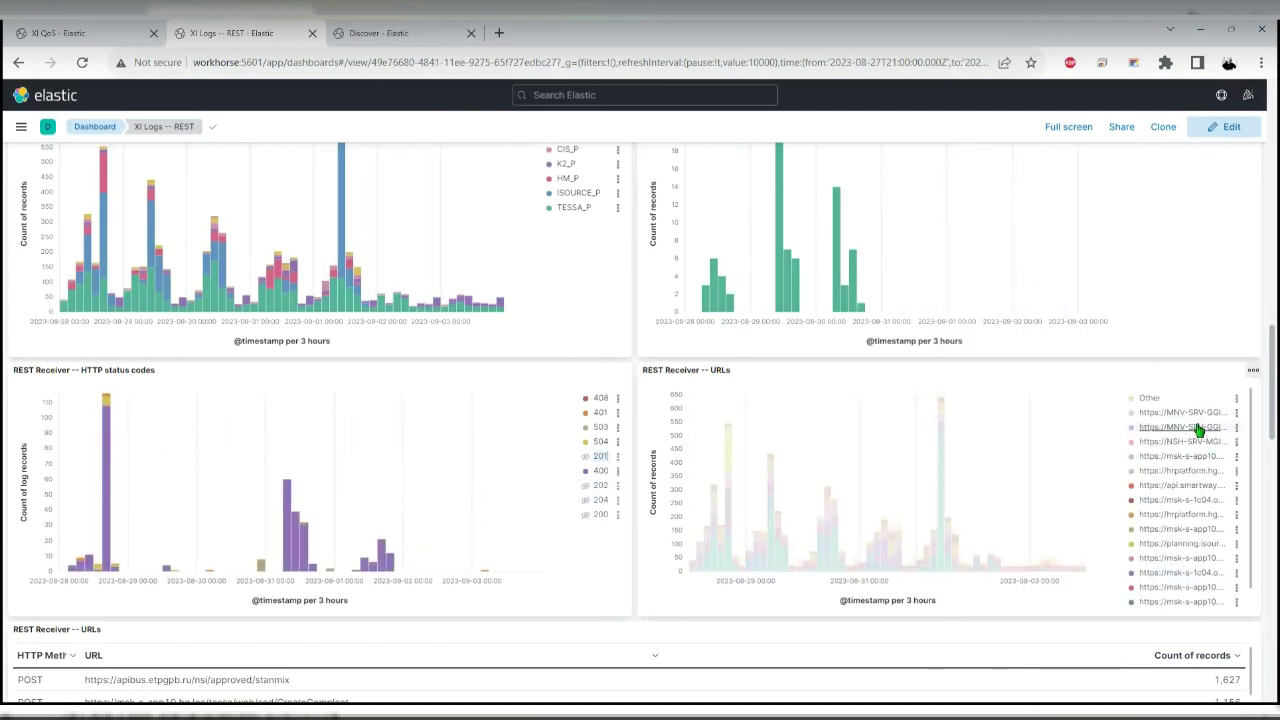
Examine the URLs called by the REST Receiver in its chart and in the table of HTTP methods and record counts
scroll(1185, 480, "down", 2)
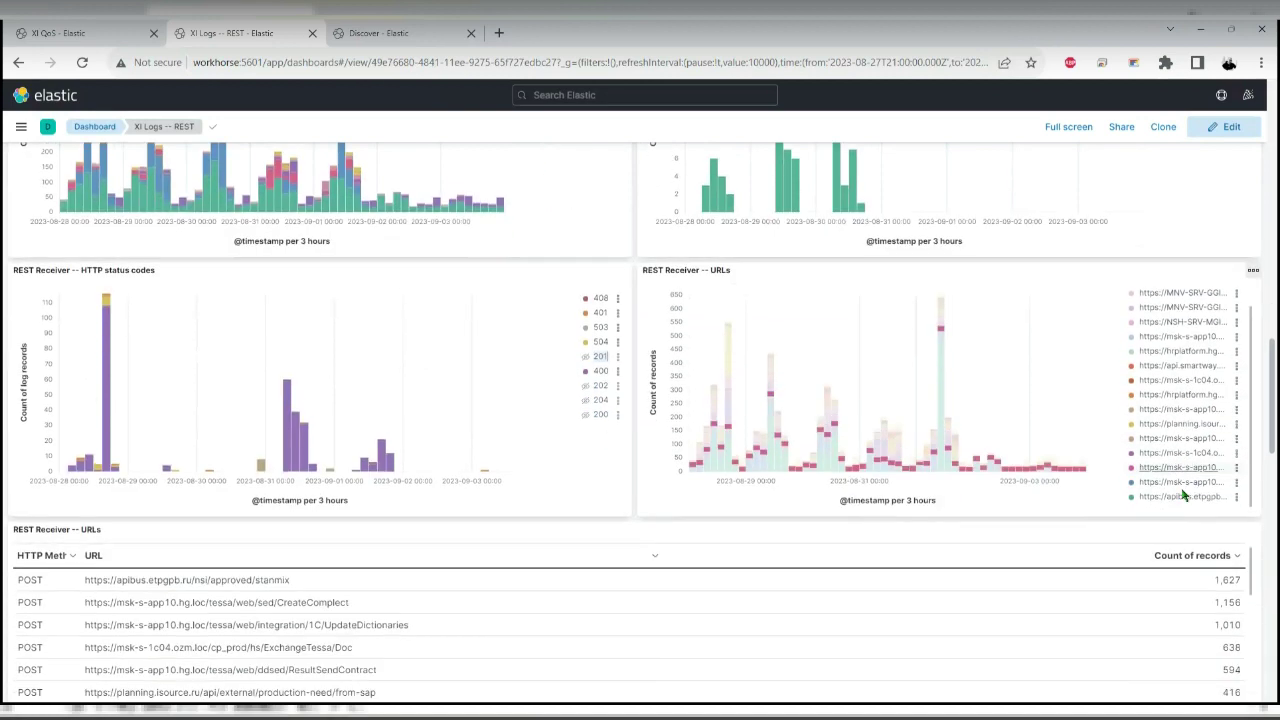
scroll(1186, 357, "up", 1)
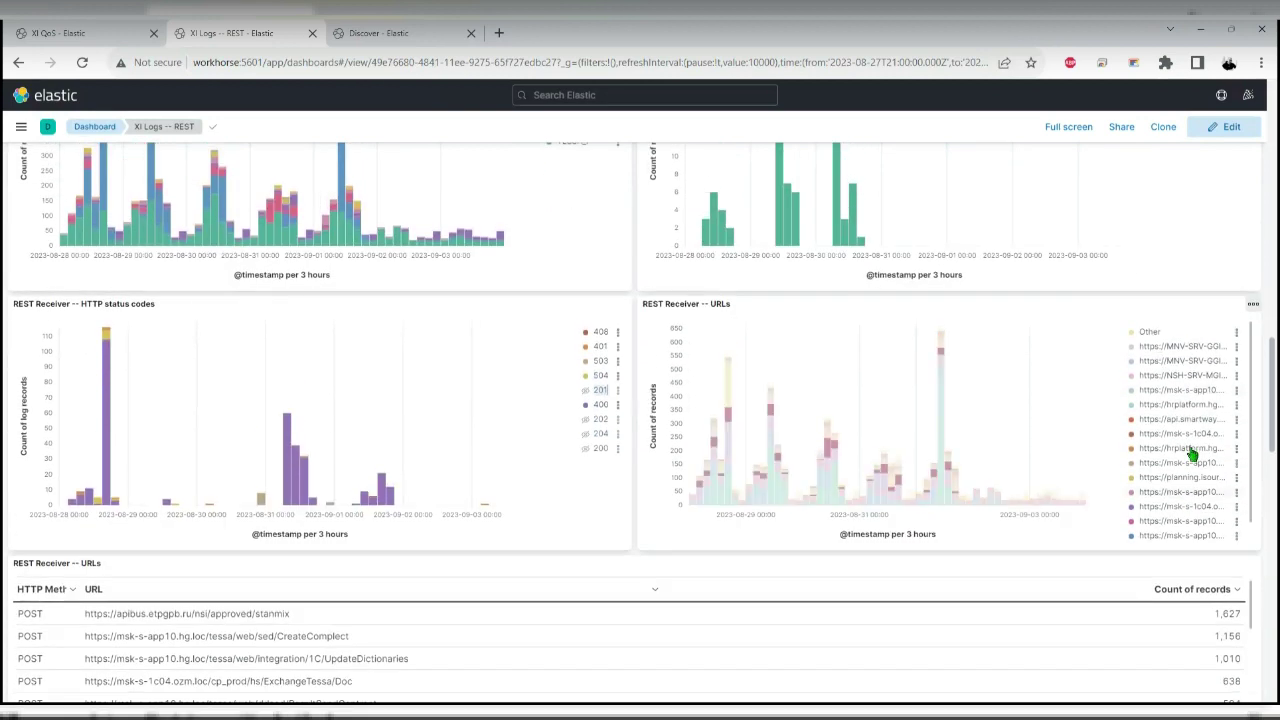
scroll(1195, 427, "down", 1)
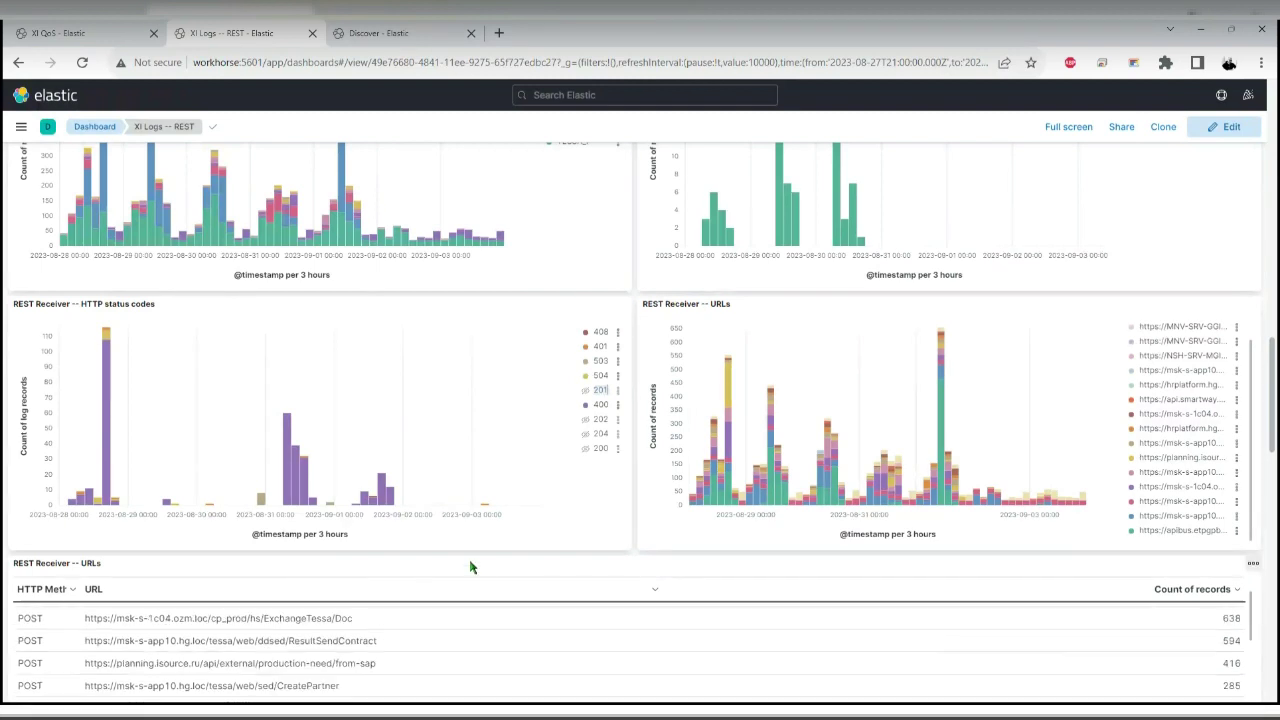
scroll(471, 566, "down", 4)
scroll(500, 500, "up", 2)
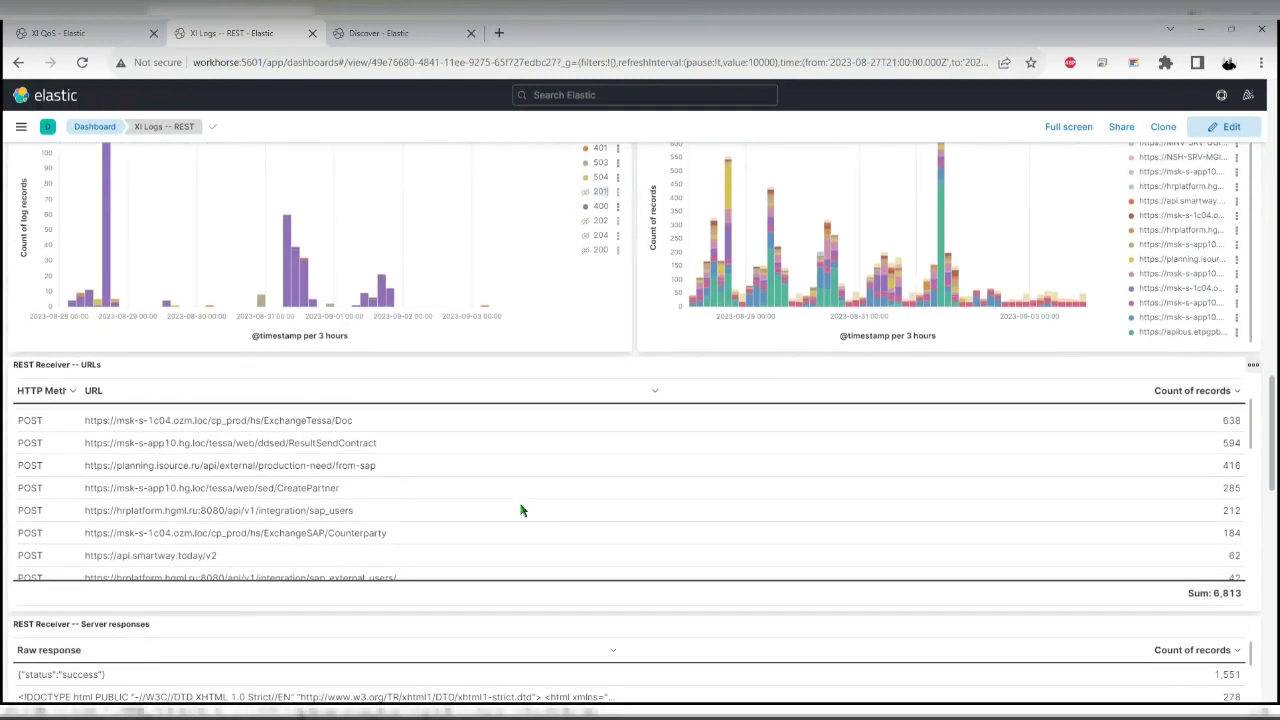
scroll(486, 523, "up", 2)
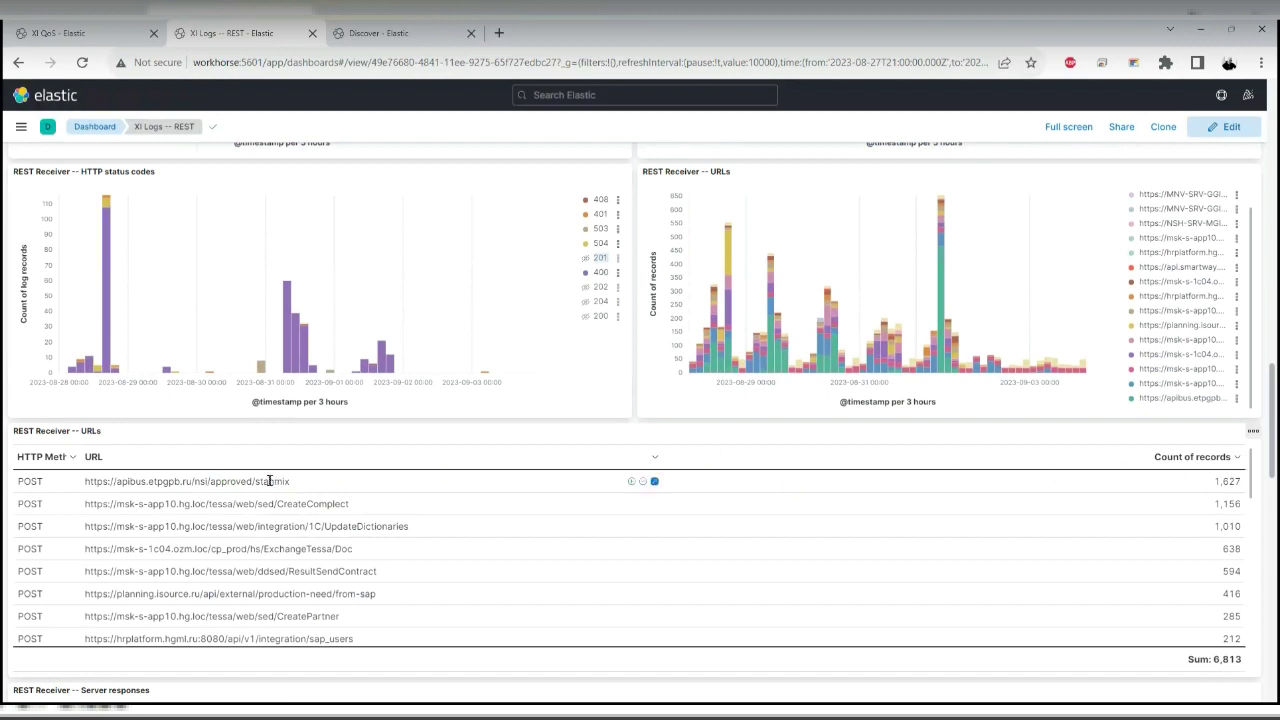
scroll(262, 597, "down", 6)
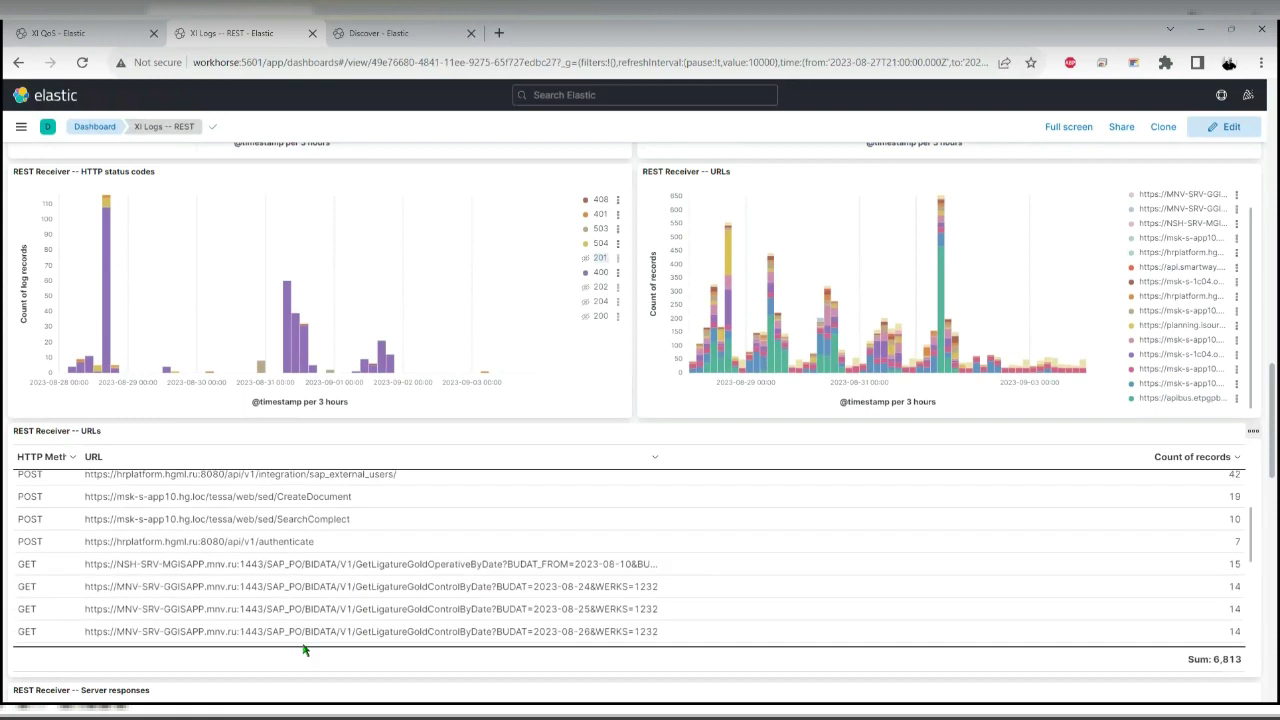
Widen the Raw response column in the REST Receiver server responses table so longer response texts can be read
scroll(640, 430, "down", 5)
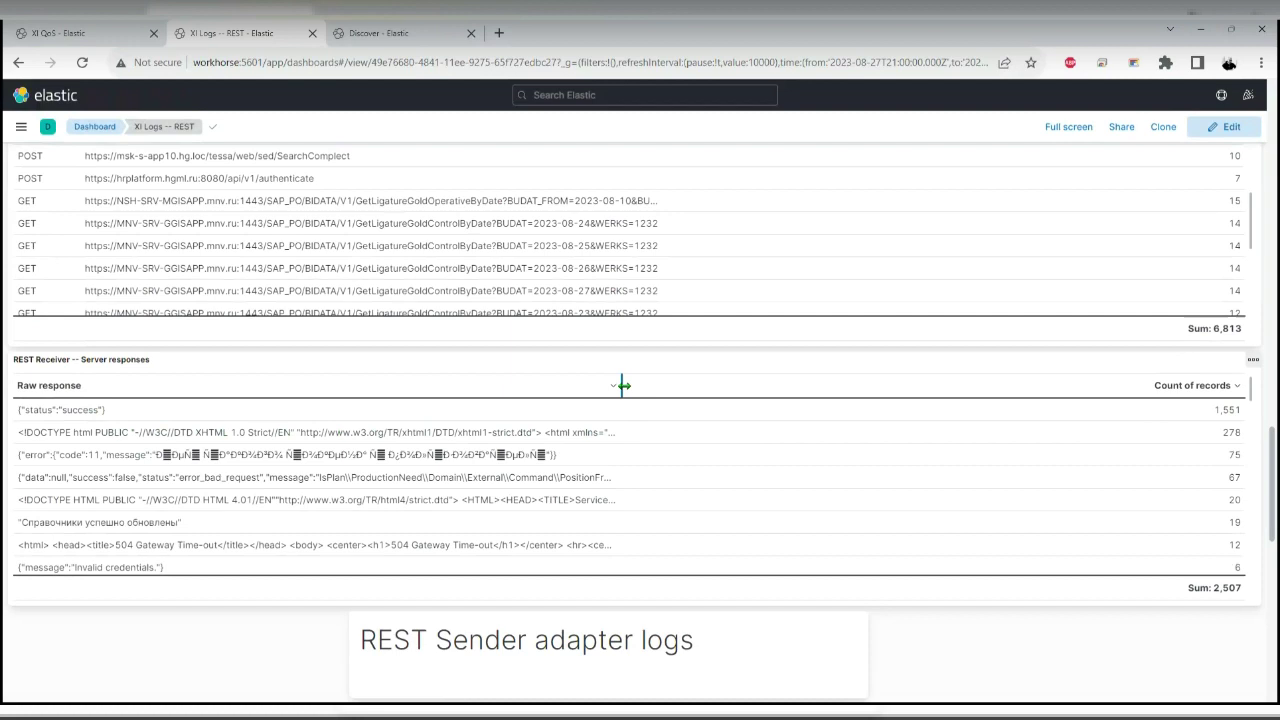
left_click_drag(1113, 385, 1122, 393)
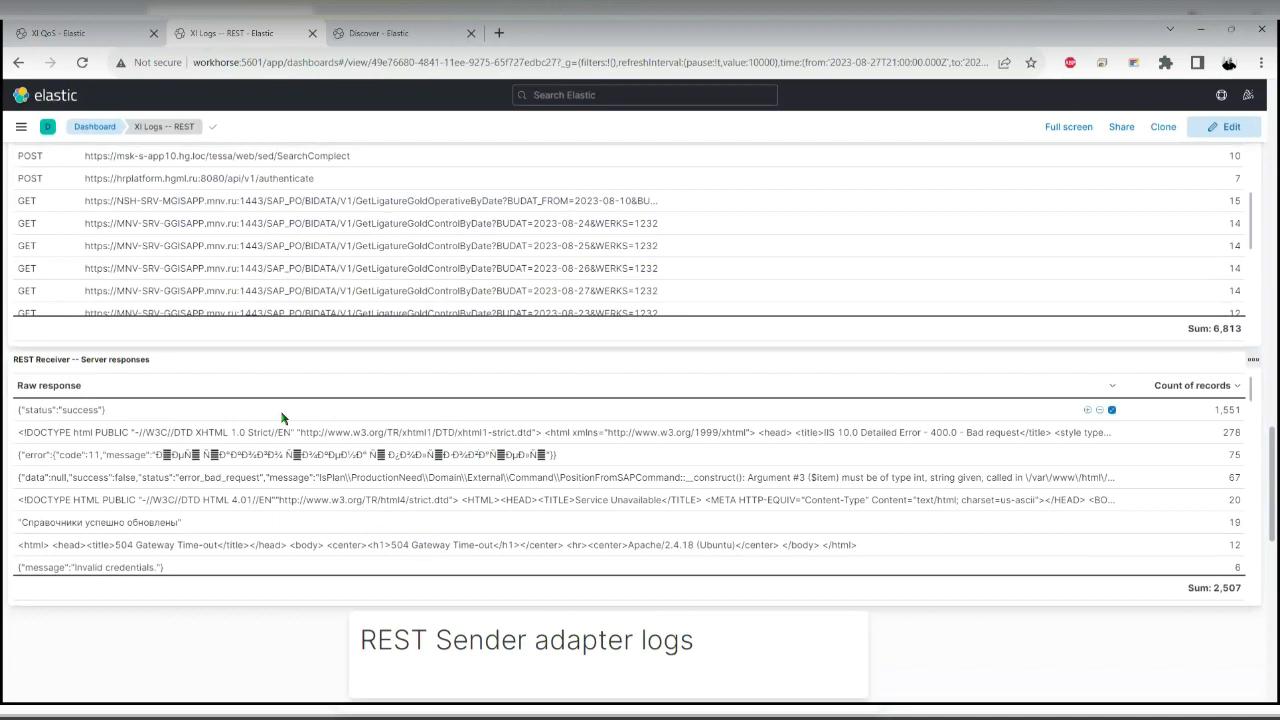
scroll(1272, 486, "down", 1)
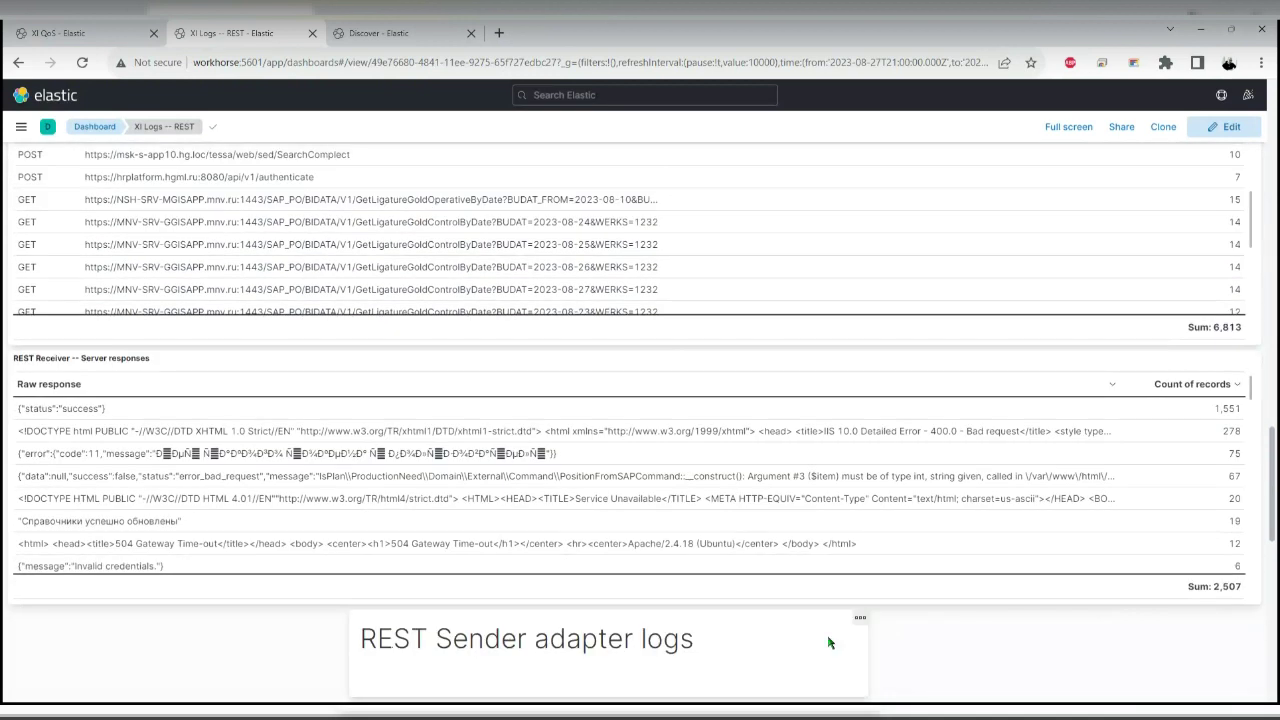
Filter the dashboard to messages with status success and apply the change
mouse_move(1276, 490)
left_mouse_down()
mouse_move(1272, 392)
mouse_move(1275, 490)
left_mouse_up()
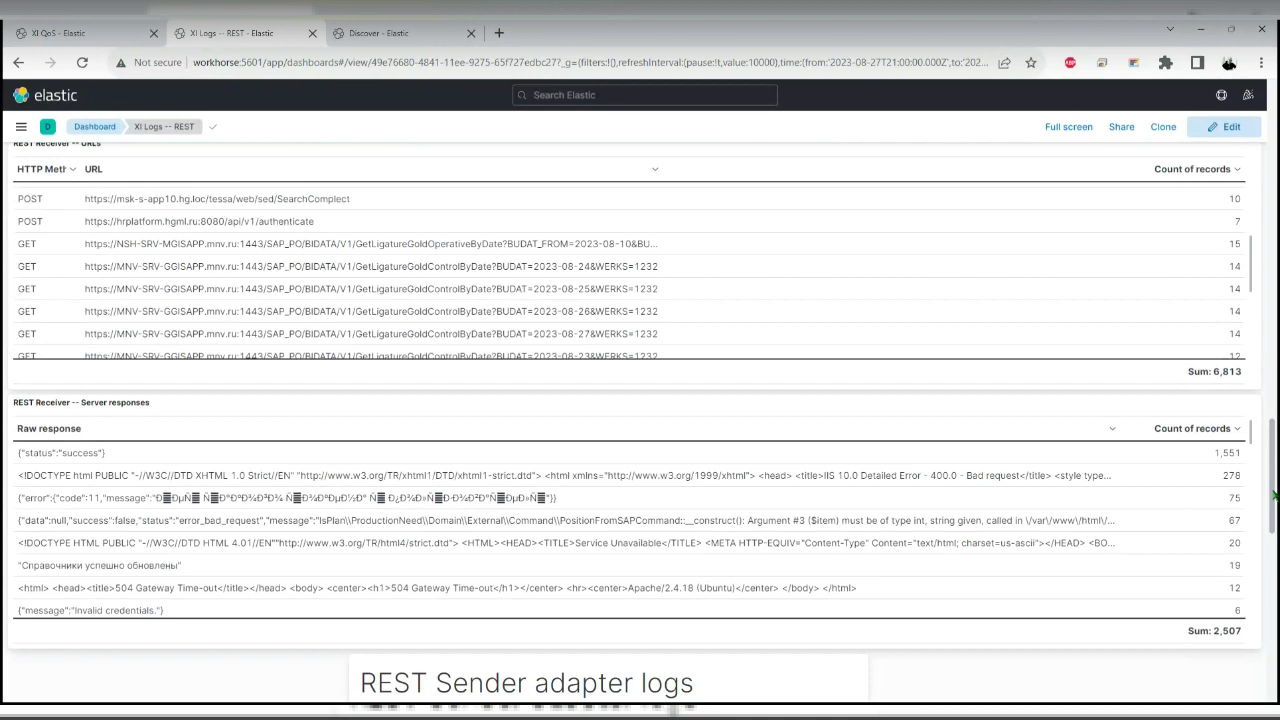
left_click_drag(1274, 495, 1275, 172)
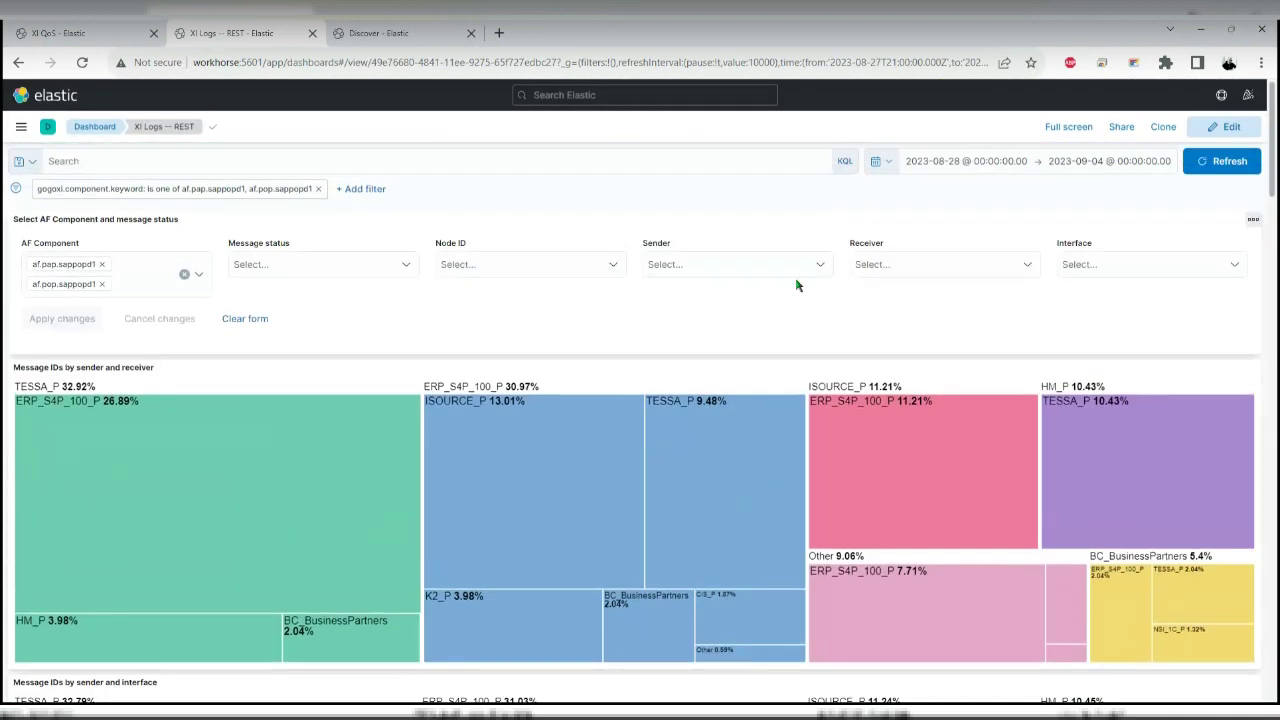
left_click(406, 267)
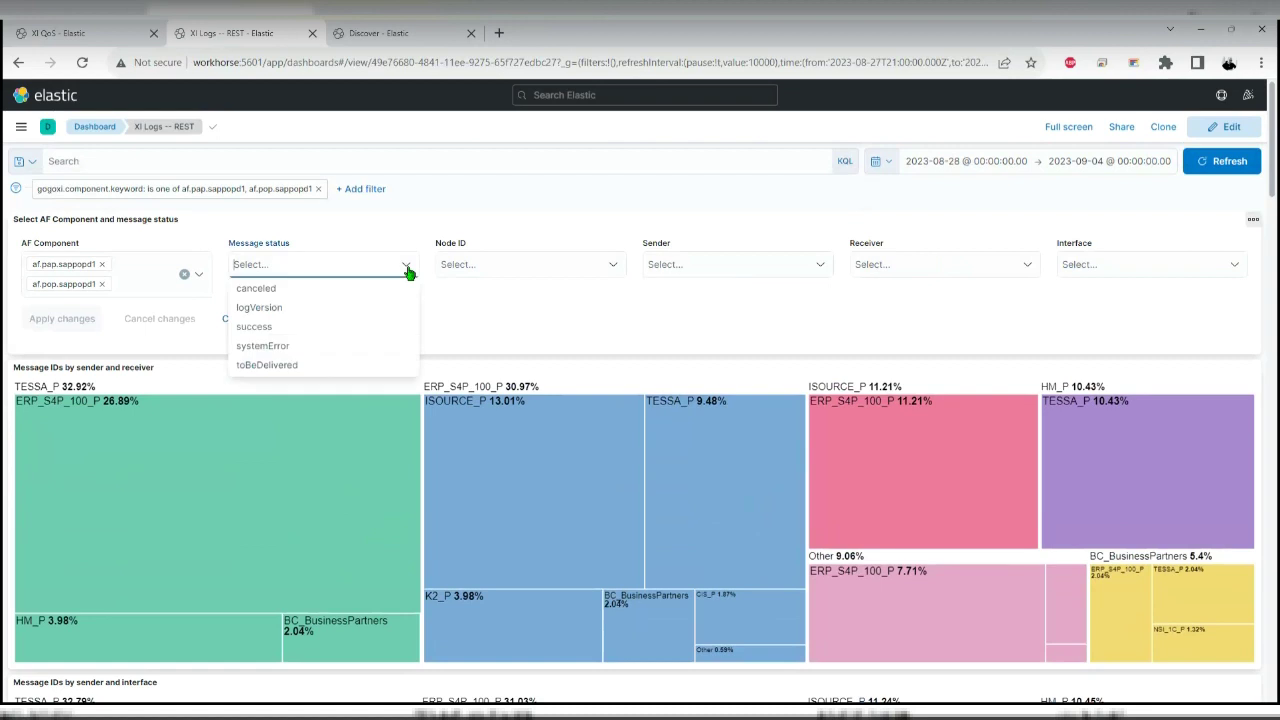
left_click(266, 327)
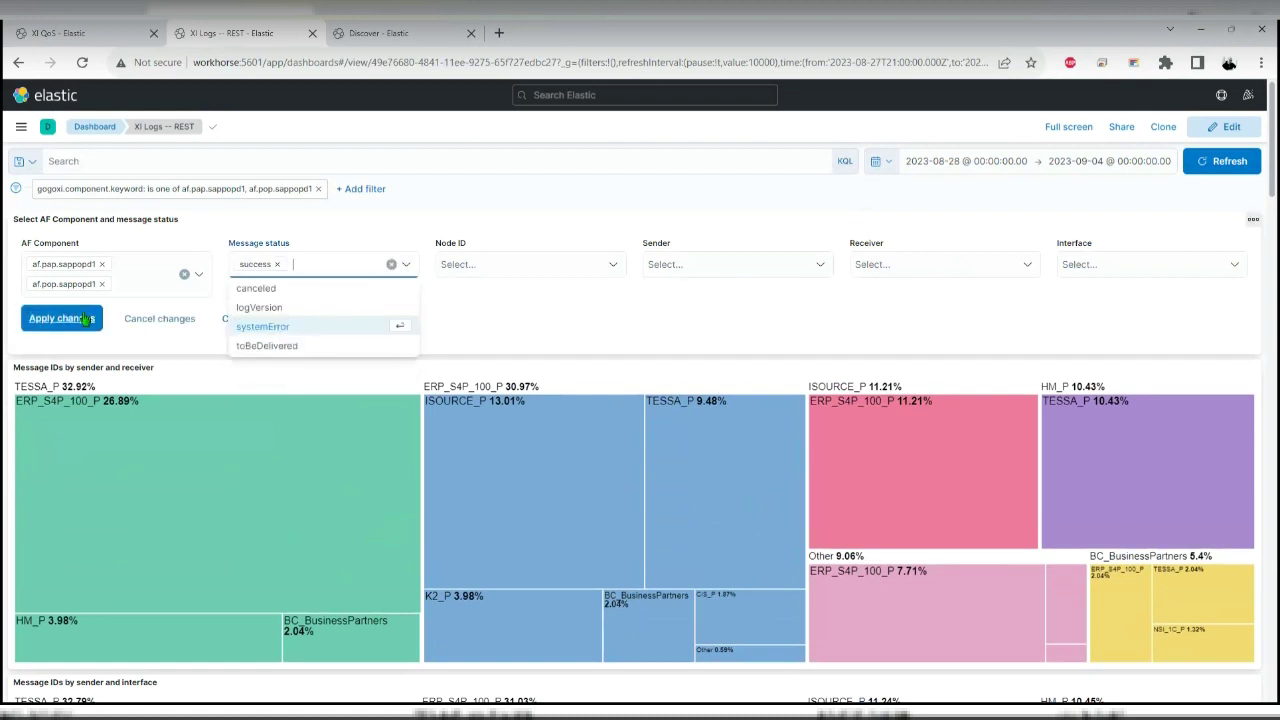
left_click(100, 317)
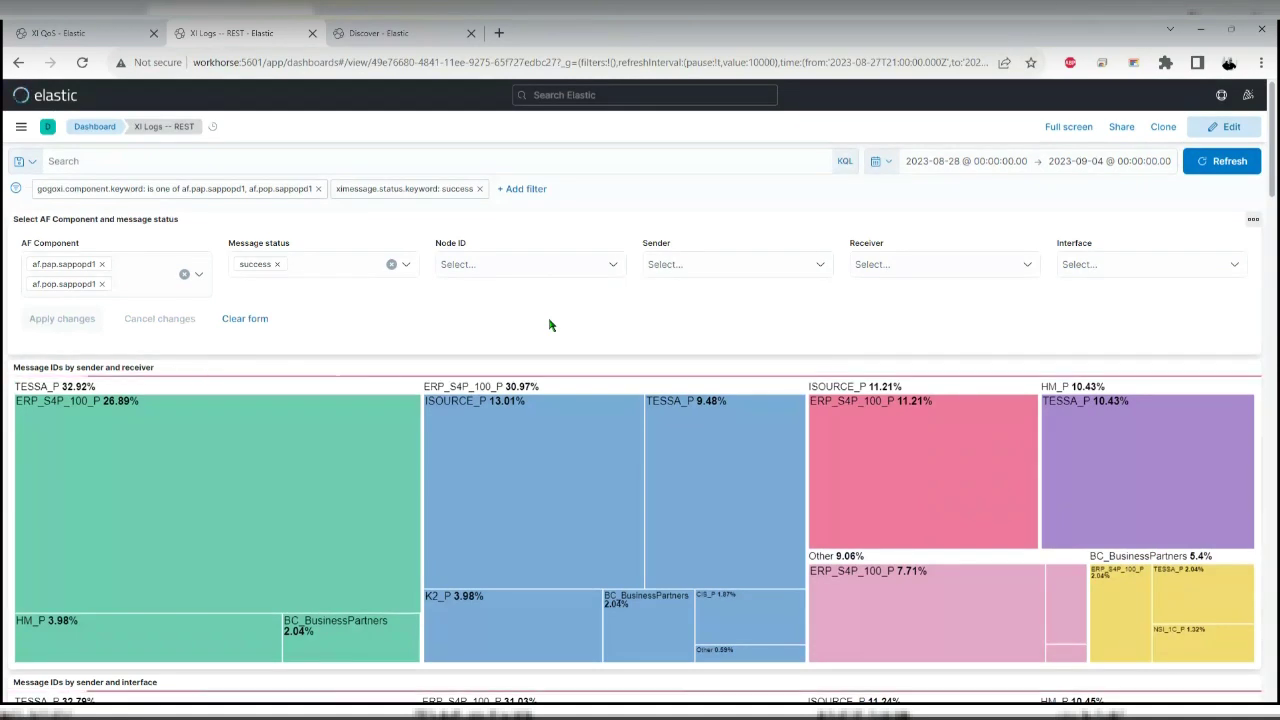
left_click(1030, 270)
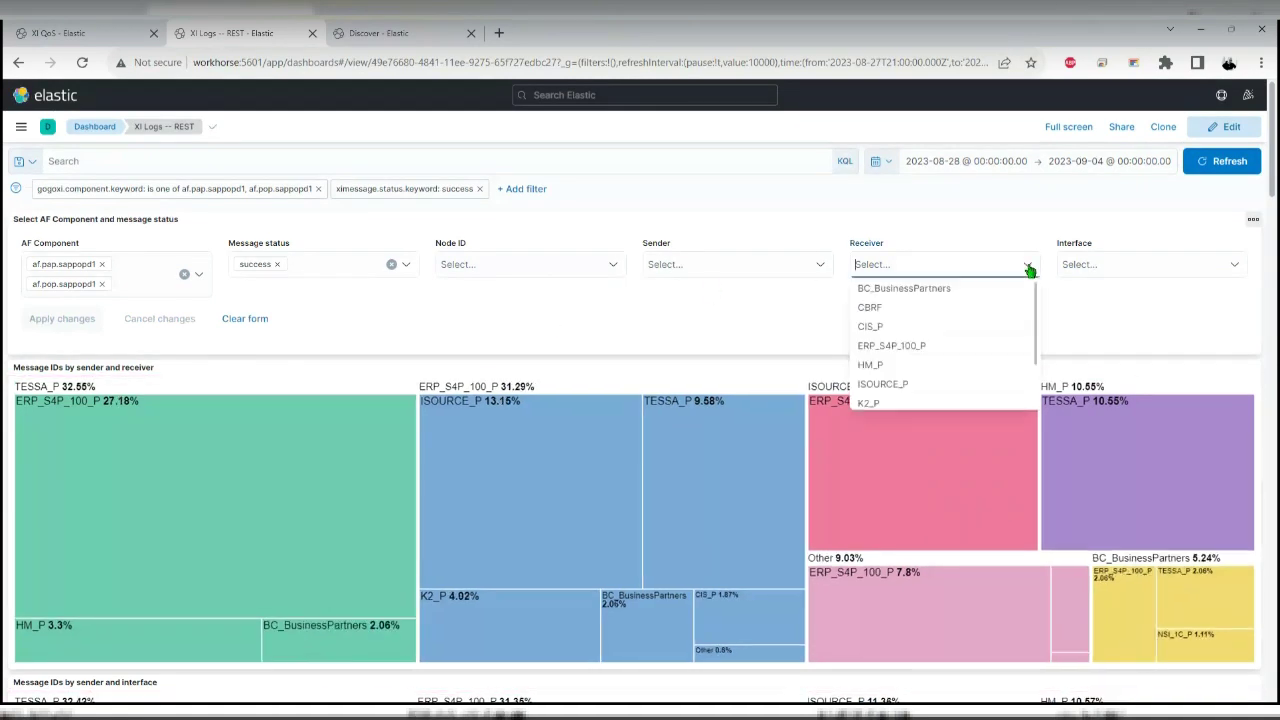
scroll(1030, 314, "down", 2)
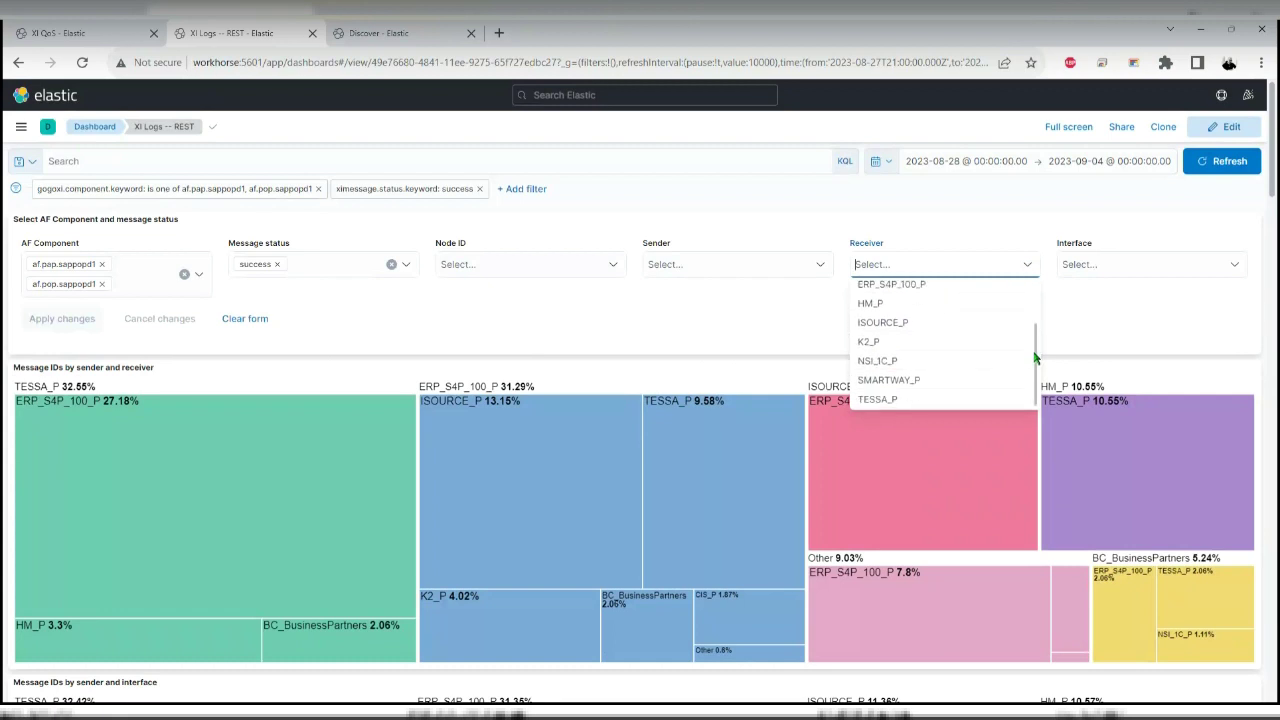
left_click(897, 323)
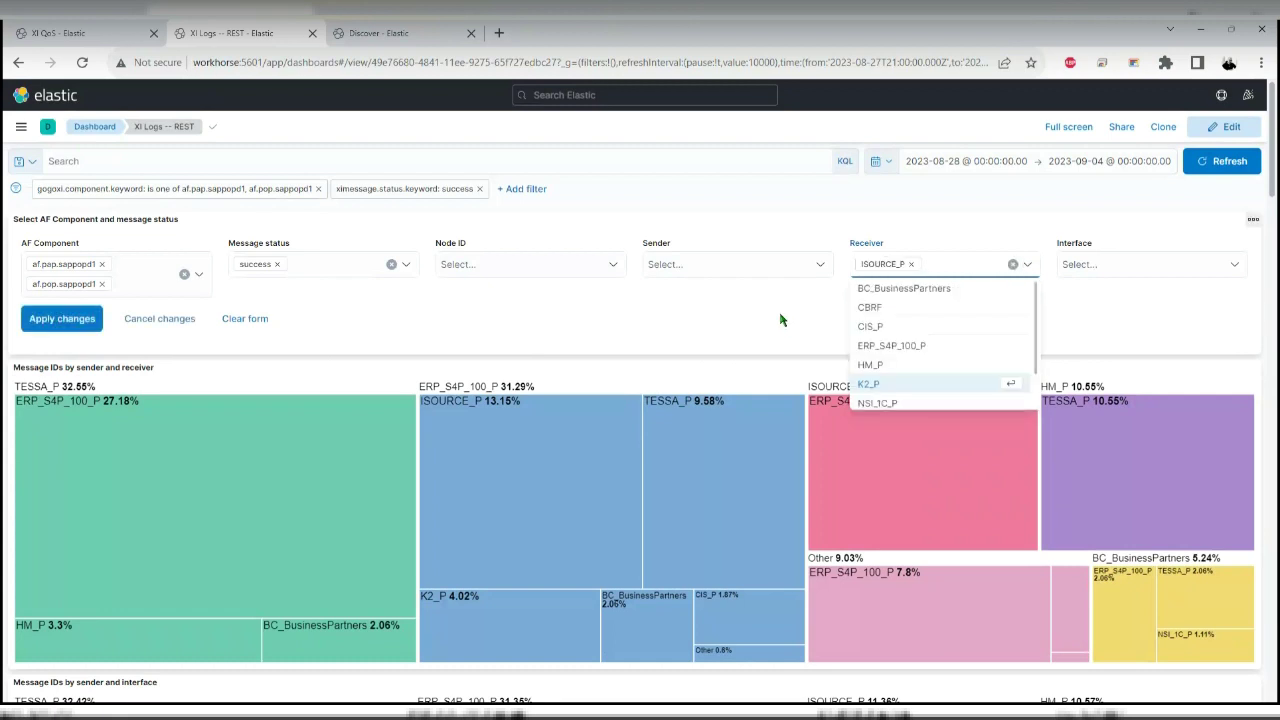
left_click(782, 320)
left_click(80, 318)
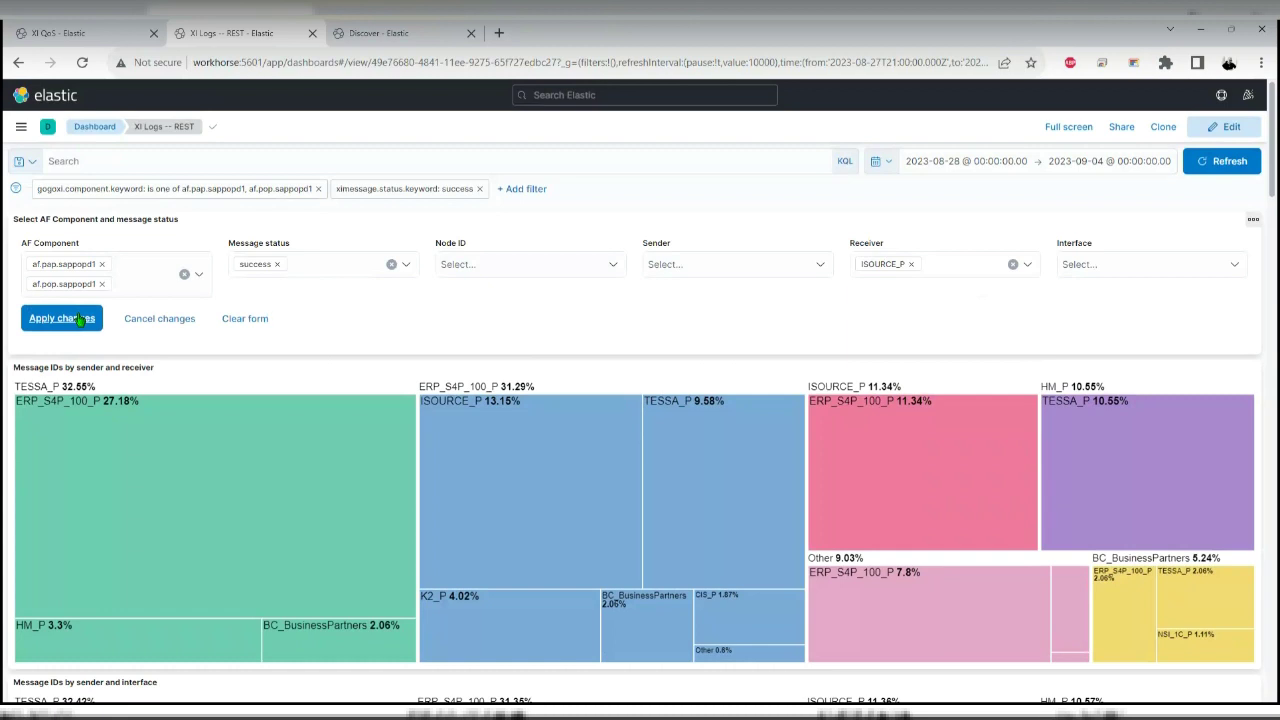
Filter the dashboard by receiver HM_P and apply the change
left_click(1016, 266)
left_click(1027, 266)
left_click(1027, 266)
left_click(940, 365)
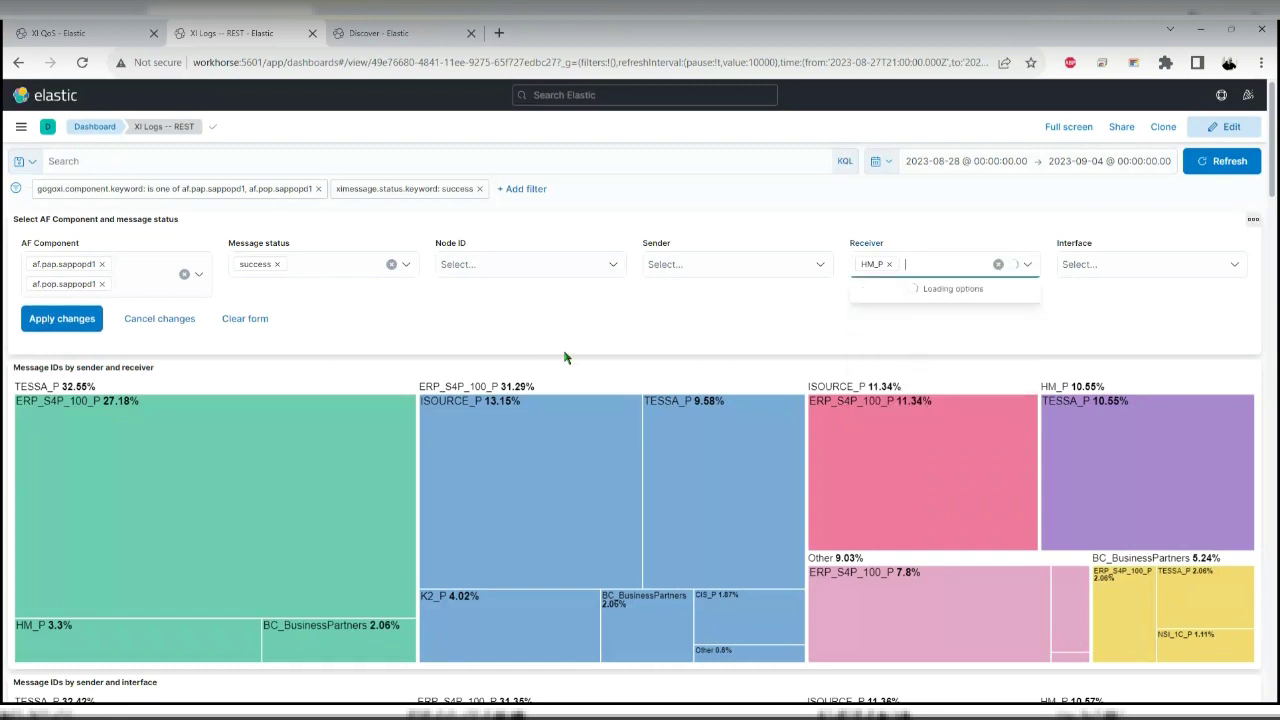
left_click(62, 318)
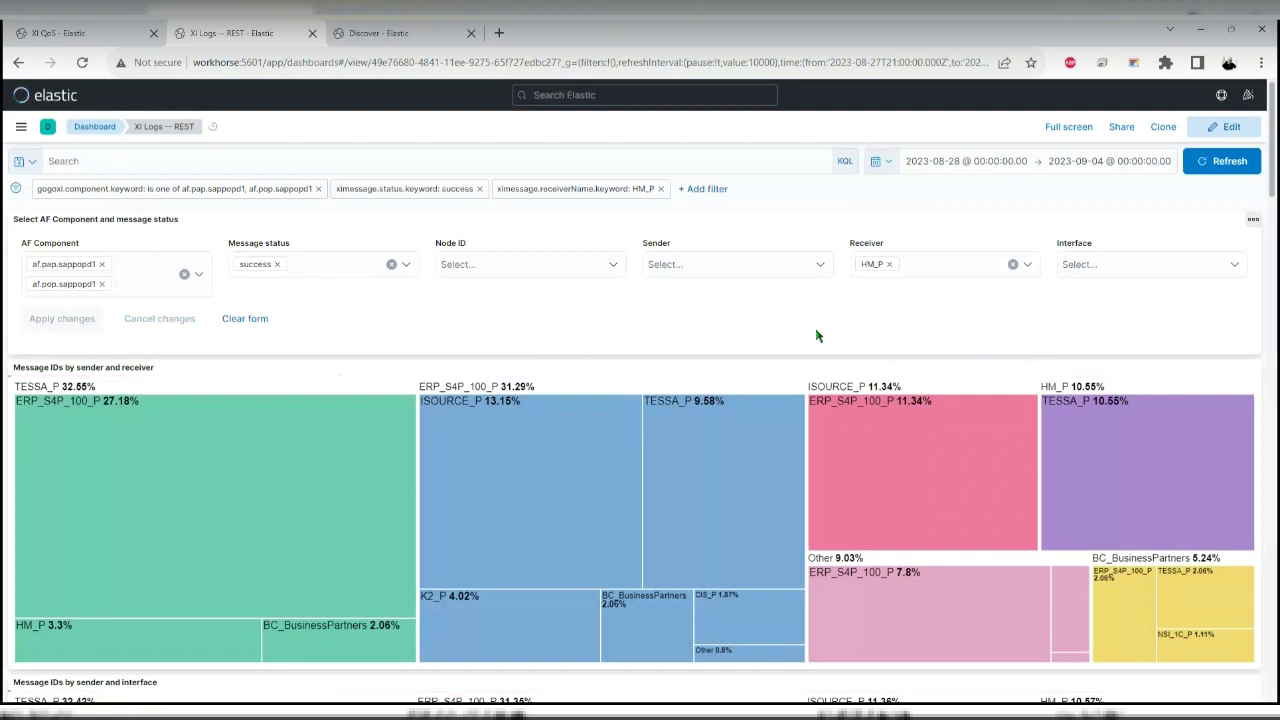
Widen the Raw response column in the REST Receiver server responses table and highlight "Bad request" in the first response
scroll(930, 314, "down", 15)
scroll(634, 427, "down", 5)
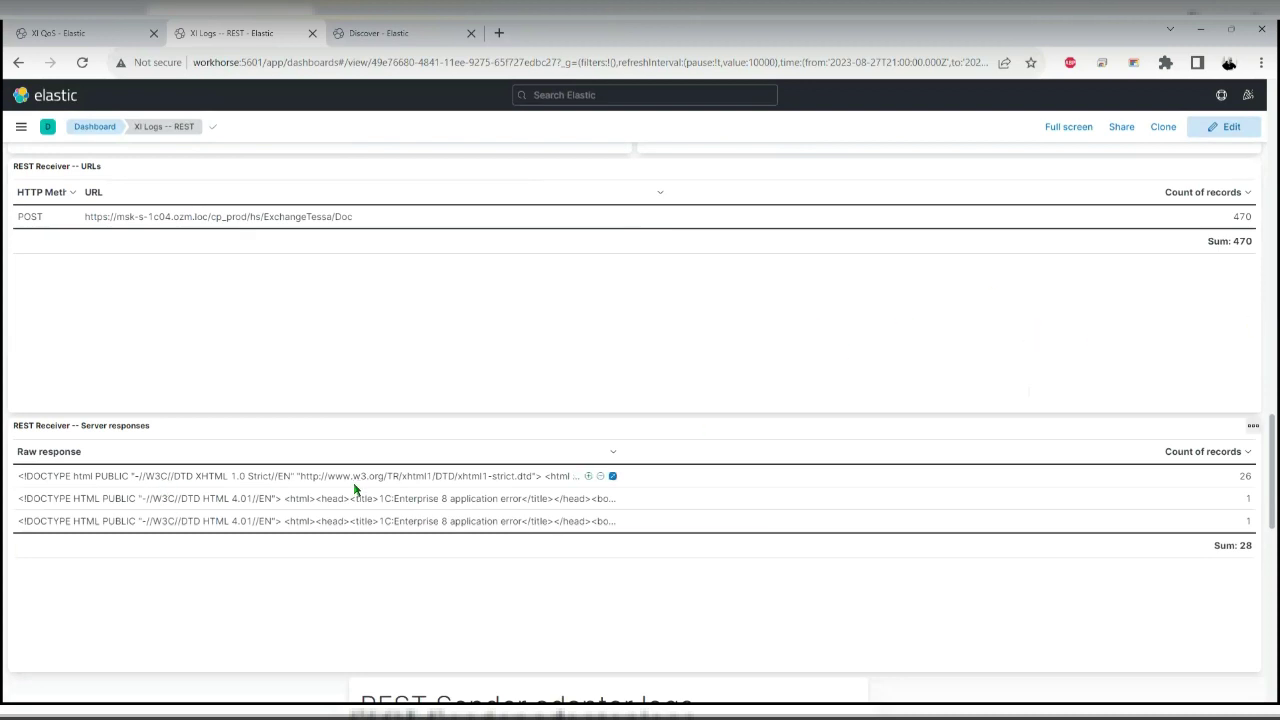
left_click_drag(1136, 450, 1133, 451)
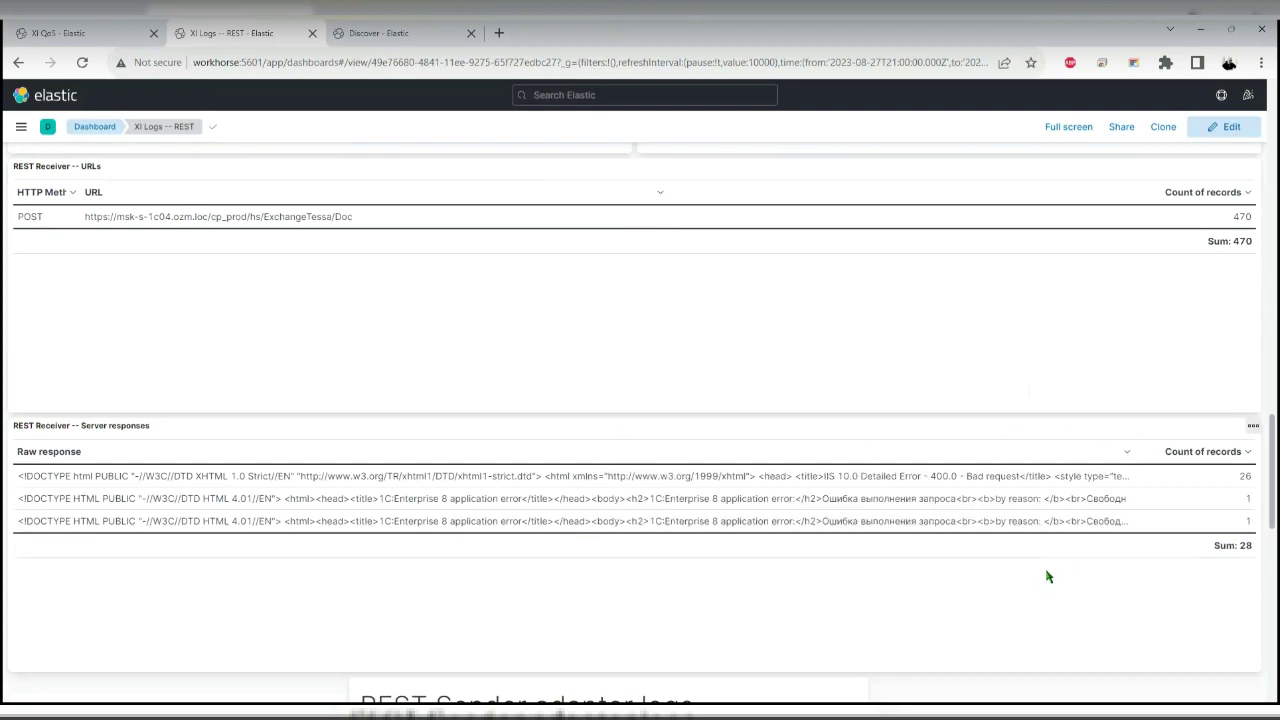
left_click_drag(968, 476, 1007, 478)
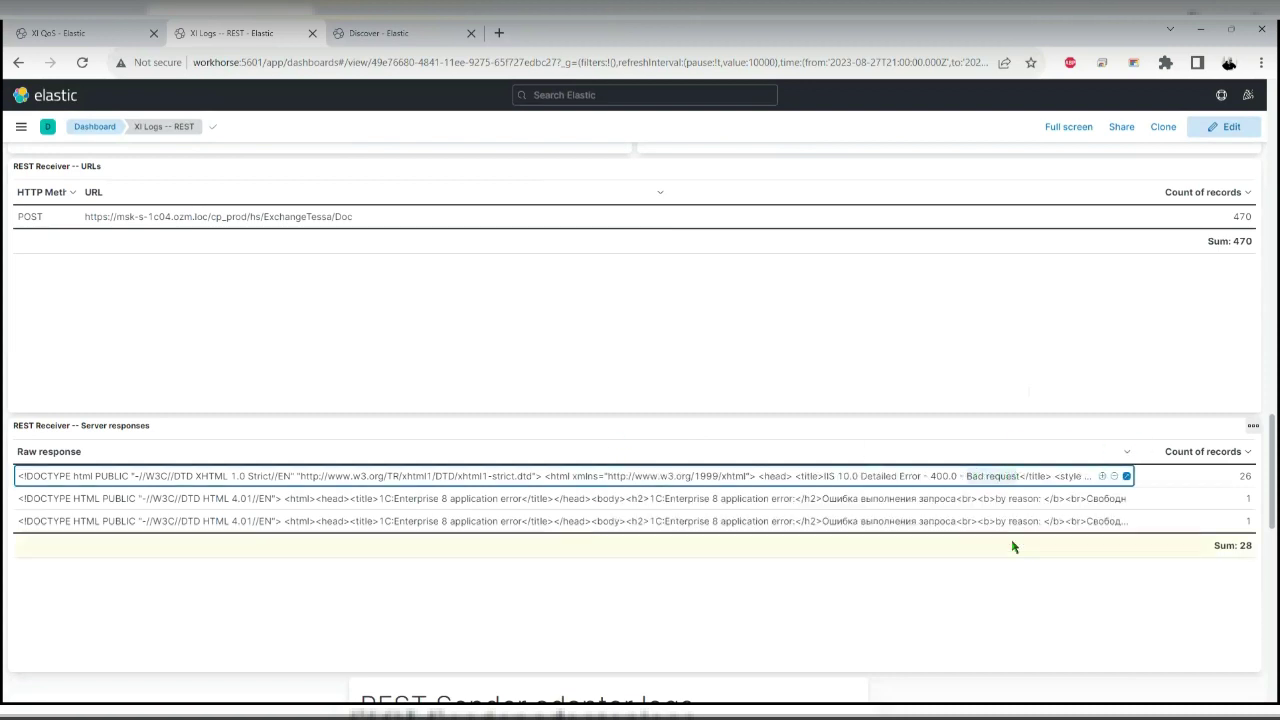
scroll(1002, 498, "up", 2)
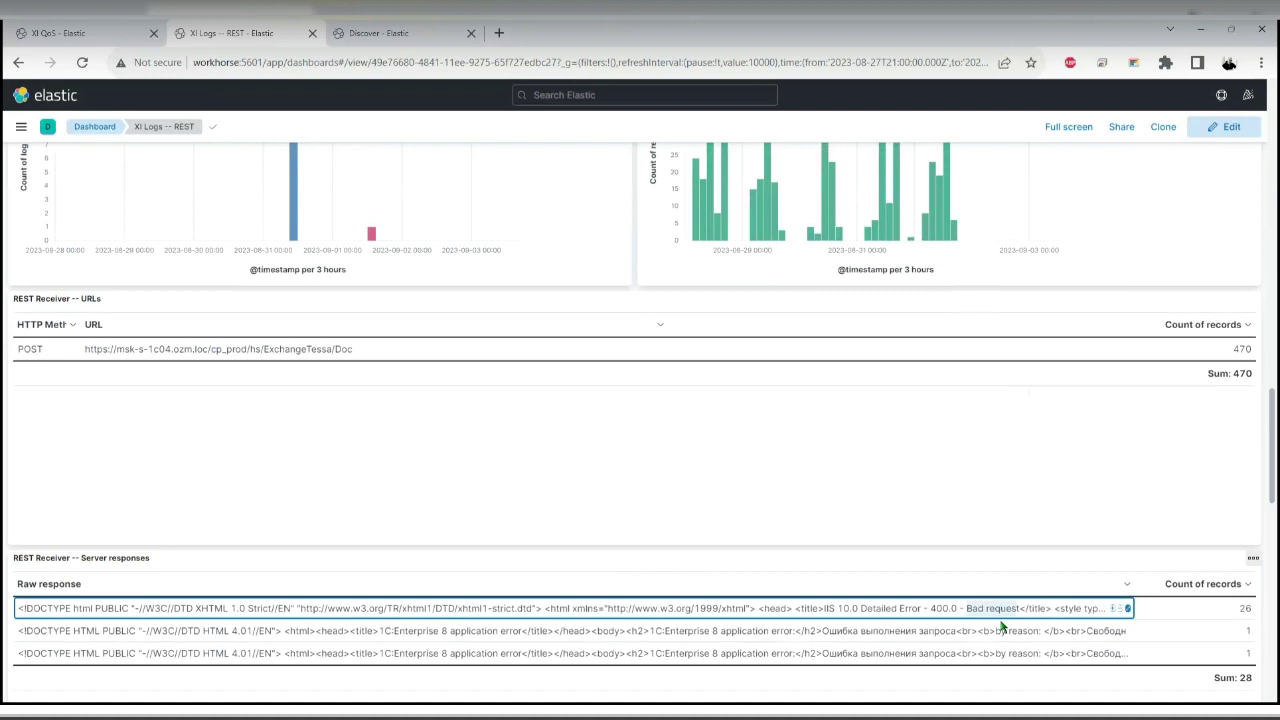
Replace the receiver filter with ISOURCE_P and apply the change
scroll(997, 546, "up", 15)
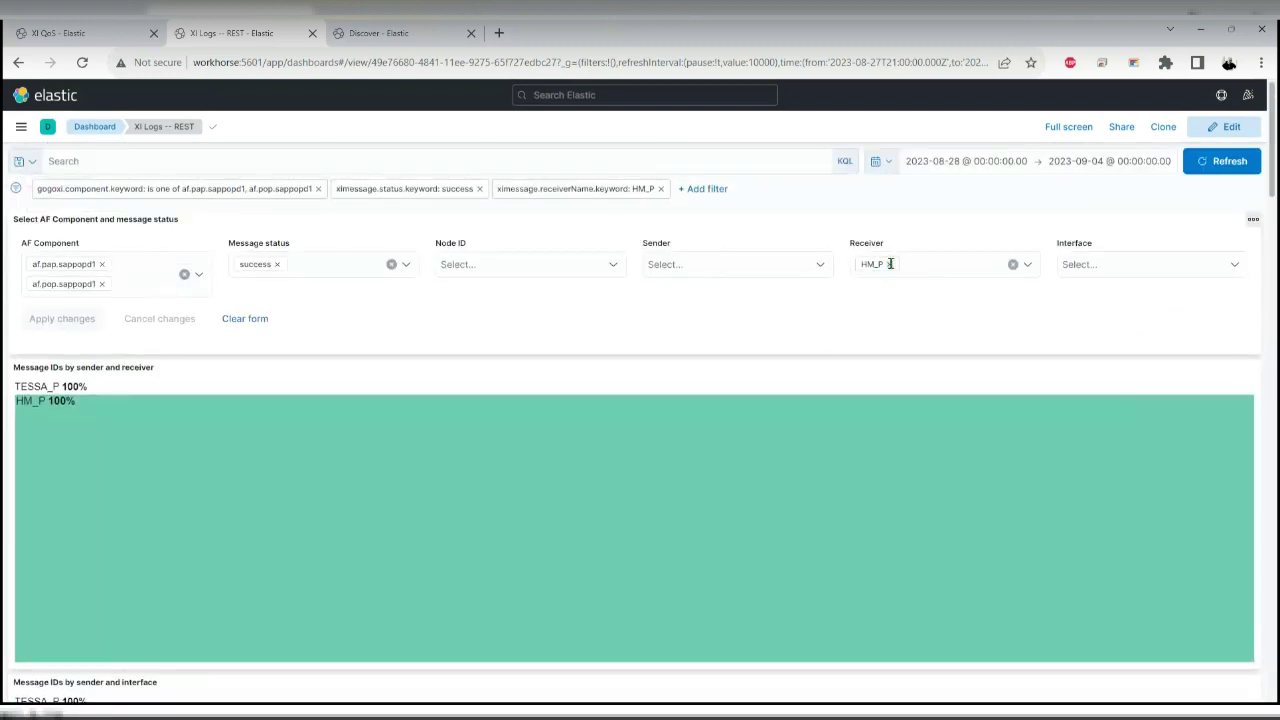
left_click(890, 264)
scroll(920, 340, "down", 3)
left_click(904, 336)
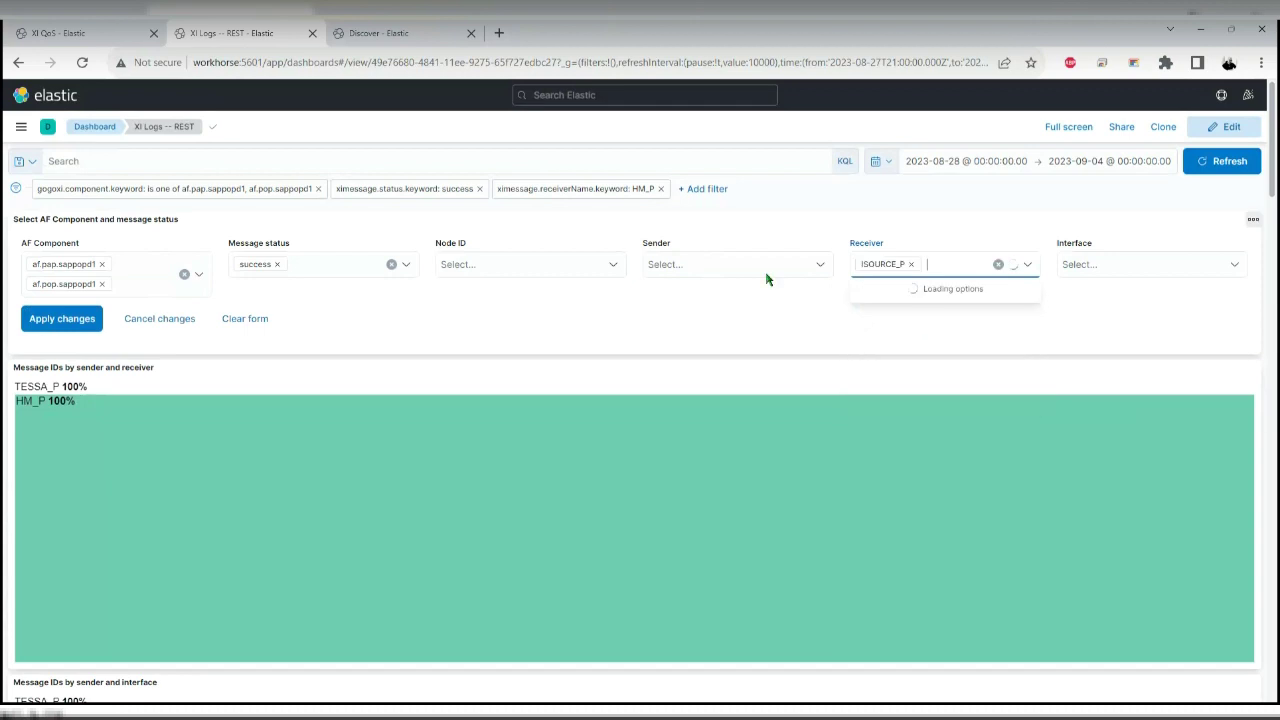
left_click(62, 318)
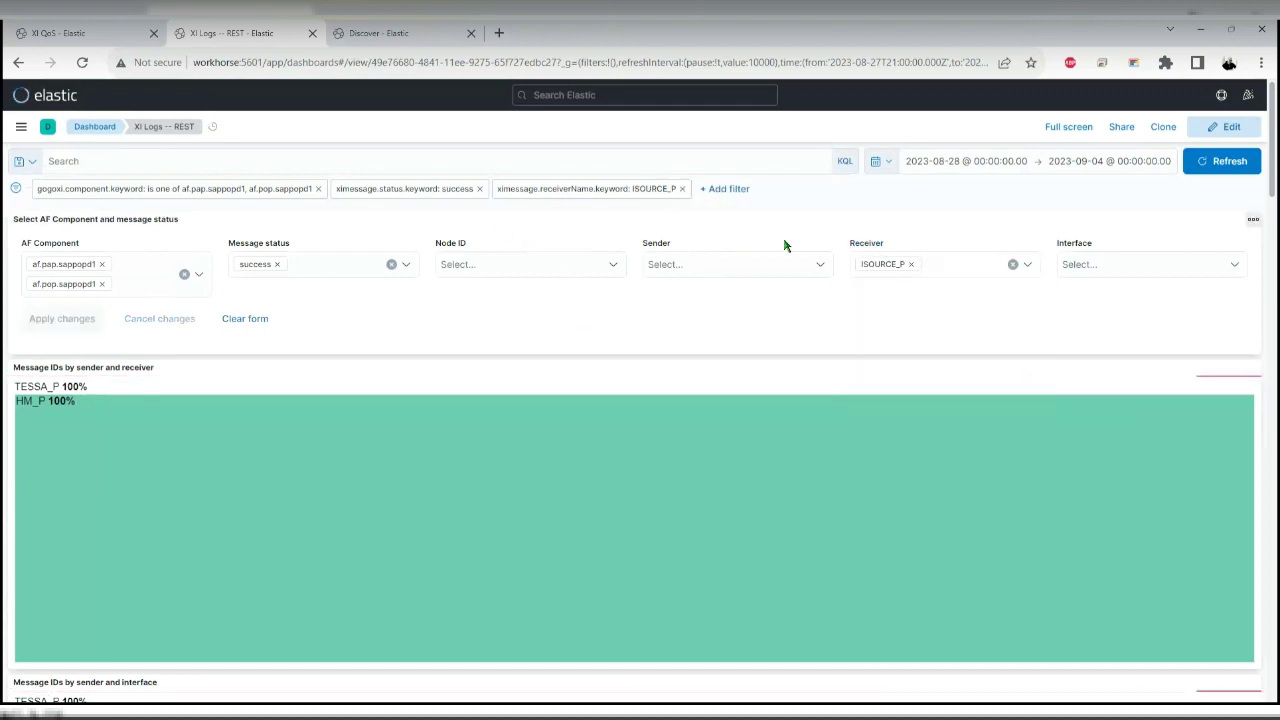
Show the hidden codes 200 and 201 in the REST Receiver HTTP status codes chart
scroll(806, 234, "down", 4)
scroll(808, 235, "down", 6)
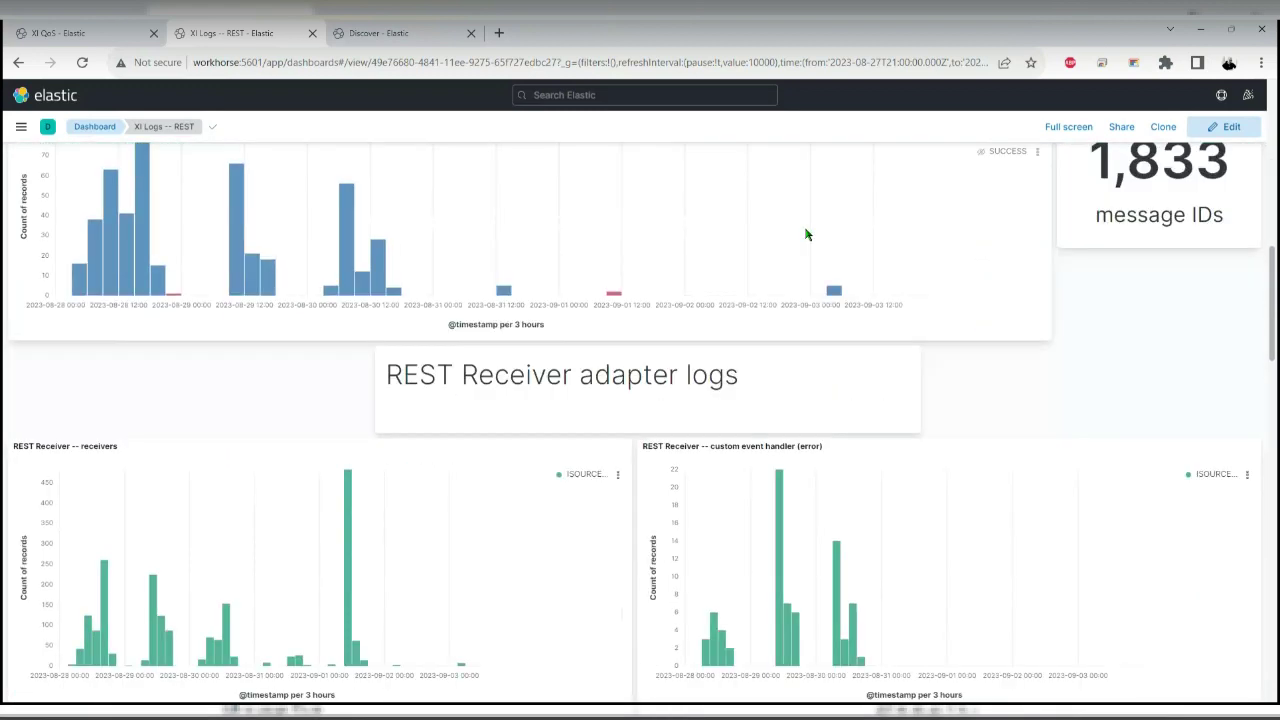
scroll(795, 270, "up", 1)
scroll(780, 290, "down", 4)
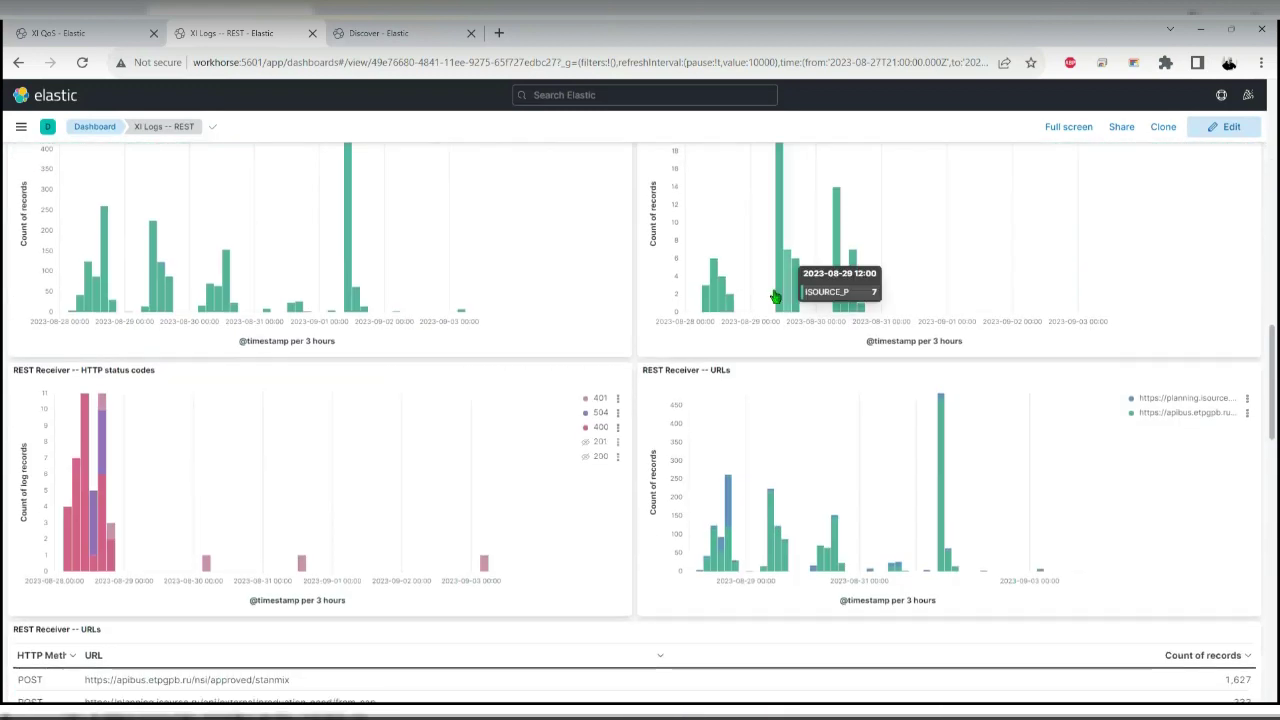
left_click(600, 456)
left_click(600, 441)
scroll(1077, 400, "up", 2)
scroll(1077, 403, "down", 2)
Widen the Raw response column in the server responses table and highlight the response containing error code 11
scroll(1077, 405, "down", 5)
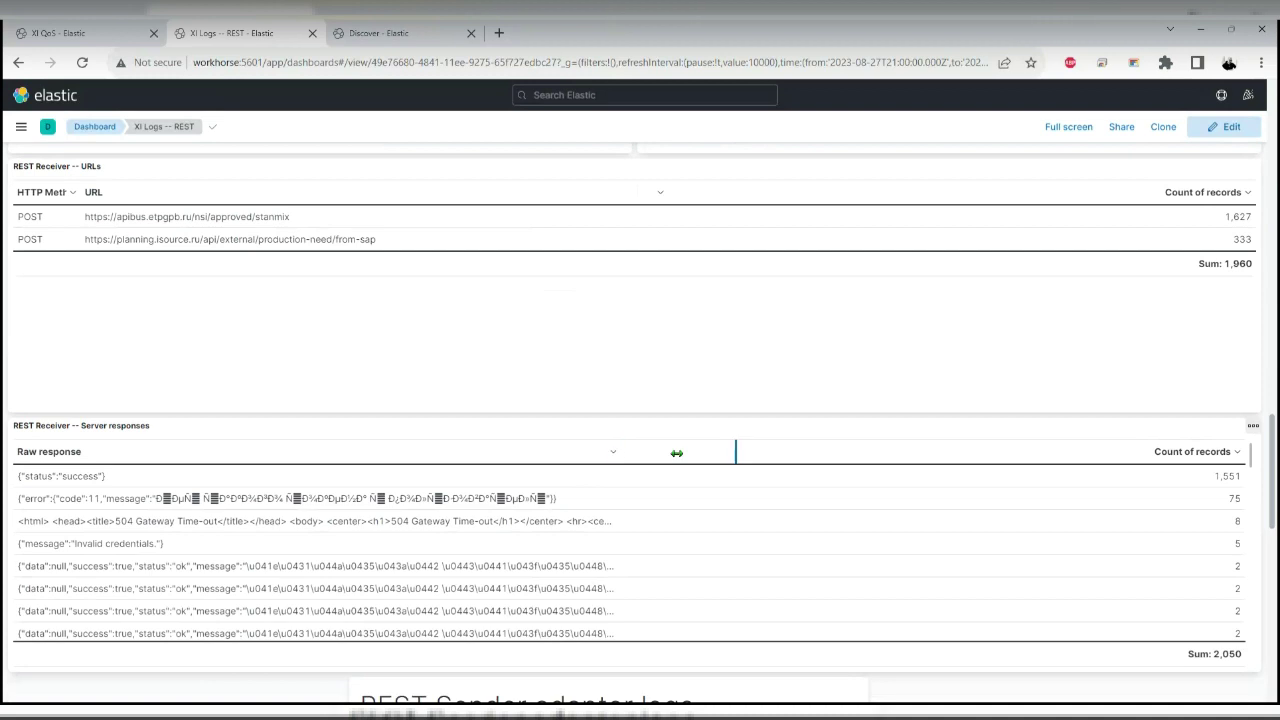
left_click_drag(620, 454, 951, 454)
left_click_drag(37, 496, 550, 496)
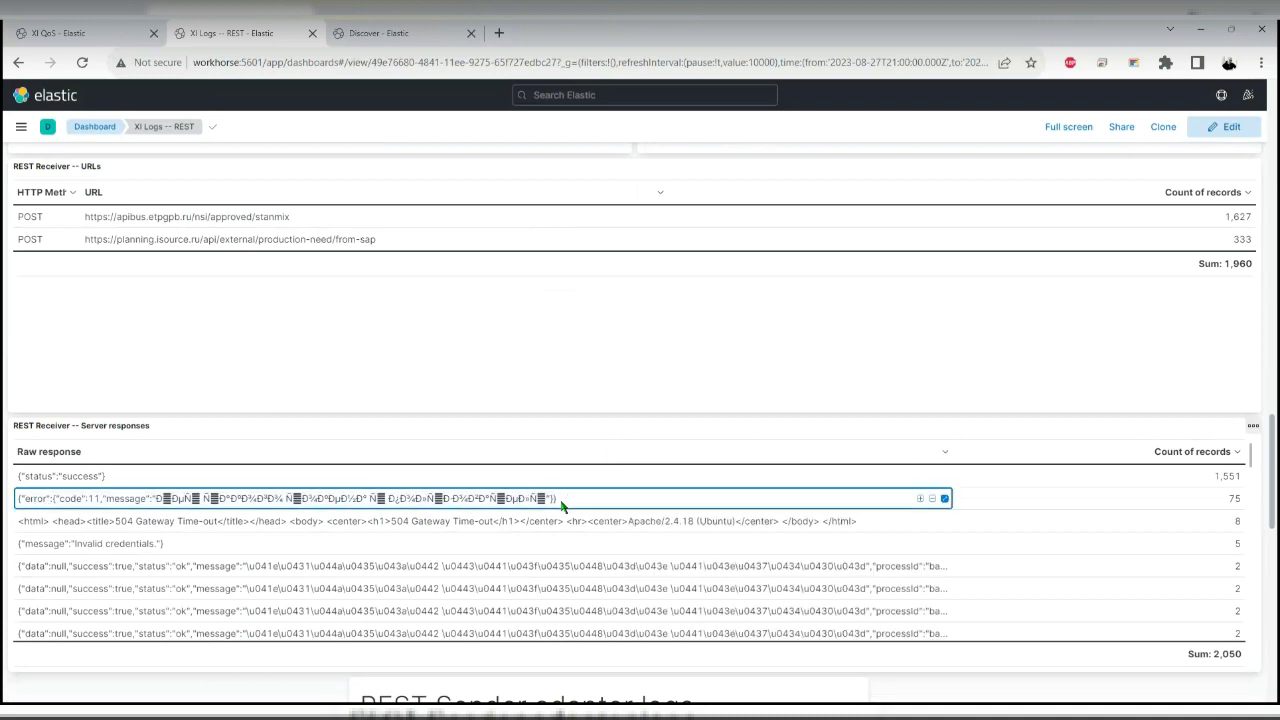
triple_click(551, 500)
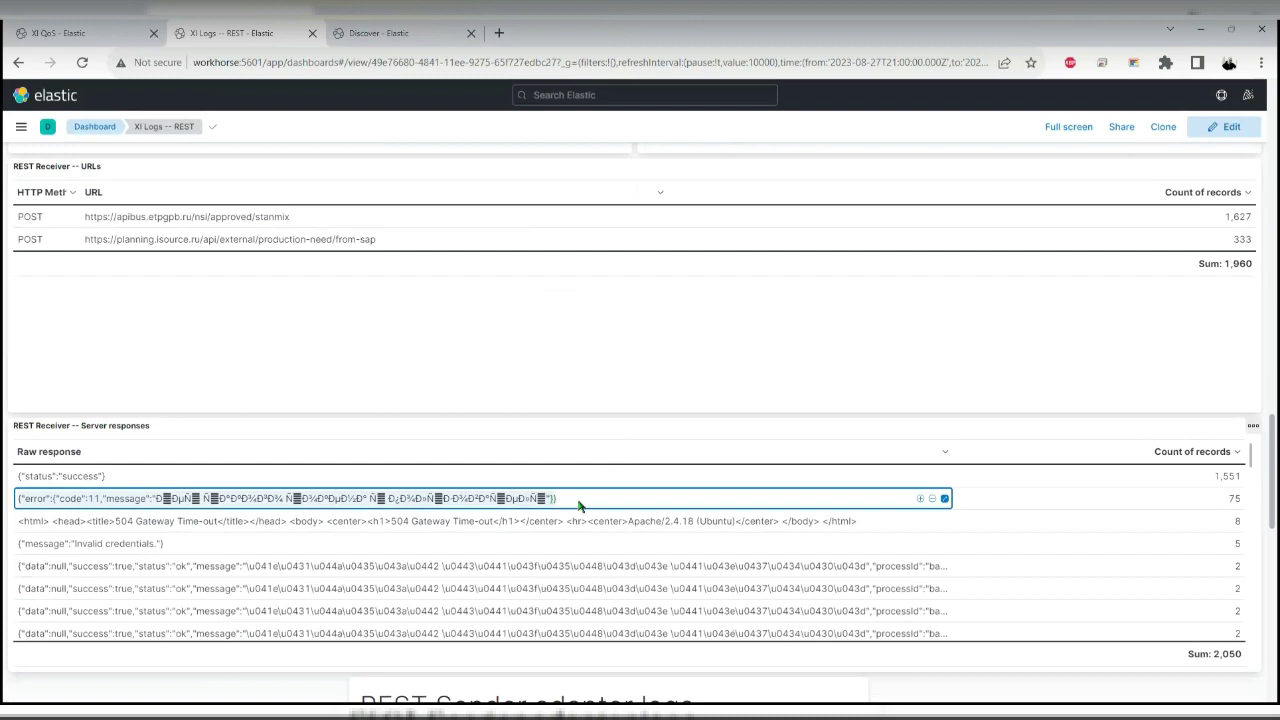
Compare the ISOURCE_P server responses with the REST Receiver charts, including the custom event handler errors
scroll(491, 394, "up", 10)
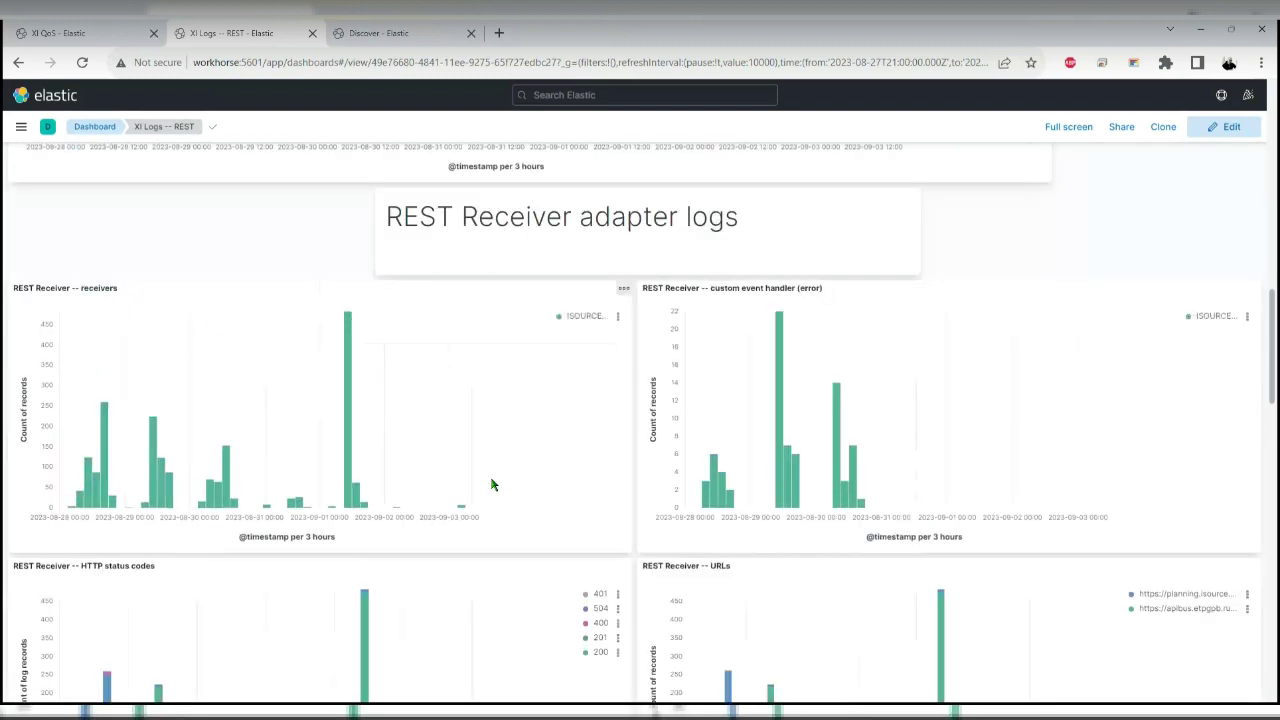
scroll(491, 484, "down", 10)
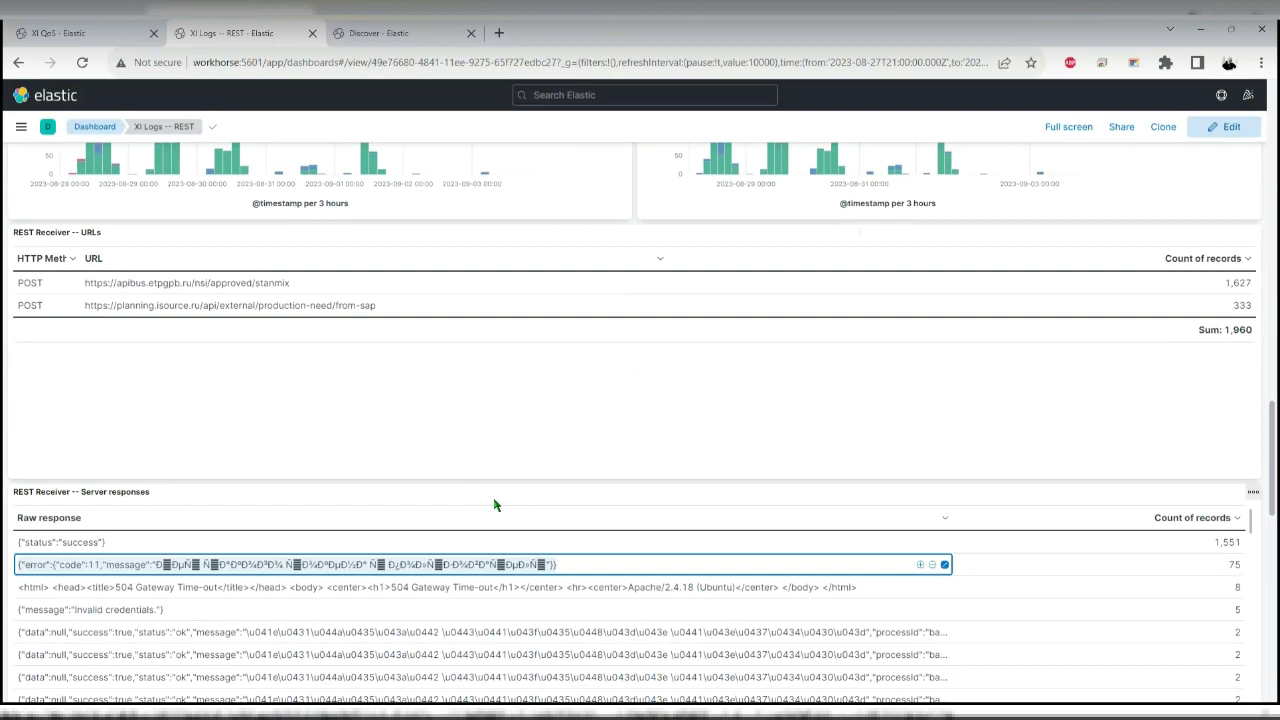
scroll(537, 450, "up", 1)
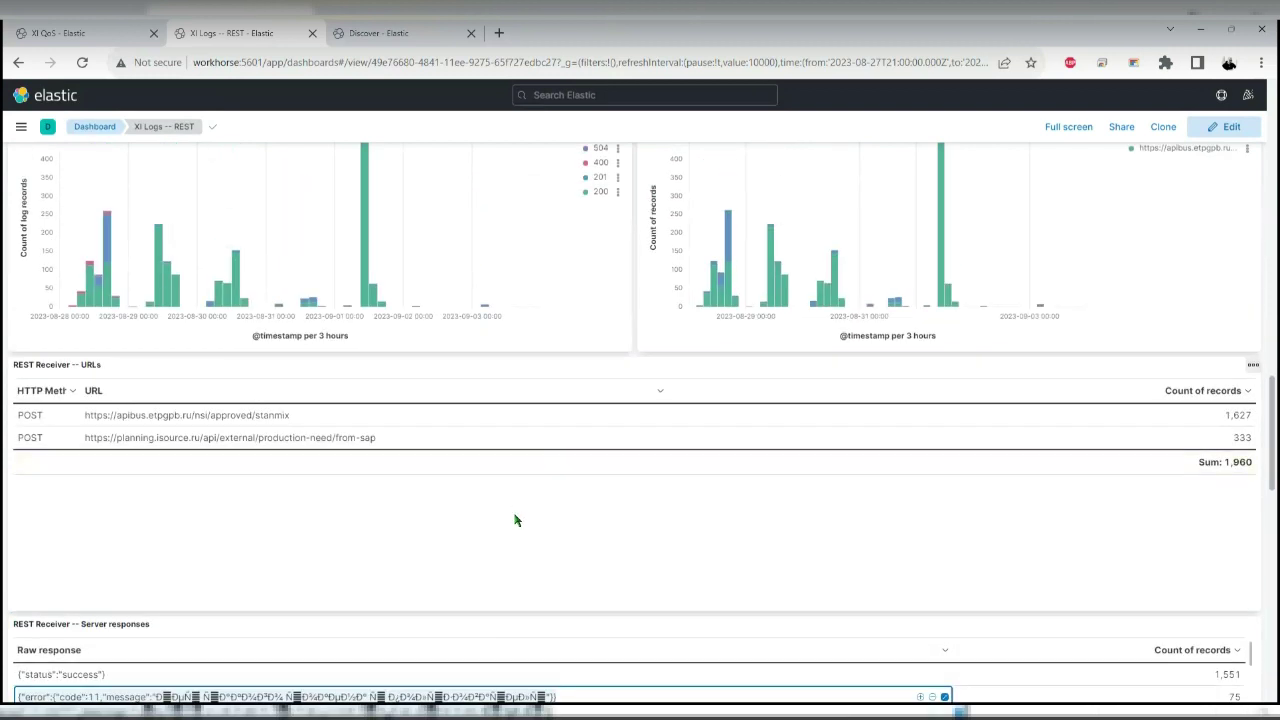
scroll(515, 520, "down", 2)
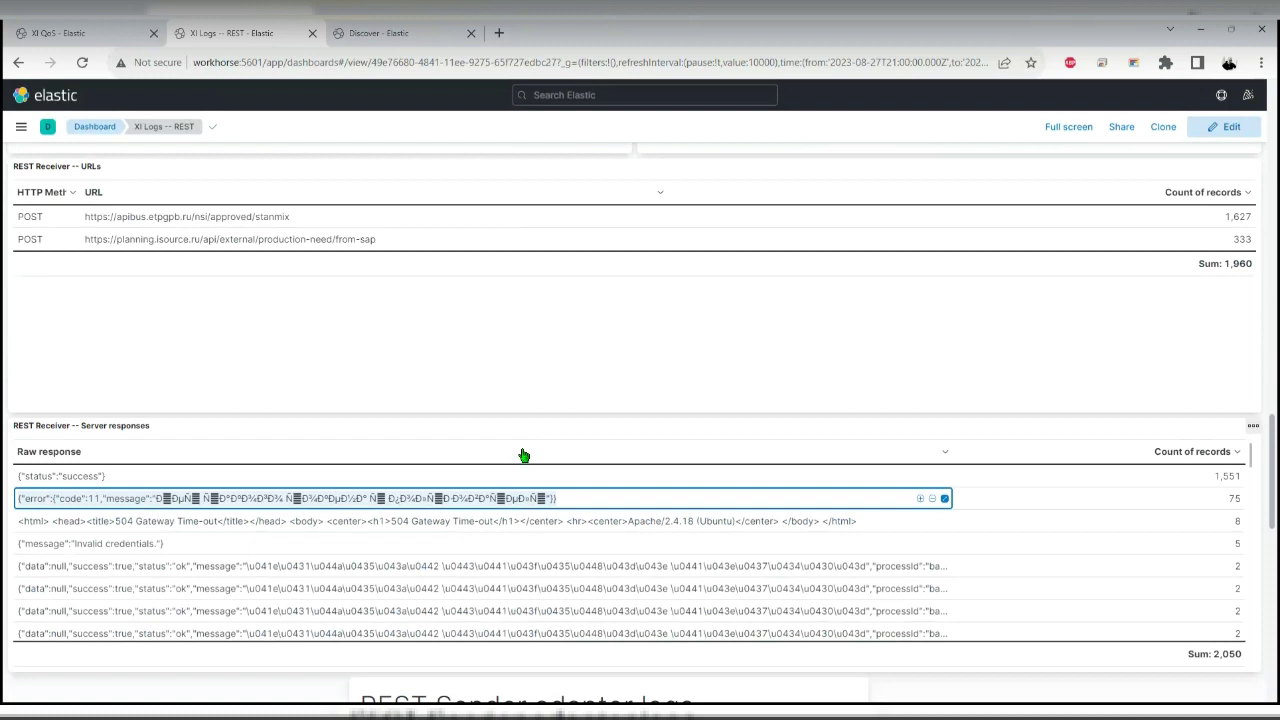
scroll(523, 456, "up", 5)
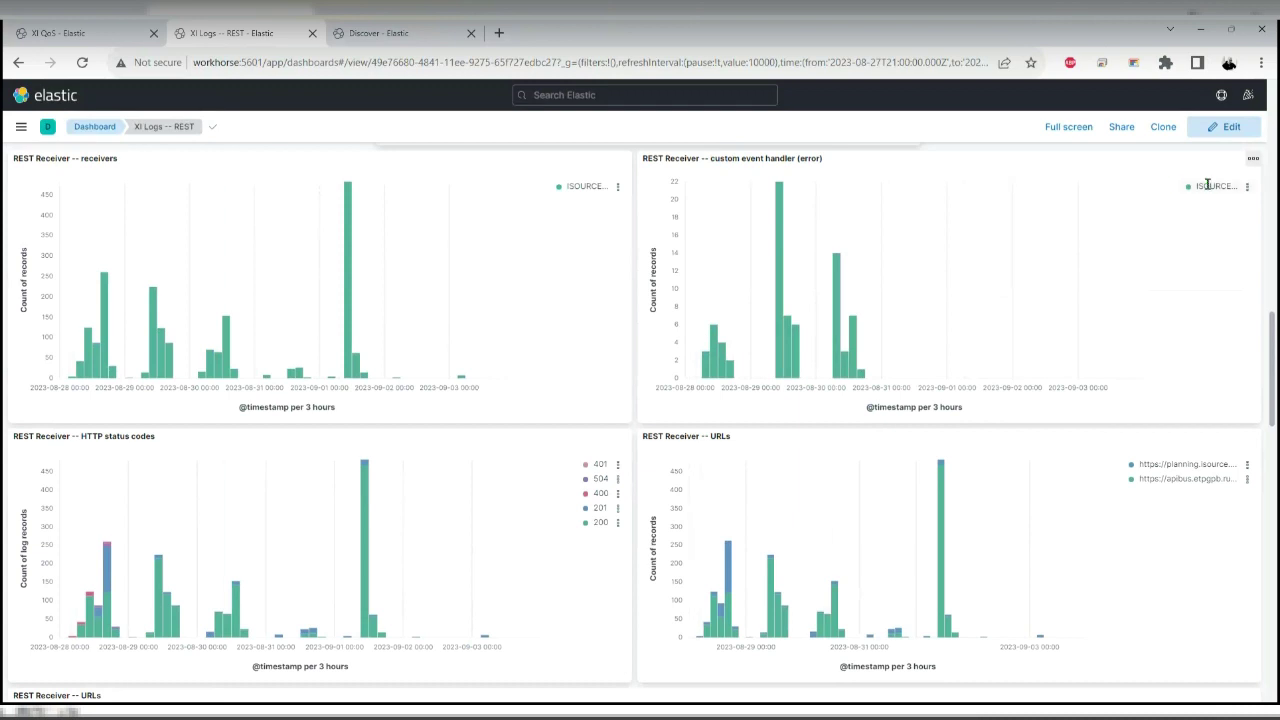
scroll(749, 409, "up", 1)
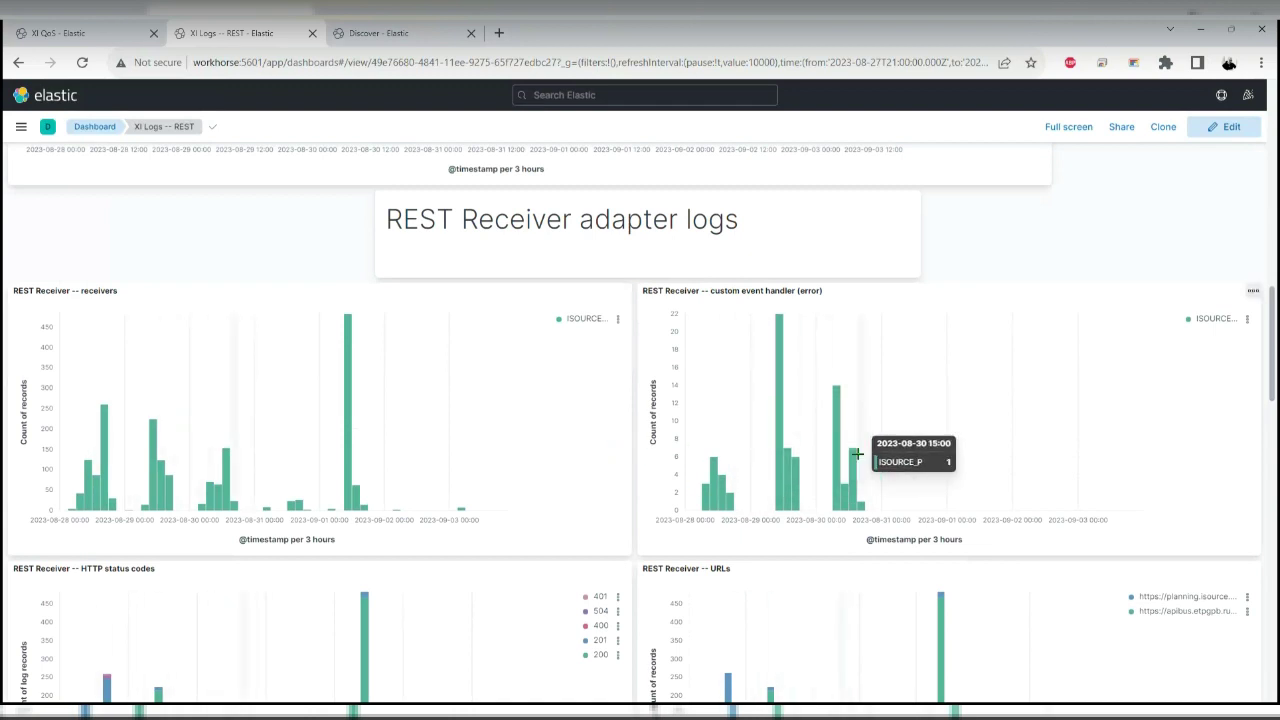
Examine the REST Sender usernames, senders and URLs charts under the ISOURCE_P receiver filter
scroll(928, 260, "down", 15)
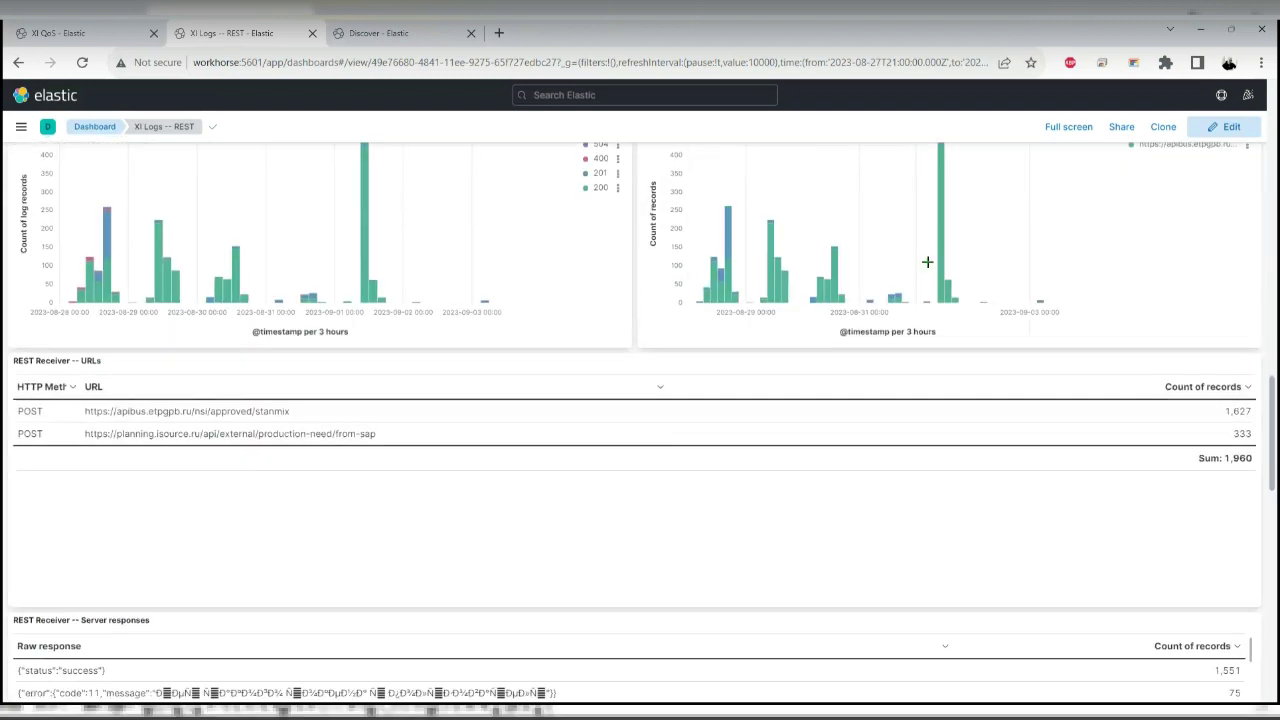
scroll(586, 294, "up", 3)
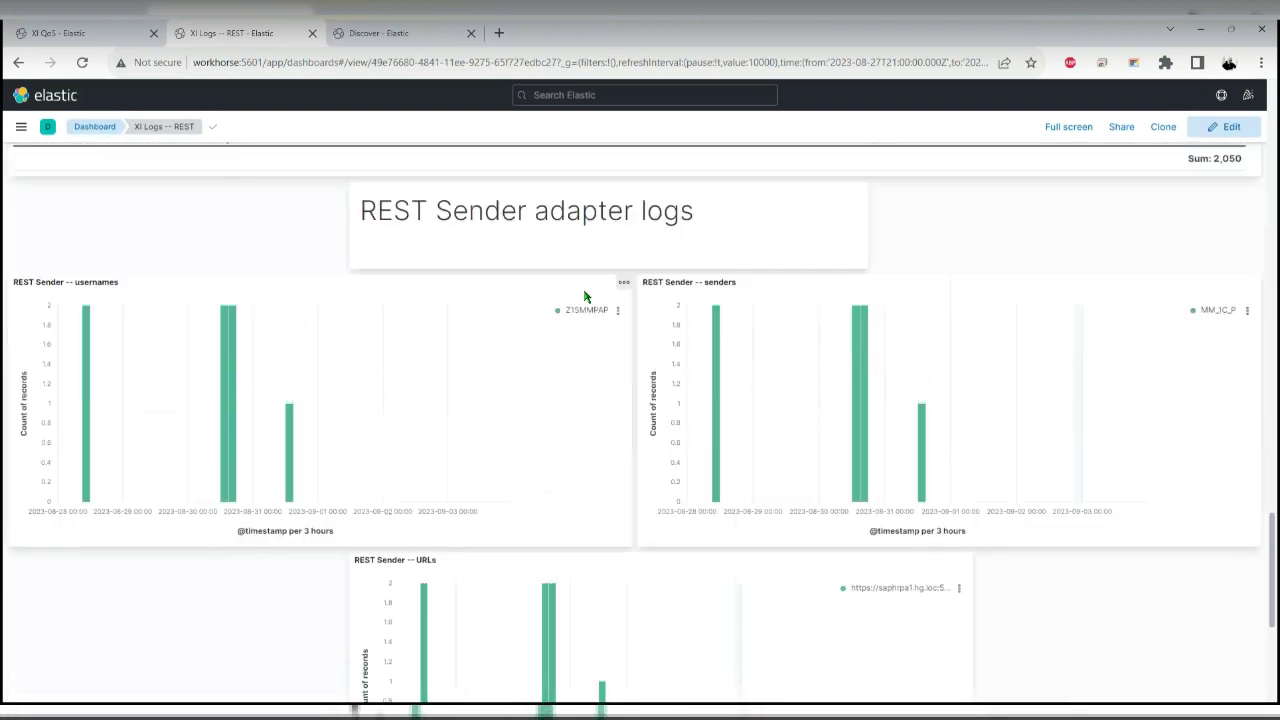
triple_click(490, 250)
scroll(560, 292, "down", 2)
Remove the message status and receiver filters, keeping only the AF component filter
scroll(606, 329, "up", 20)
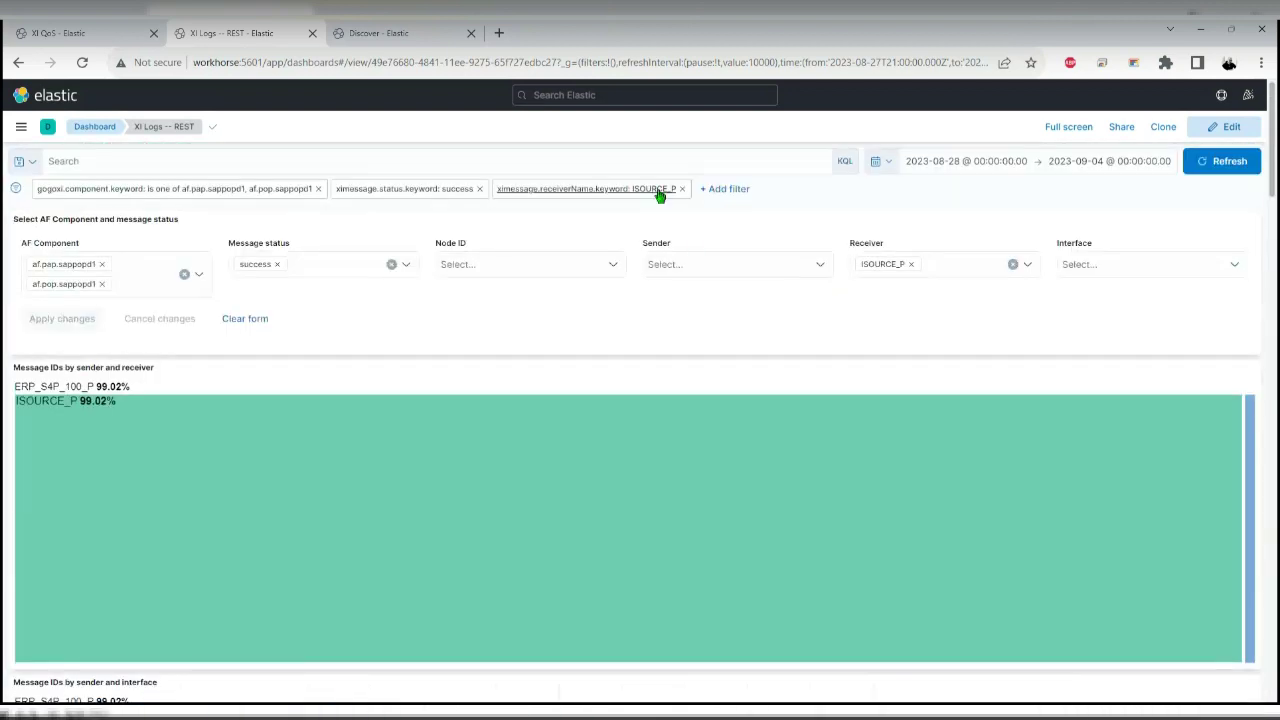
left_click(481, 189)
left_click(521, 189)
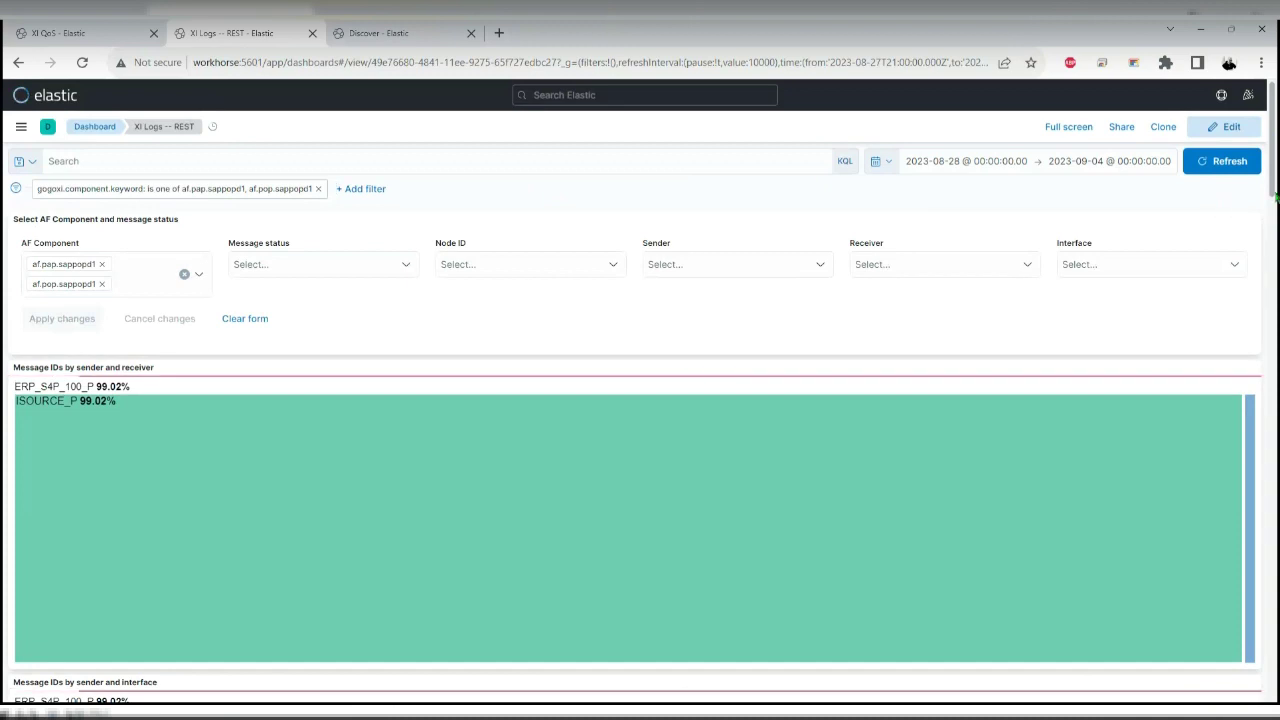
Review the REST Sender usernames, senders and URLs charts without the status and receiver filters
scroll(1274, 456, "down", 10)
scroll(1274, 456, "down", 10)
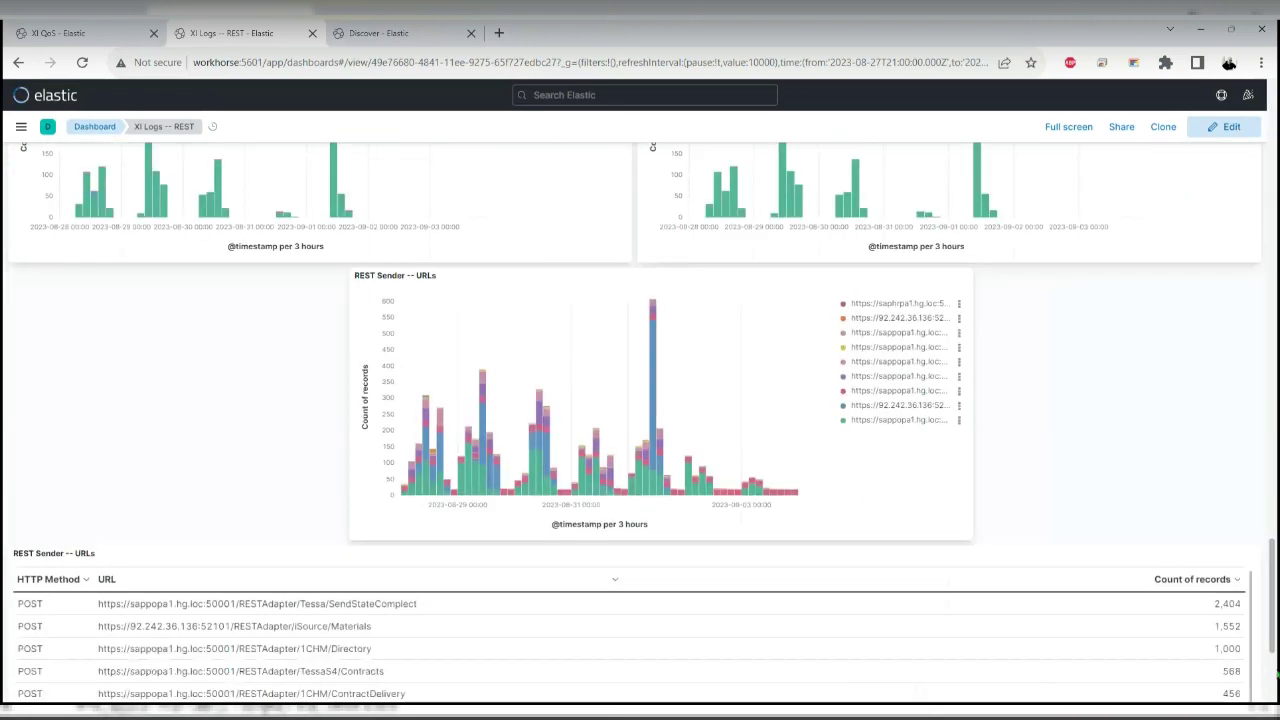
scroll(1274, 600, "up", 4)
scroll(1275, 630, "down", 1)
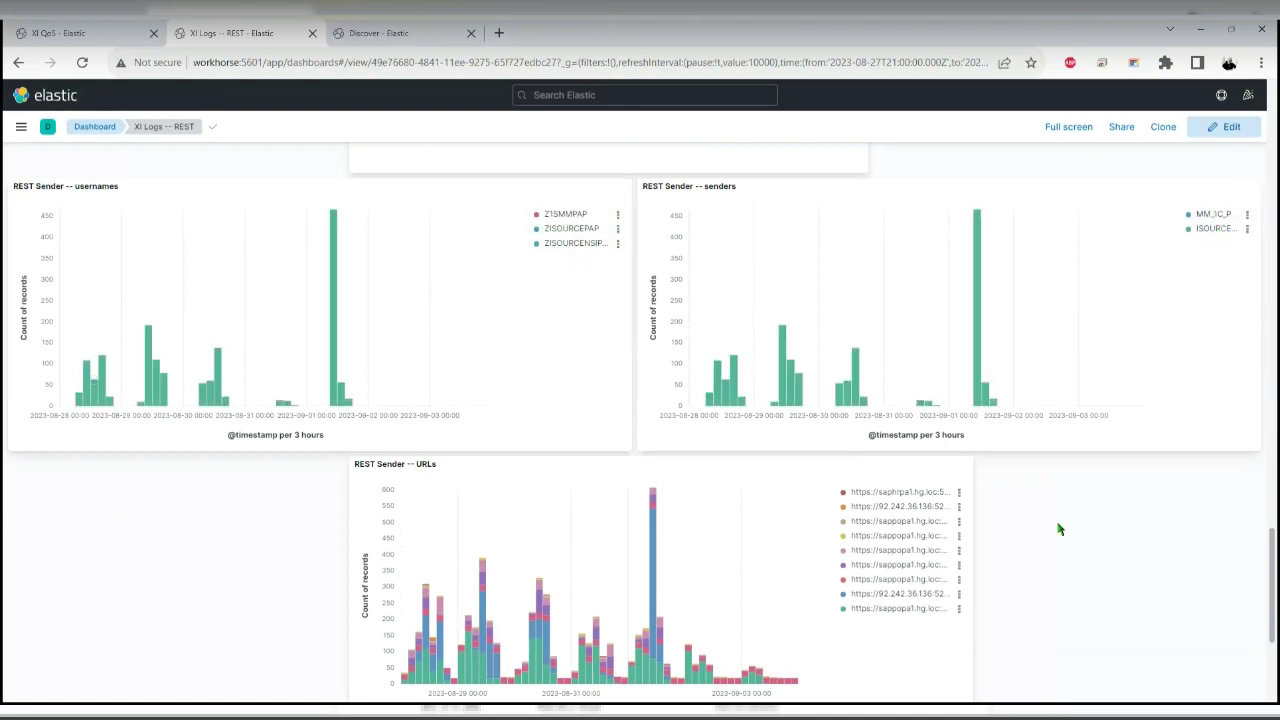
Examine the REST Sender URLs chart and table, comparing the request paths and the host addresses in the URLs
scroll(1096, 533, "down", 1)
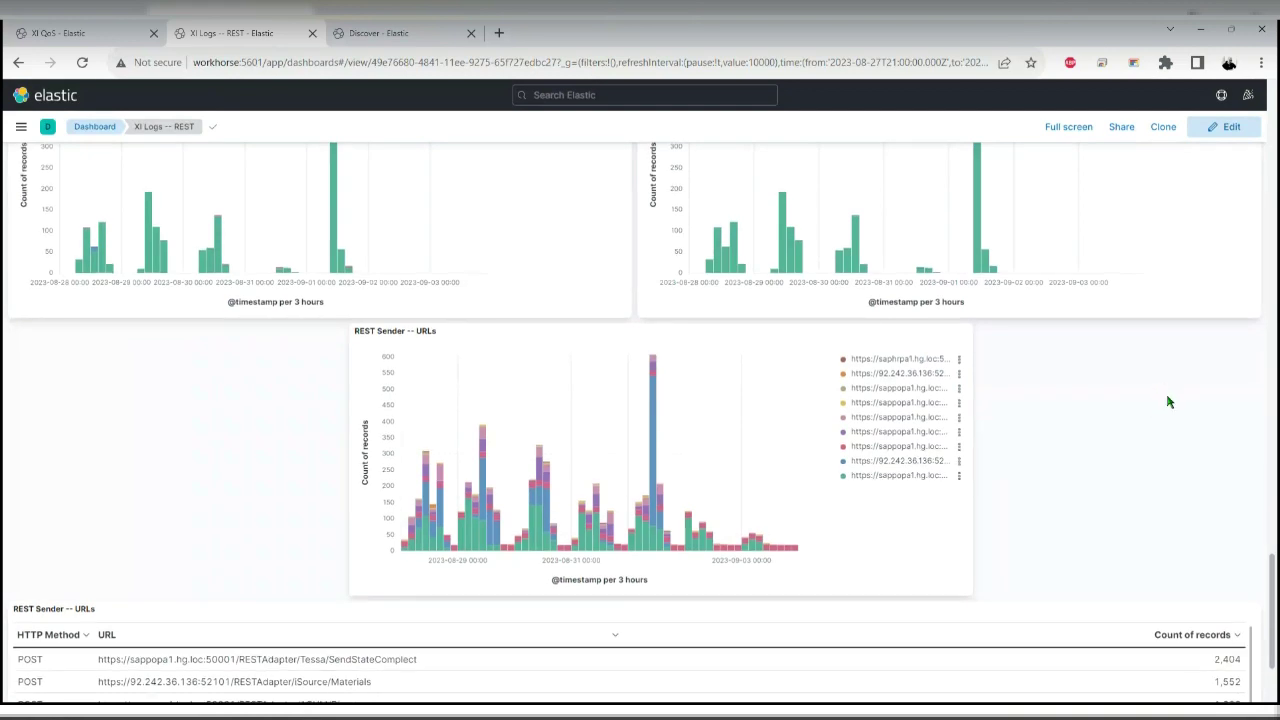
scroll(1168, 400, "down", 1)
left_click_drag(237, 617, 406, 620)
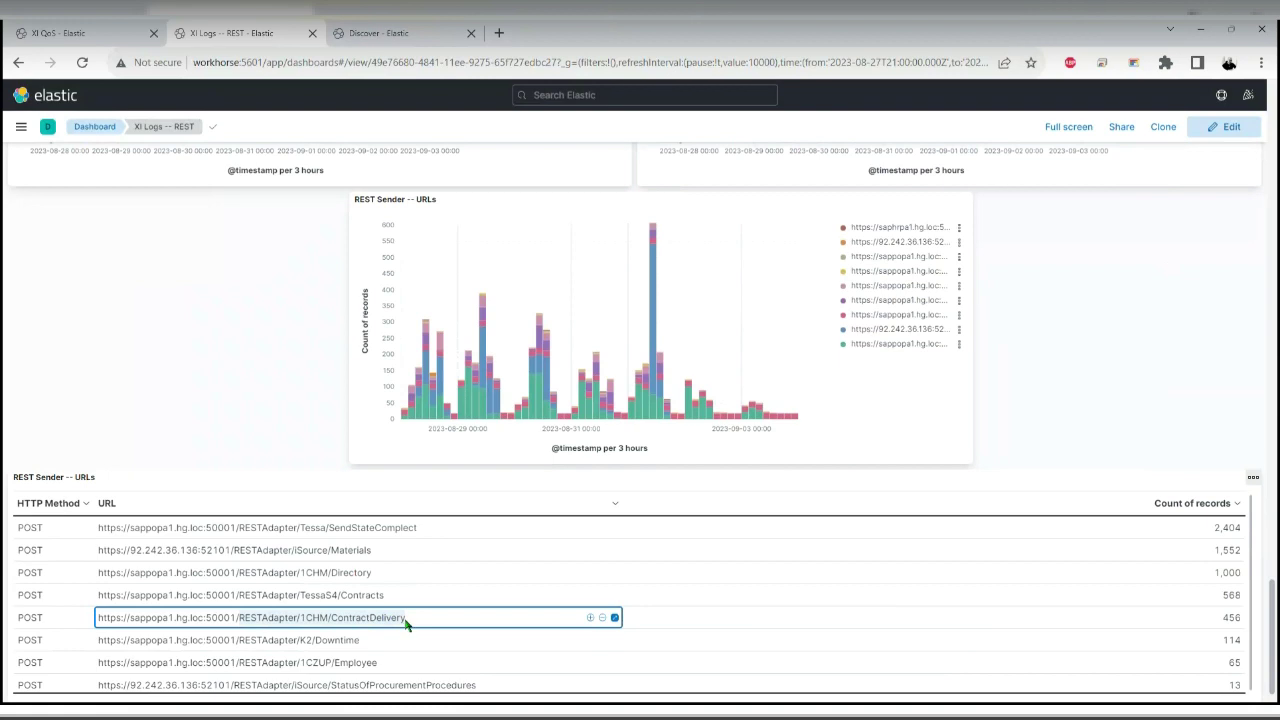
left_click(196, 404)
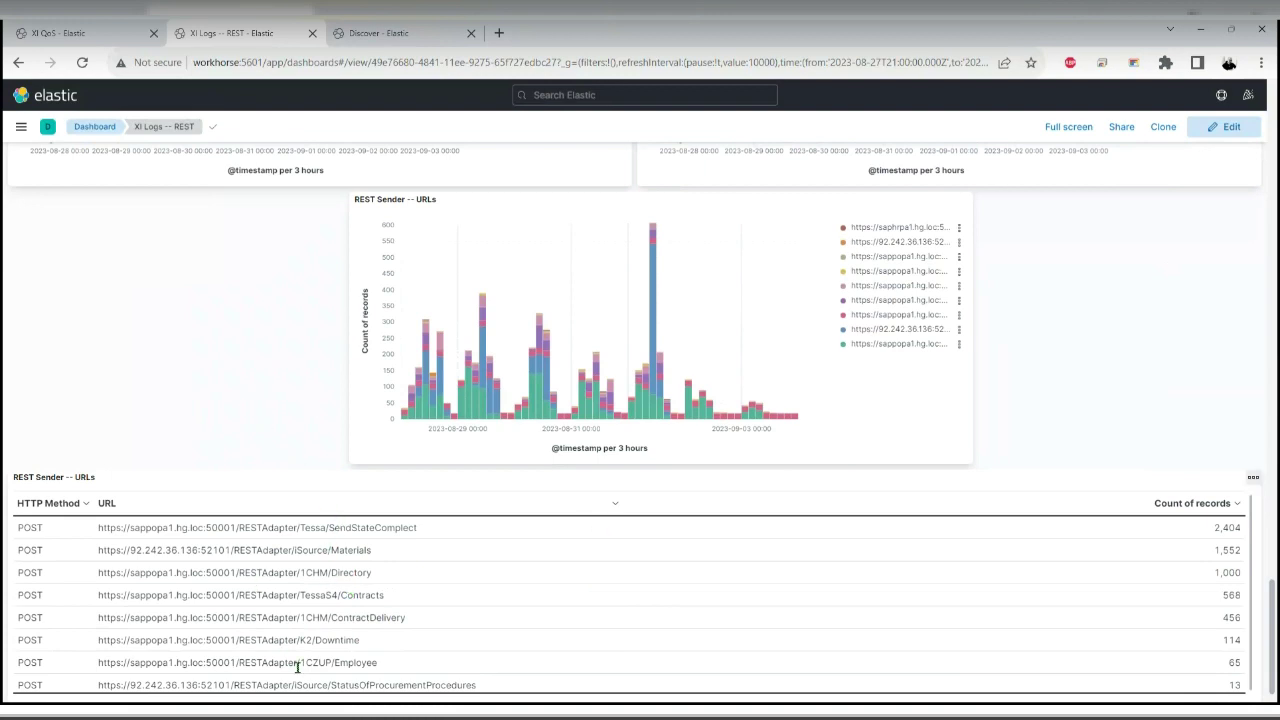
left_click(157, 549)
left_click_drag(157, 549, 222, 549)
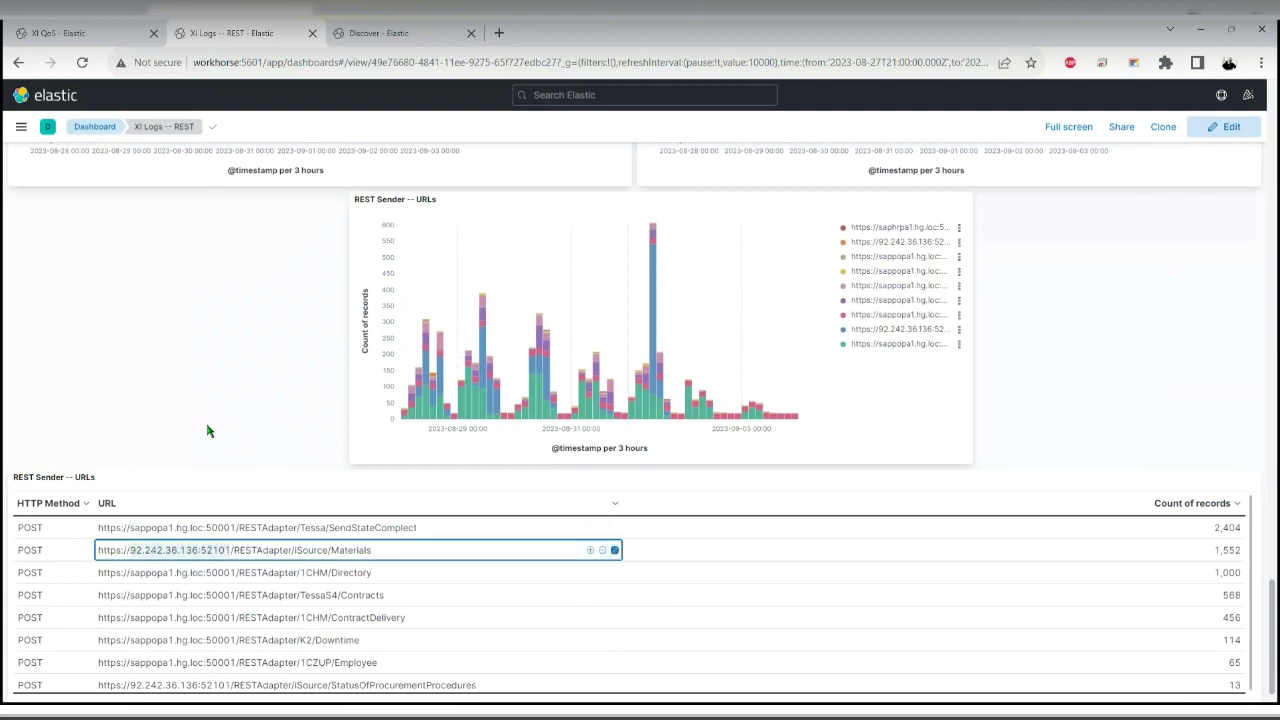
scroll(208, 431, "up", 1)
scroll(208, 431, "down", 2)
scroll(209, 445, "up", 5)
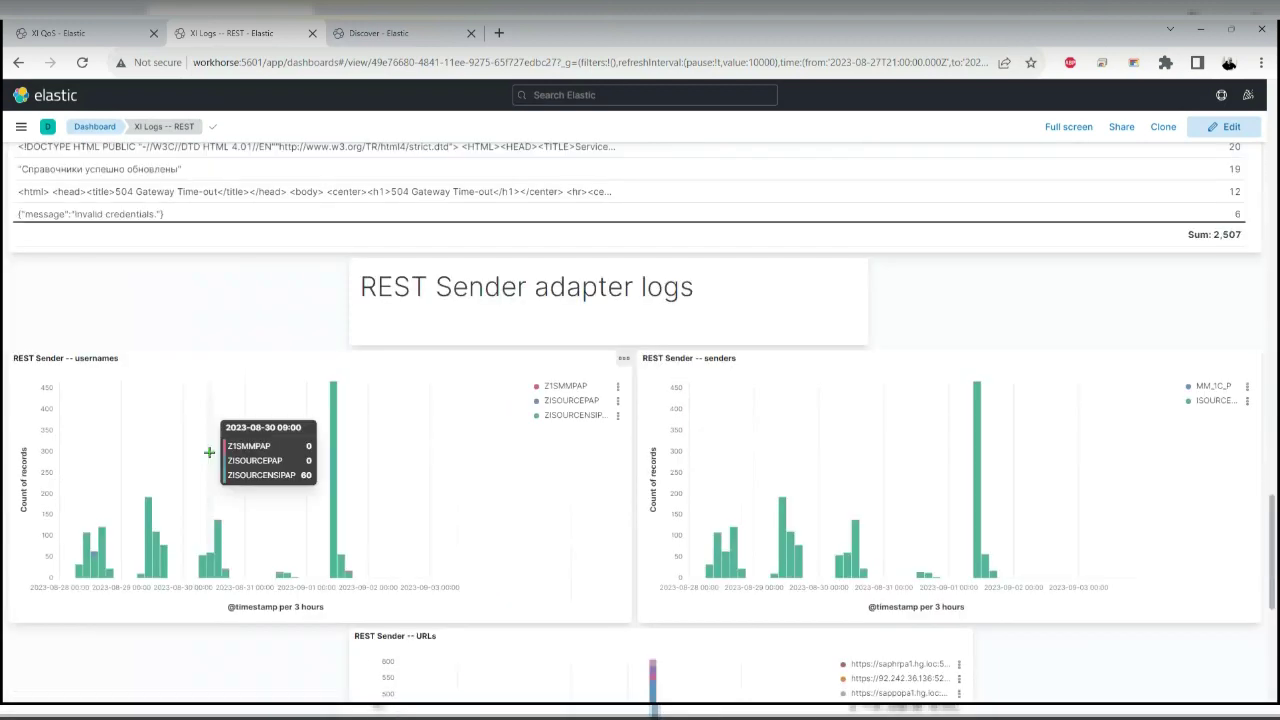
scroll(209, 452, "up", 15)
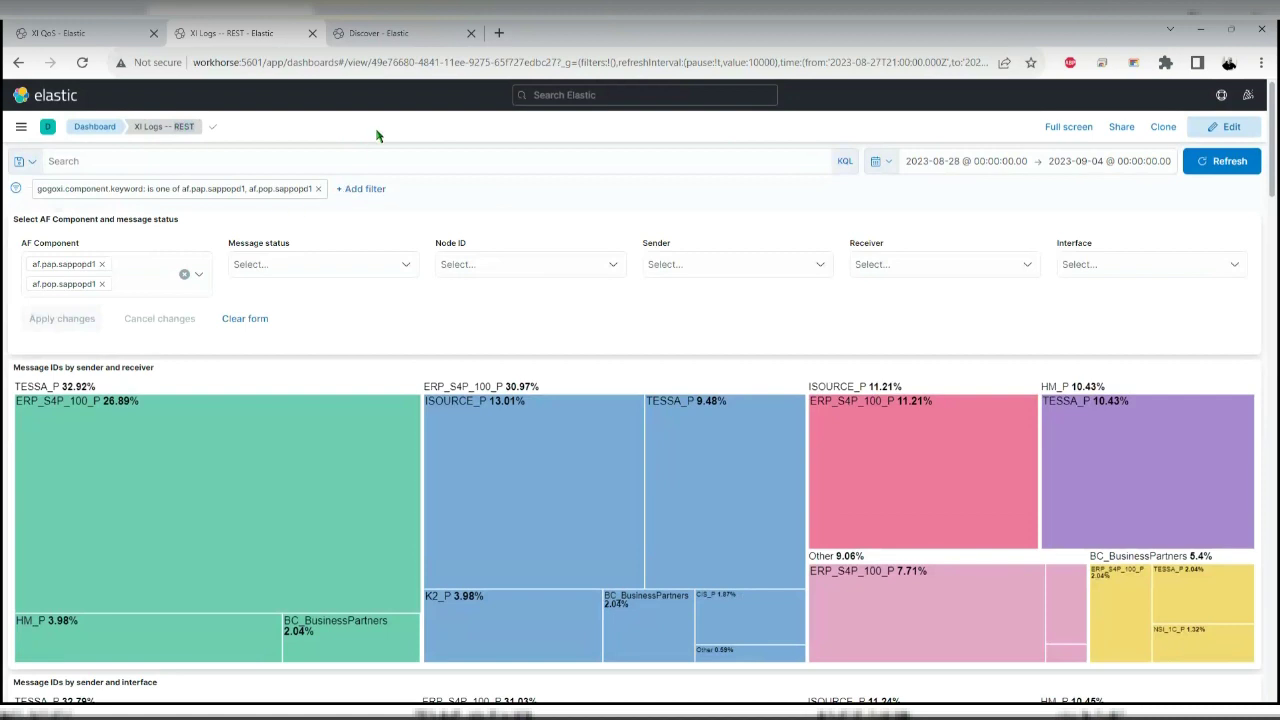
Switch to Discover and add ximessage.messageID, ximessage.senderName, ximessage.receiverName and ximessage.status as columns in the document table
left_click(395, 25)
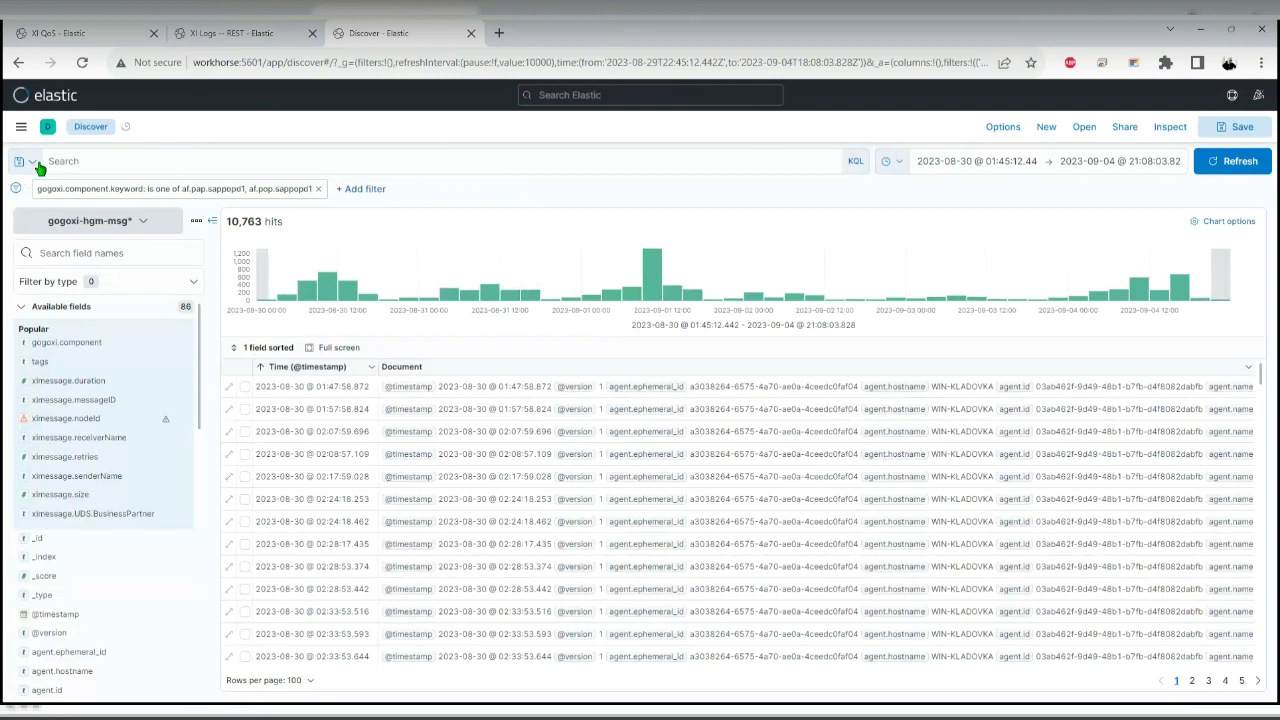
left_click(40, 165)
left_click(434, 190)
left_click(179, 401)
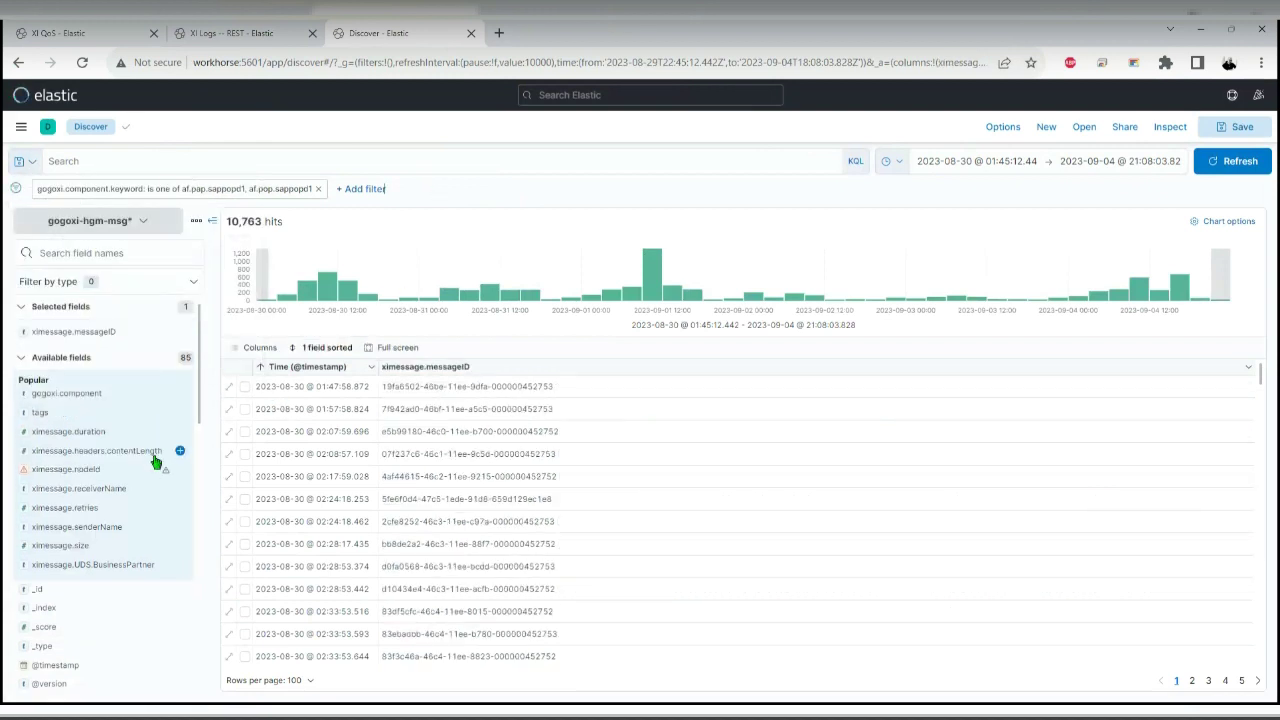
left_click(179, 526)
left_click(180, 507)
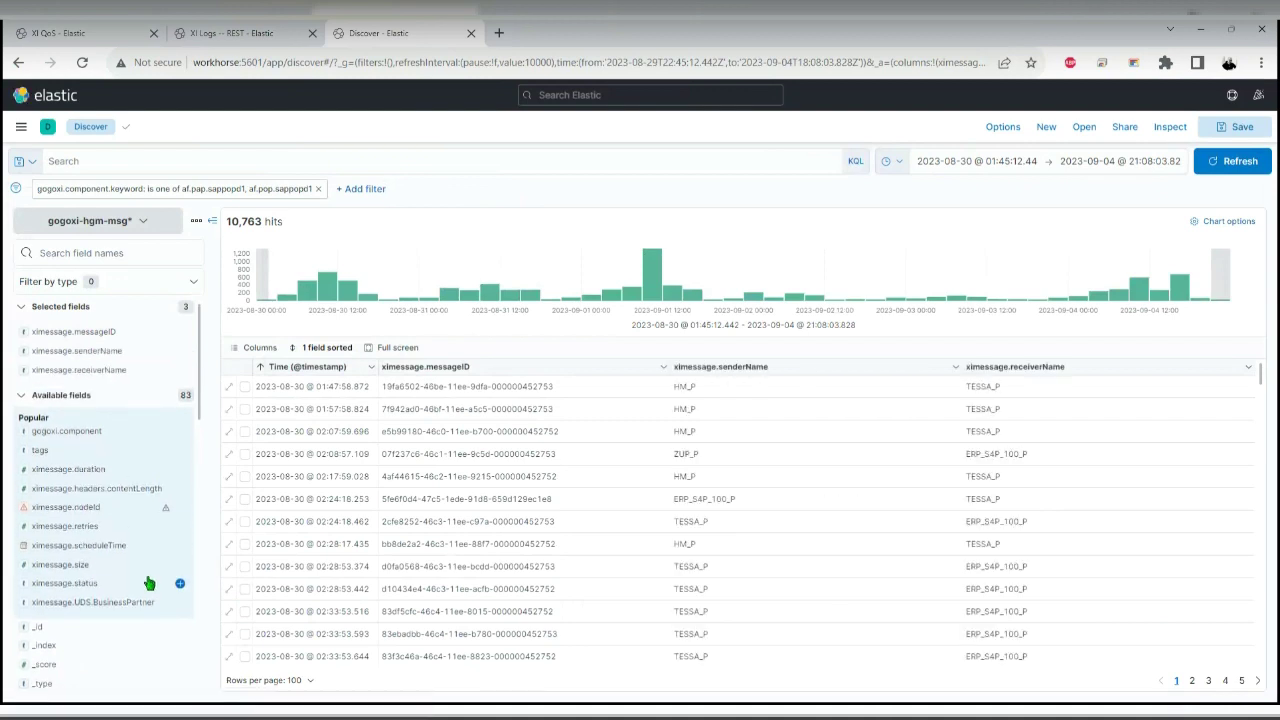
left_click(180, 583)
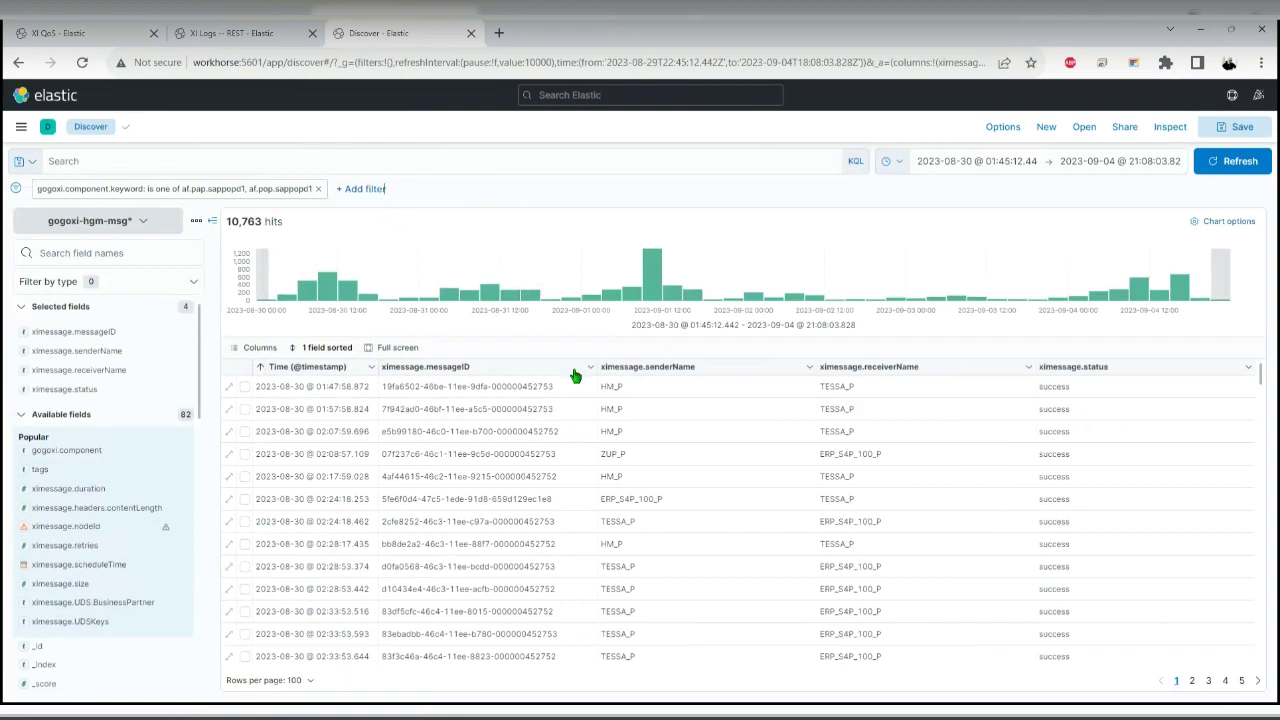
Stop the 10-second automatic refresh in Discover
left_click(280, 160)
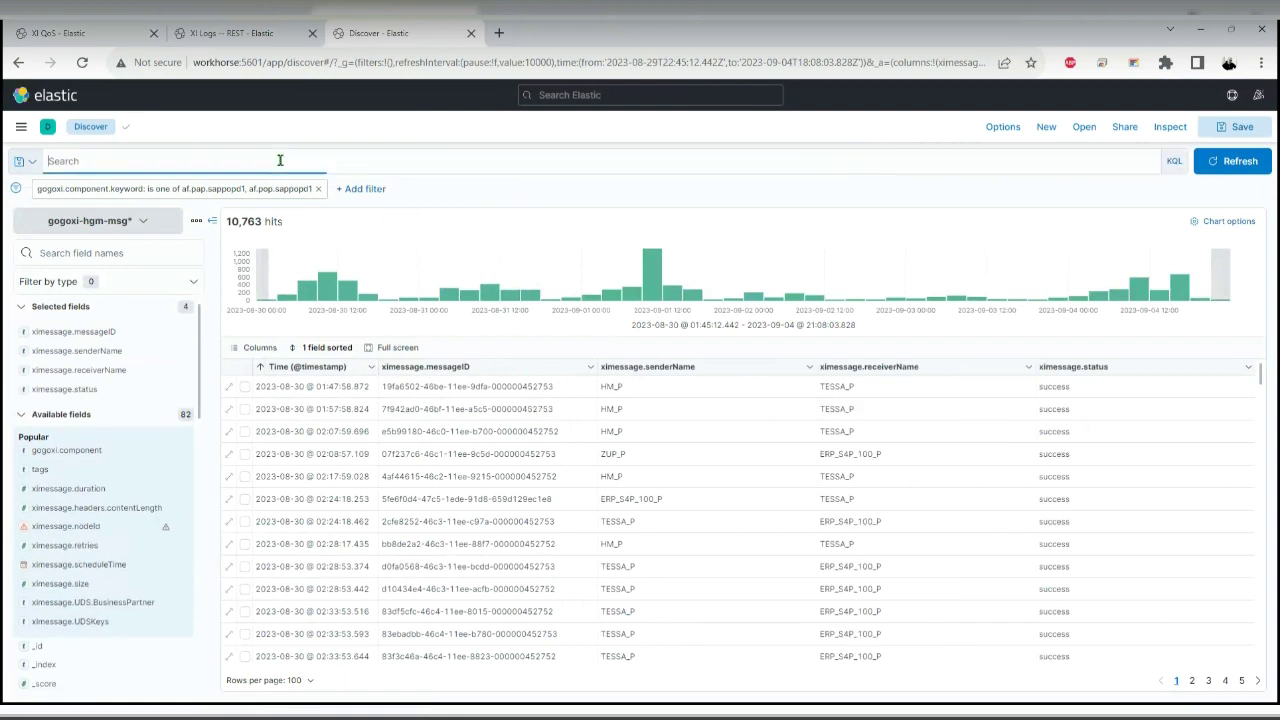
left_click(899, 149)
left_click(893, 162)
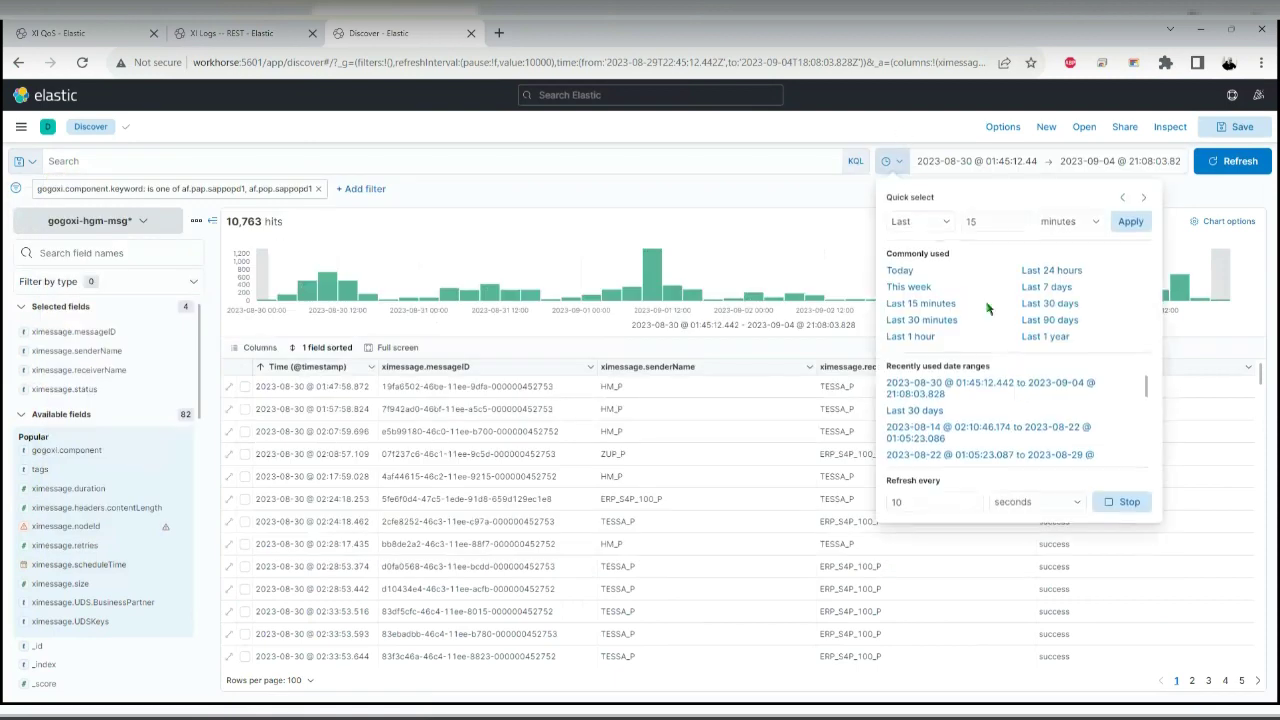
left_click(1118, 502)
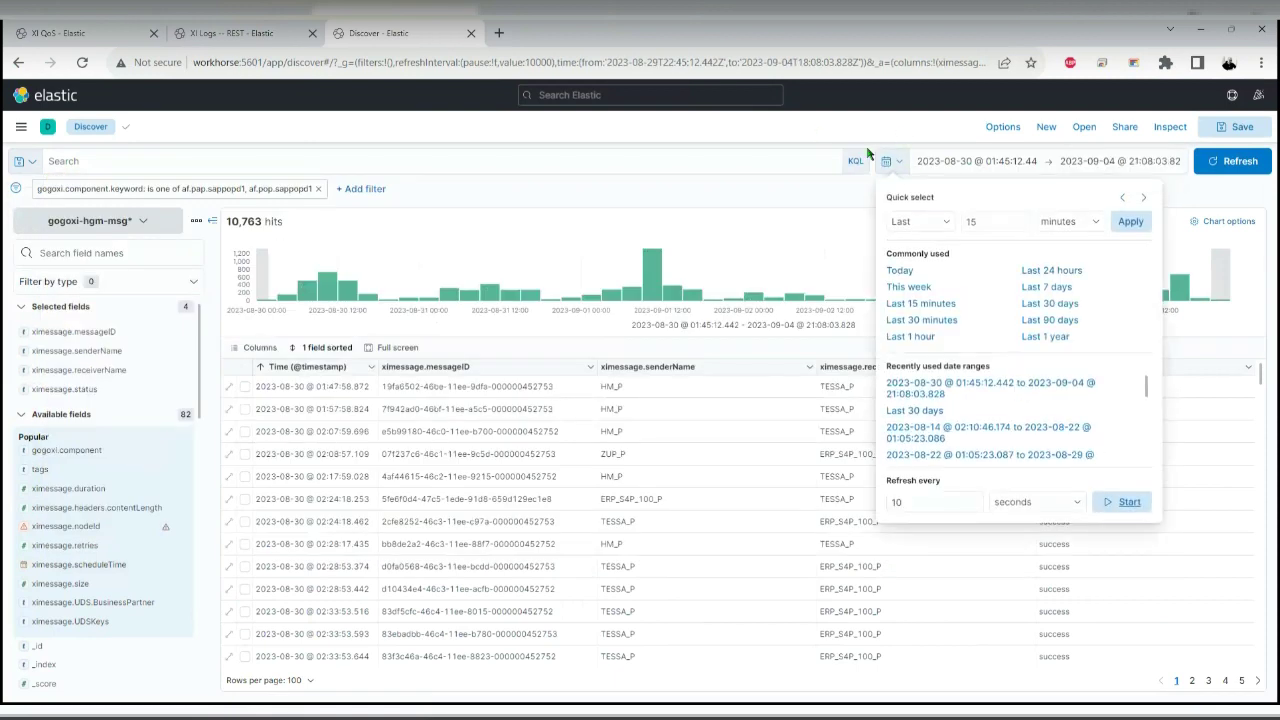
left_click(816, 123)
left_click(37, 162)
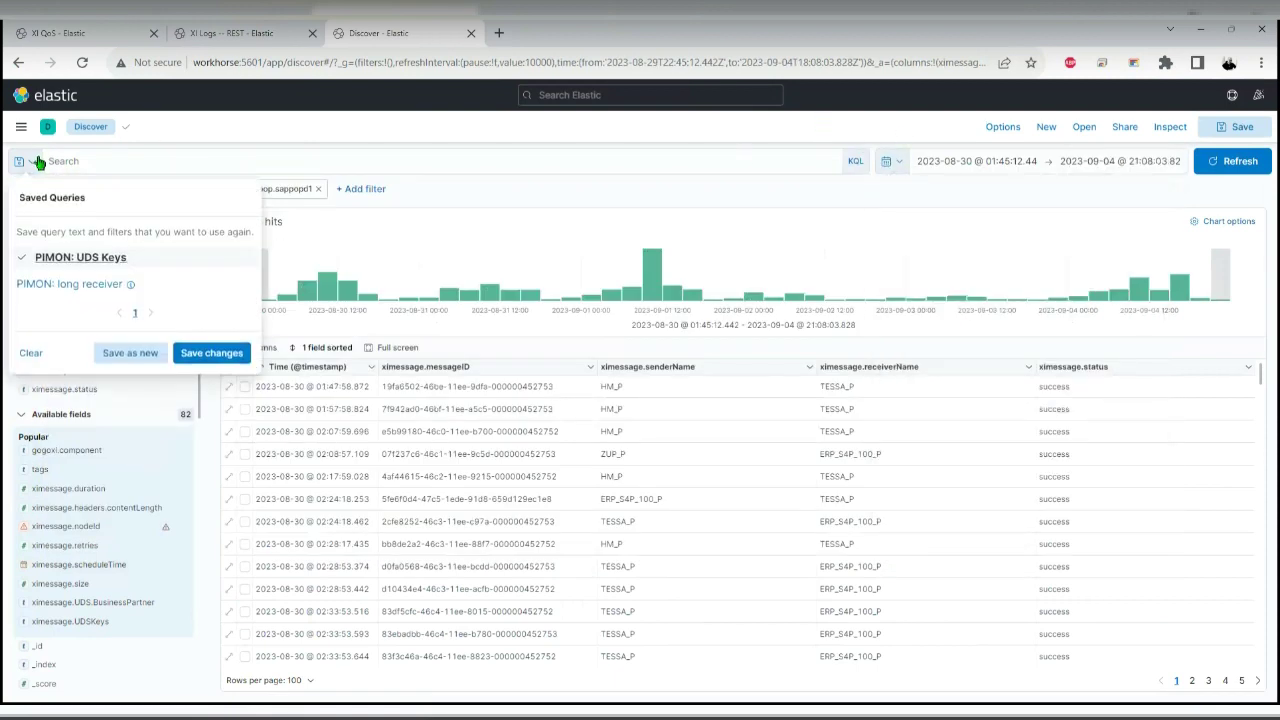
left_click(208, 140)
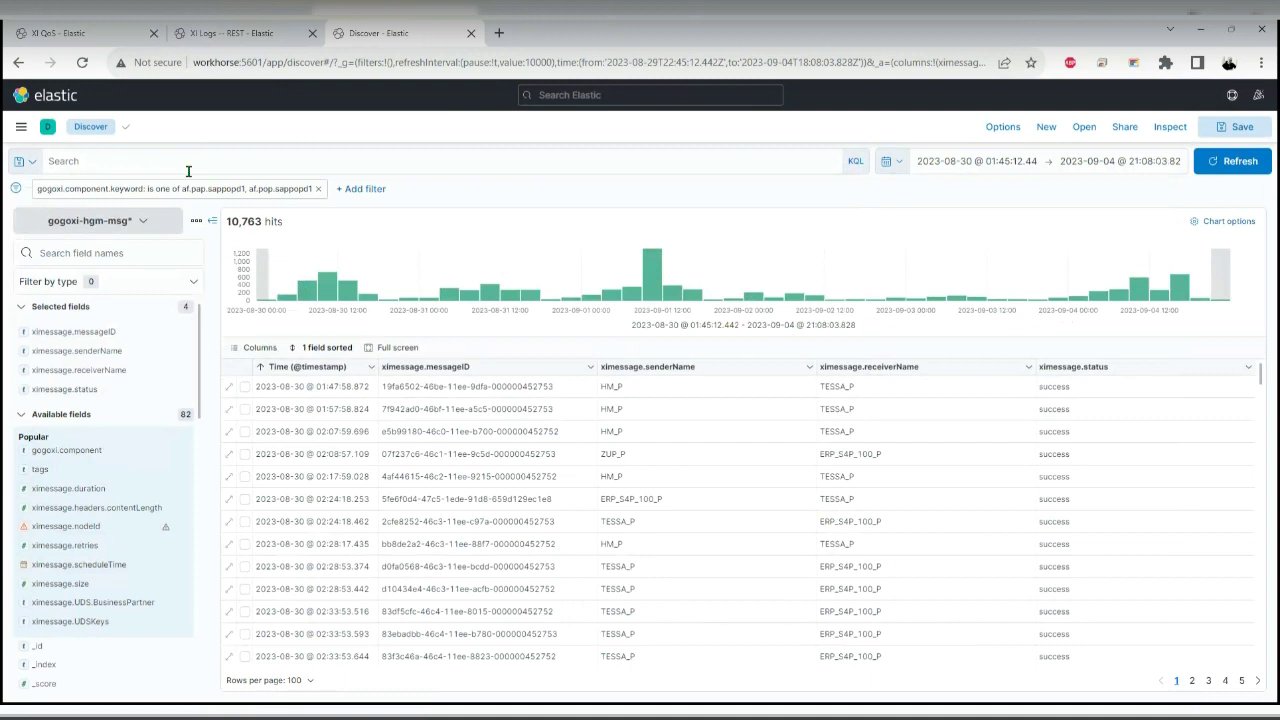
Switch to the XI QoS dashboard and remove the ISOURCE_P receiver and ERP_S4P_100_P sender filters
left_click(118, 24)
left_click(34, 163)
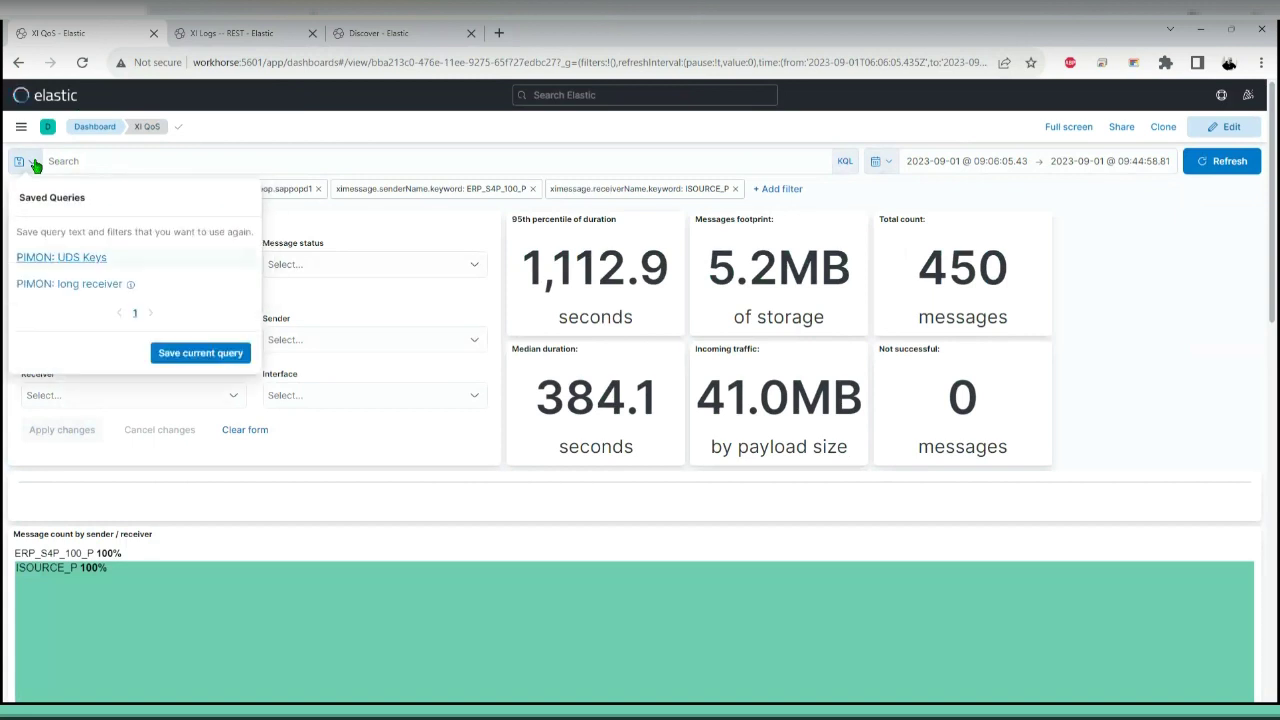
left_click(34, 163)
left_click(733, 189)
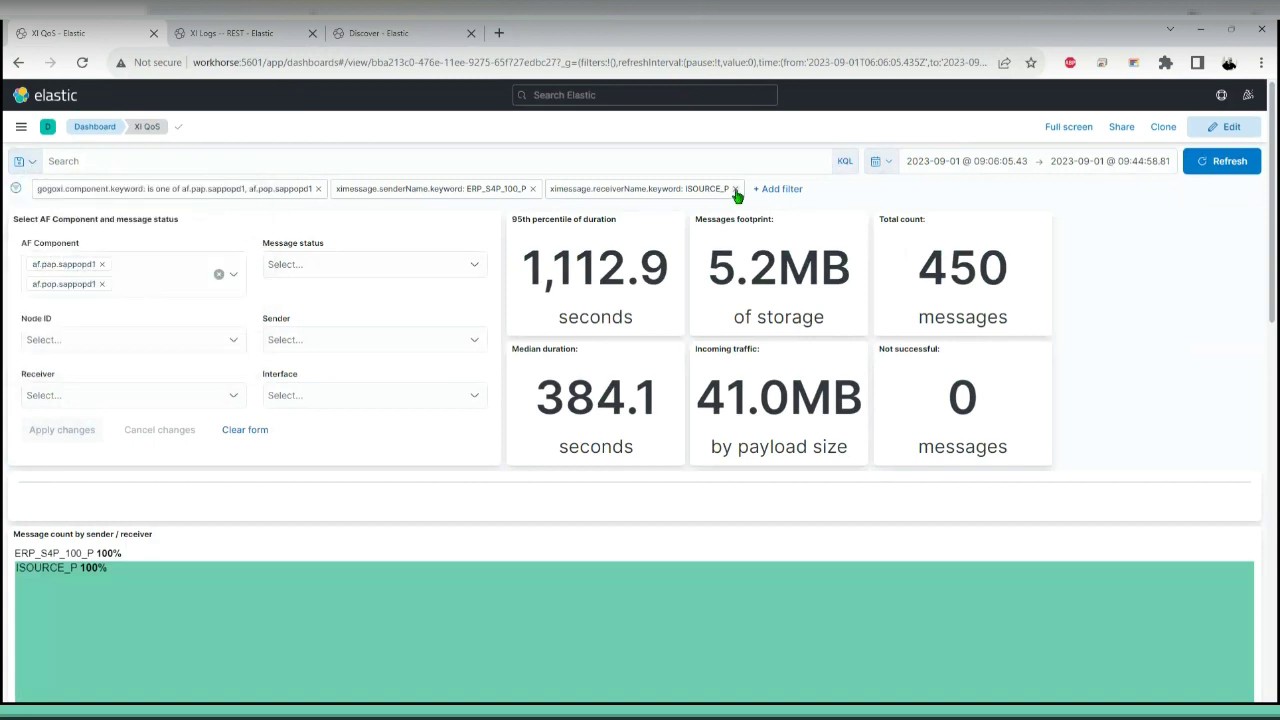
left_click(532, 189)
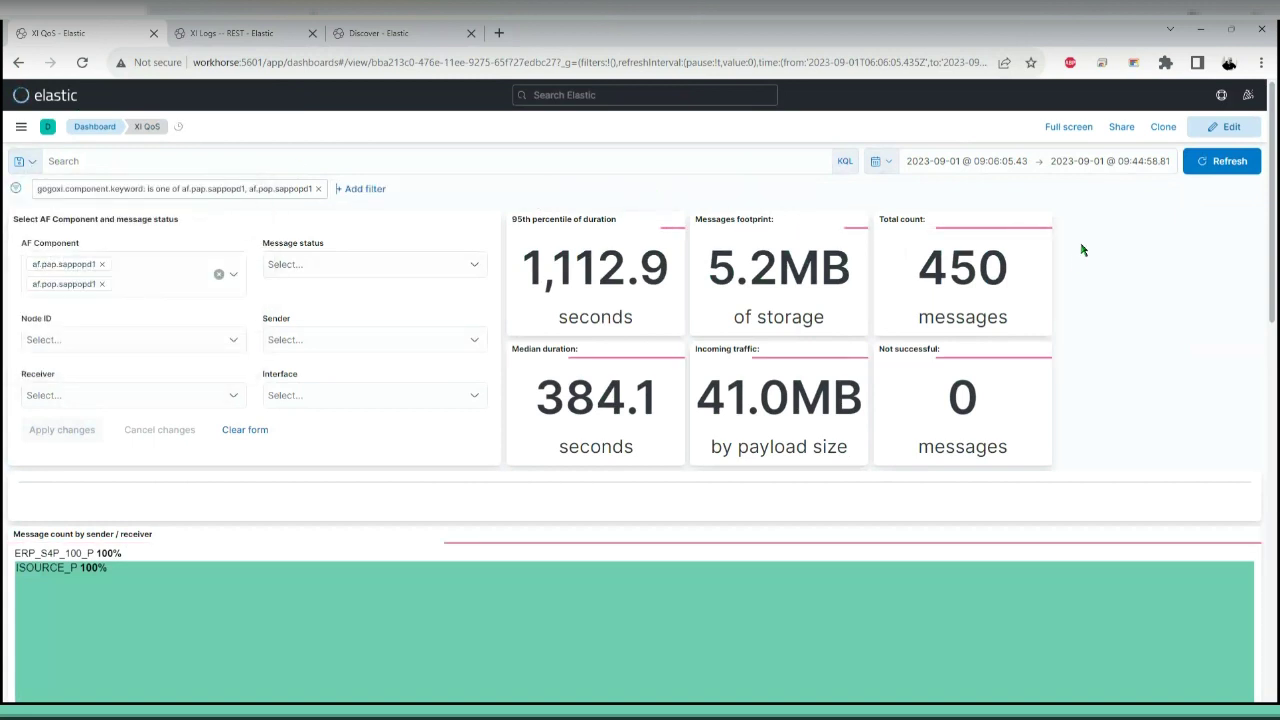
left_click(891, 163)
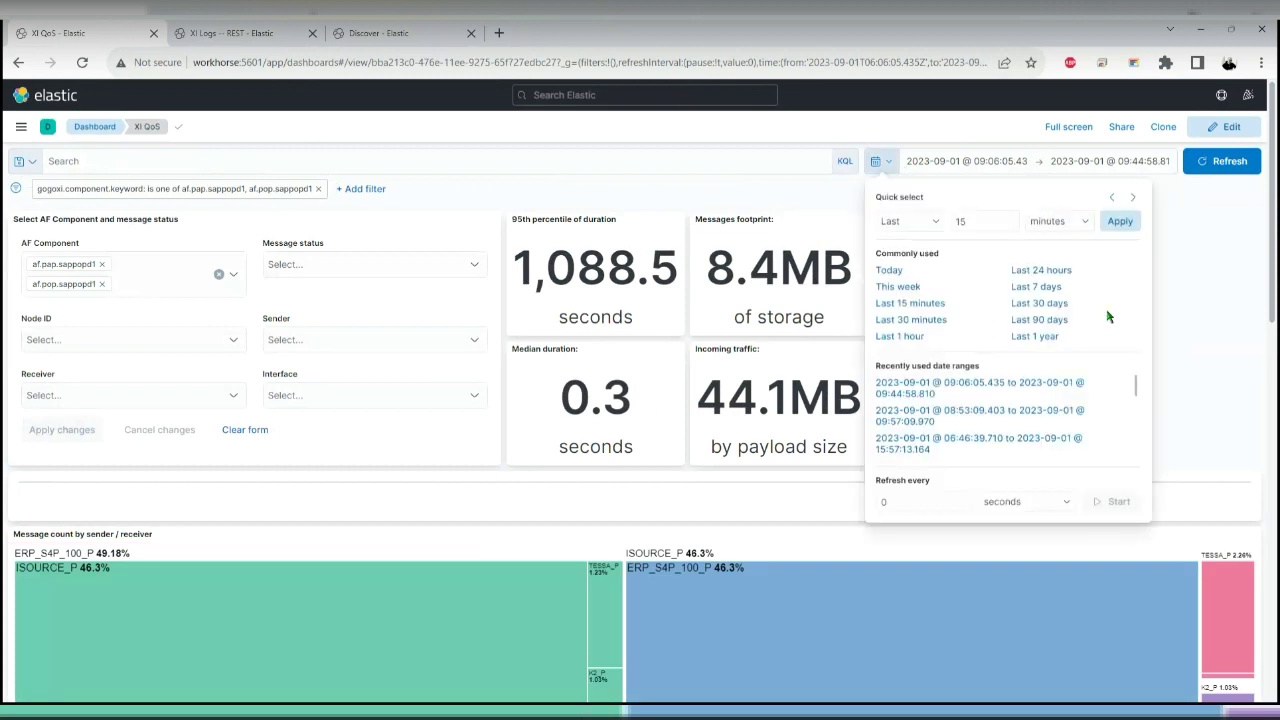
scroll(1005, 410, "down", 3)
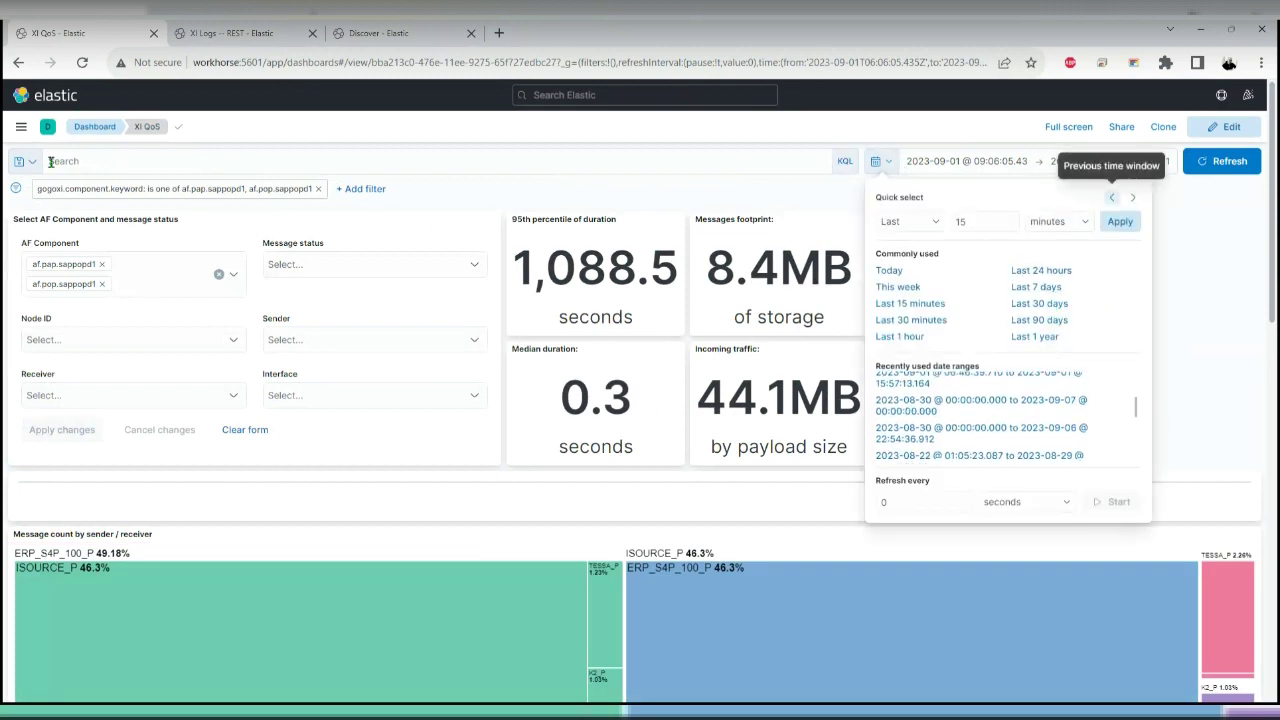
left_click(967, 405)
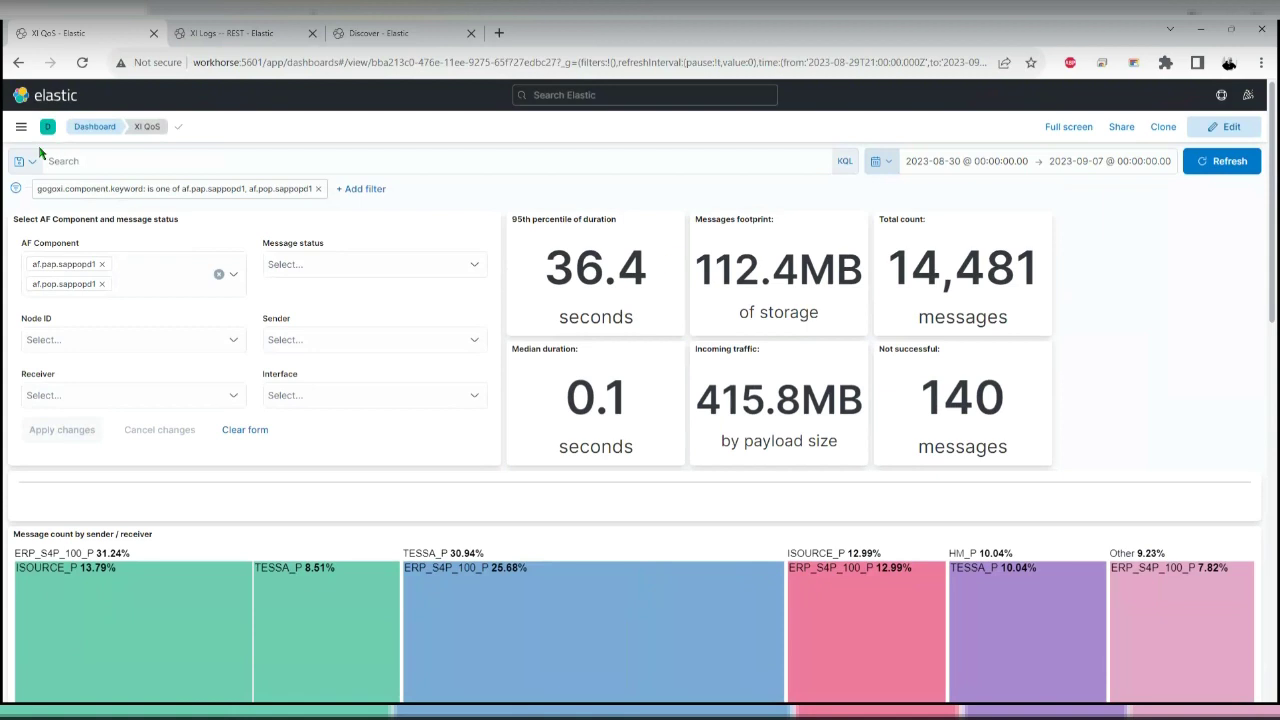
Load the saved query PIMON: UDS Keys on the XI QoS dashboard and check its business partner value
left_click(24, 161)
left_click(68, 259)
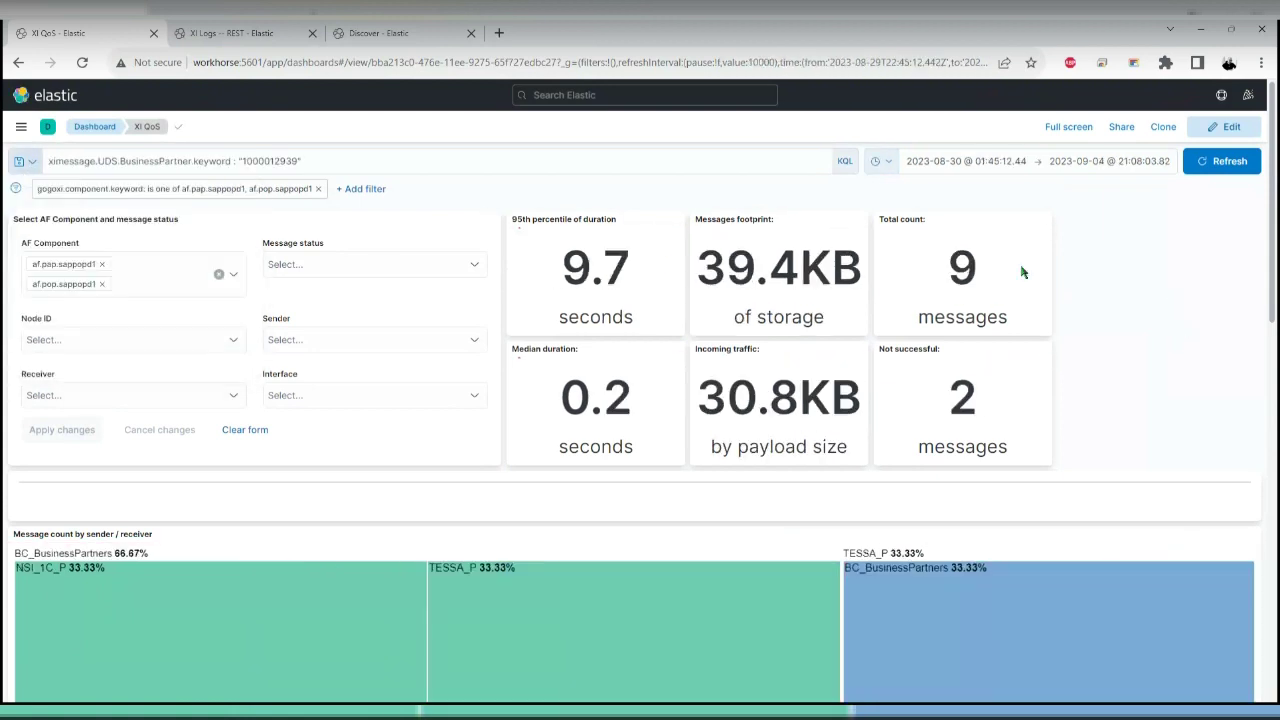
left_click(244, 166)
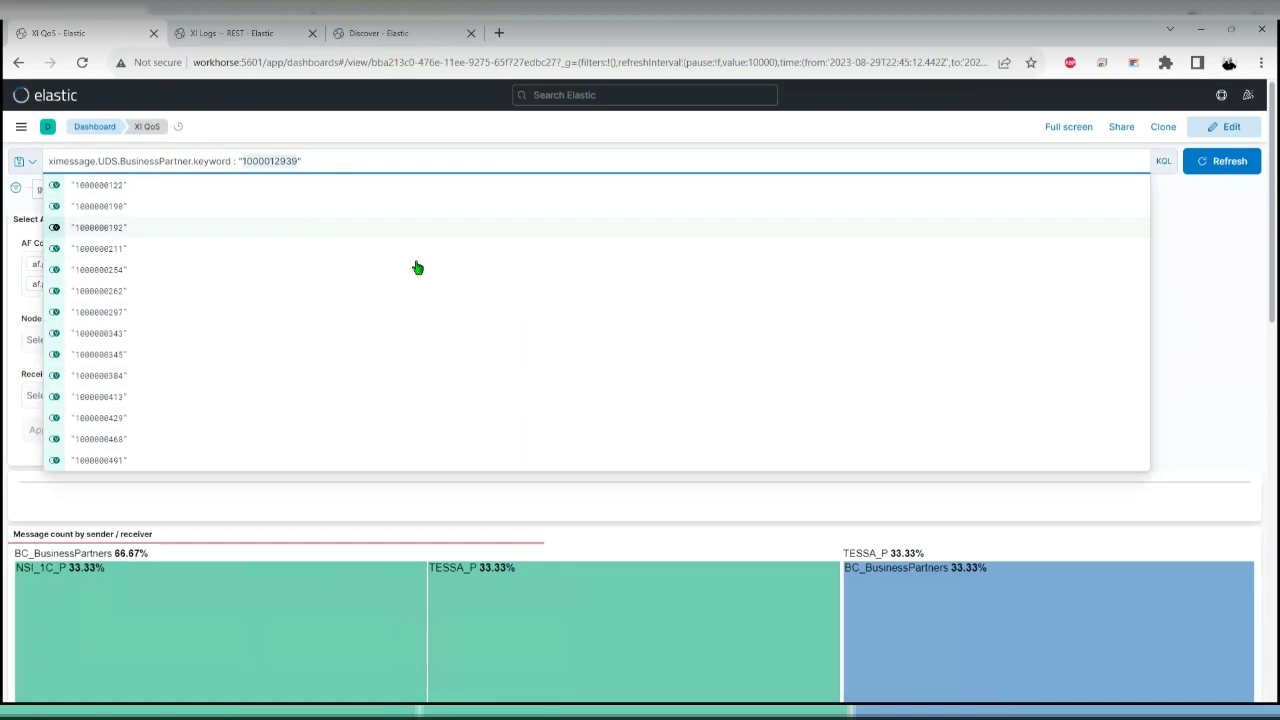
left_click(1214, 271)
Examine the business partner's total and unsuccessful message counts, sender/receiver breakdown, durations, payload sizes and storage footprint
scroll(1222, 275, "down", 3)
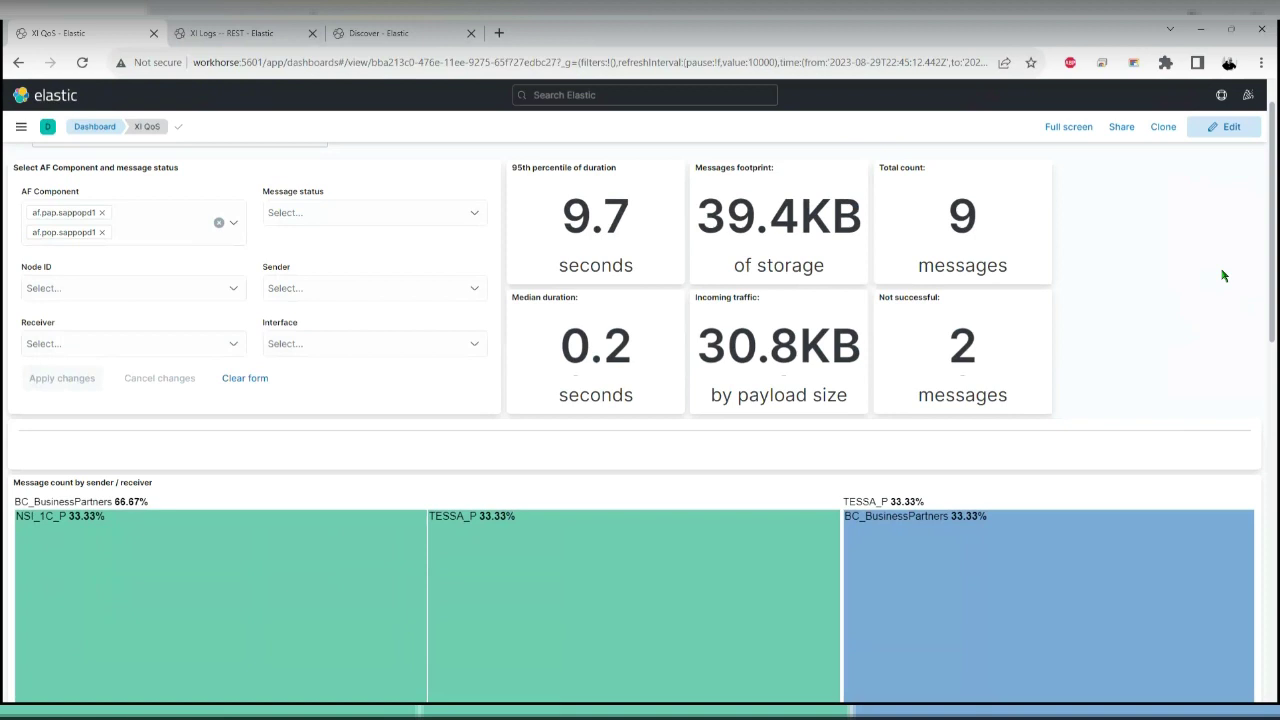
scroll(1160, 290, "up", 3)
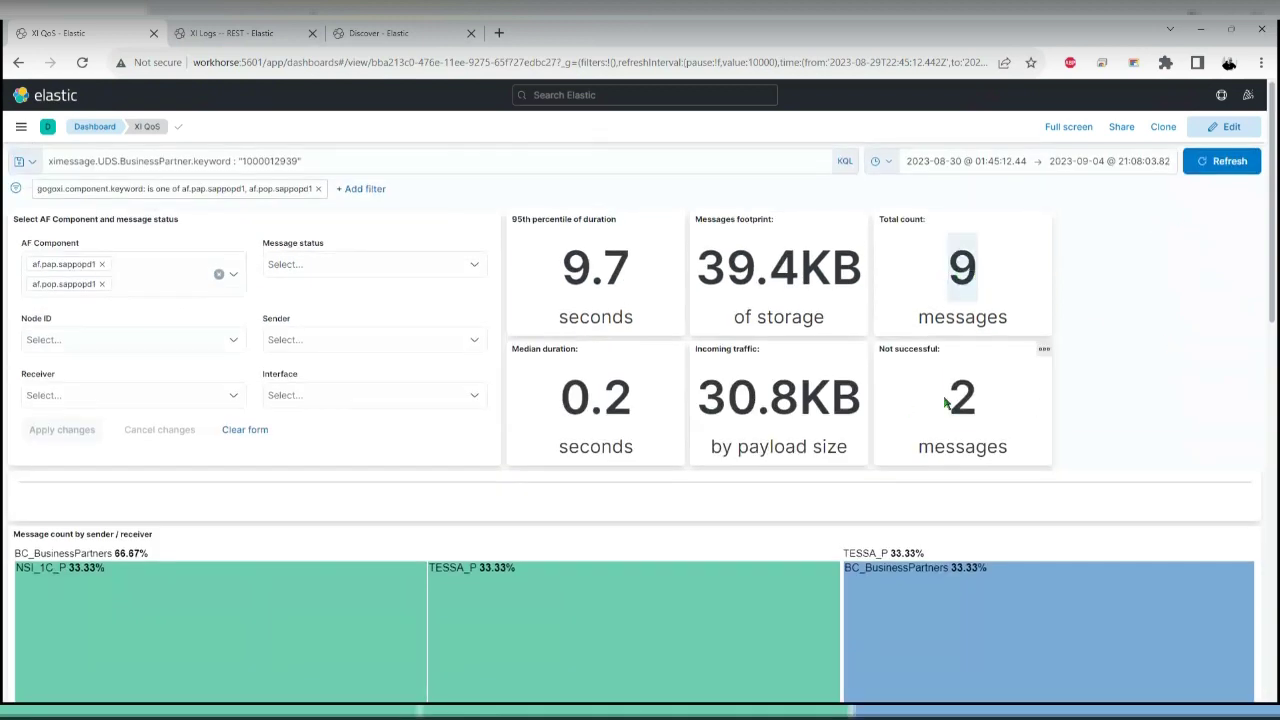
scroll(1134, 360, "down", 5)
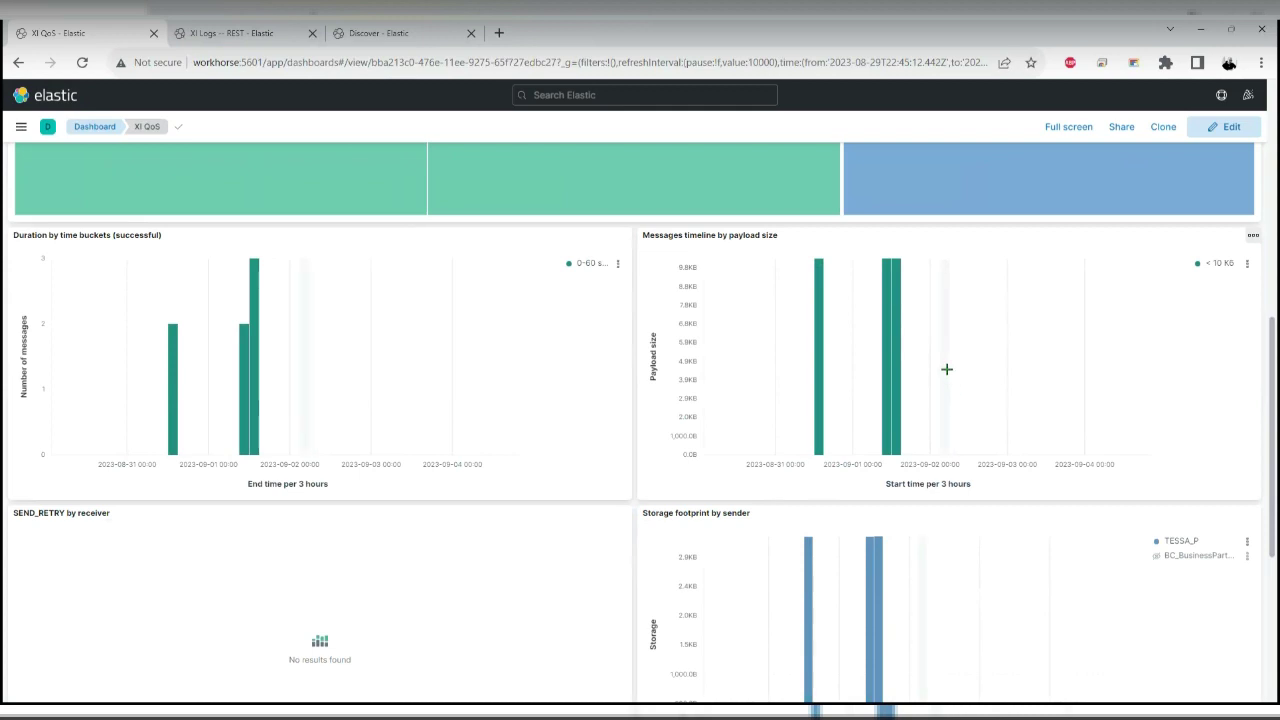
scroll(940, 400, "down", 3)
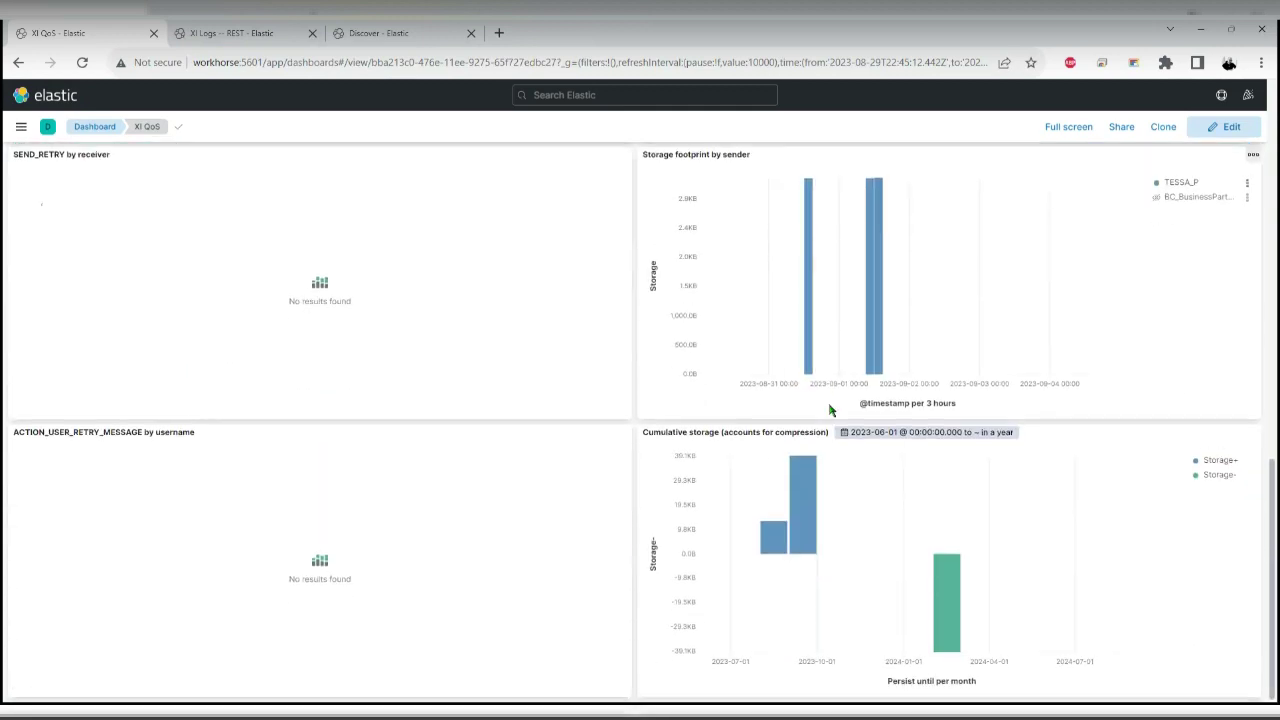
scroll(834, 443, "up", 6)
scroll(812, 450, "down", 3)
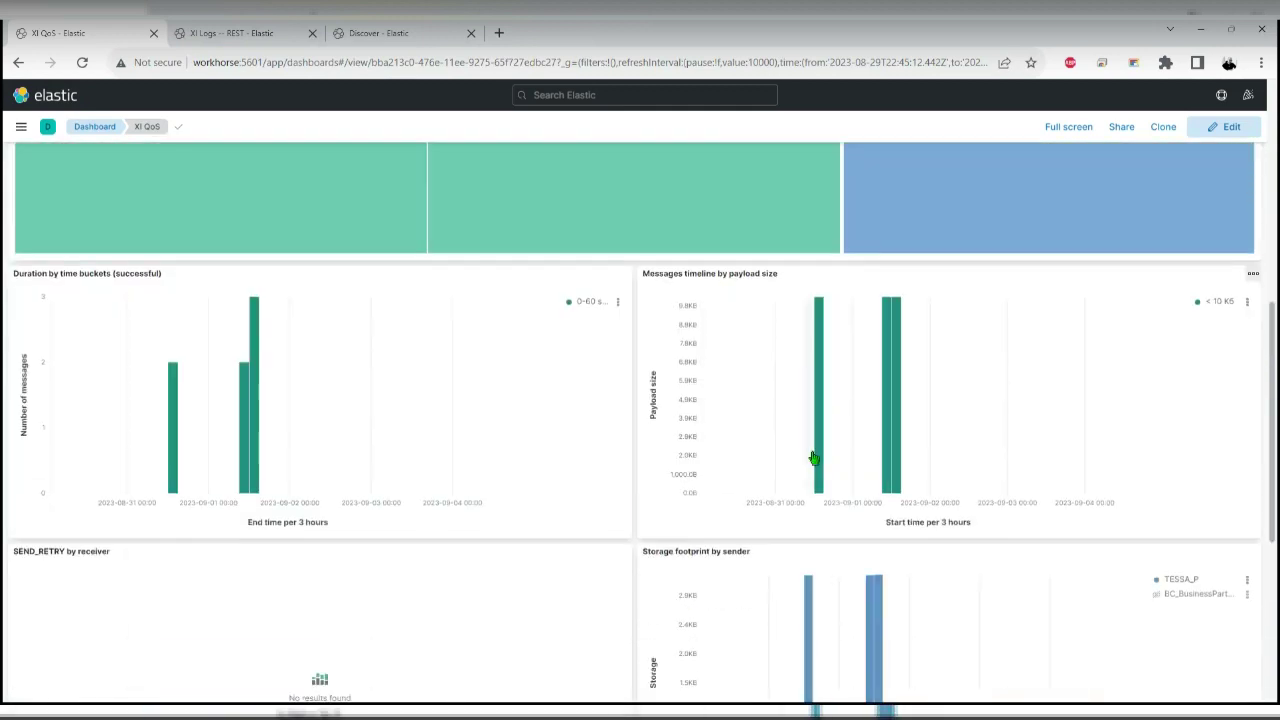
scroll(290, 425, "up", 5)
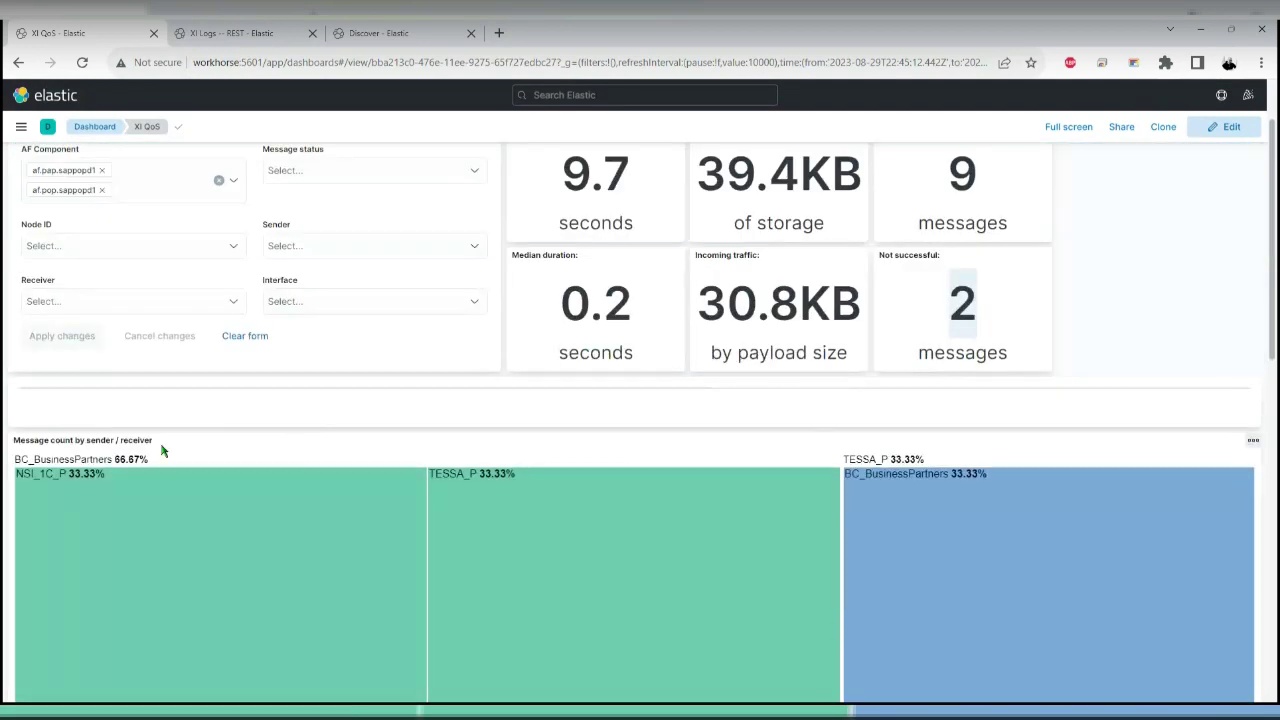
scroll(163, 449, "down", 2)
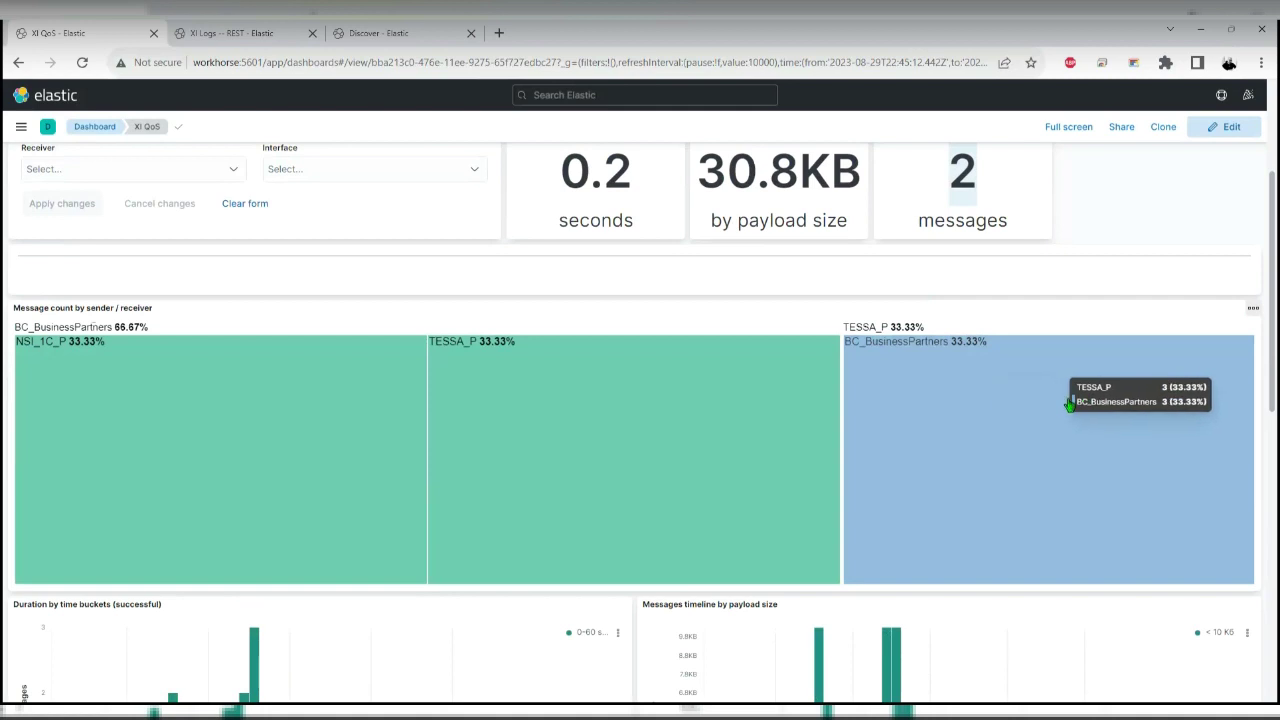
scroll(535, 545, "down", 2)
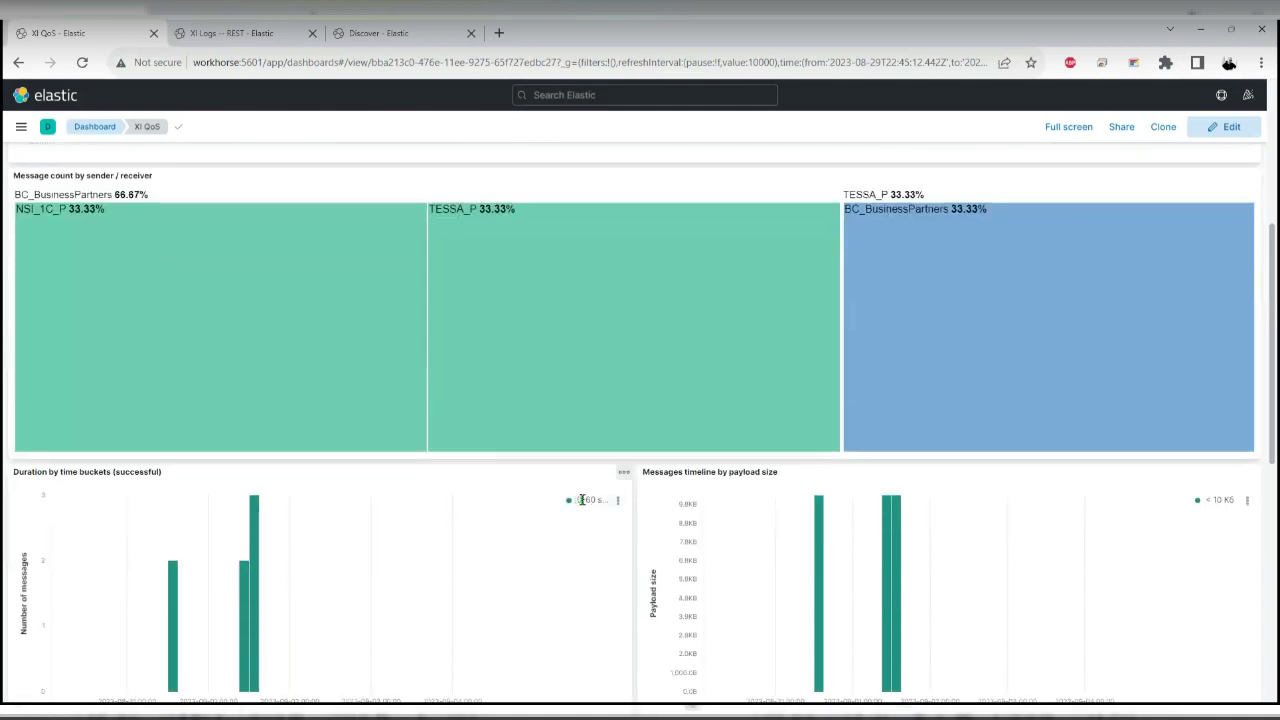
scroll(600, 553, "up", 3)
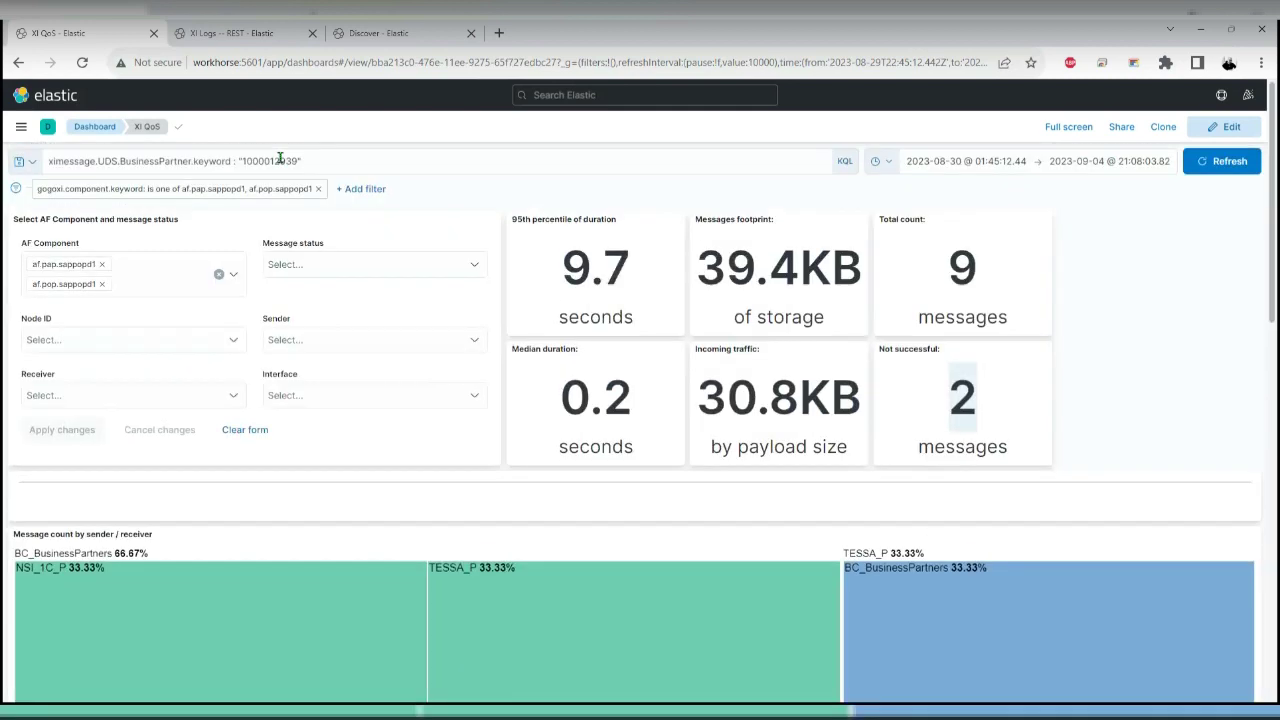
Switch to the XI Logs -- REST dashboard, load the saved query PIMON: UDS Keys and view its message ID treemaps
left_click(240, 33)
left_click(33, 163)
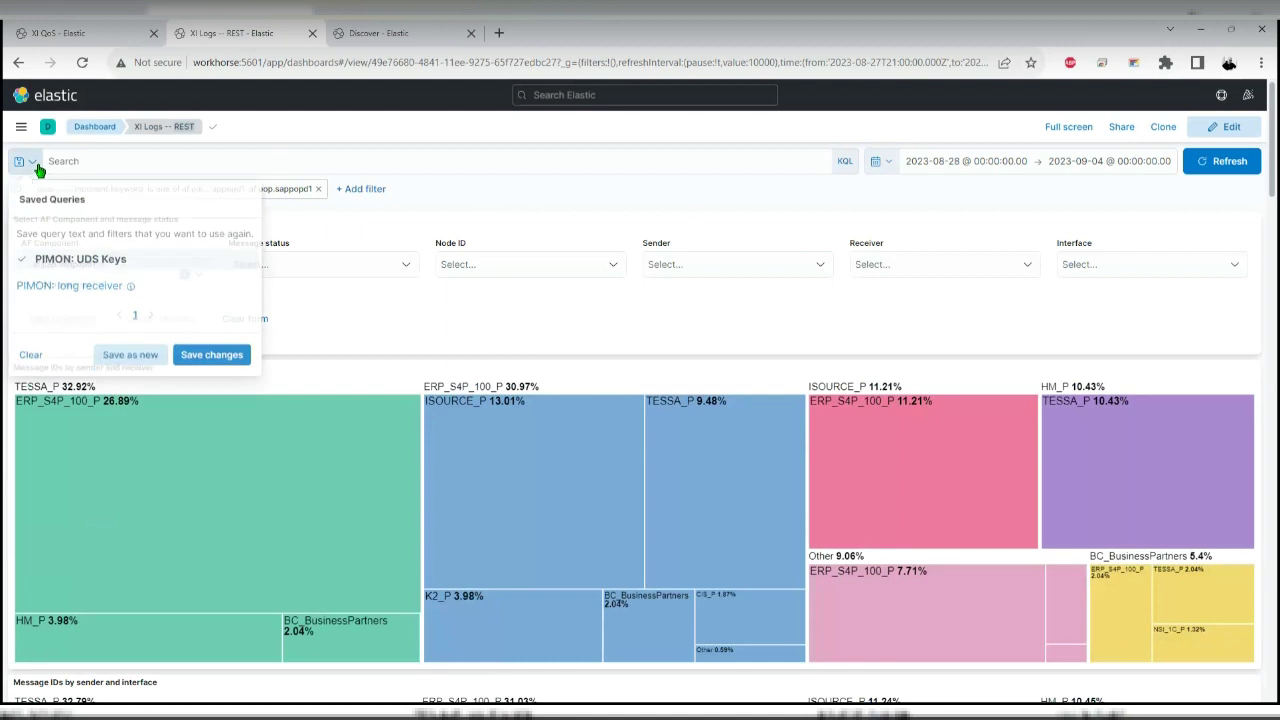
left_click(99, 258)
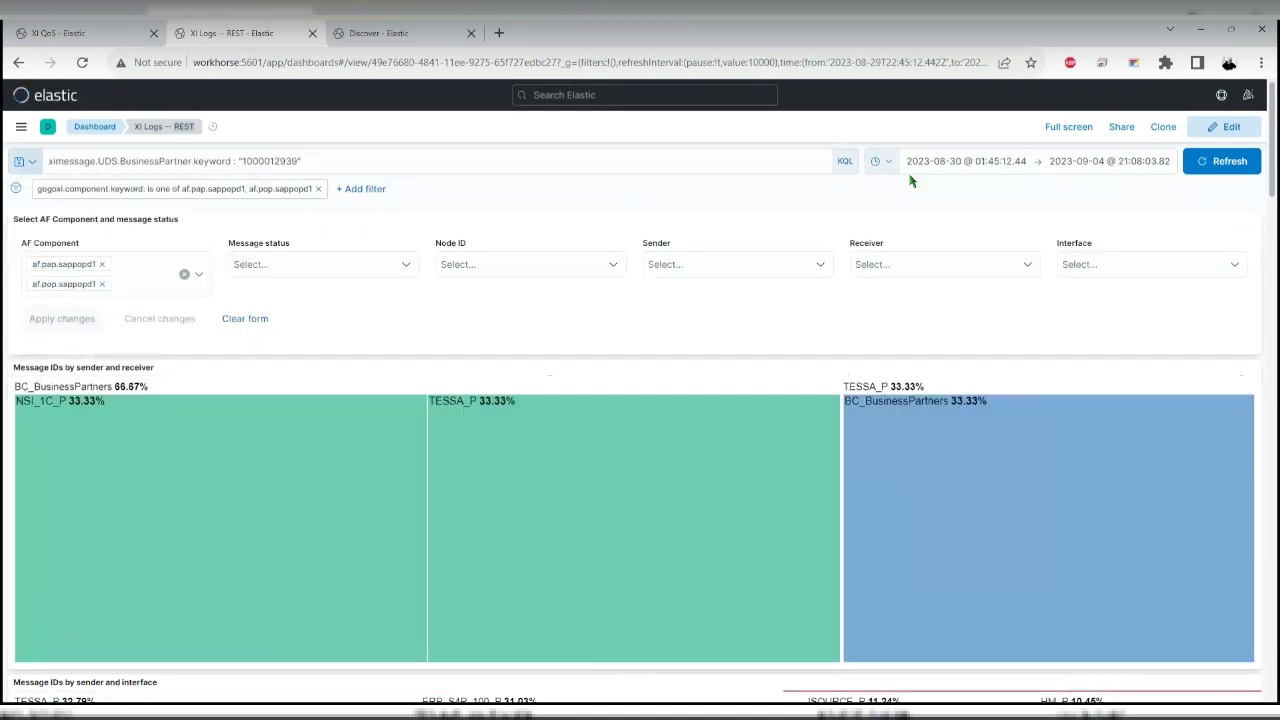
scroll(903, 237, "down", 8)
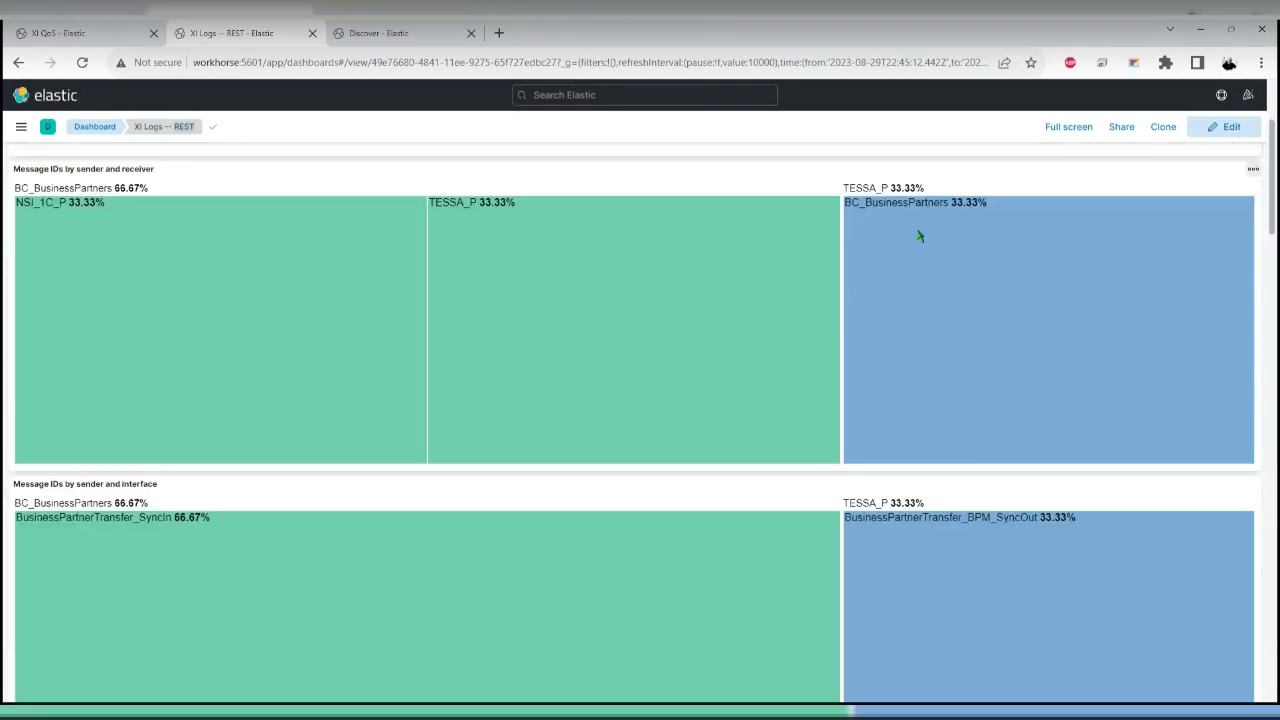
Show the SUCCESS series in the Log entries by type chart and check the entry counts per type
scroll(1166, 357, "down", 1)
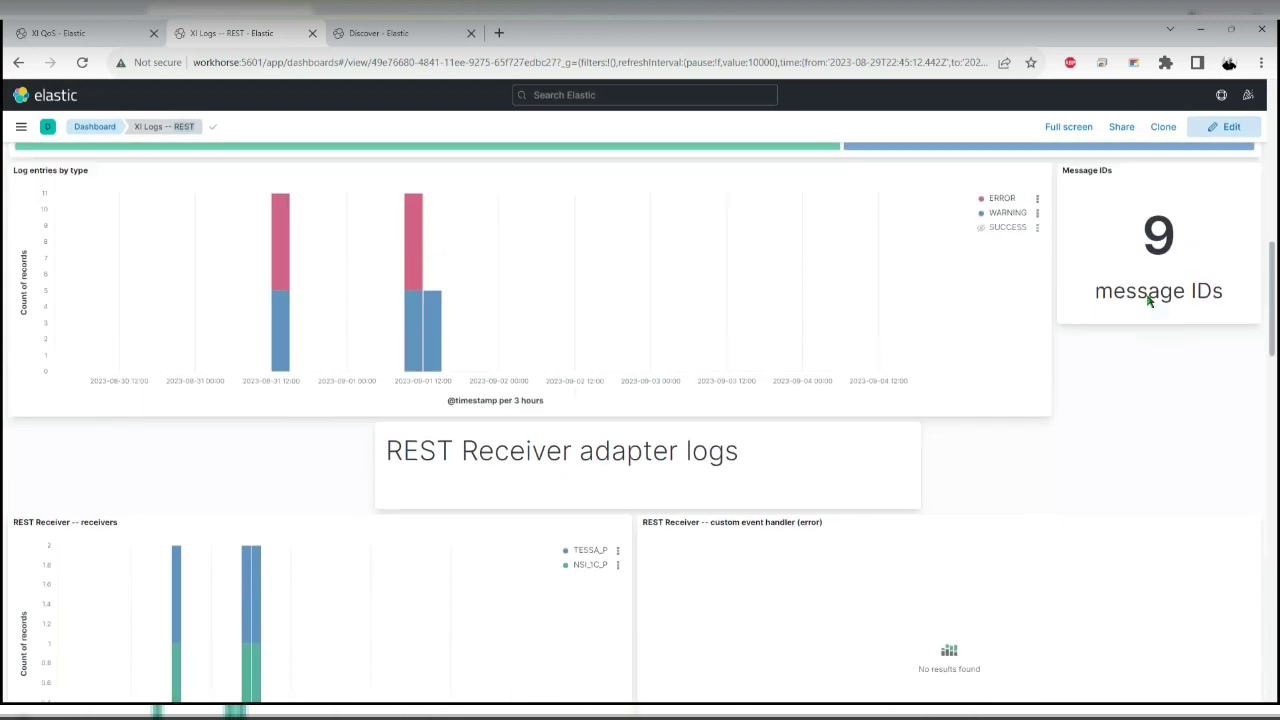
scroll(1023, 280, "up", 1)
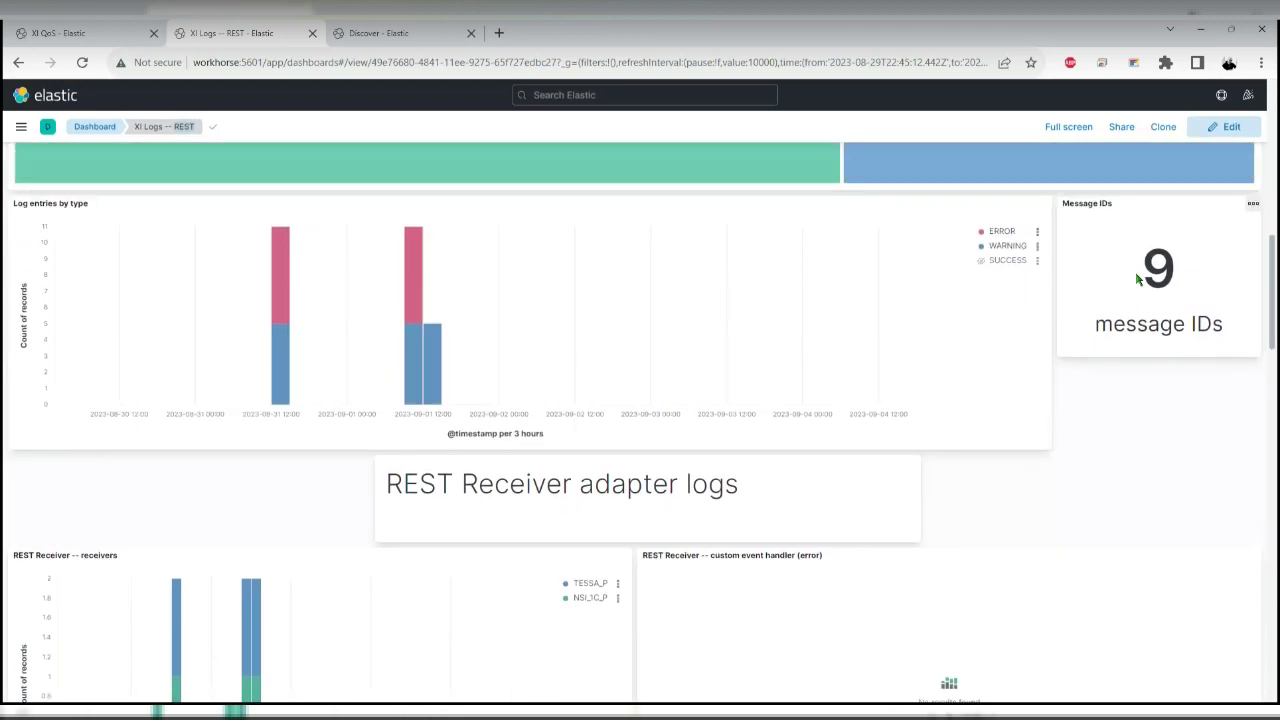
left_click(1003, 260)
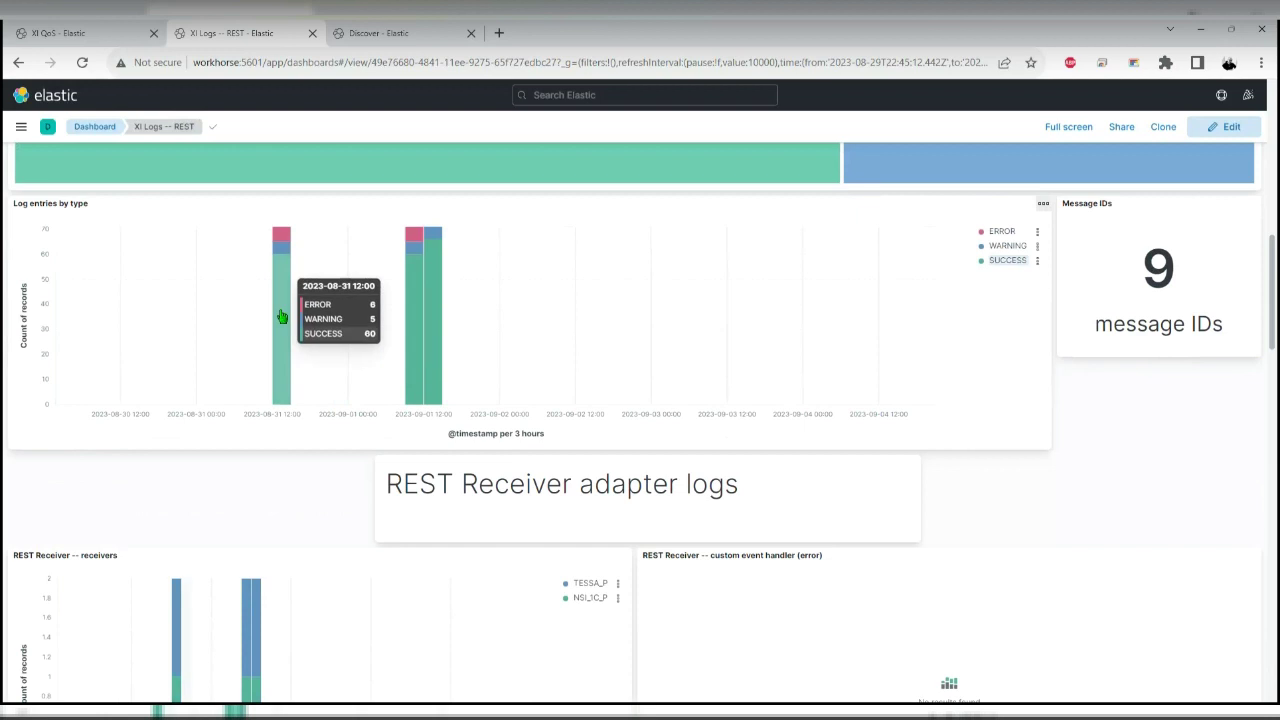
mouse_move(423, 344)
Examine the REST Receiver charts for receivers and HTTP status codes, comparing the 200 and 400 responses
scroll(423, 344, "down", 3)
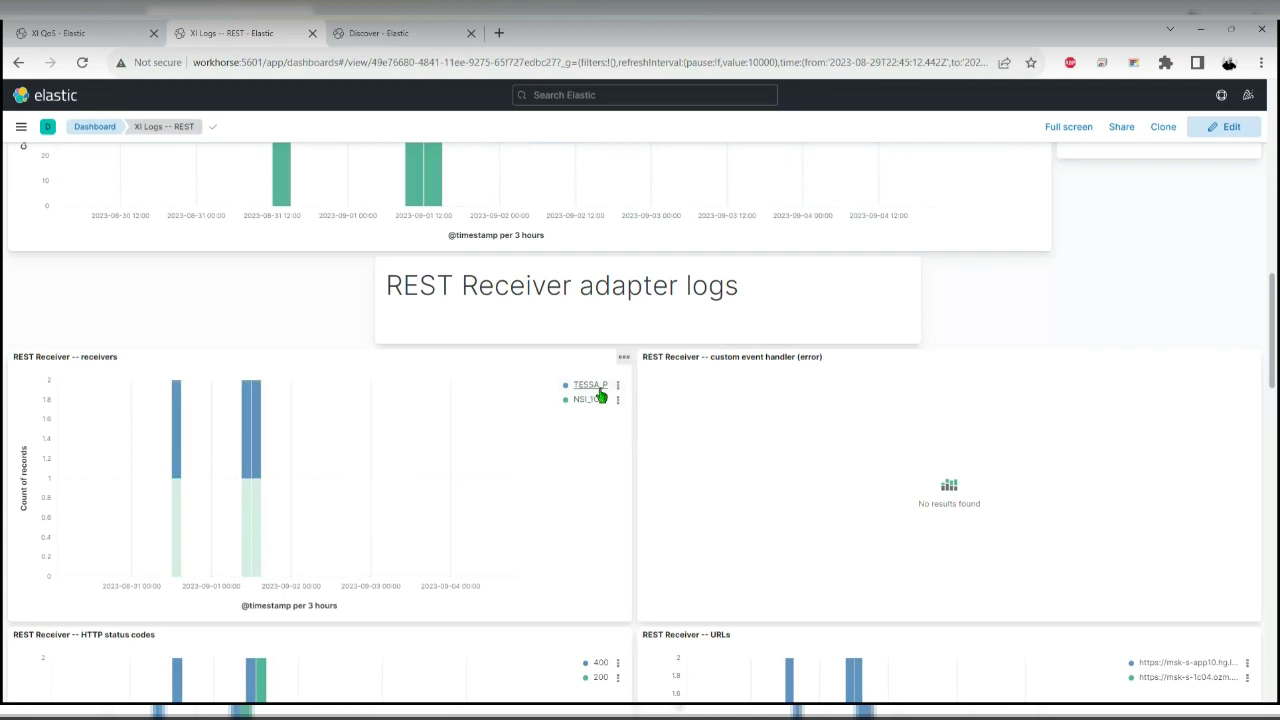
scroll(606, 423, "down", 3)
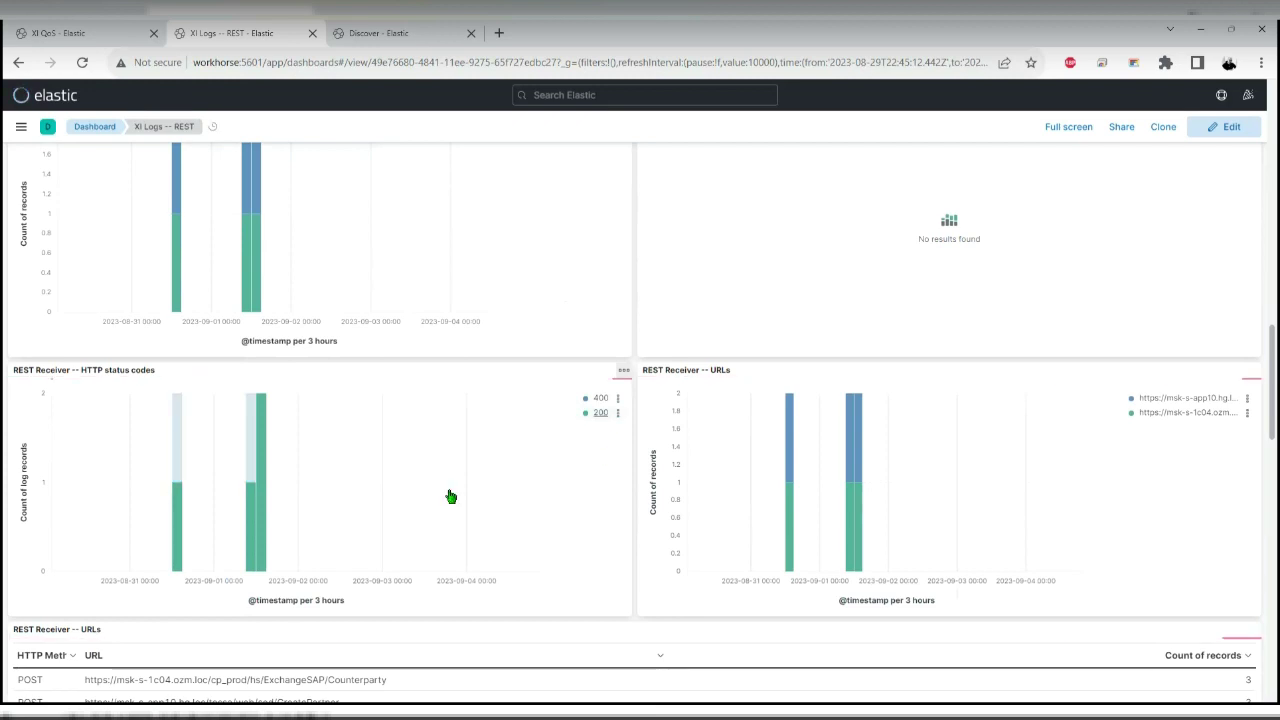
mouse_move(186, 532)
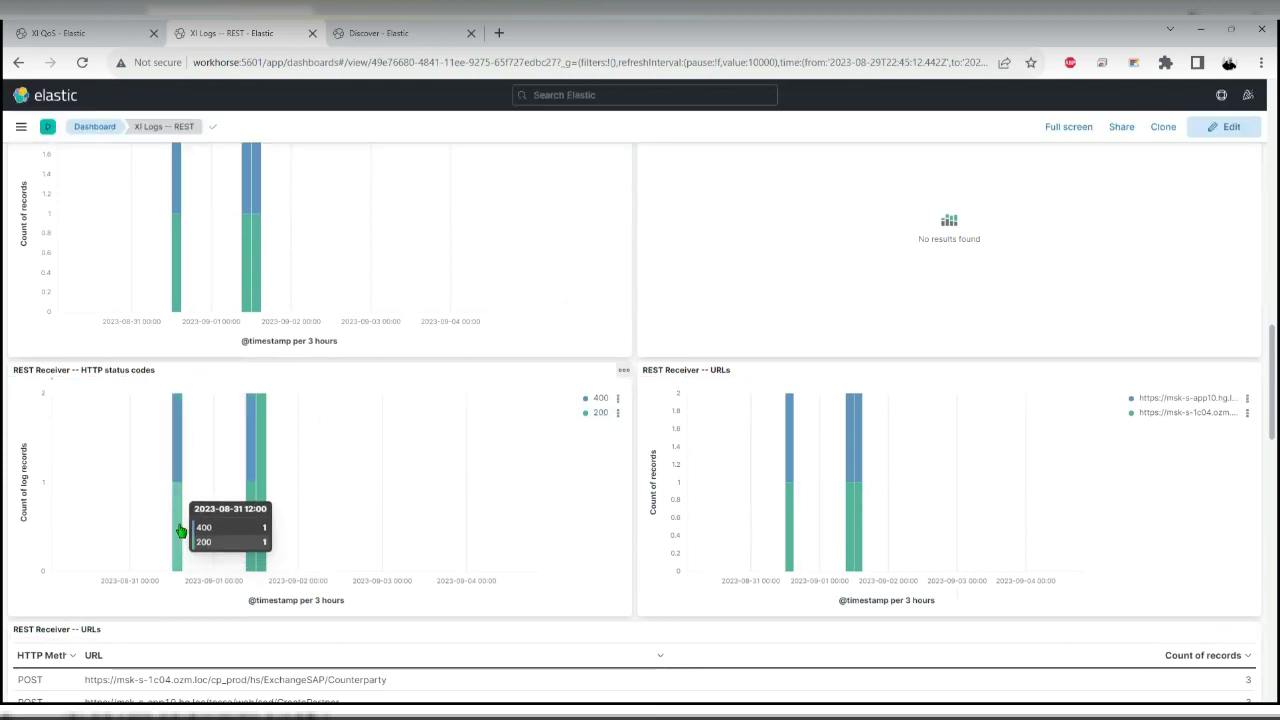
scroll(181, 527, "up", 1)
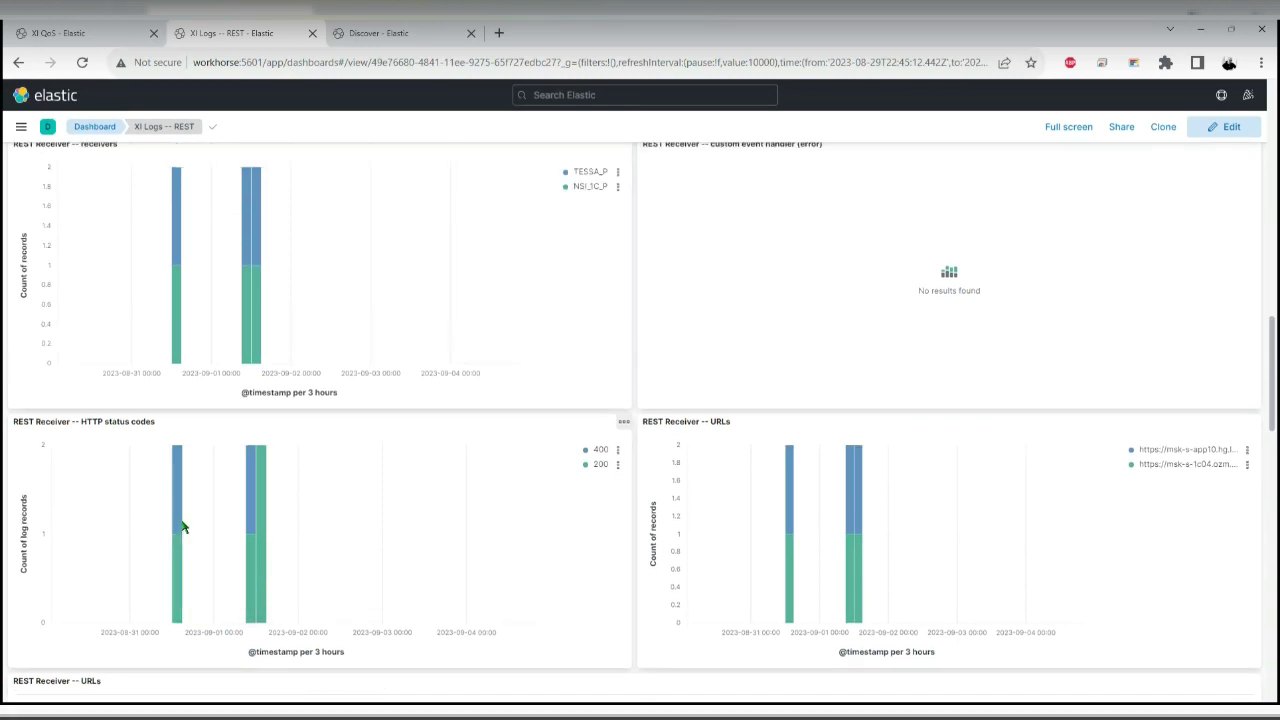
mouse_move(177, 290)
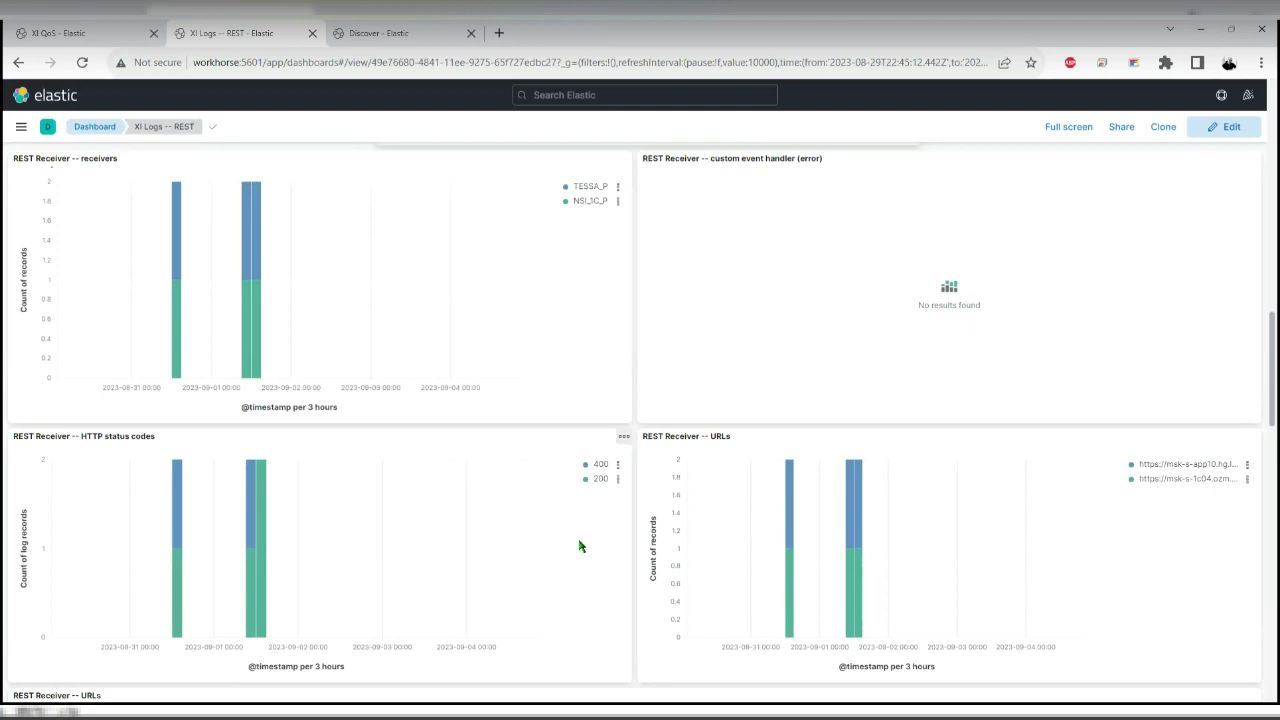
Review the REST Receiver URLs table and server responses, then return to the dashboard's query and filters
scroll(500, 557, "down", 3)
scroll(526, 331, "down", 2)
scroll(562, 373, "down", 2)
scroll(571, 357, "up", 3)
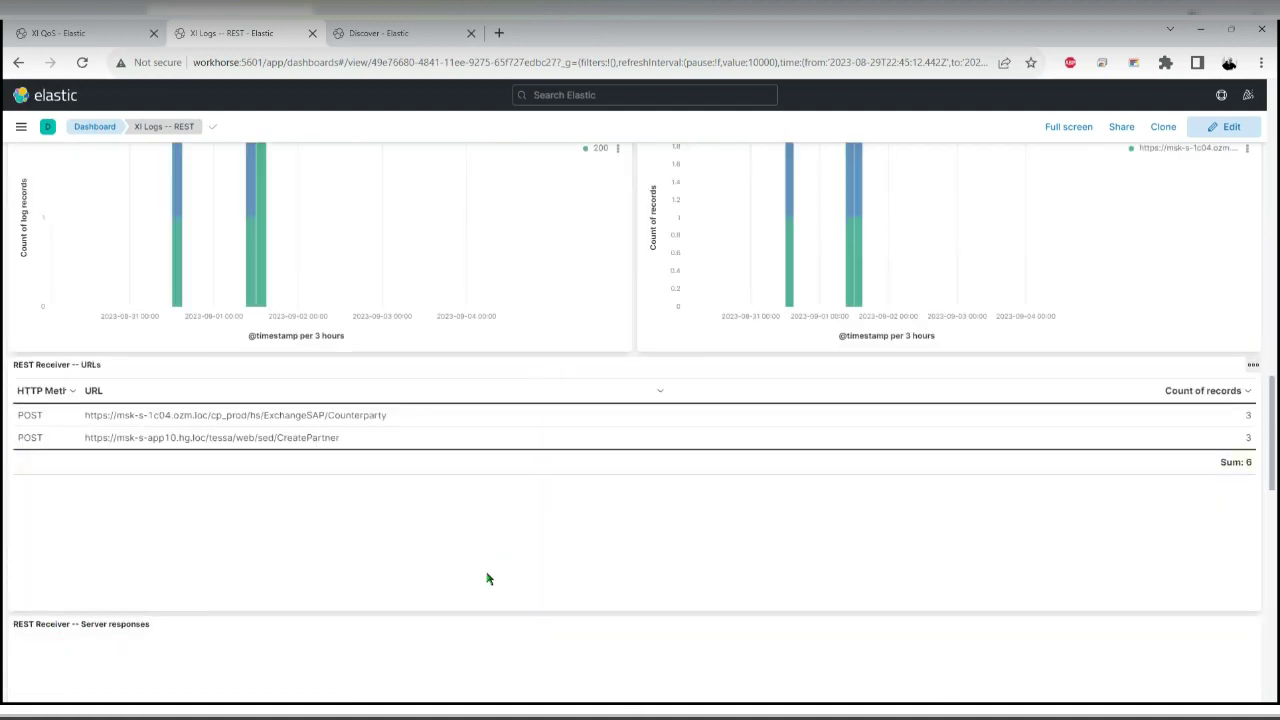
scroll(519, 552, "down", 2)
scroll(503, 451, "up", 1)
scroll(483, 465, "down", 2)
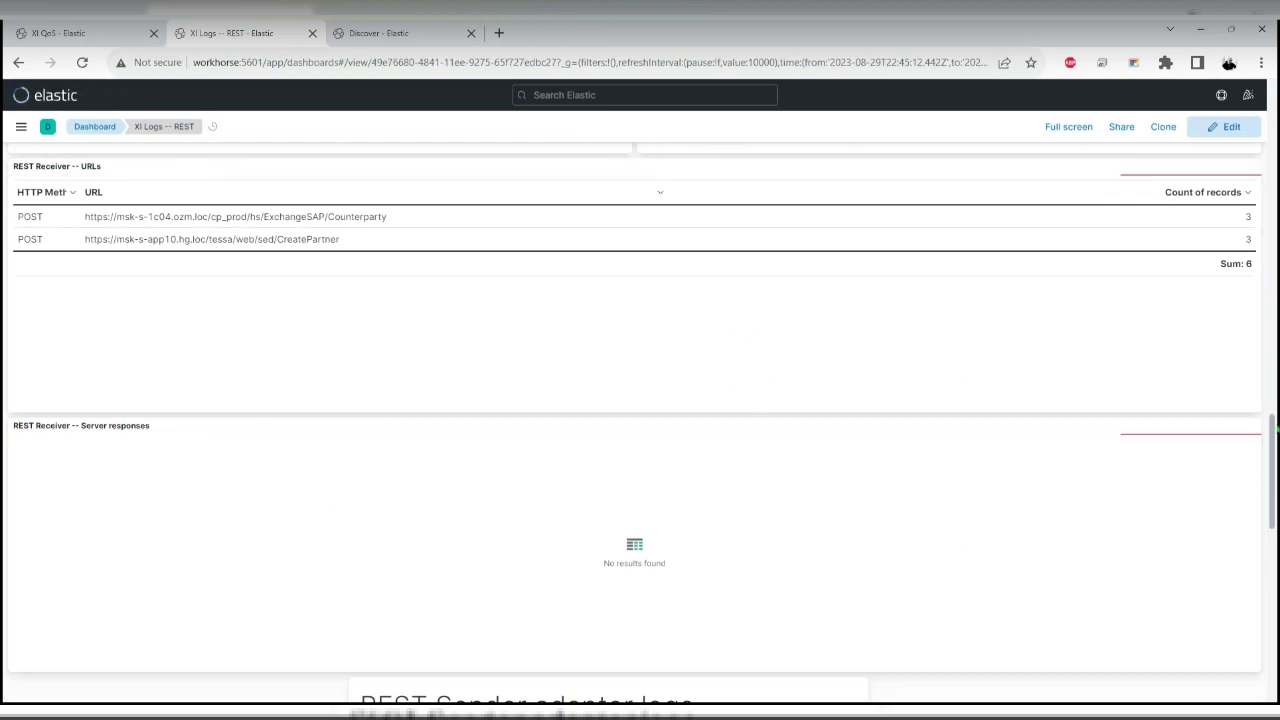
scroll(757, 403, "up", 10)
scroll(757, 403, "up", 5)
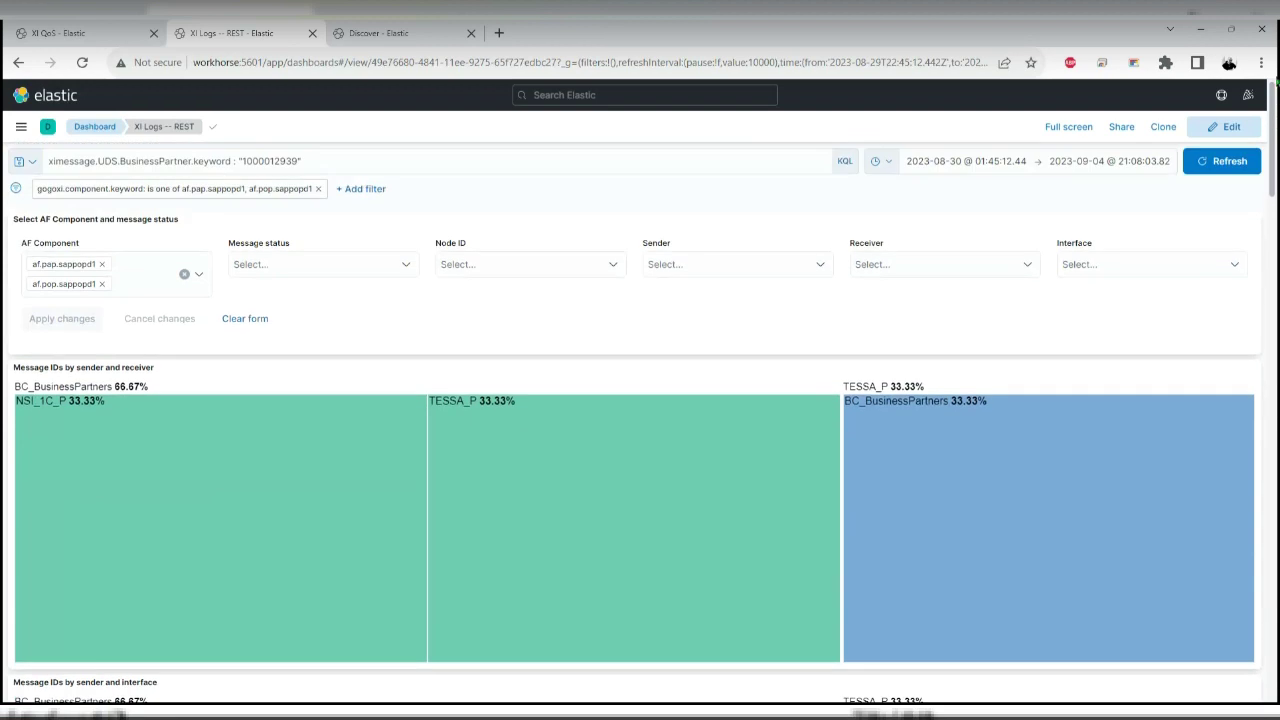
Switch to Discover, load the saved query PIMON: UDS Keys and add the ximessage.UDS.BusinessPartner column to the results
left_click(370, 22)
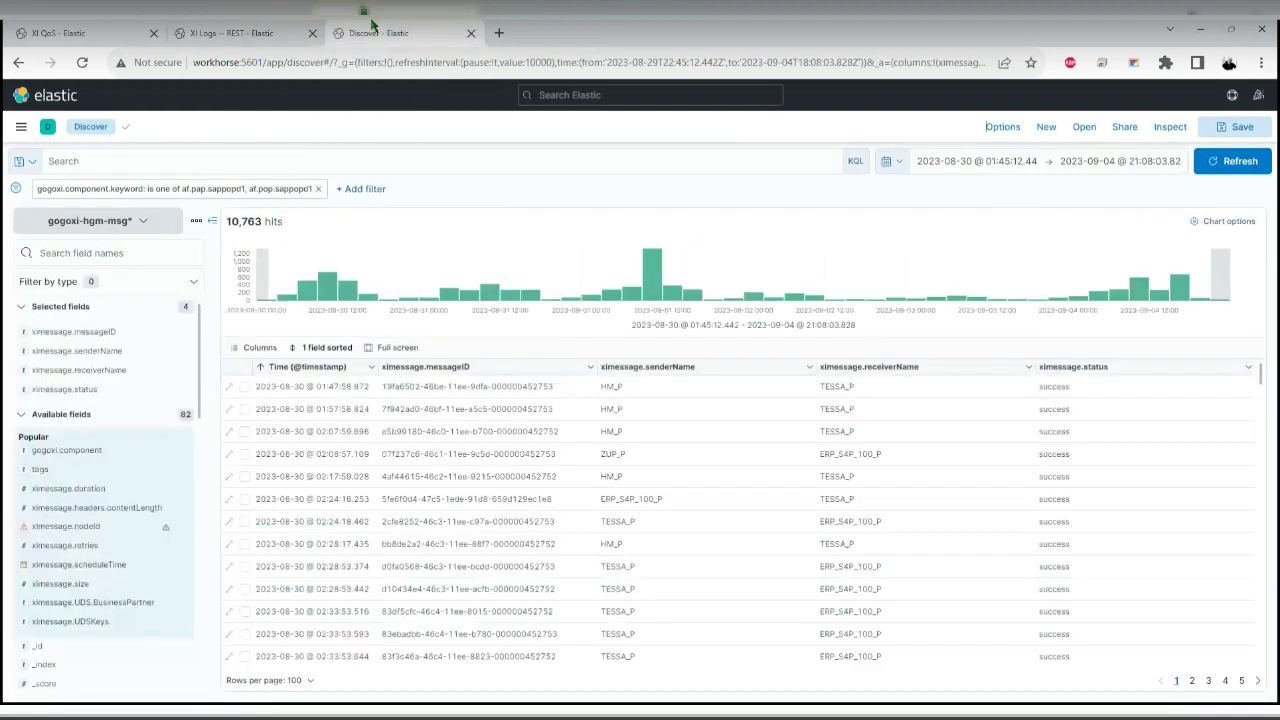
left_click(23, 161)
left_click(80, 257)
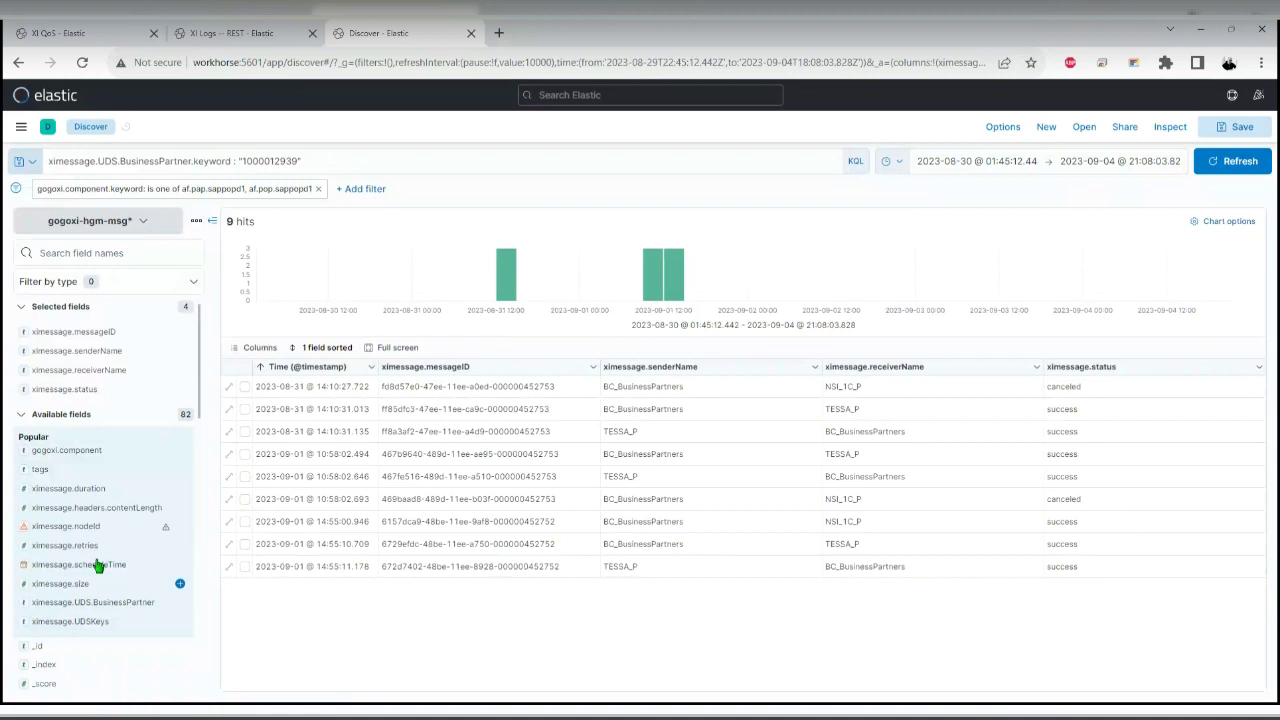
left_click(180, 607)
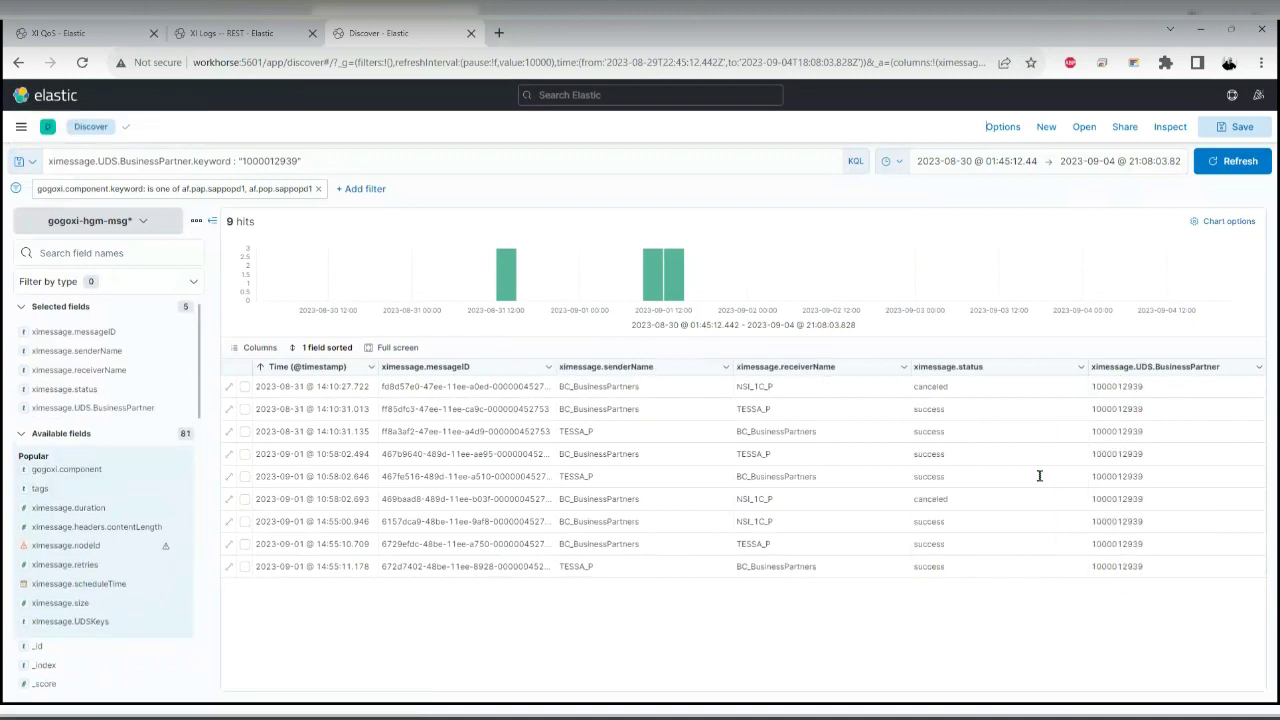
Change the Discover index pattern to gogoxi-hgm-auditlog*
left_click(154, 222)
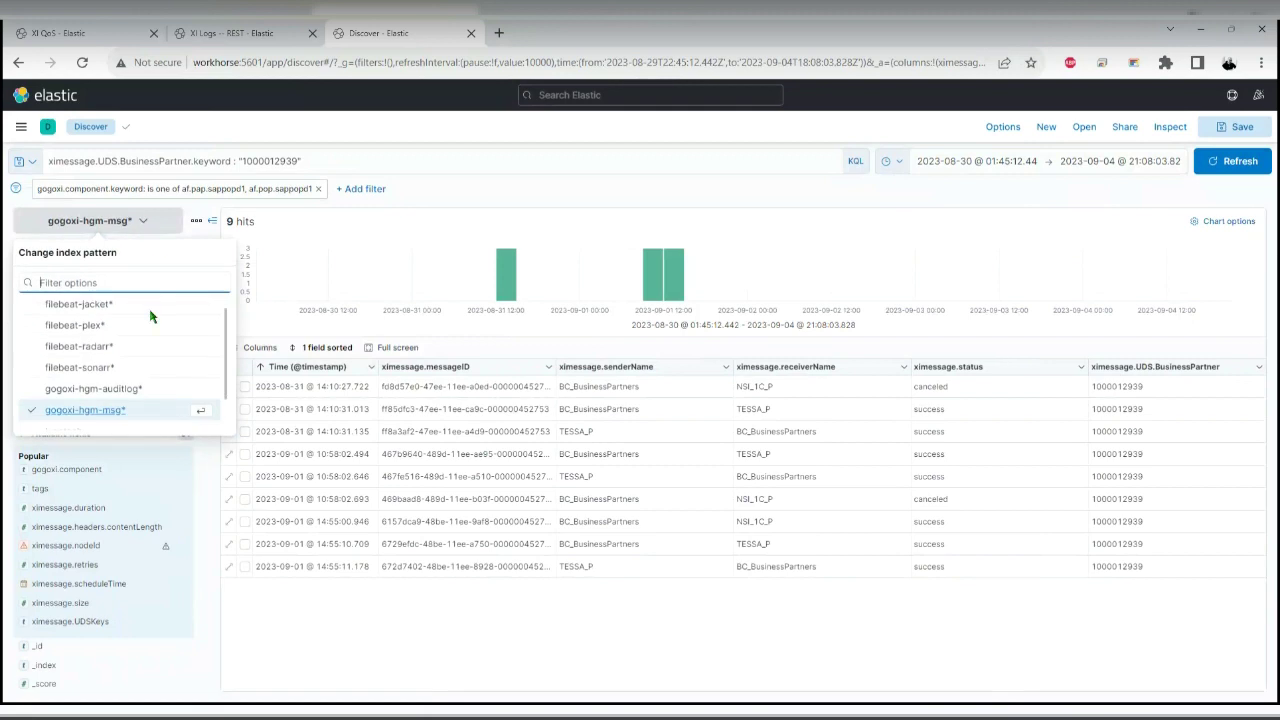
scroll(150, 317, "down", 1)
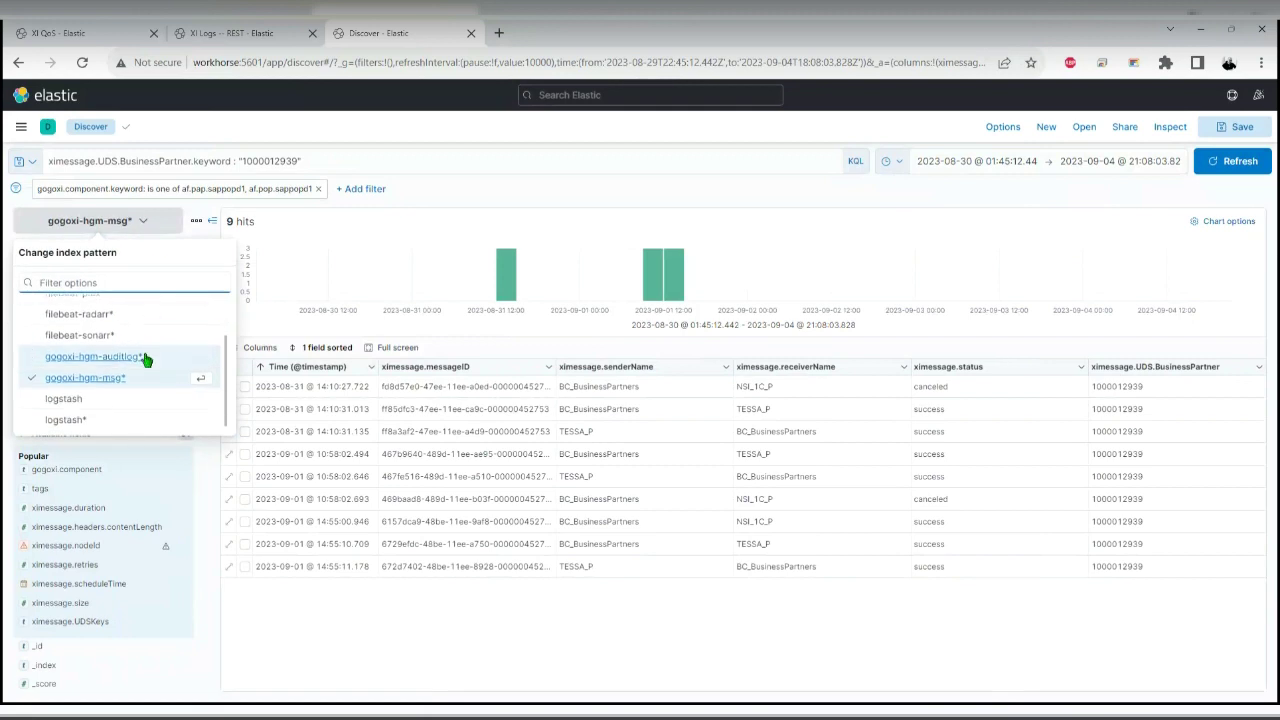
left_click(85, 356)
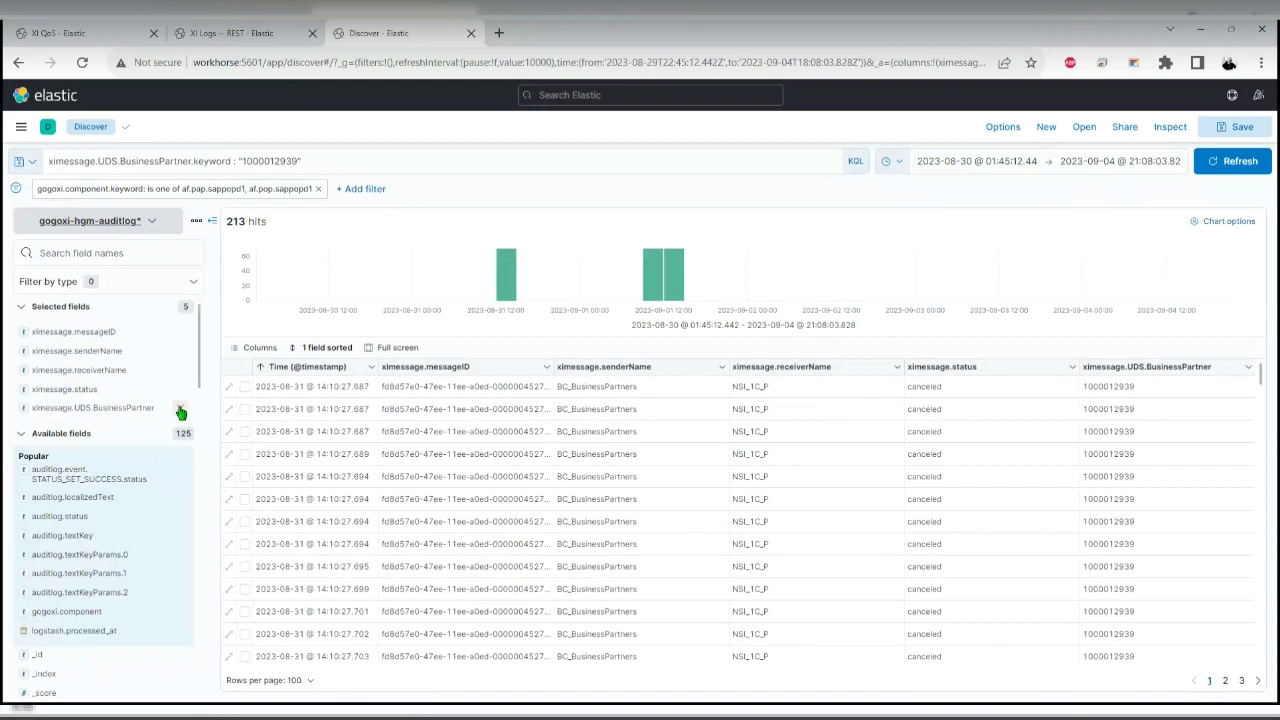
Replace the ximessage.UDS.BusinessPartner column with auditlog.localizedText, auditlog.textKey and auditlog.textKeyParams.0, .1 and .2
left_click(181, 412)
left_click(179, 477)
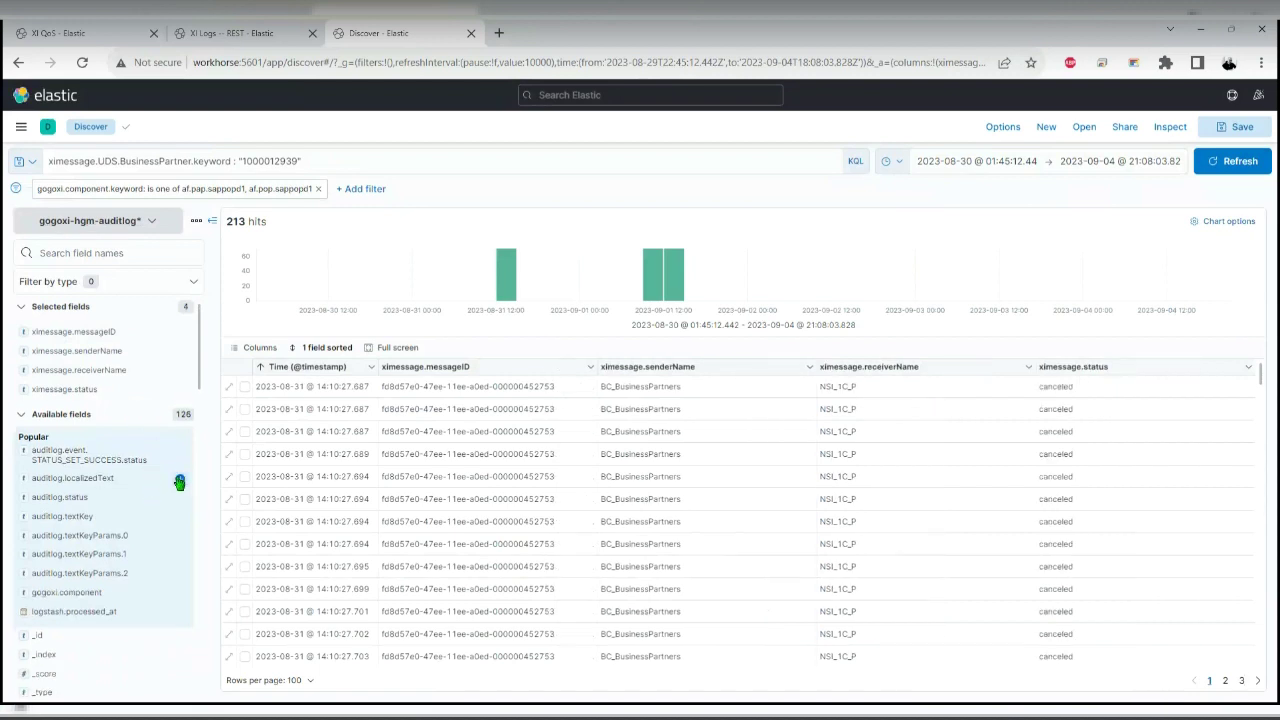
left_click(179, 504)
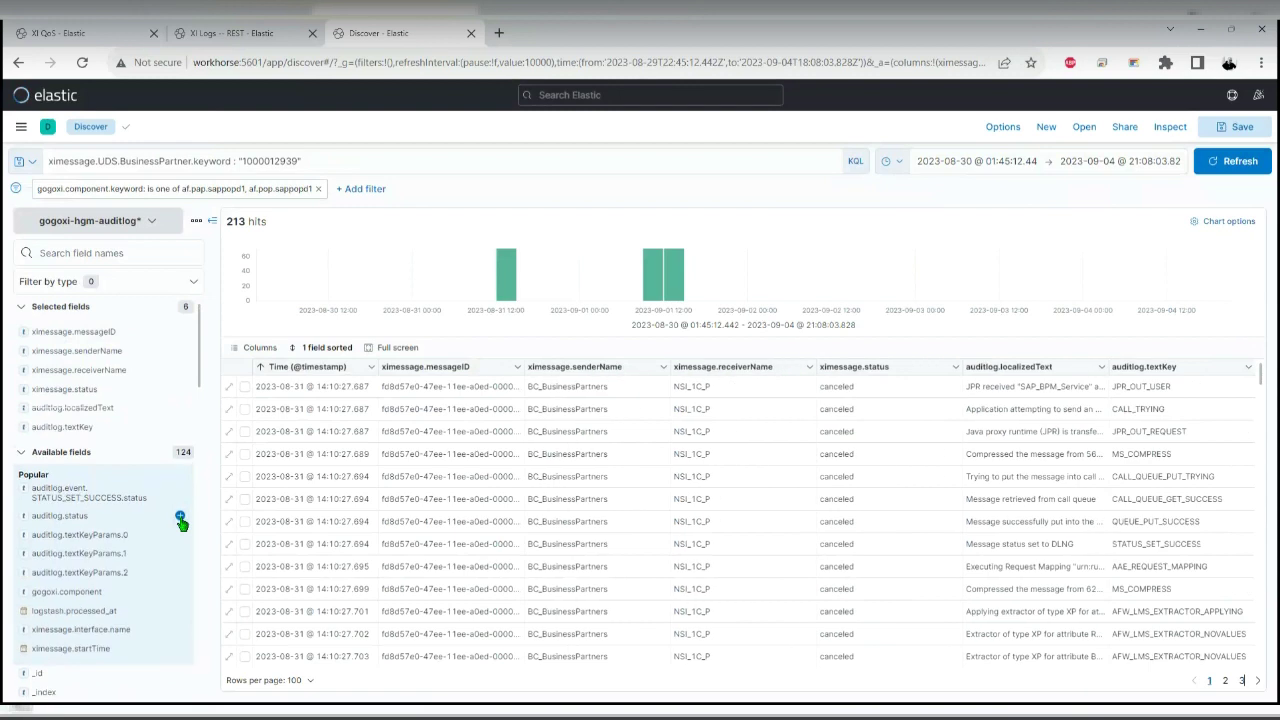
left_click(179, 535)
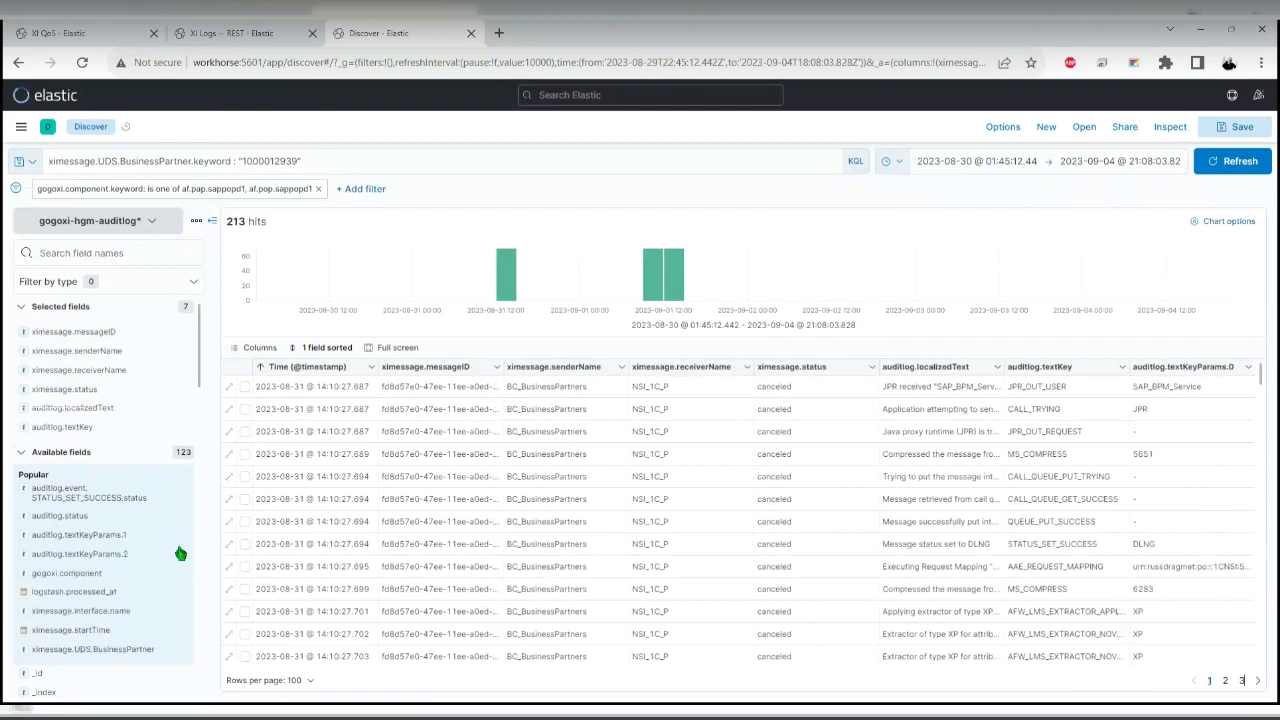
left_click(180, 553)
left_click(183, 575)
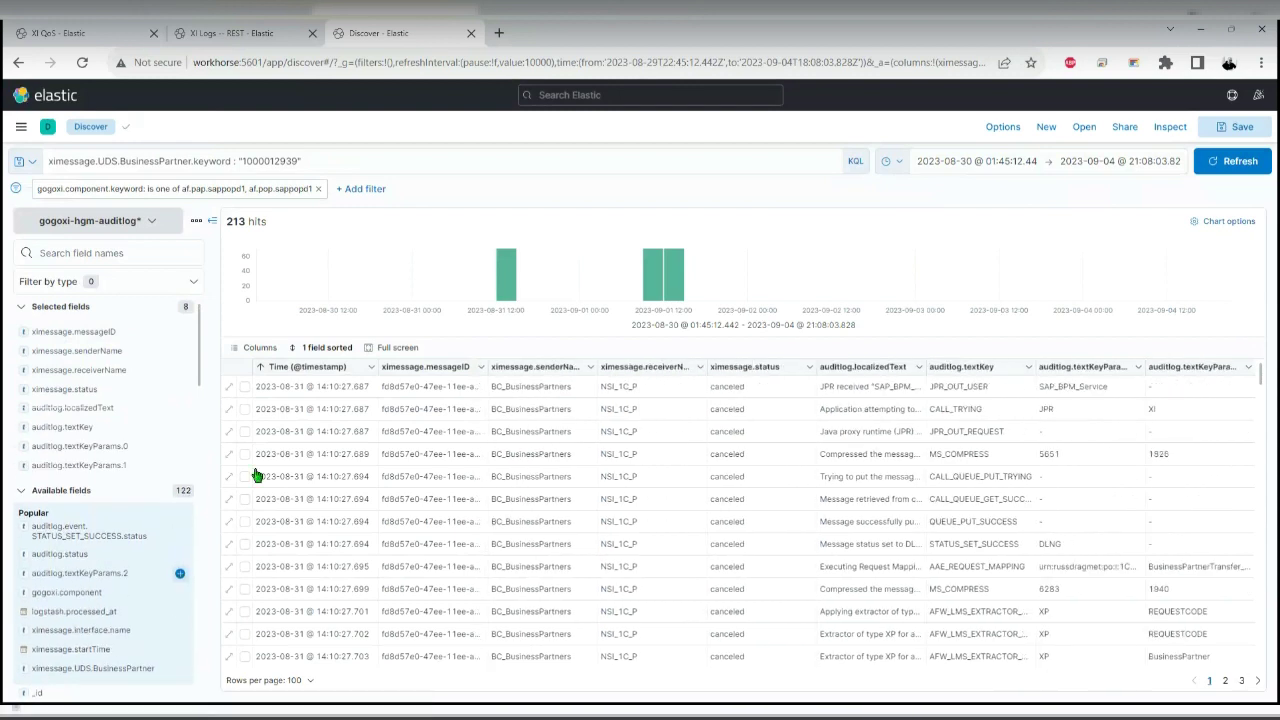
Display the audit log table full screen and widen the auditlog.localizedText column
mouse_move(672, 281)
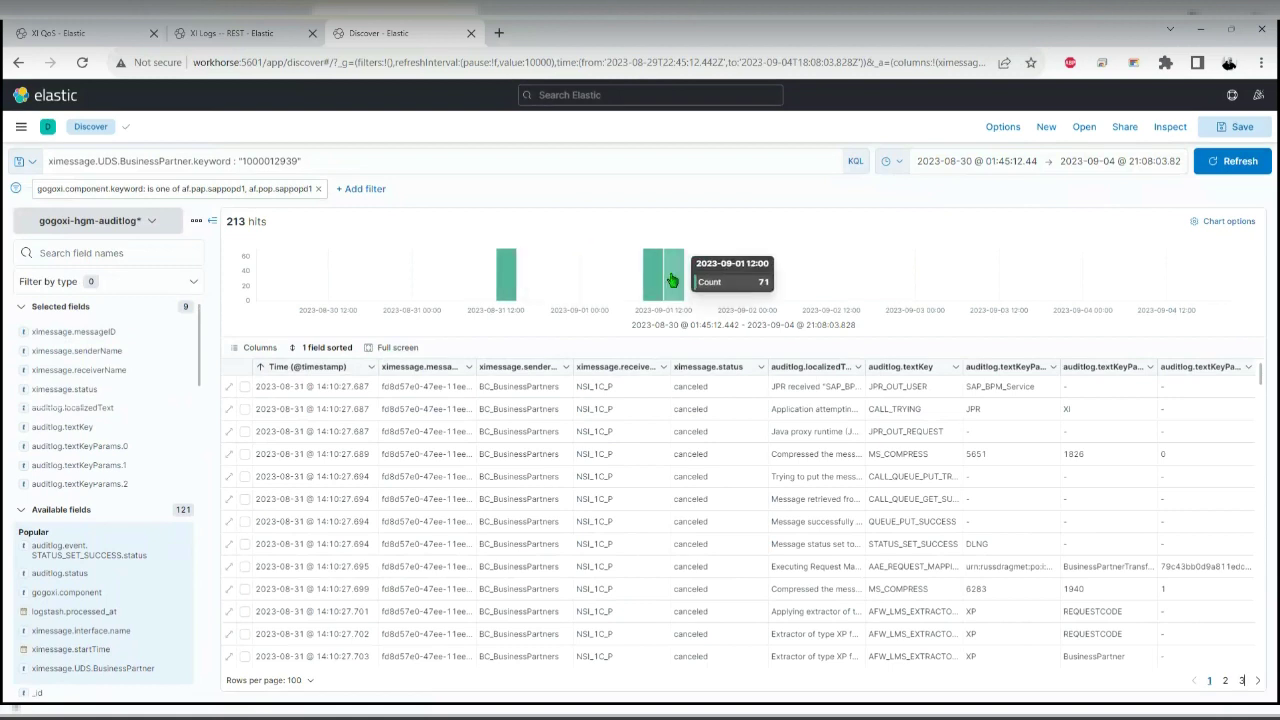
left_click(399, 348)
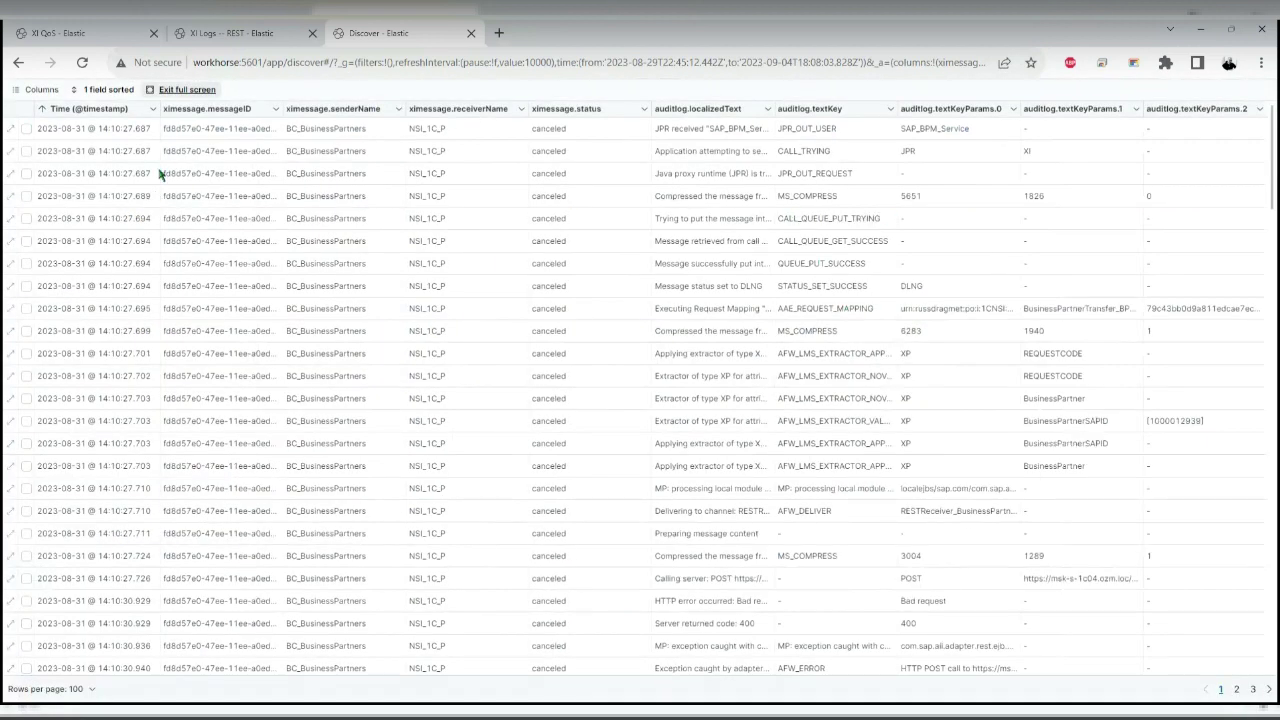
mouse_move(125, 491)
left_click_drag(651, 108, 644, 108)
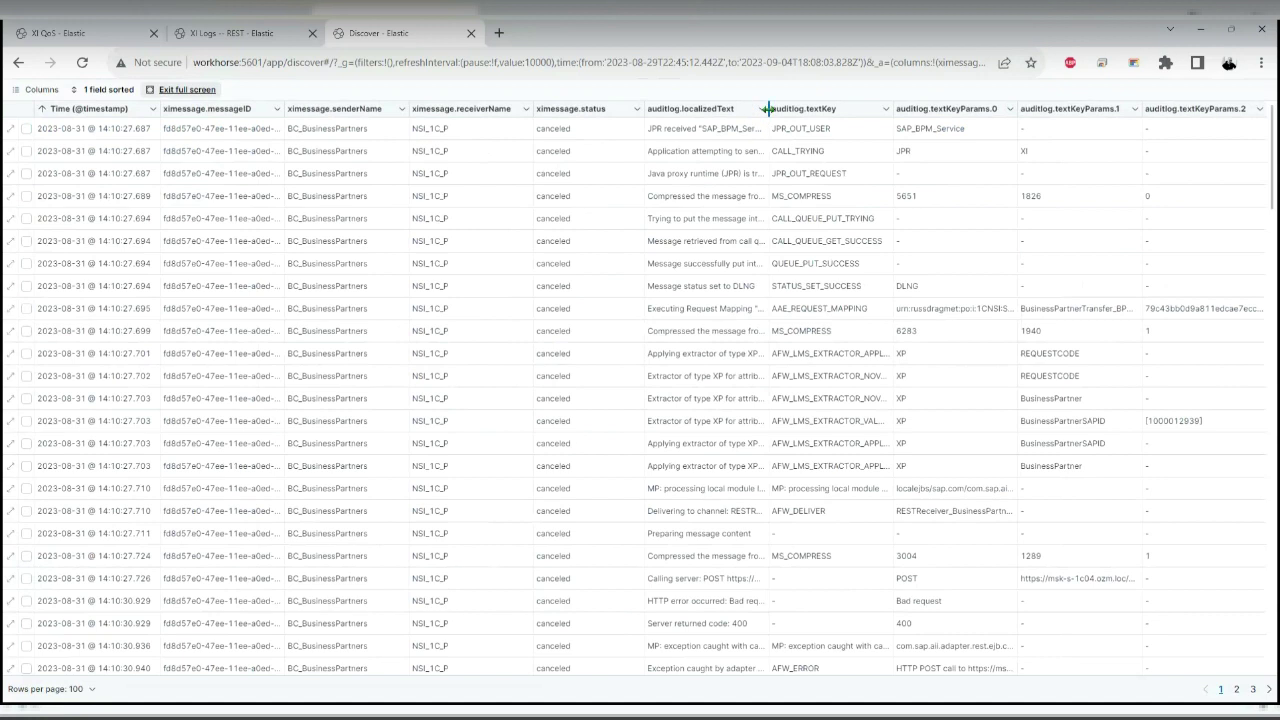
left_click_drag(797, 113, 810, 130)
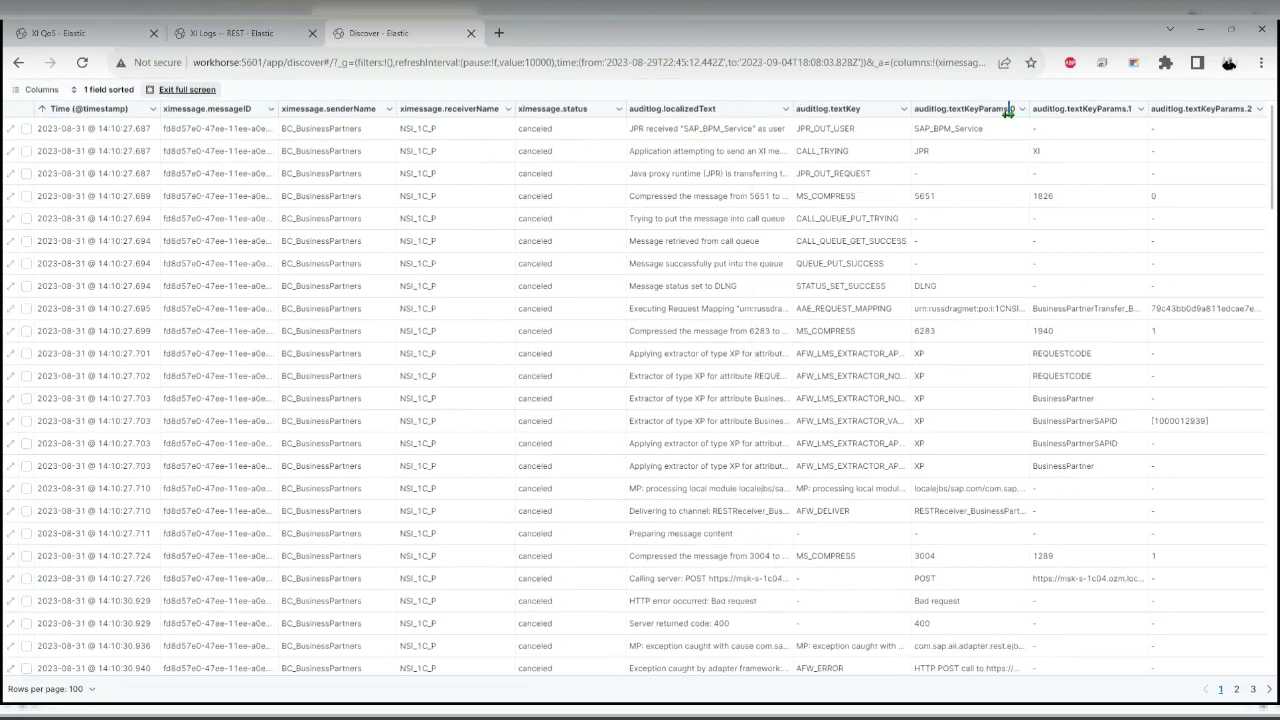
left_click_drag(1008, 113, 1014, 114)
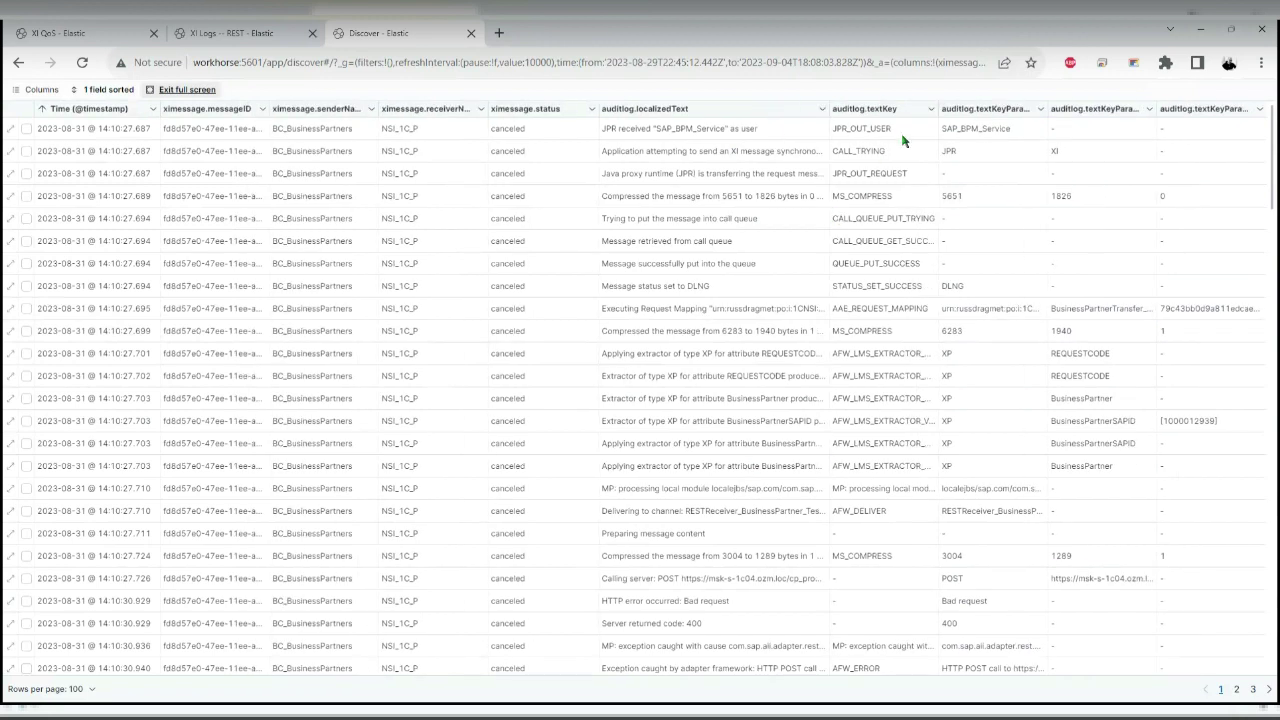
Widen the auditlog.textKey column and filter the entries to auditlog.textKey AFW_LMS_EXTRACTOR_APPLYING
left_click_drag(938, 110, 992, 110)
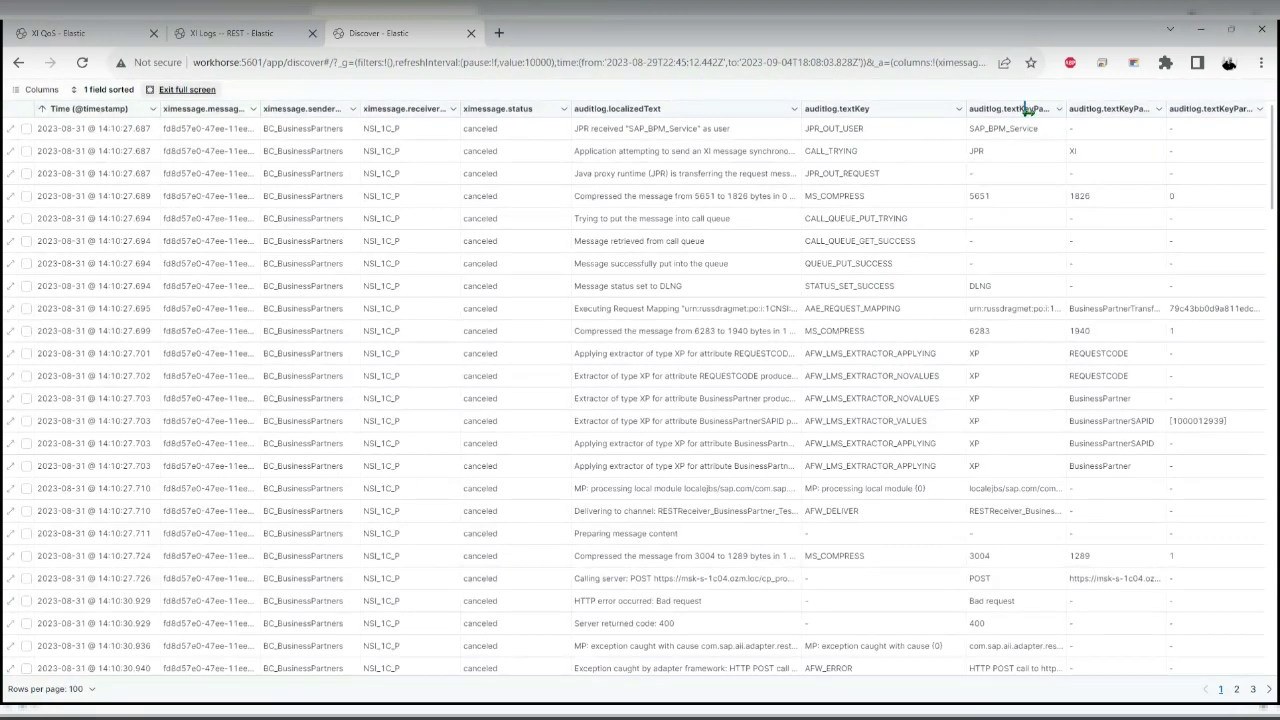
left_click_drag(1028, 108, 1028, 110)
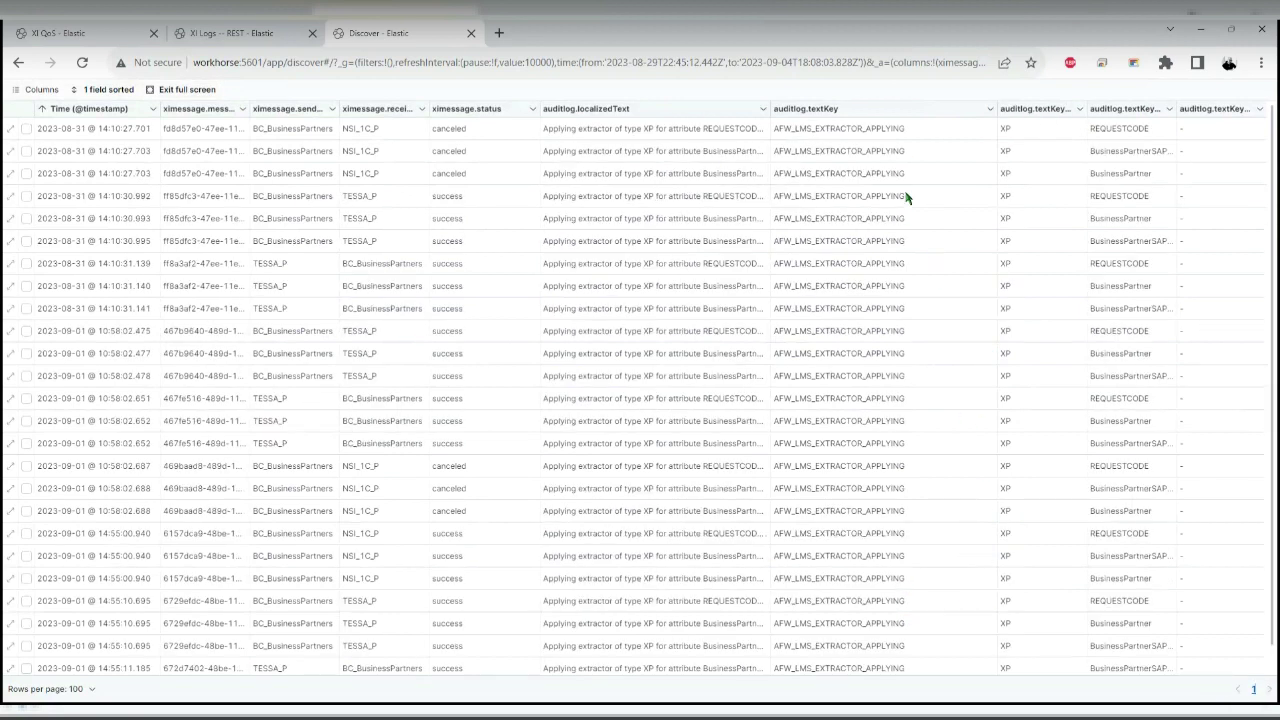
scroll(862, 465, "down", 1)
scroll(919, 233, "up", 1)
Widen the auditlog.textKeyParams.1 column and check the extractor attribute names in the filtered entries
left_click(860, 131)
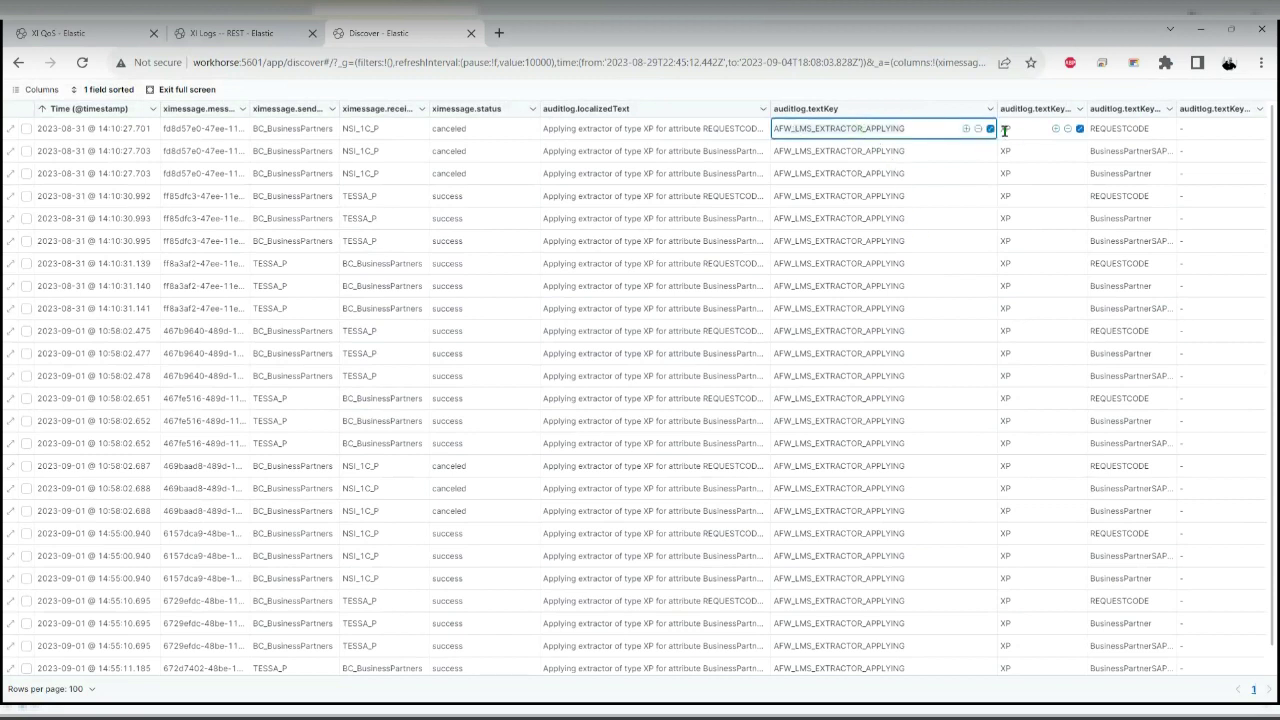
left_click(1122, 131)
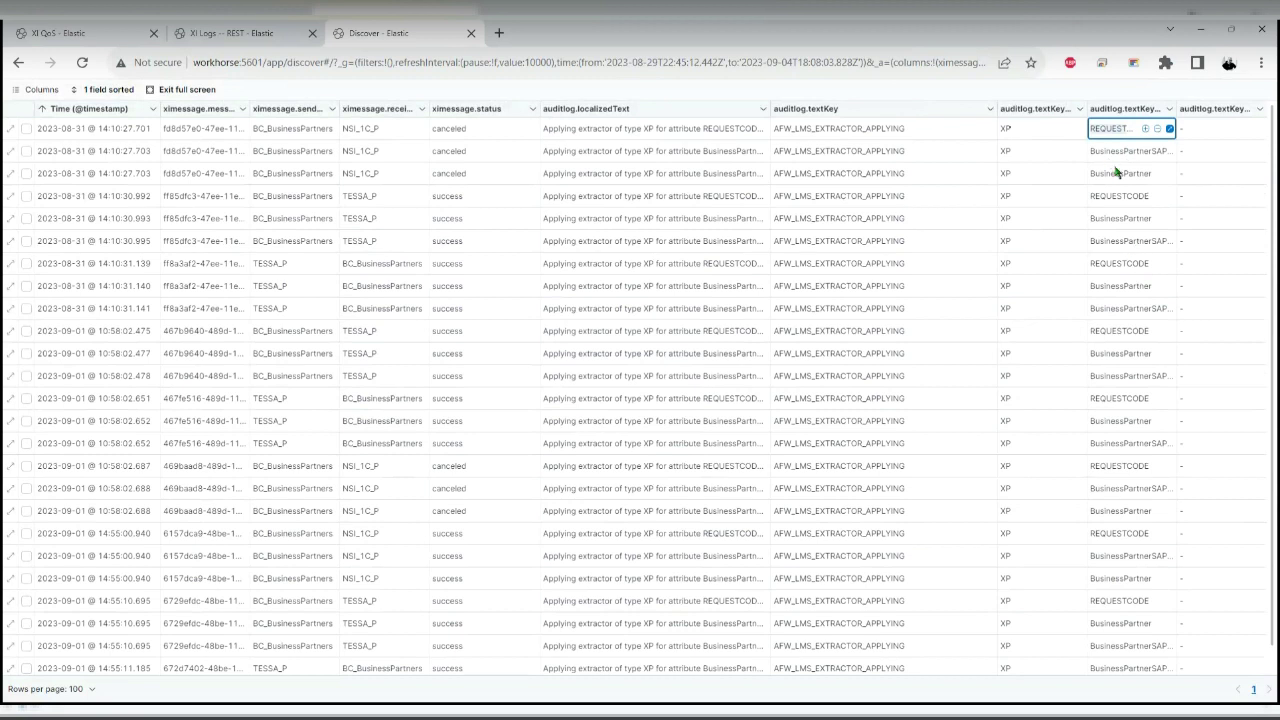
left_click_drag(1176, 108, 1215, 110)
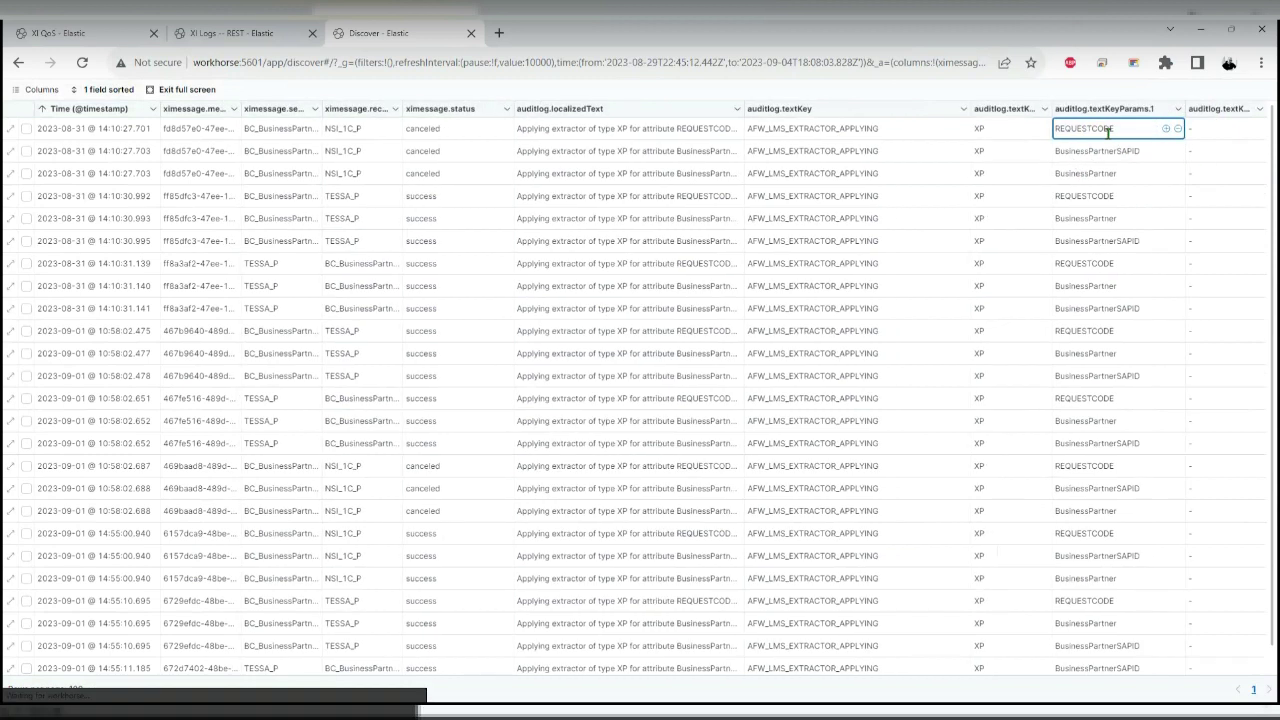
left_click(1110, 151)
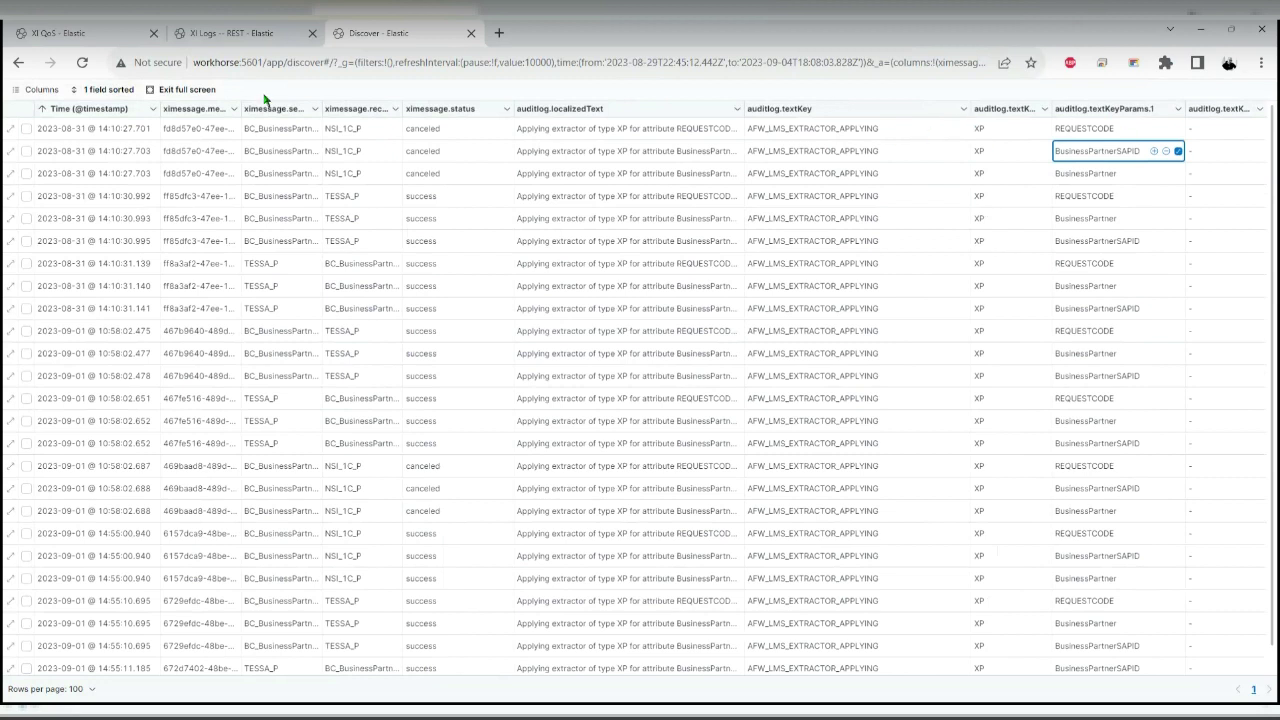
Exit the full-screen table, clear the business partner search query and view the auditlog parameter columns for all messages
key("Escape")
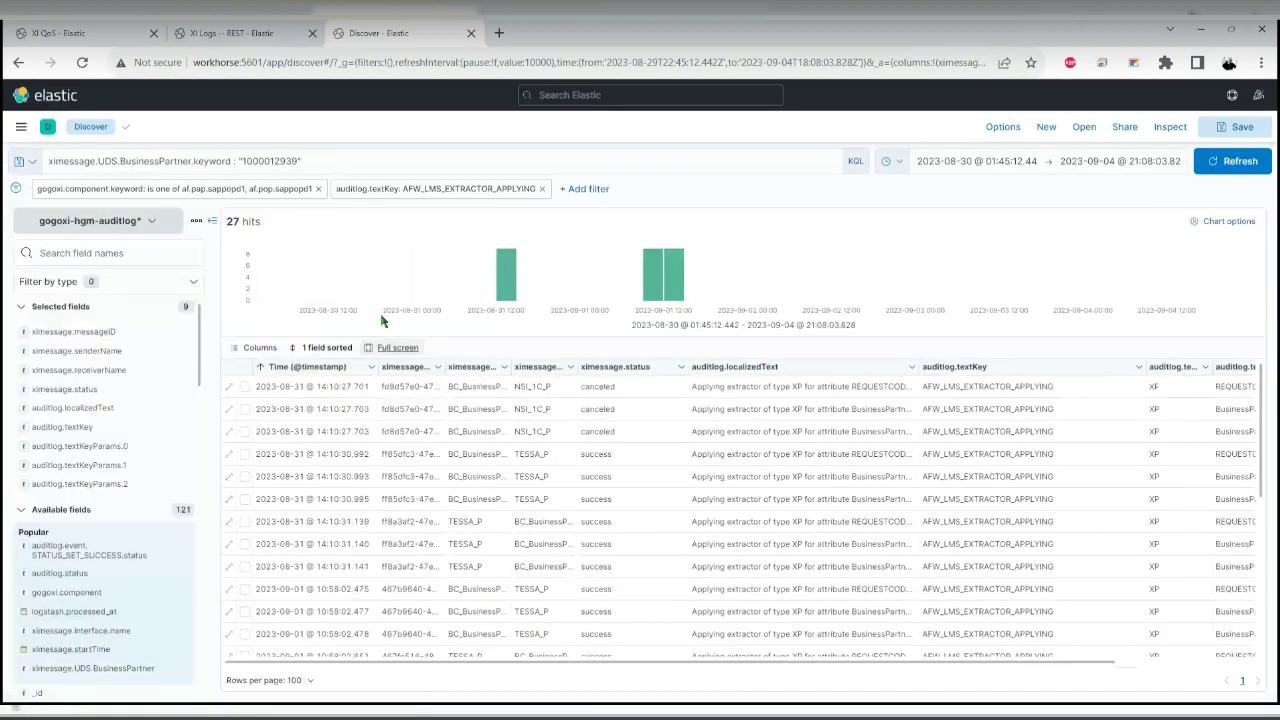
left_click(48, 160)
key("ctrl+a")
key("BackSpace")
key("Return")
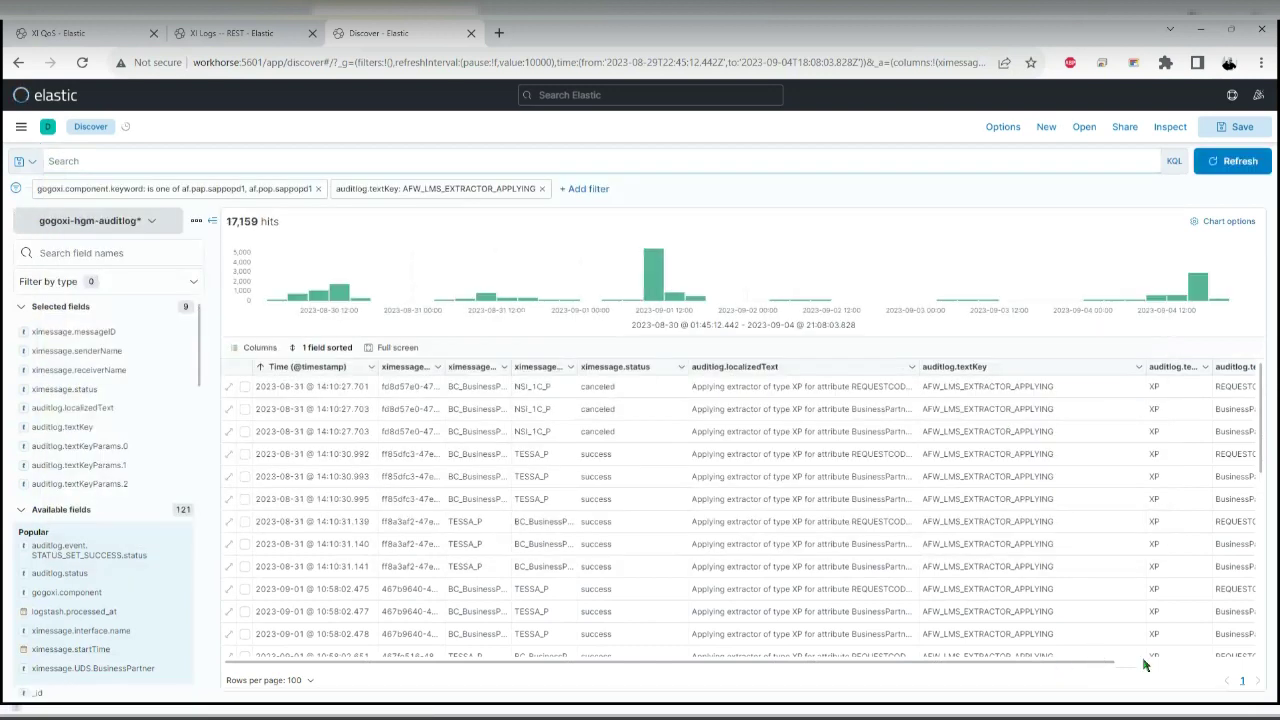
left_click(1216, 664)
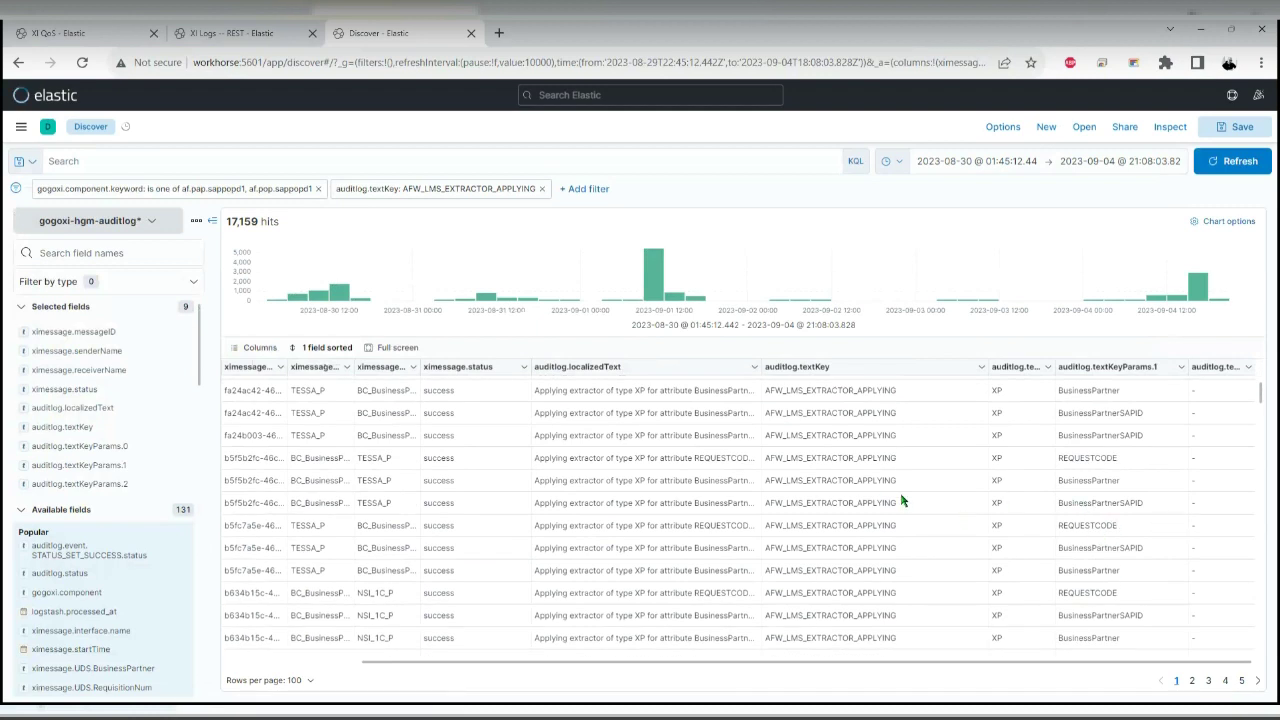
Remove the auditlog.textKey filter and load the saved query PIMON: UDS Keys
left_click(543, 190)
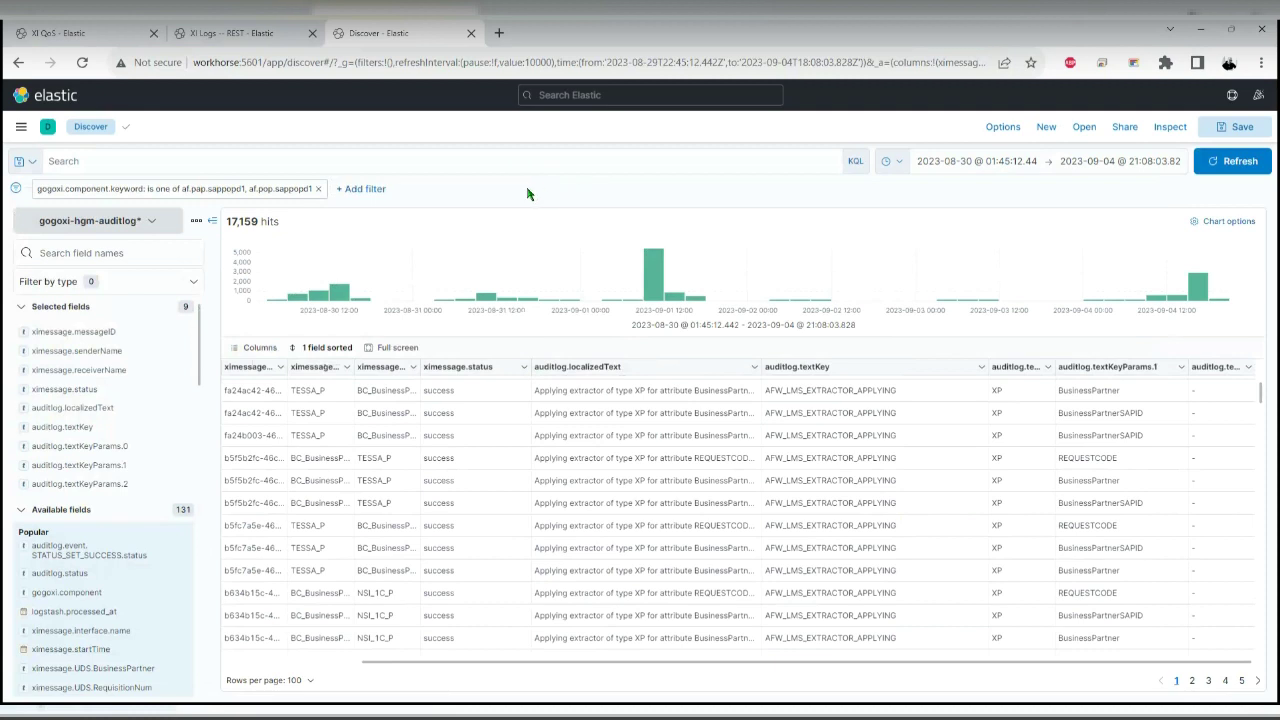
left_click(33, 165)
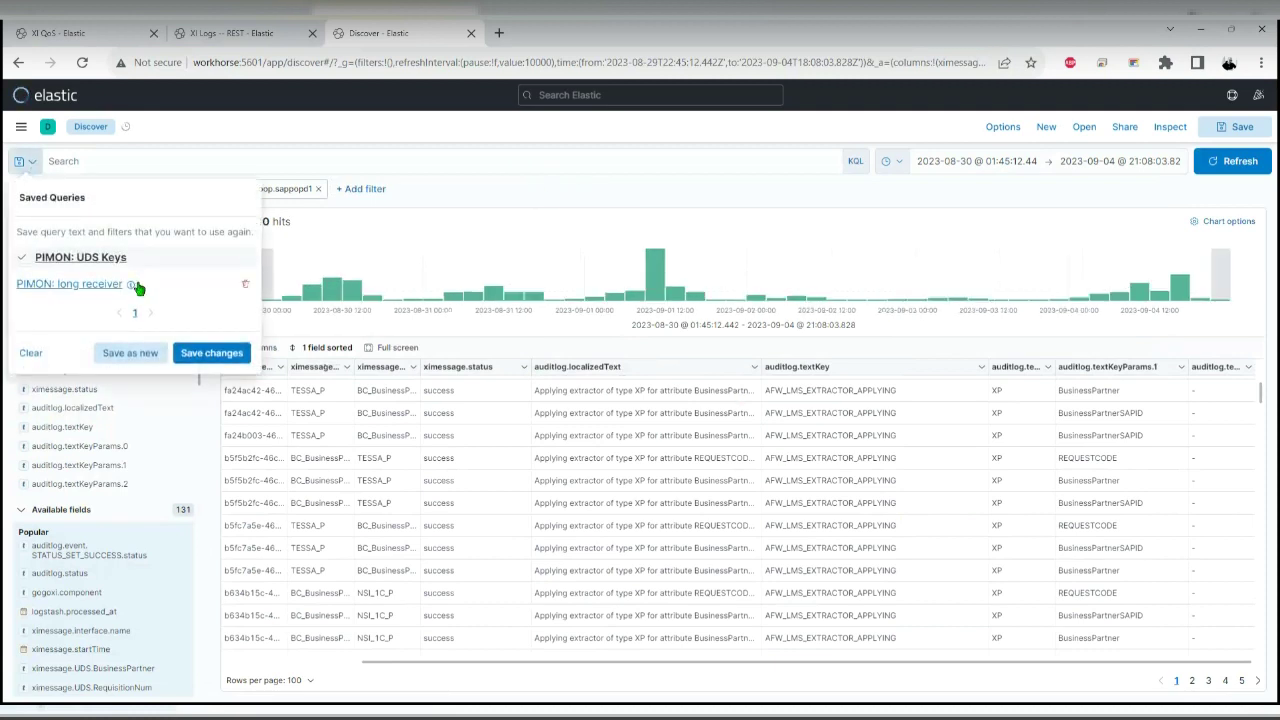
left_click(84, 261)
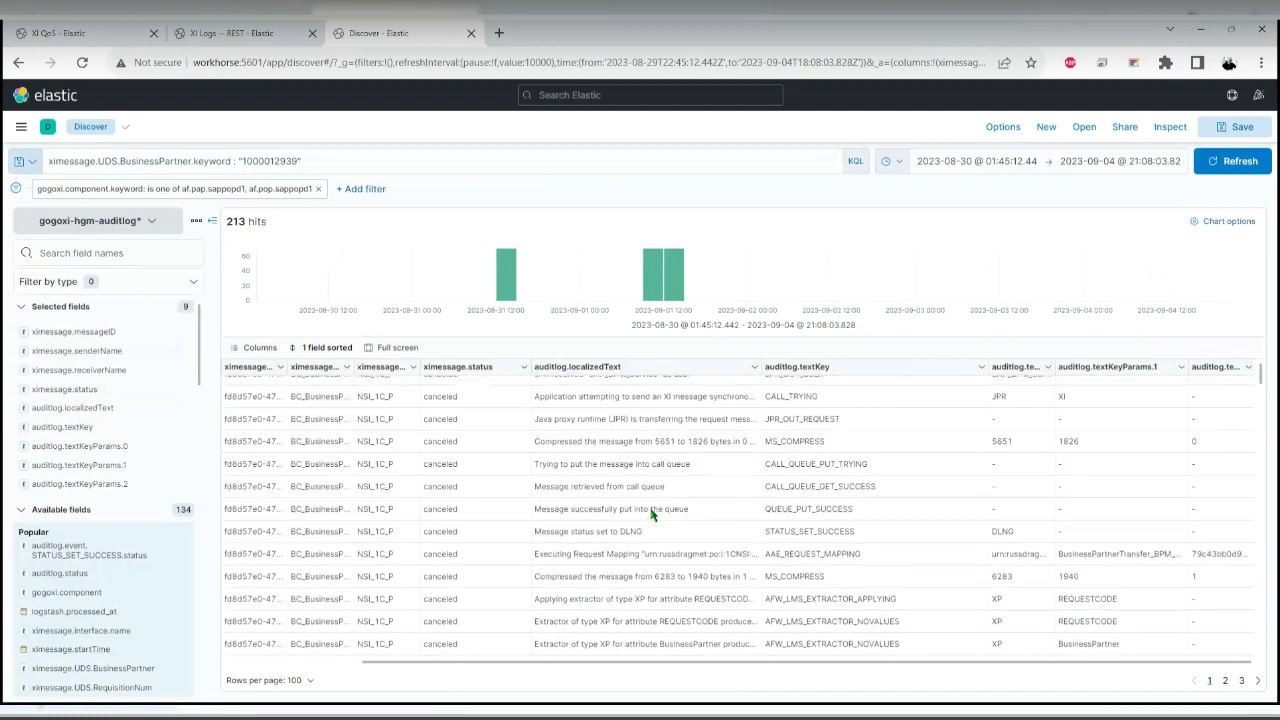
Widen the auditlog.localizedText column and examine the canceled message's server call, HTTP error and return code entries
left_click_drag(760, 366, 950, 382)
scroll(662, 522, "down", 3)
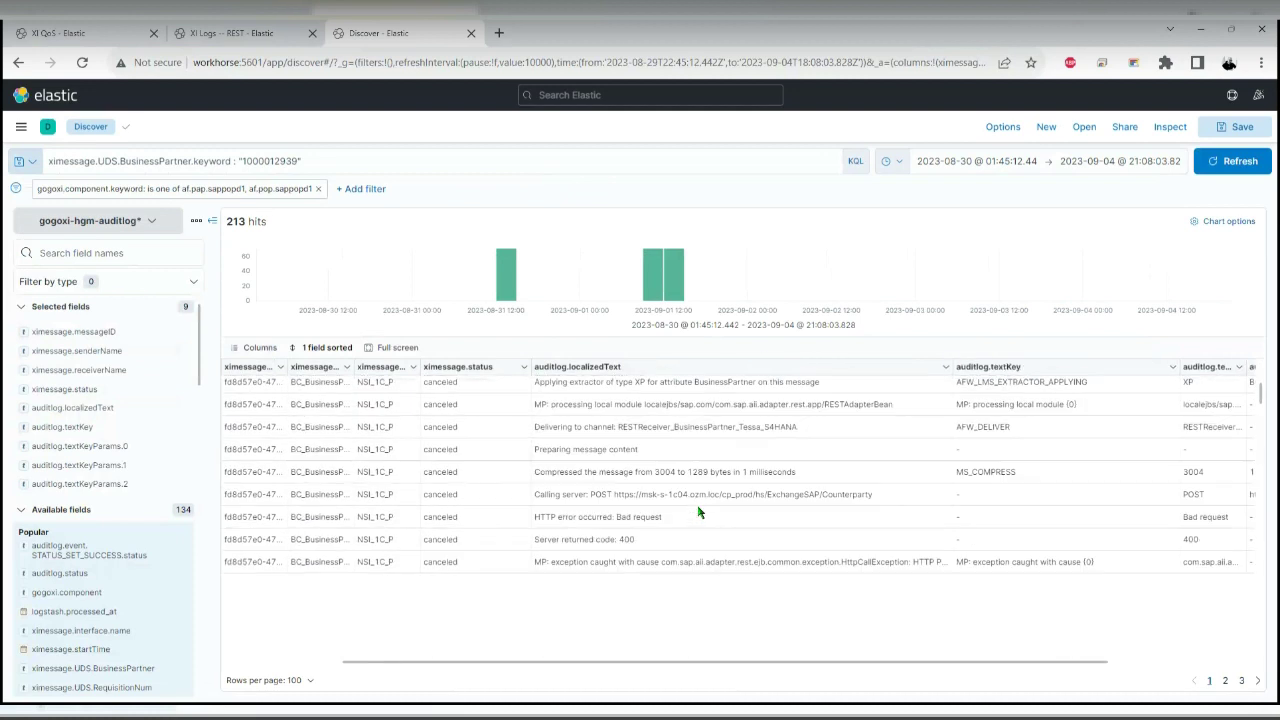
scroll(745, 527, "up", 1)
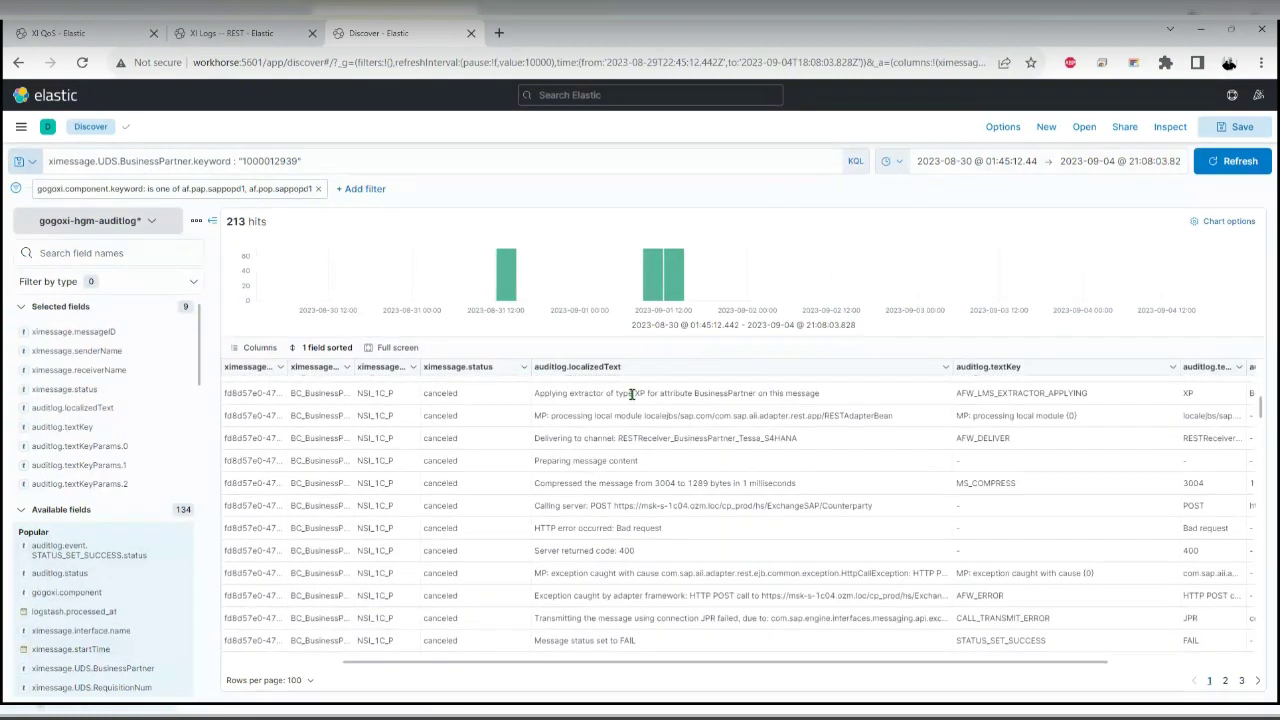
left_click(592, 553)
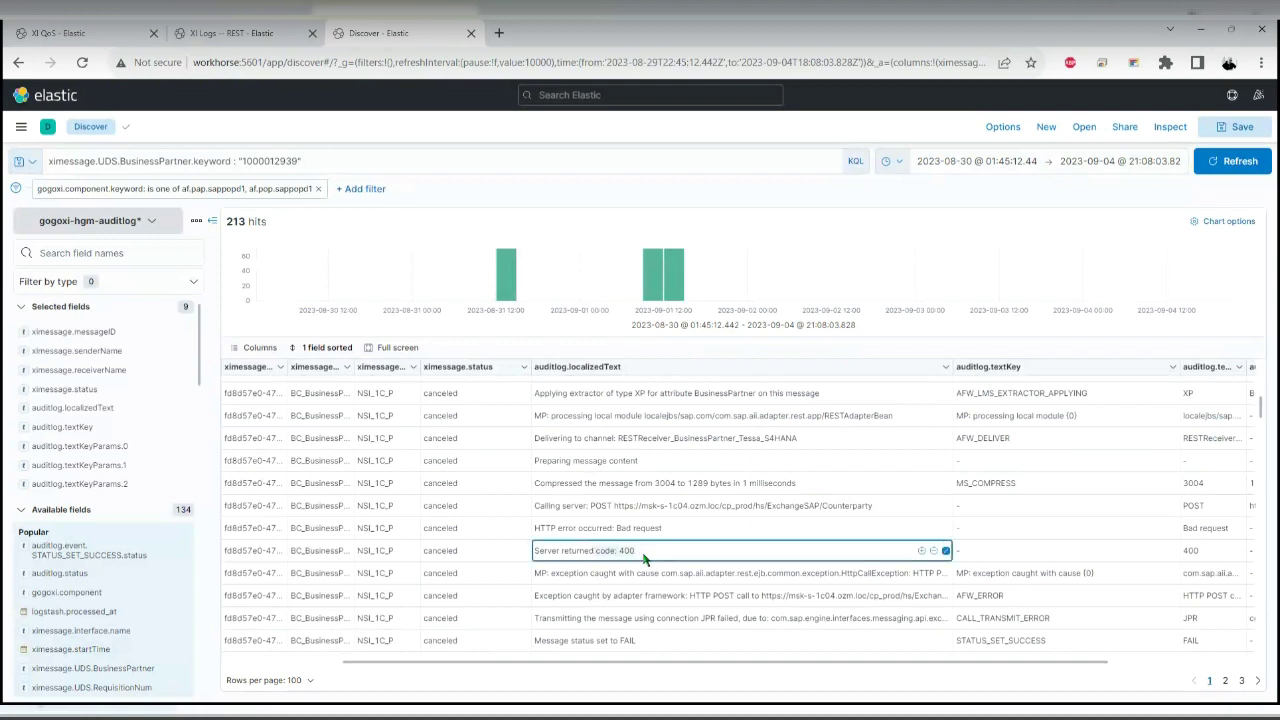
left_click(638, 530)
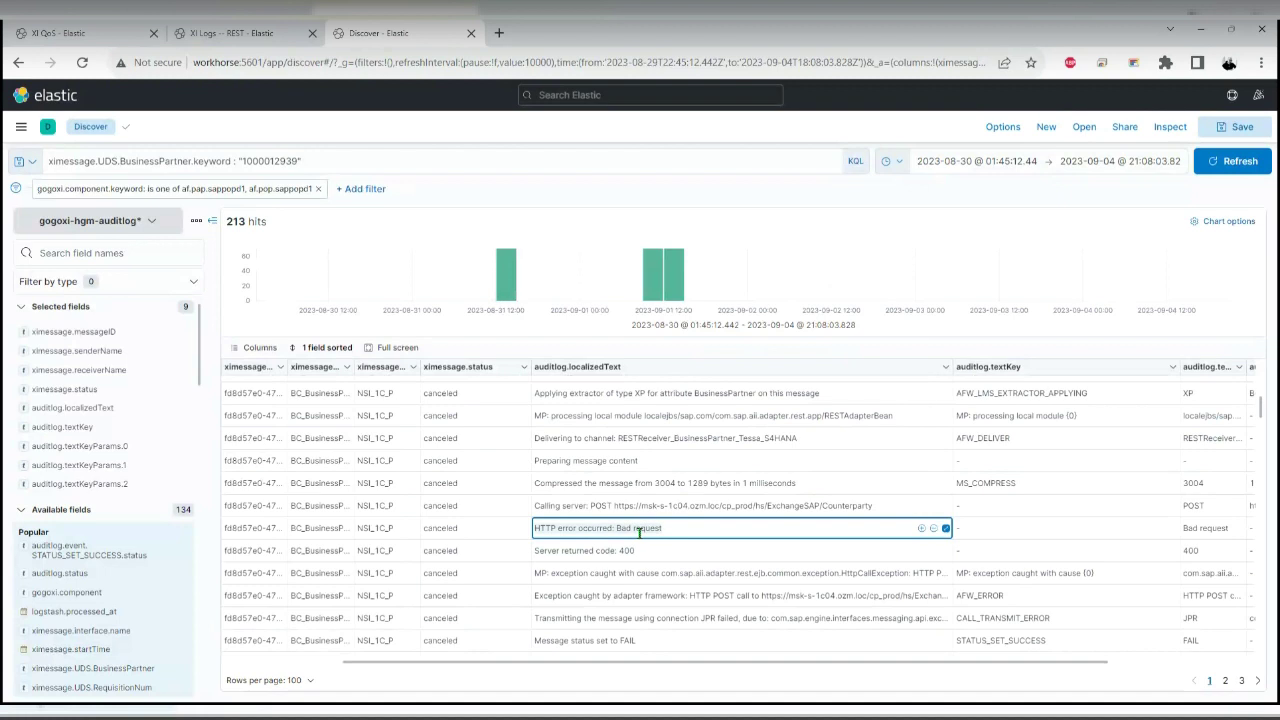
left_click(686, 506)
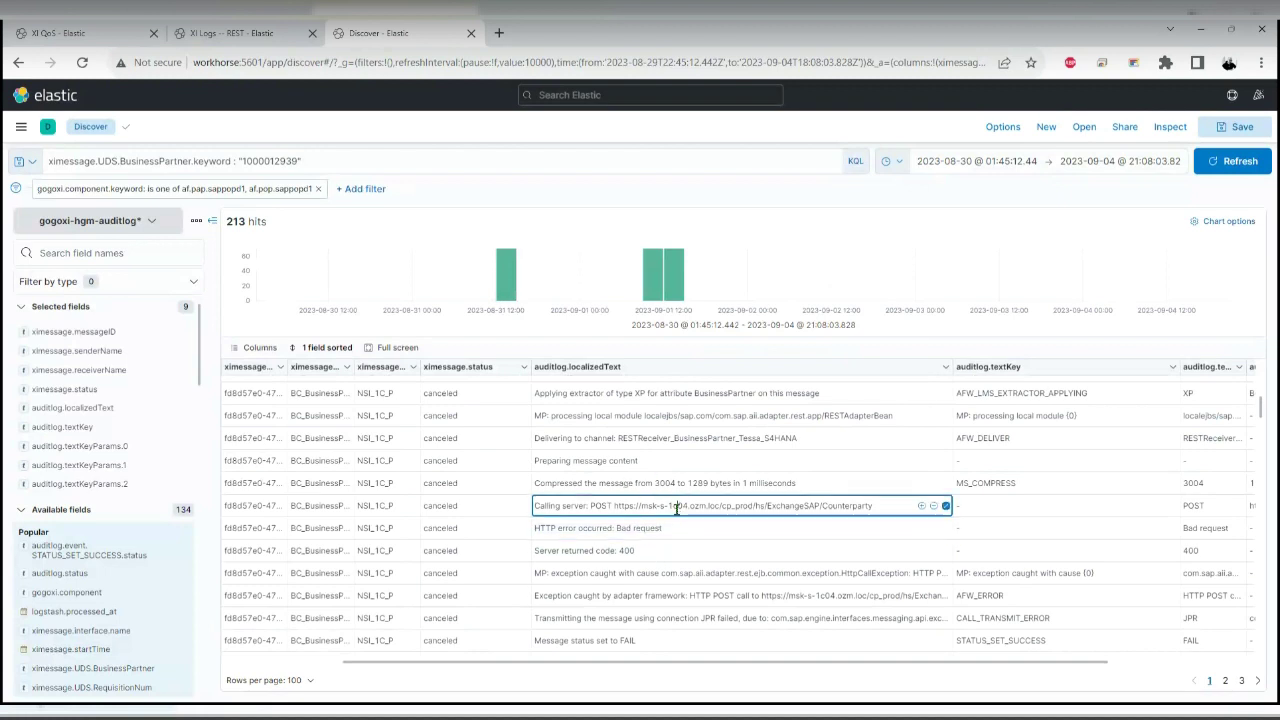
scroll(728, 640, "down", 1)
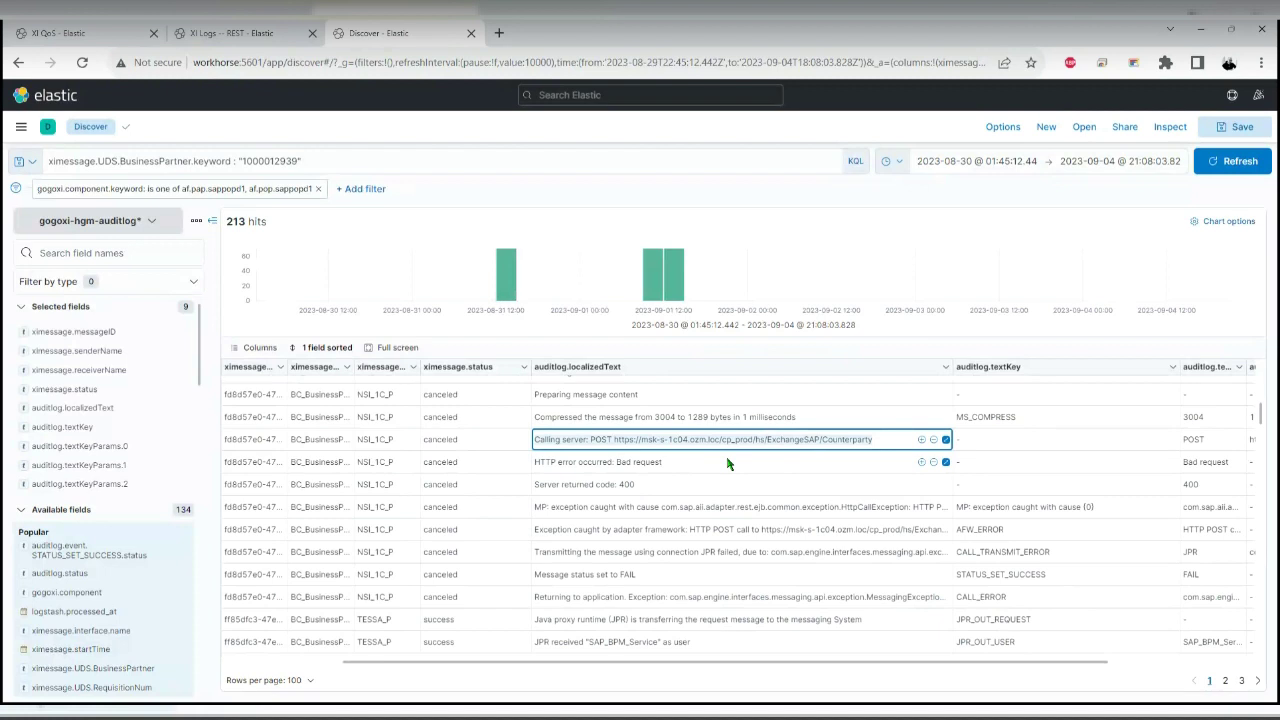
Switch to the XI Logs -- REST dashboard, clear its business partner query and review the REST Receiver adapter charts
left_click(266, 26)
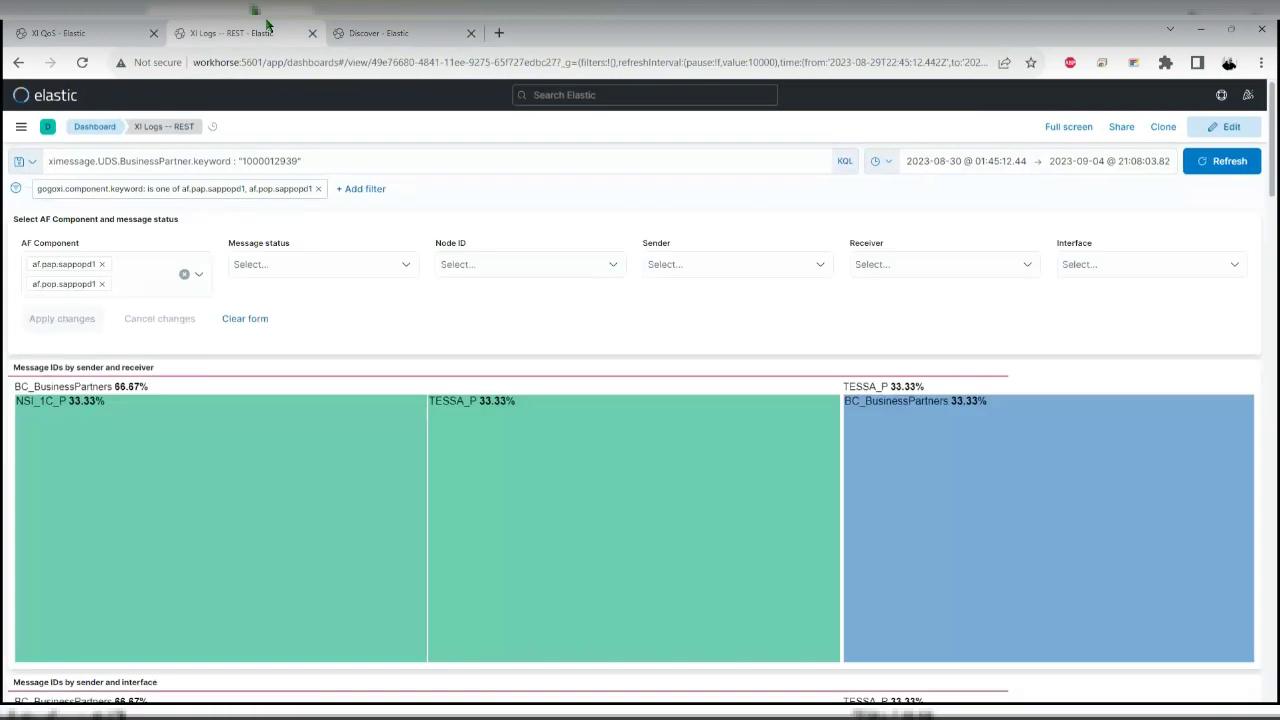
scroll(826, 340, "down", 5)
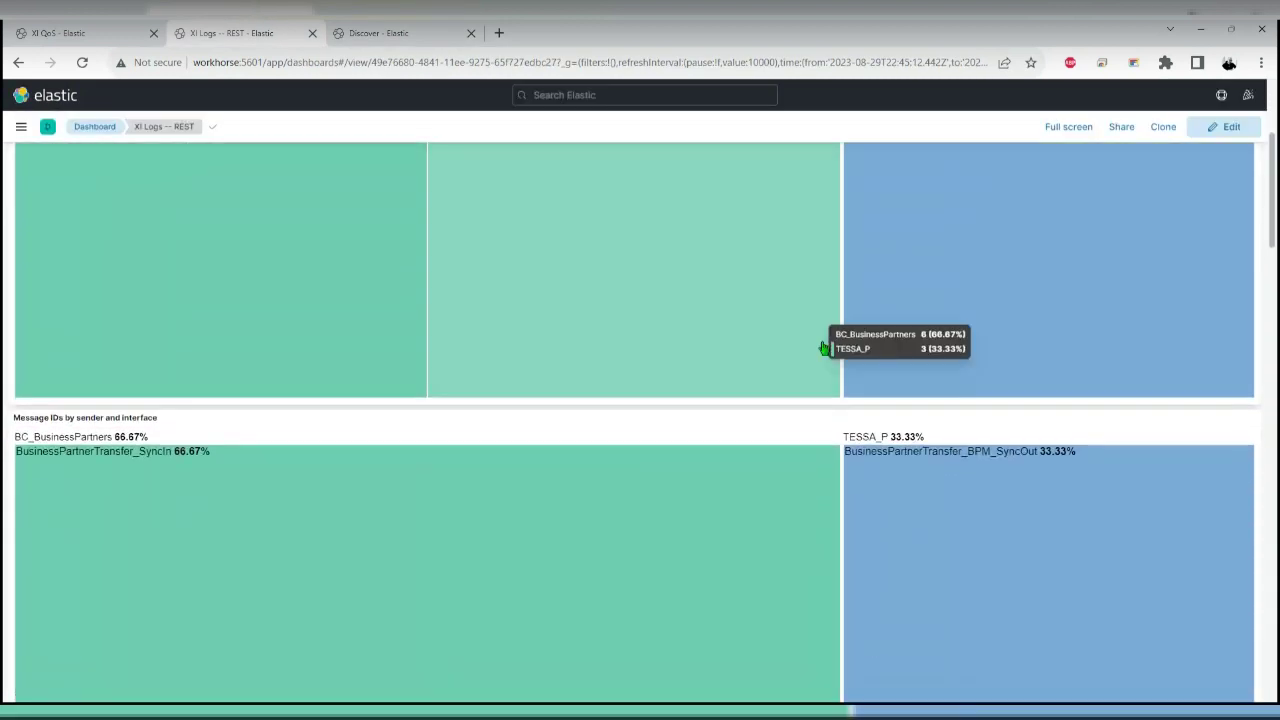
scroll(386, 277, "up", 5)
left_click(346, 160)
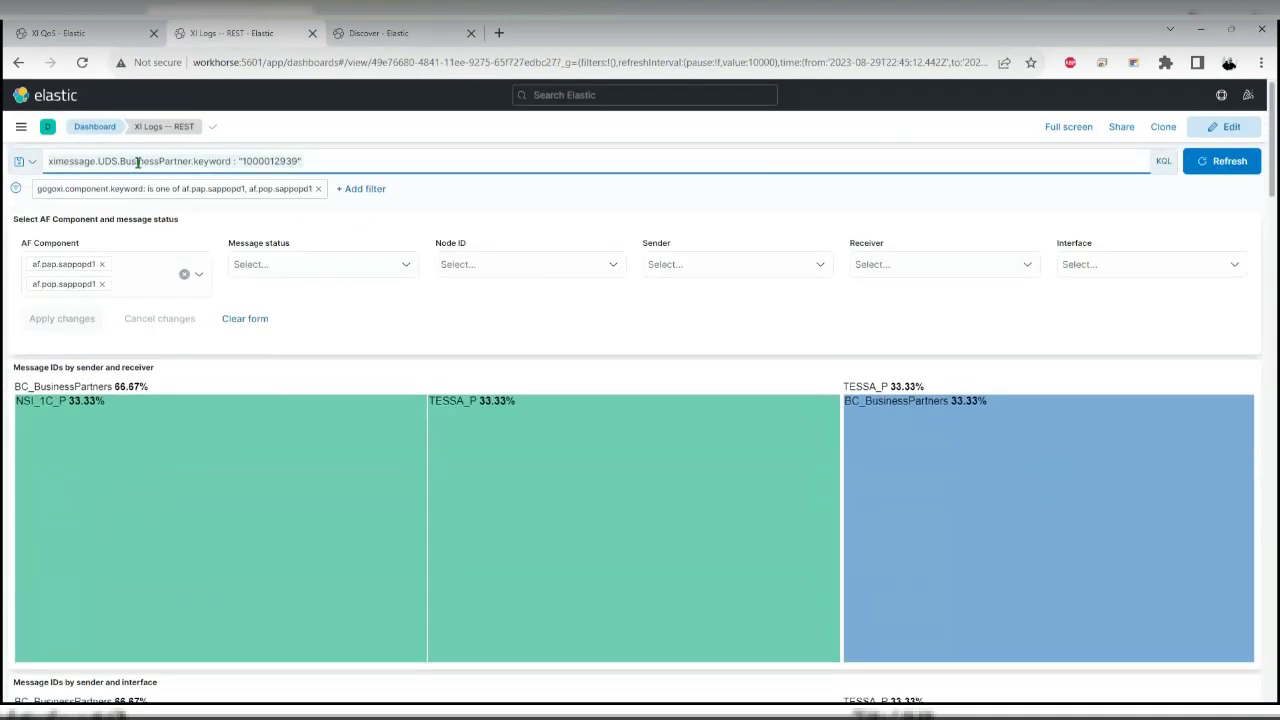
key("ctrl+a")
key("BackSpace")
key("Return")
scroll(700, 317, "down", 4)
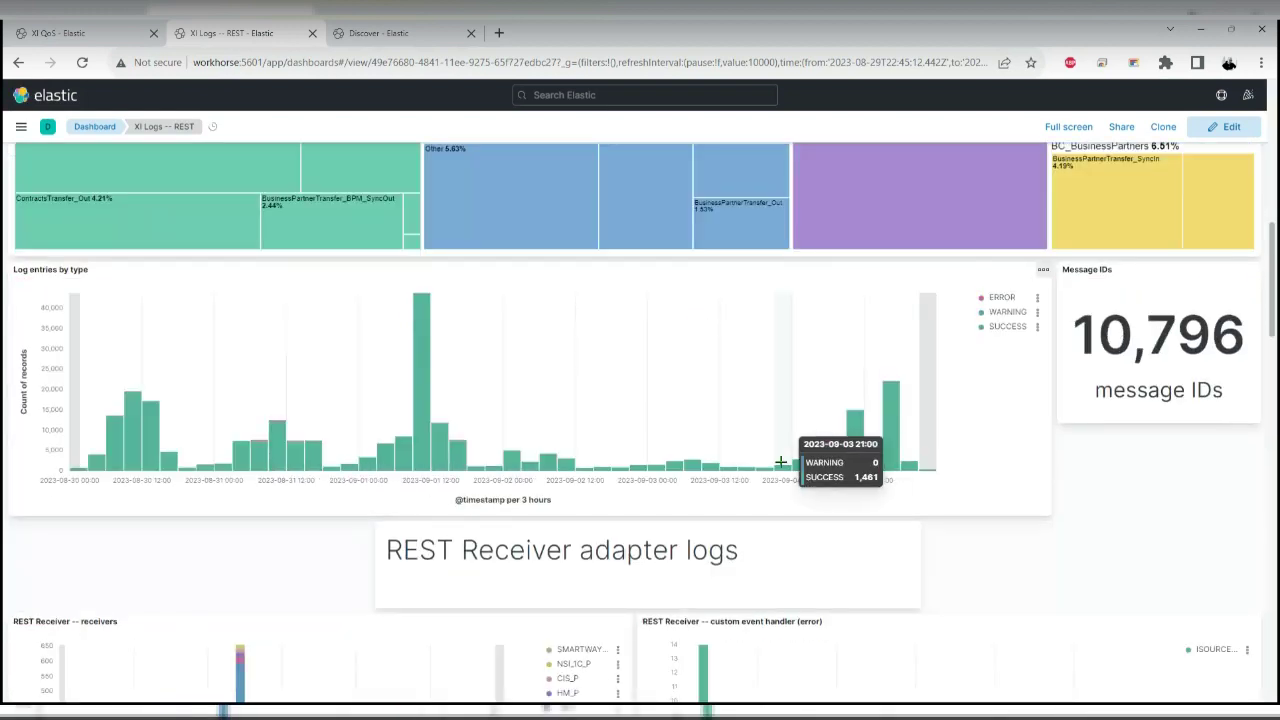
scroll(785, 455, "down", 3)
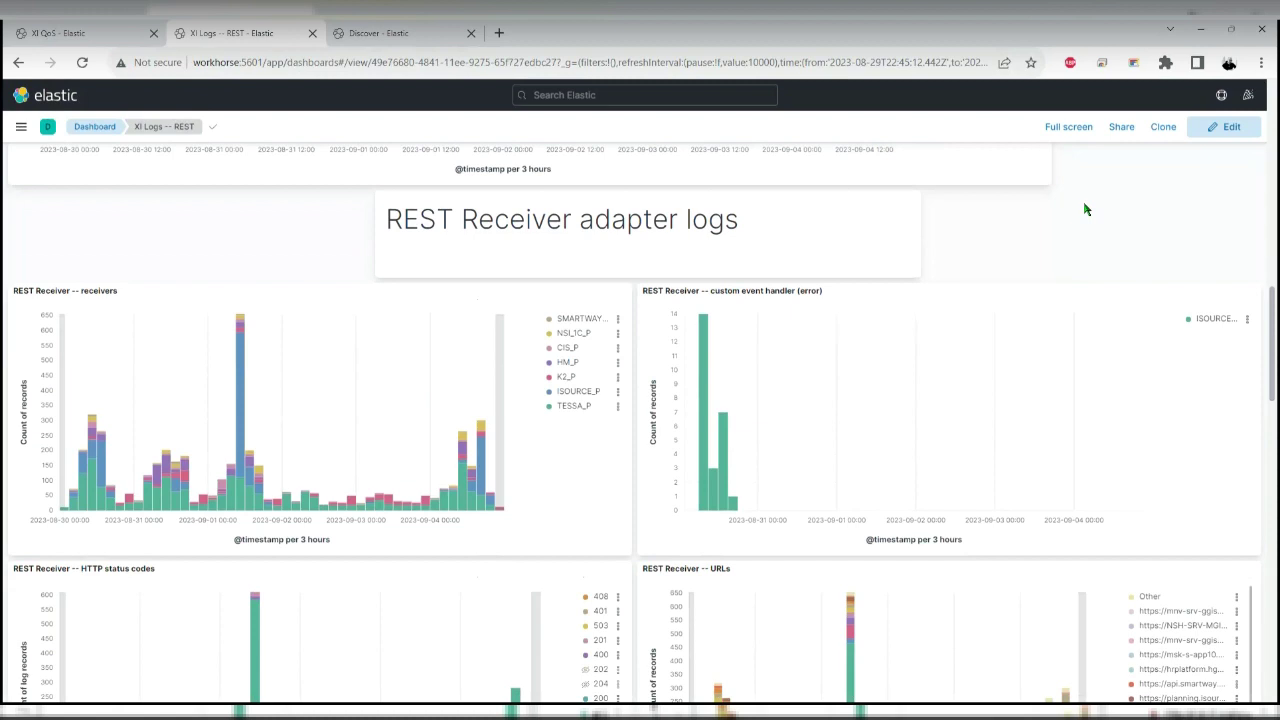
scroll(1049, 205, "down", 1)
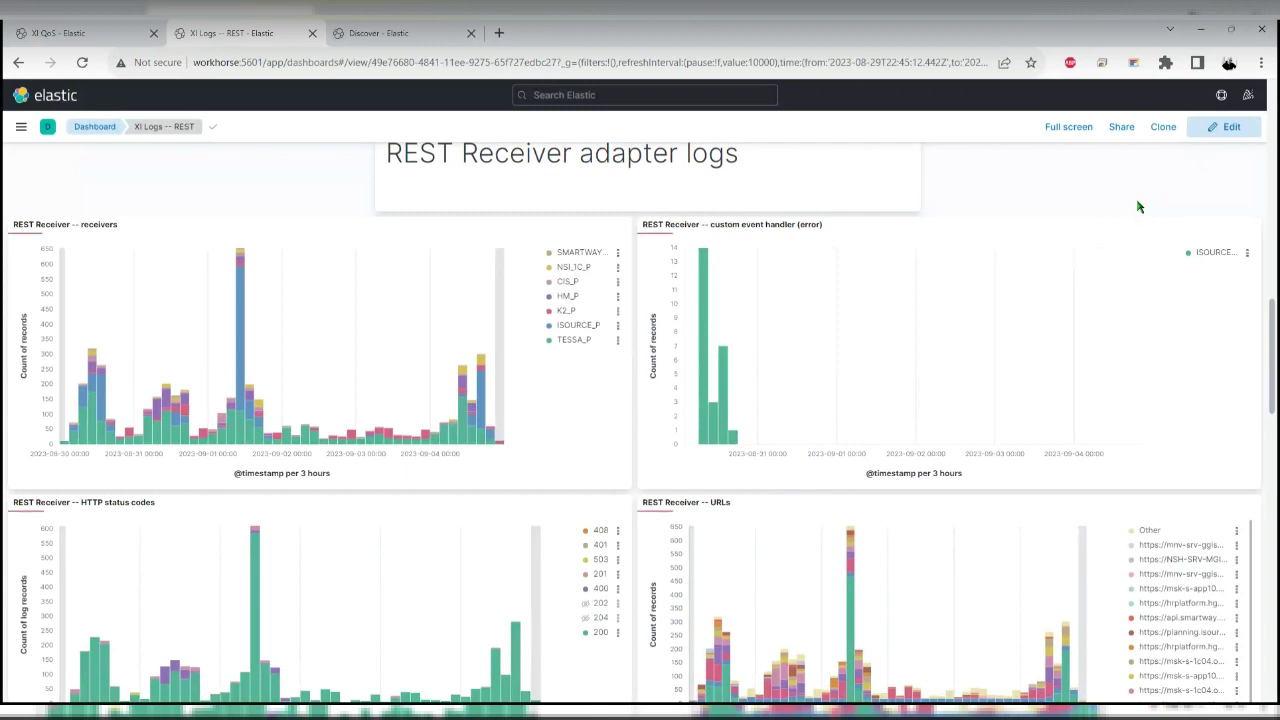
Limit the AF Component filter to af.pap.sappopd1 and review the REST Receiver status code and URL charts
scroll(1136, 215, "up", 5)
scroll(1136, 215, "up", 5)
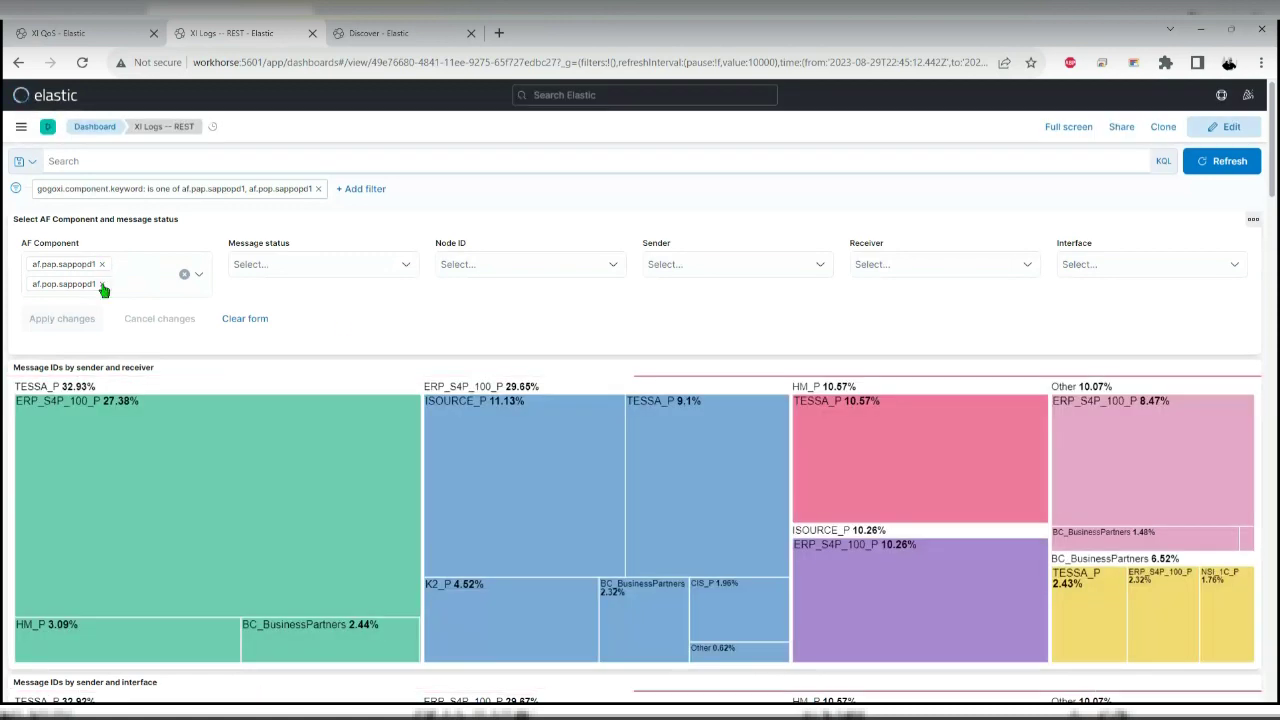
left_click(103, 288)
left_click(103, 288)
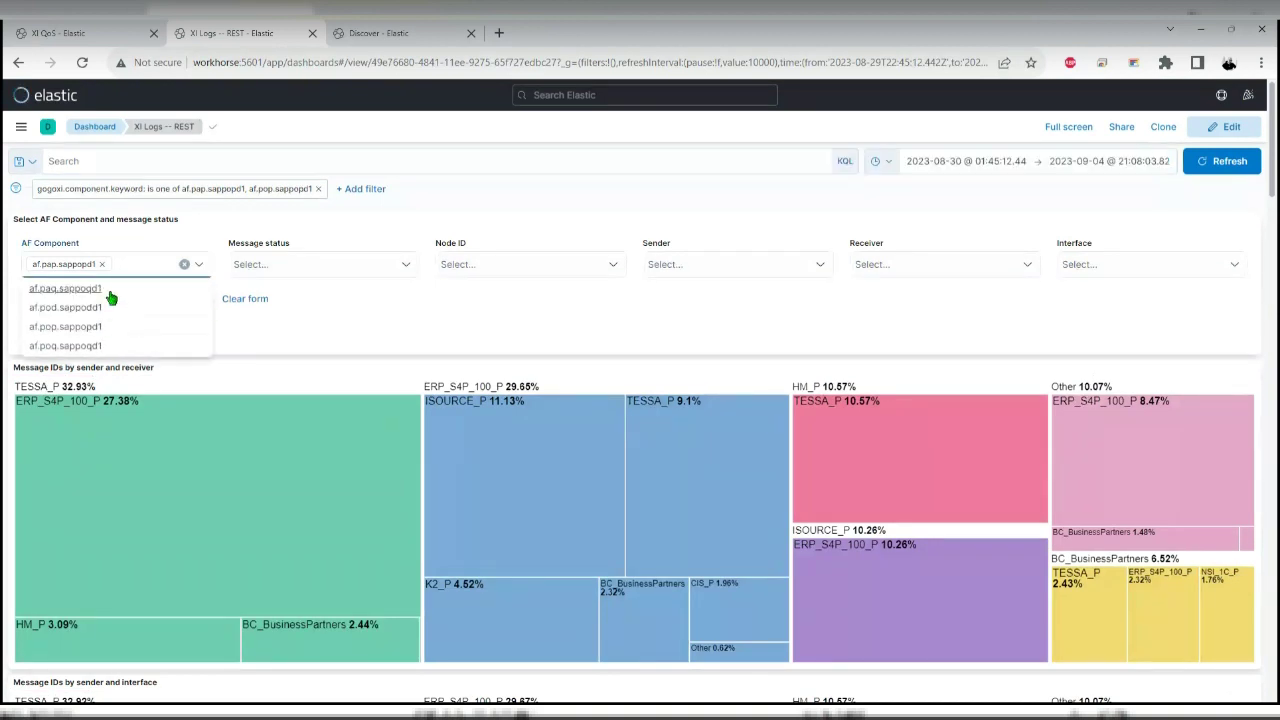
left_click(555, 325)
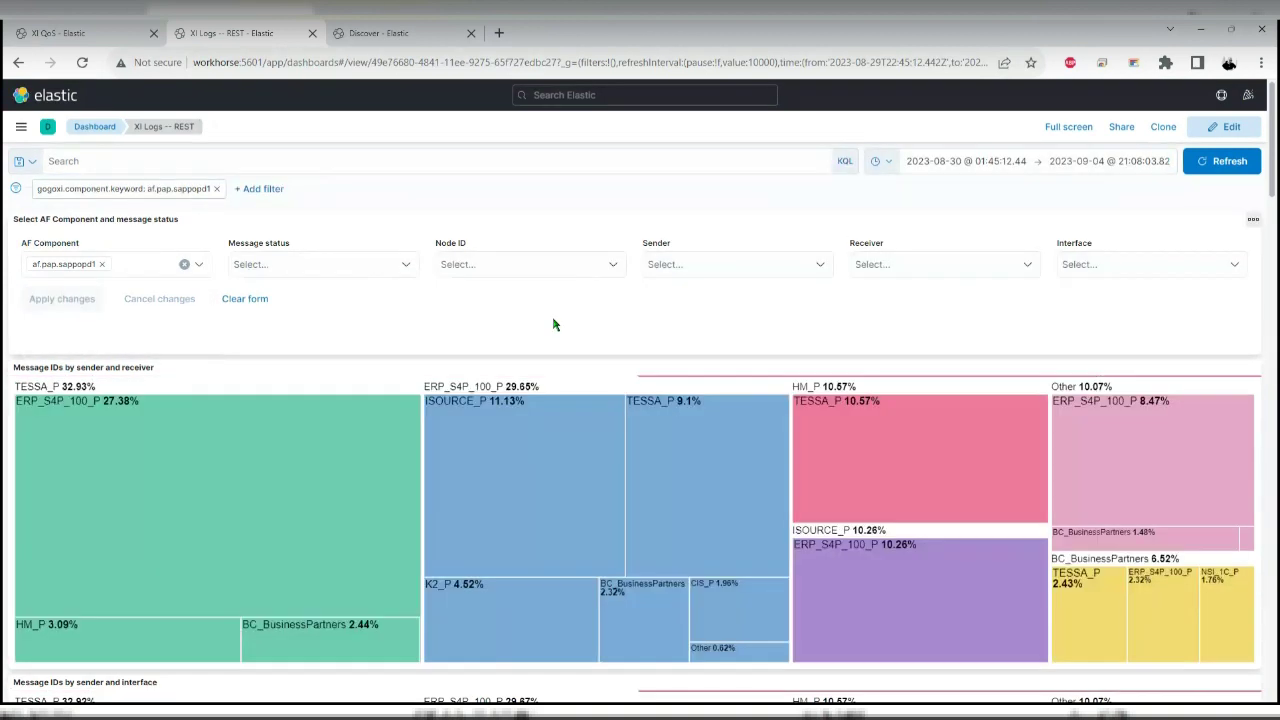
scroll(555, 318, "down", 2)
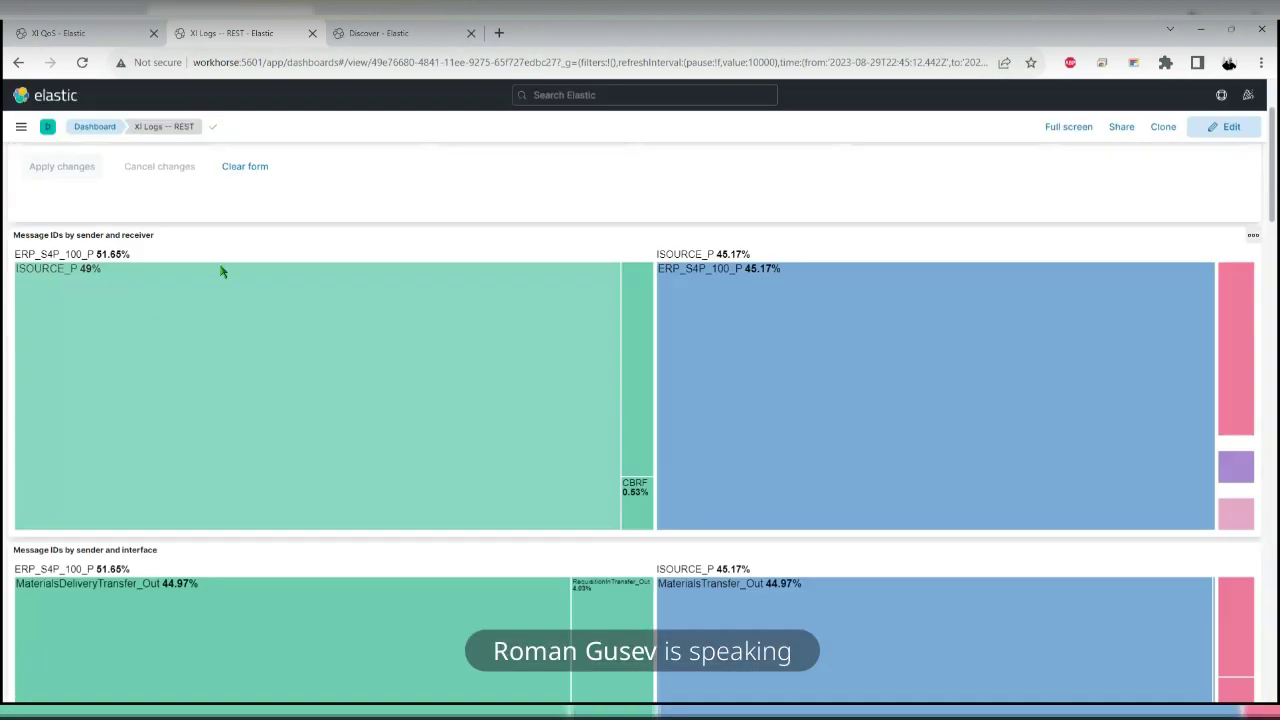
scroll(875, 234, "up", 2)
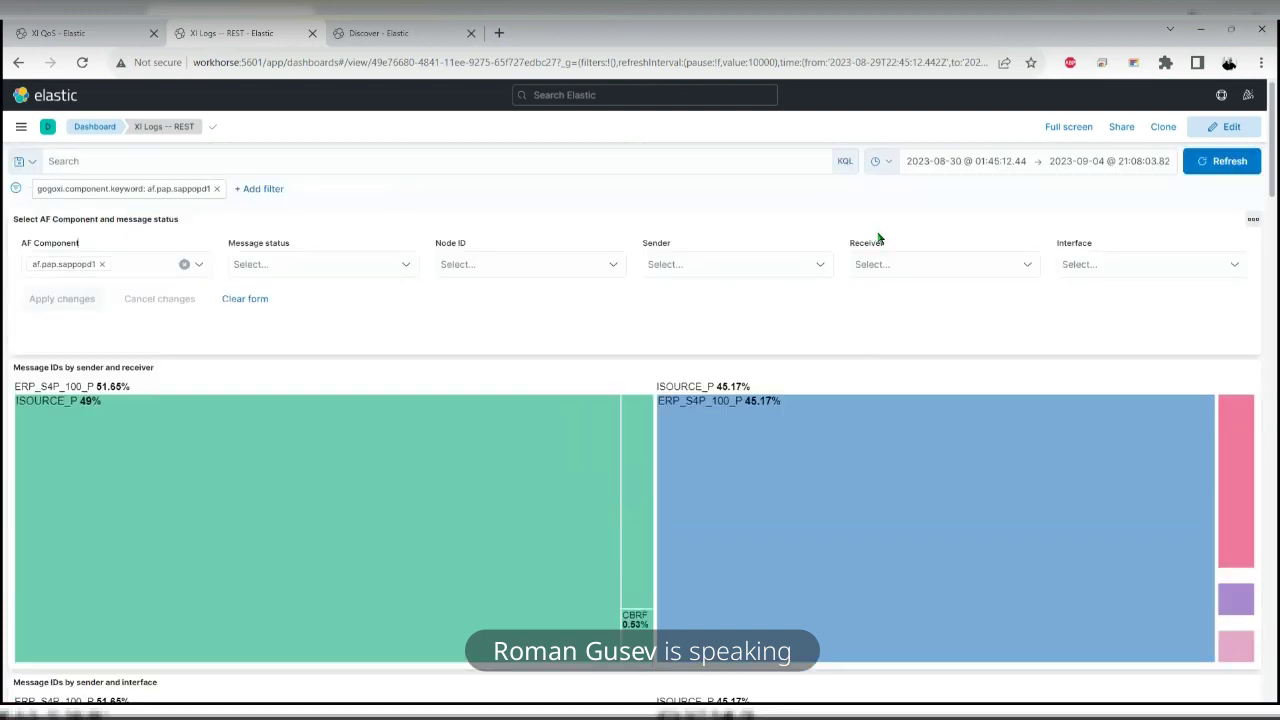
scroll(878, 238, "down", 6)
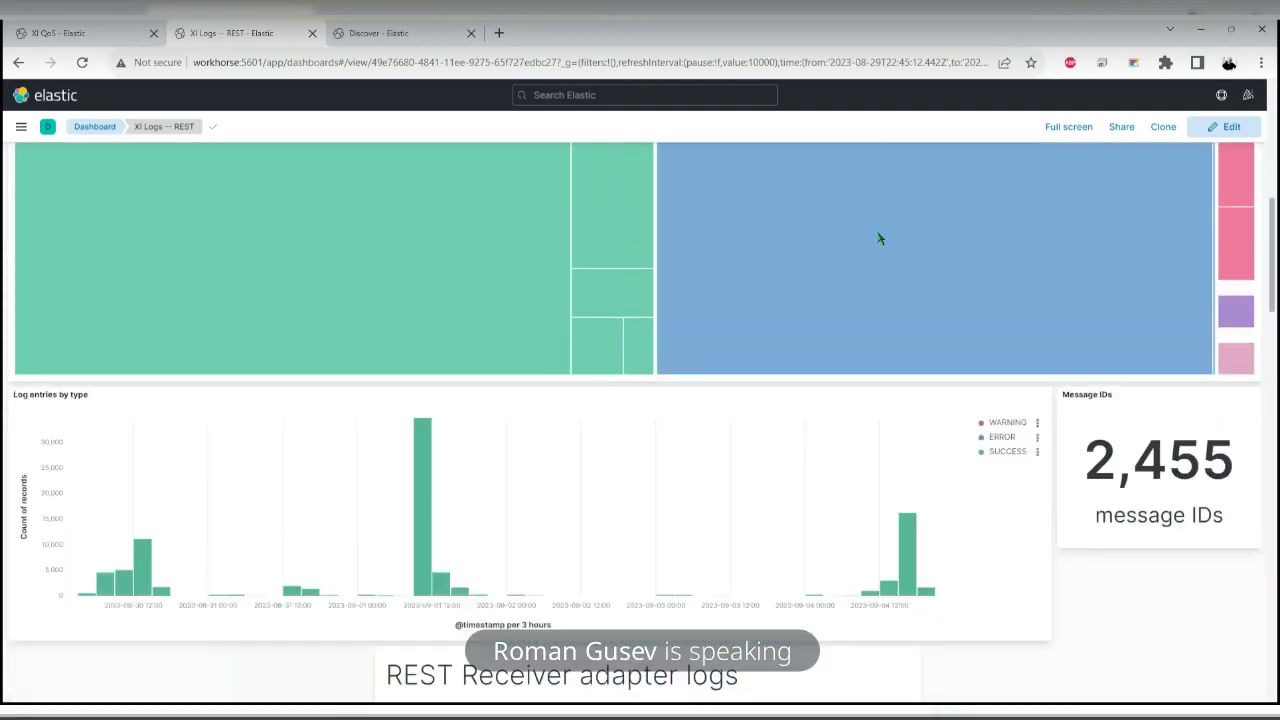
scroll(879, 238, "down", 3)
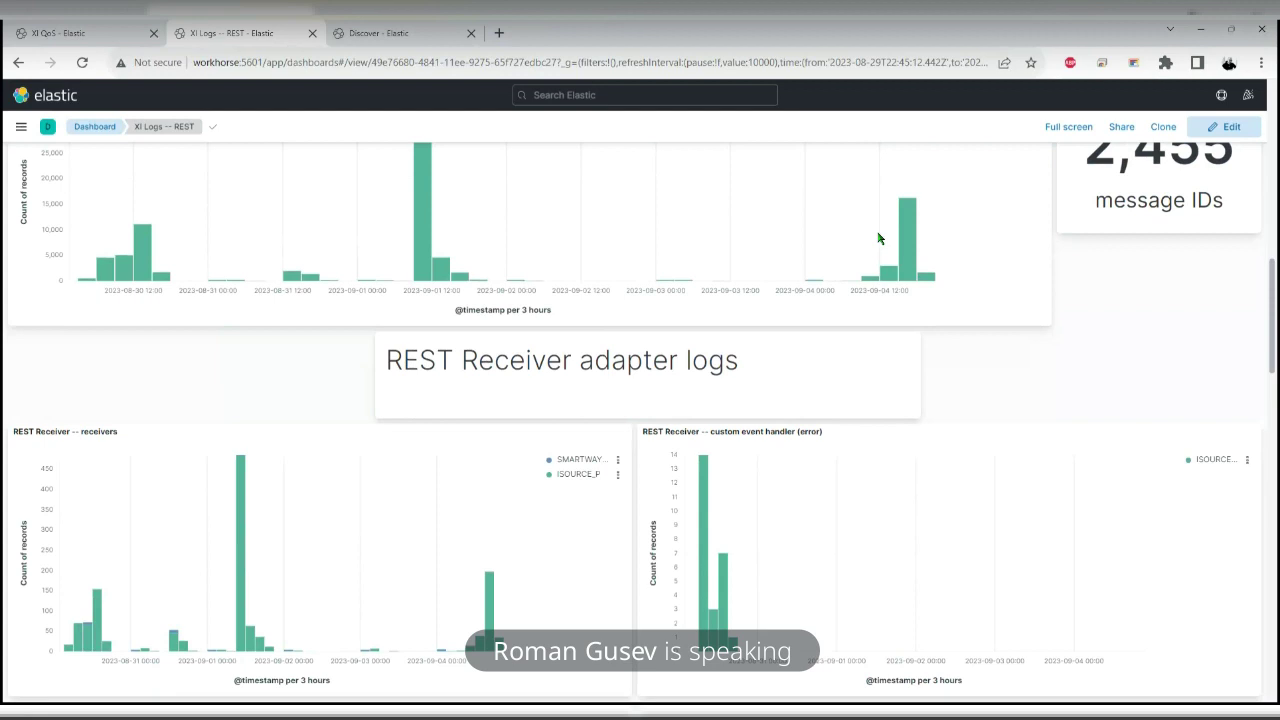
scroll(879, 238, "down", 4)
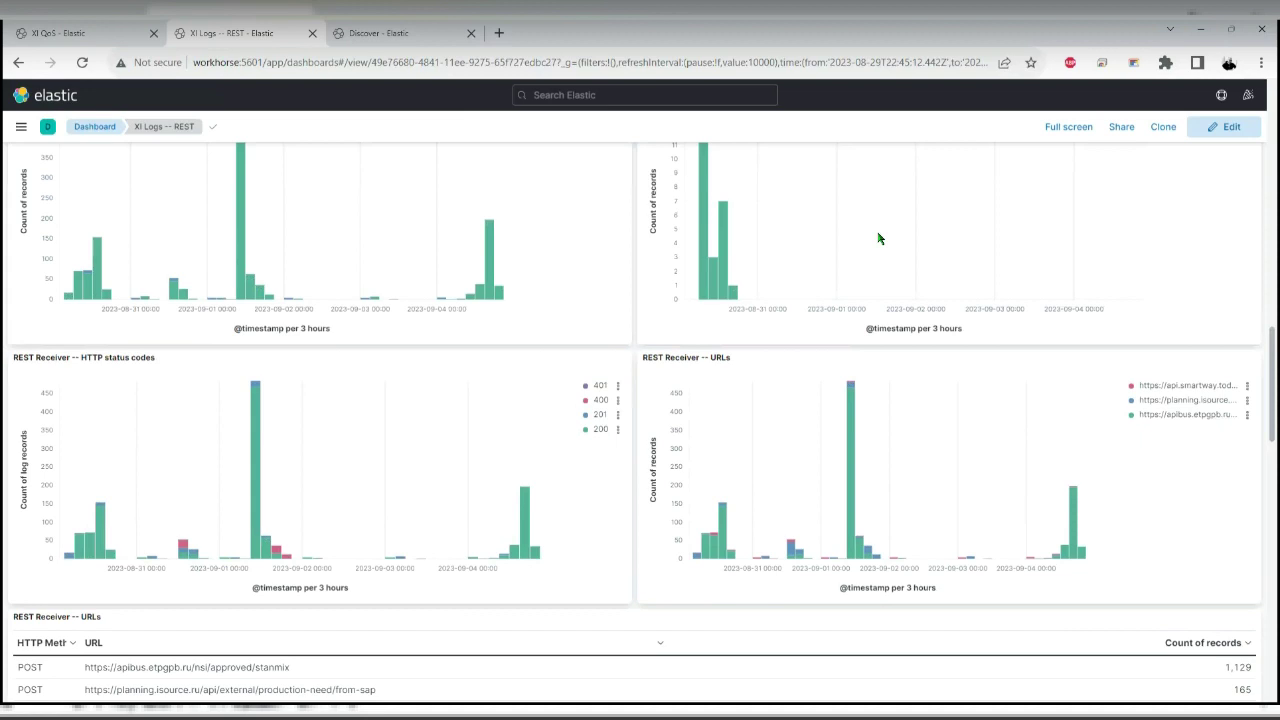
Add af.pop.sappopd1 back to the AF Component filter and apply the change
scroll(880, 238, "up", 15)
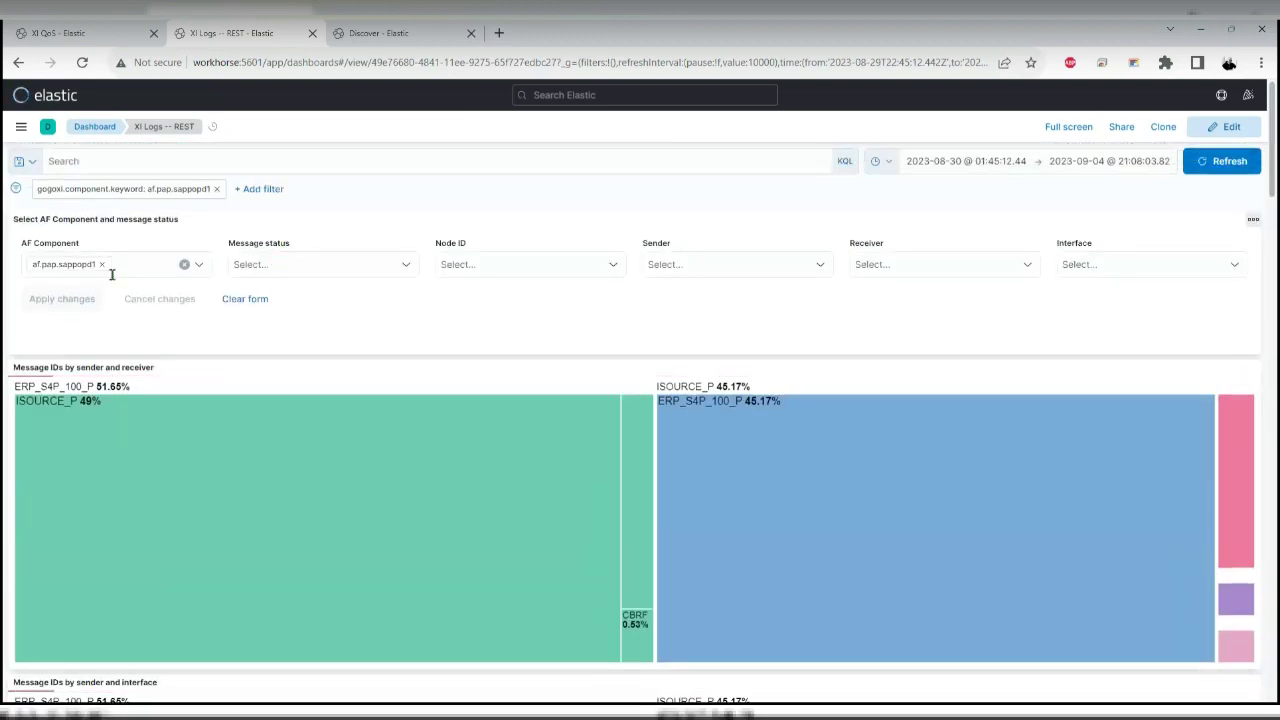
scroll(257, 320, "down", 2)
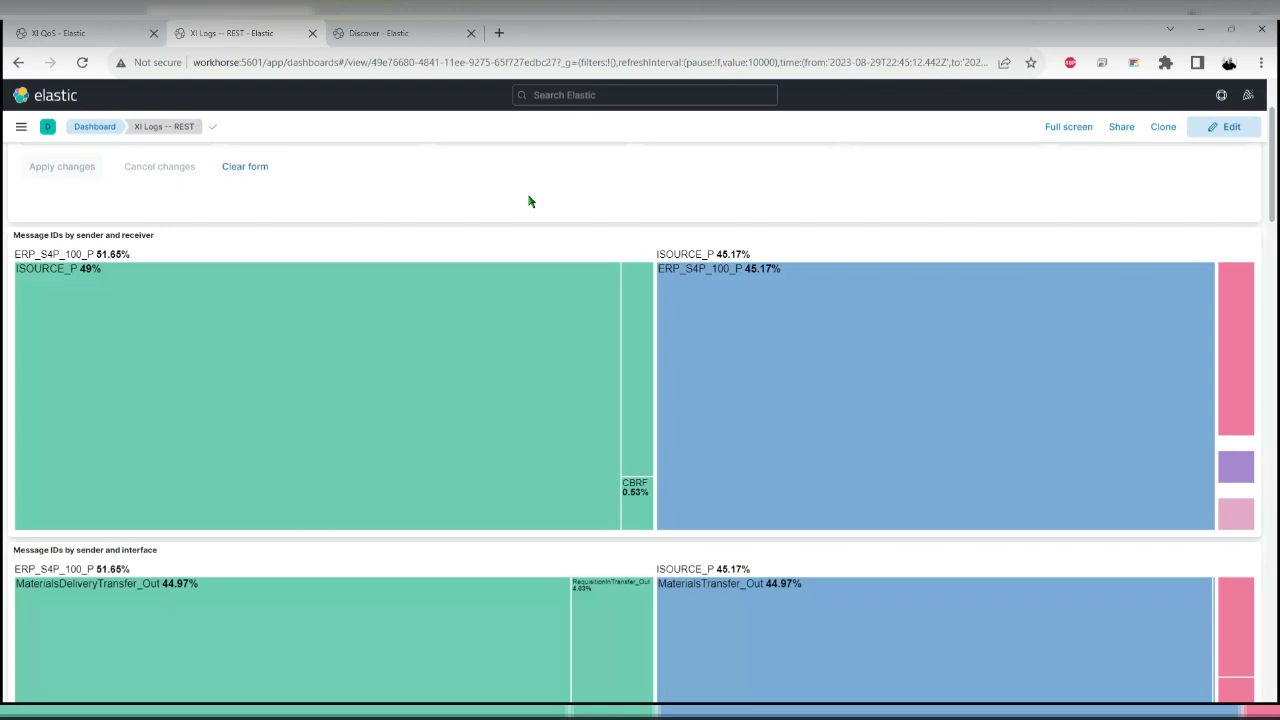
scroll(640, 400, "up", 2)
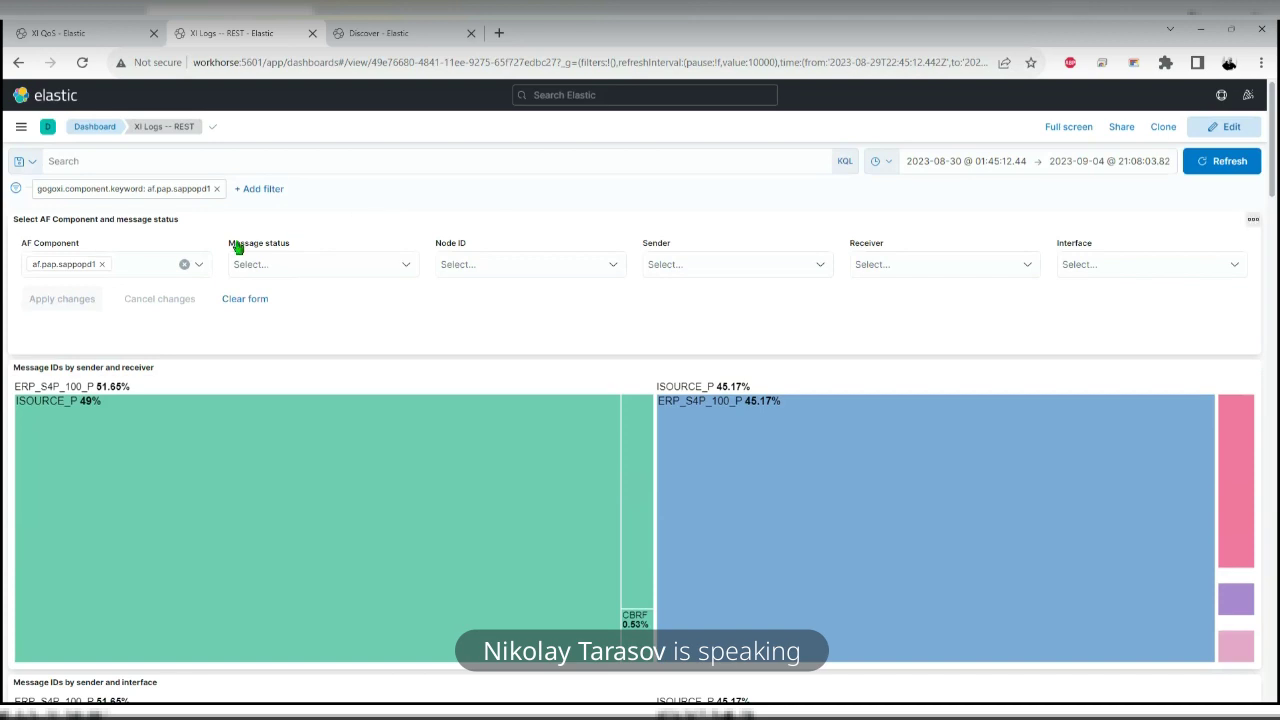
left_click(201, 268)
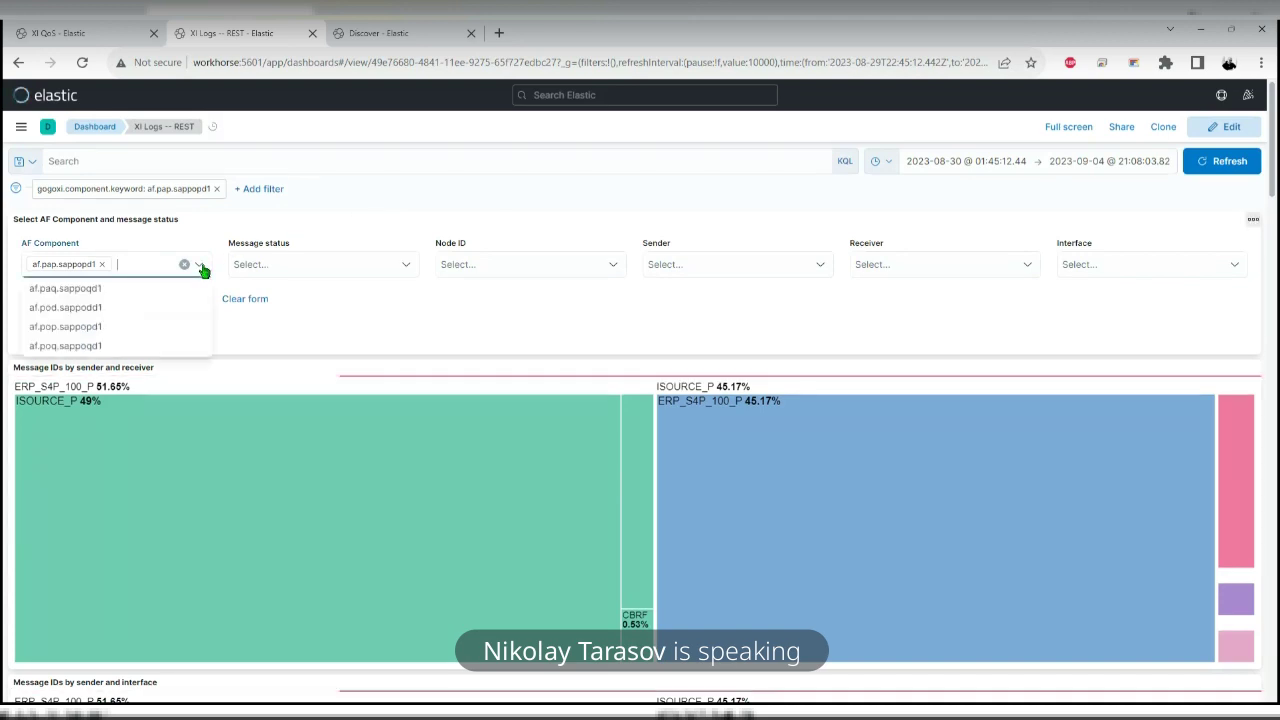
left_click(143, 326)
left_click(343, 323)
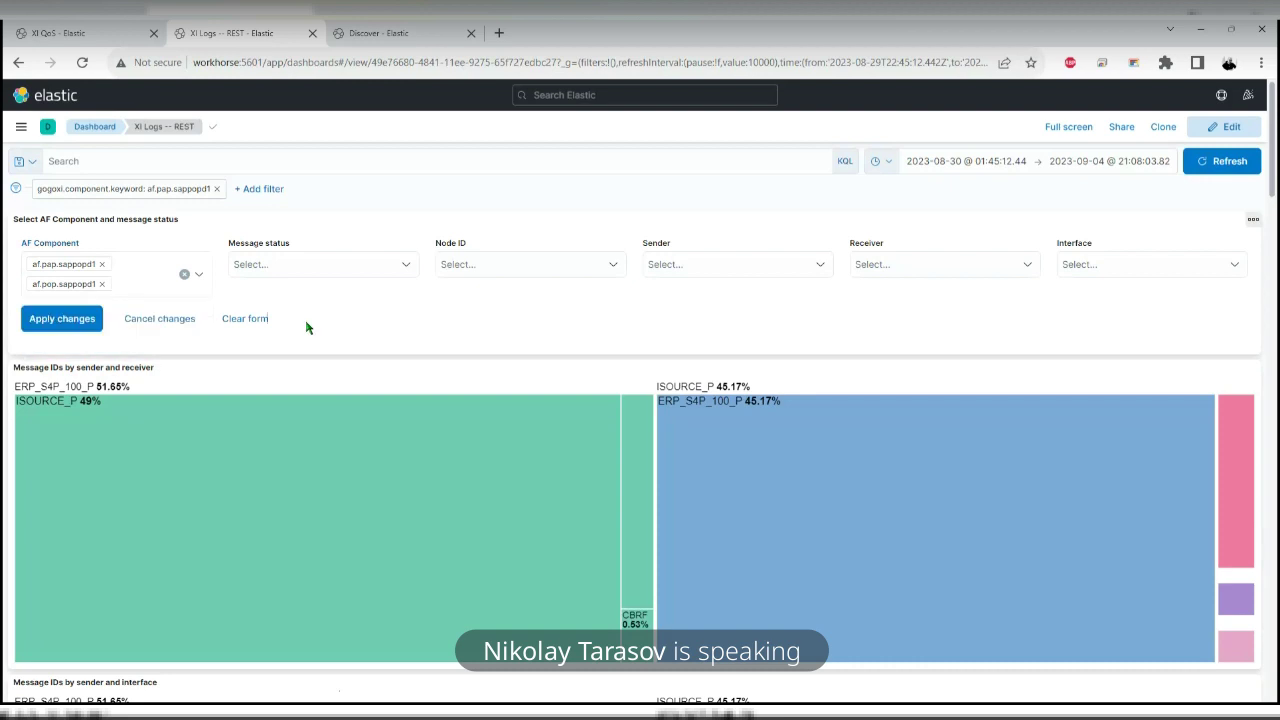
left_click(95, 318)
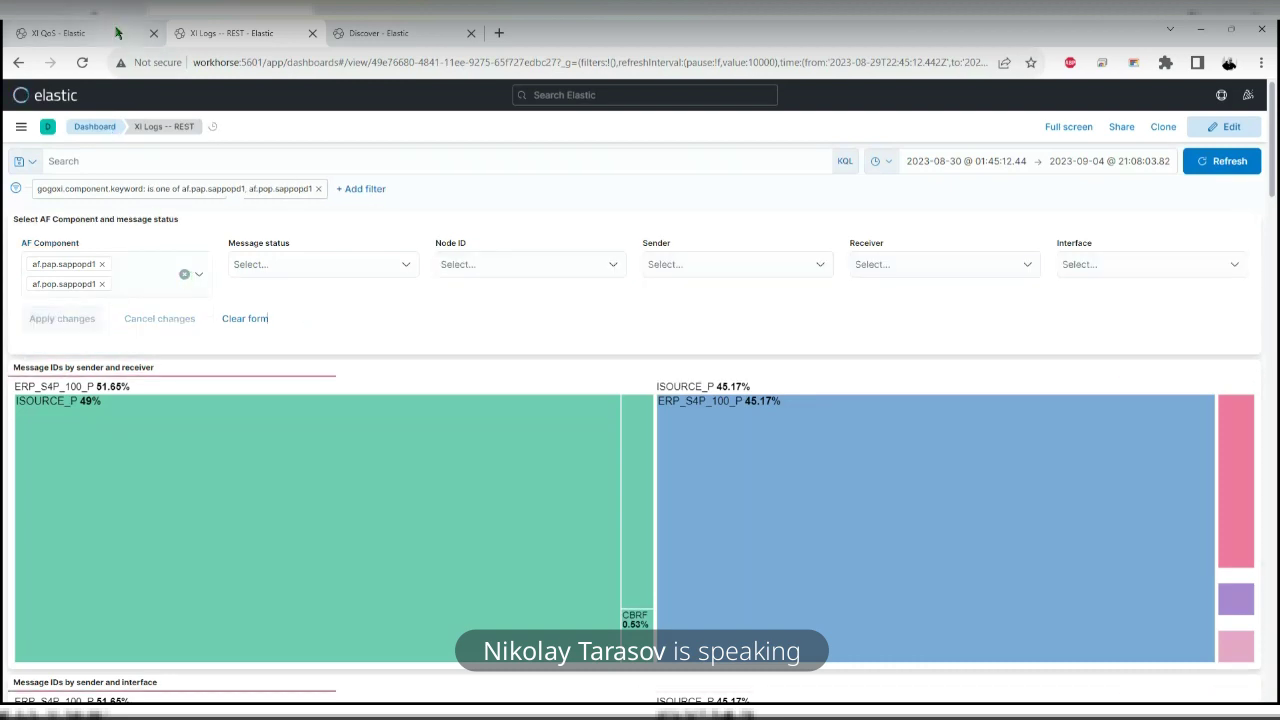
Switch to the XI QoS dashboard and clear its business partner search query
left_click(110, 33)
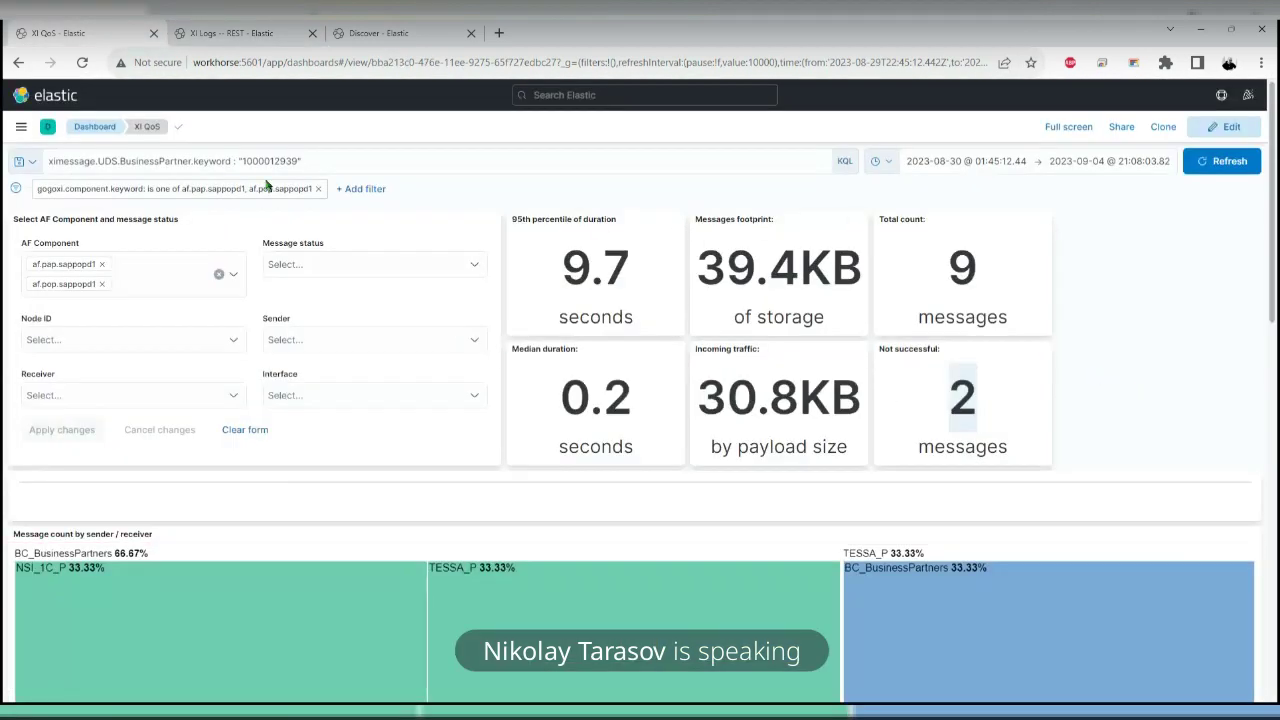
left_click(752, 161)
key("ctrl+a")
key("BackSpace")
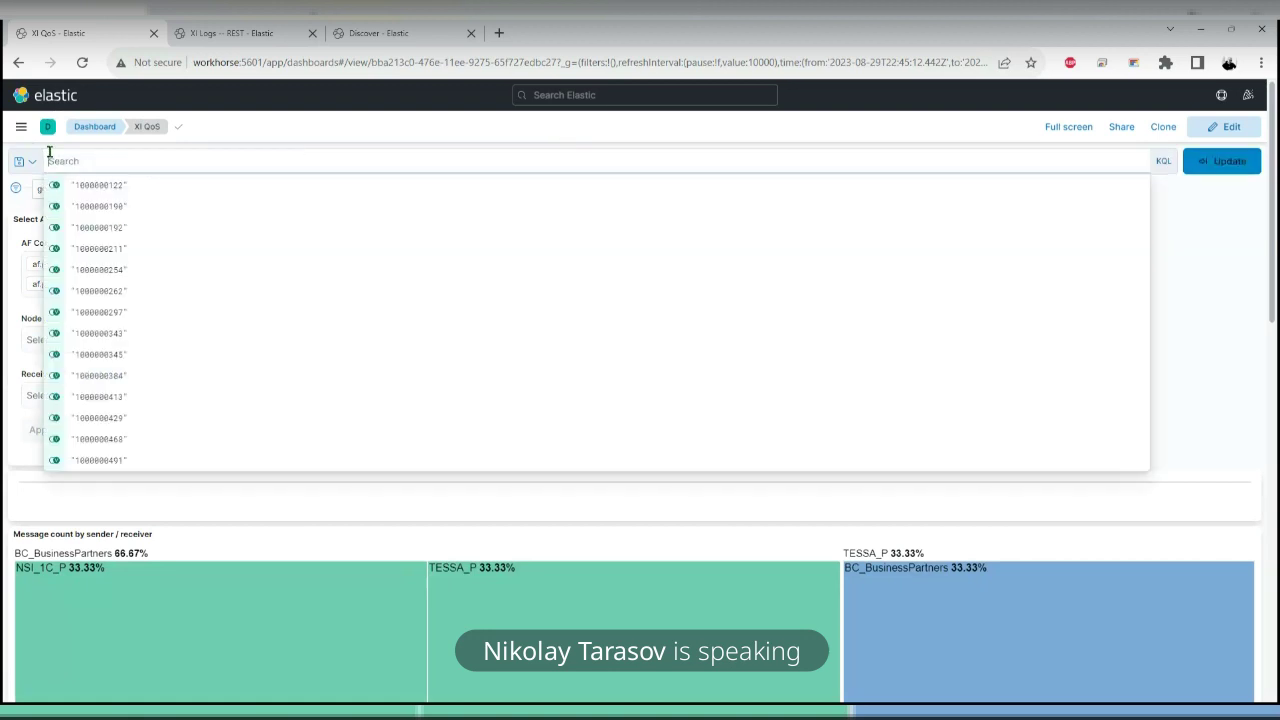
key("Return")
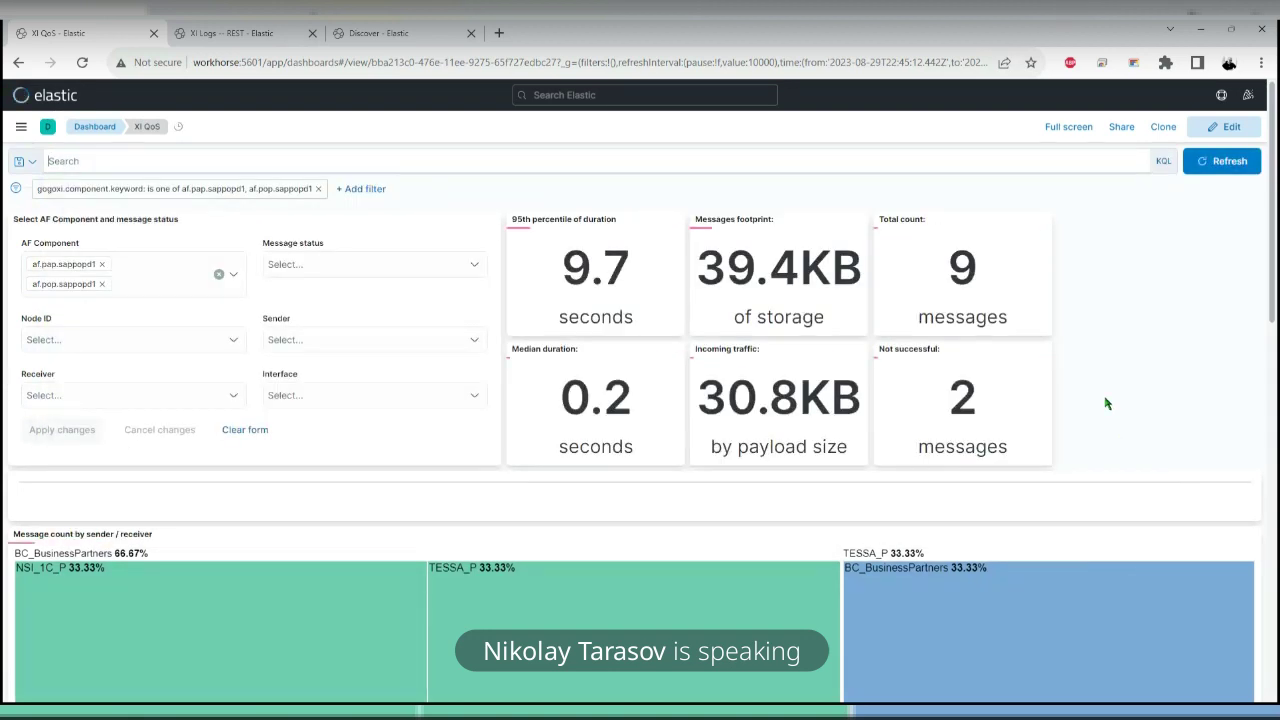
Filter the dashboard to the 15-60 min bucket of the Duration by time buckets (successful) chart
scroll(1100, 355, "down", 12)
scroll(534, 466, "up", 6)
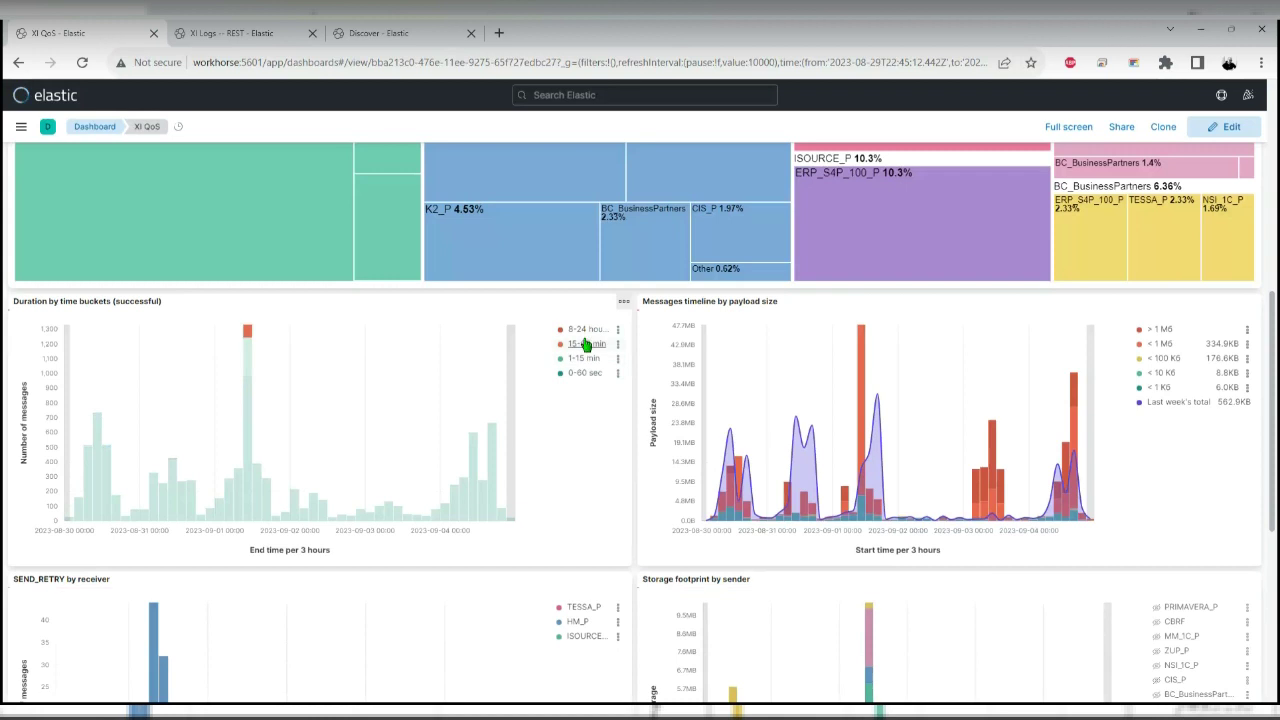
left_click(617, 330)
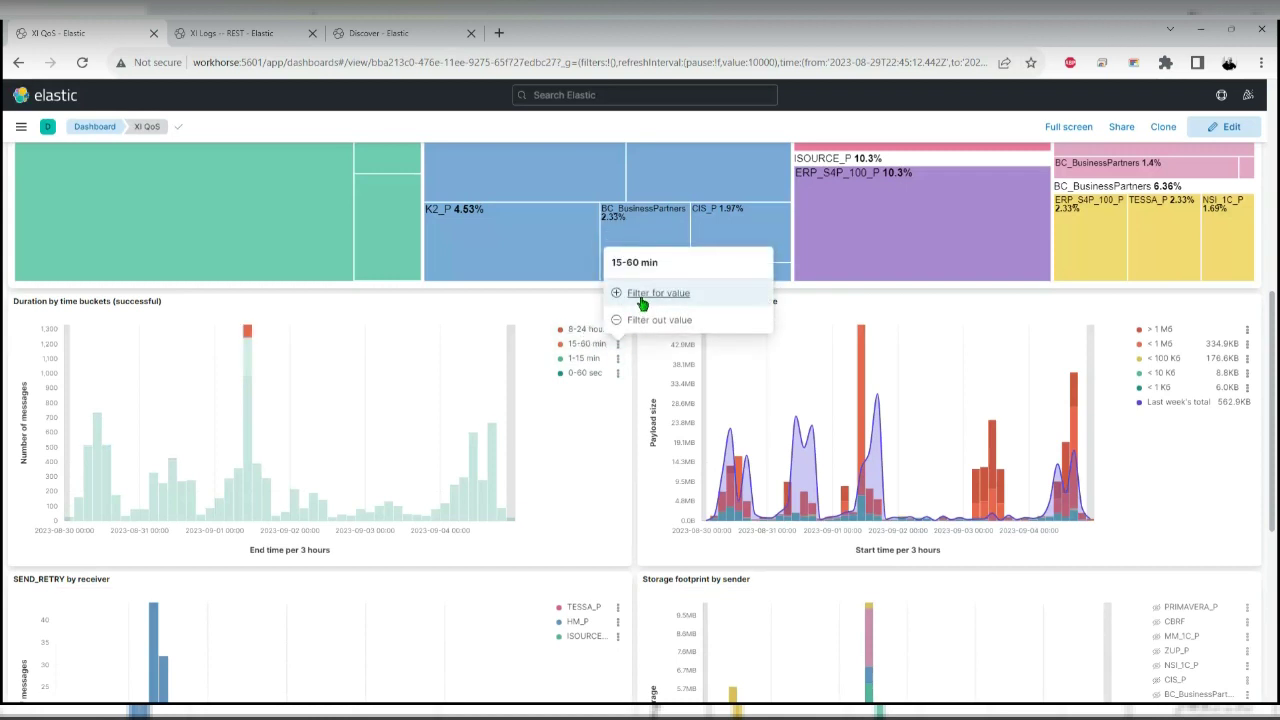
left_click(643, 295)
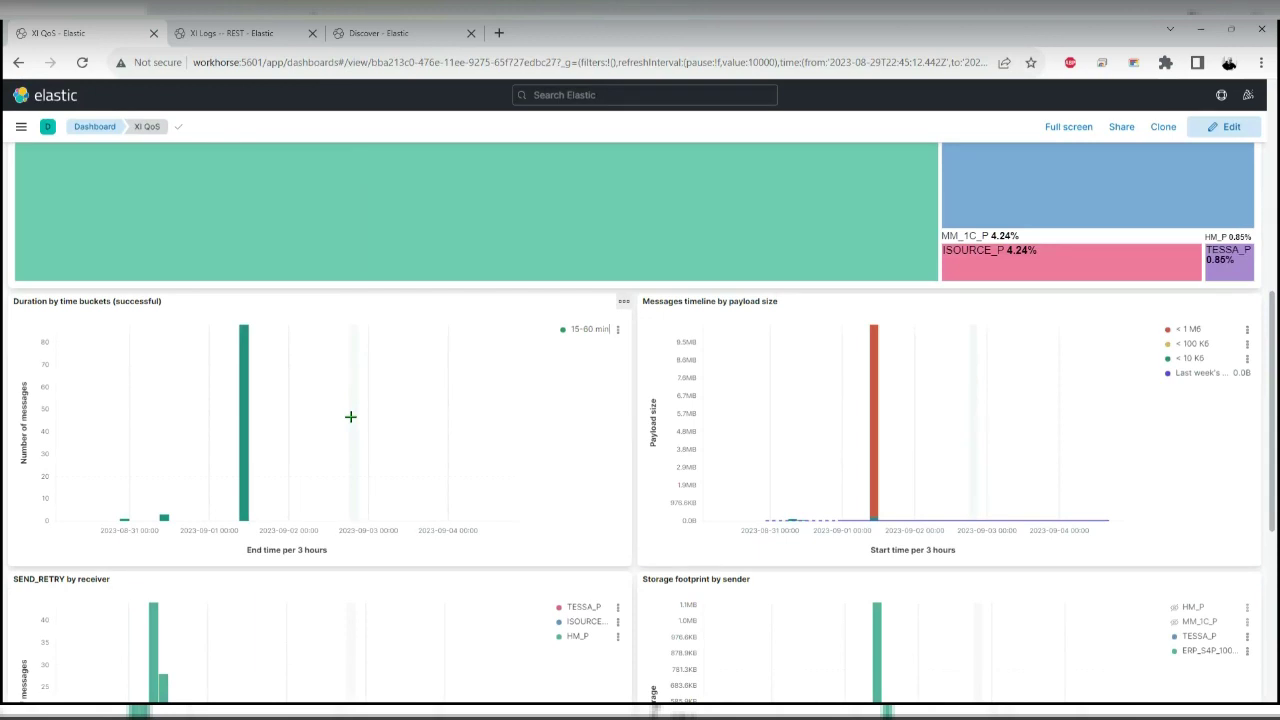
mouse_move(247, 402)
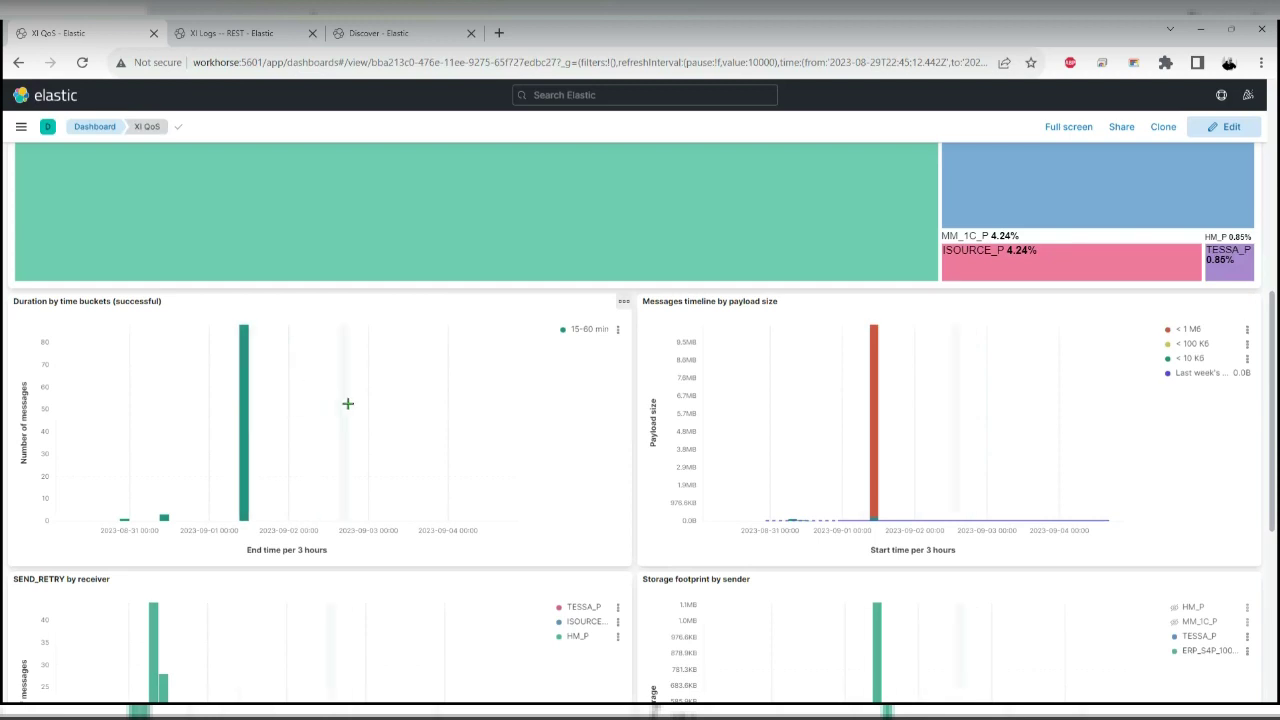
scroll(409, 403, "down", 1)
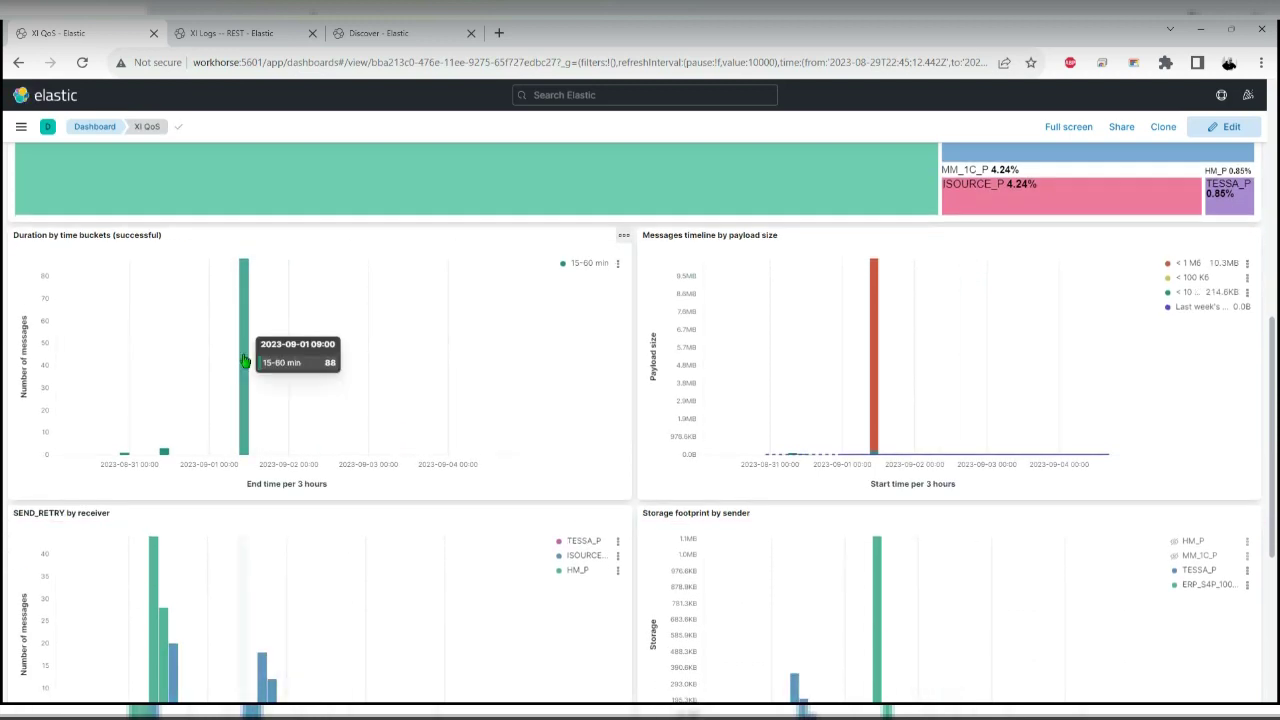
scroll(425, 430, "up", 5)
scroll(422, 420, "down", 4)
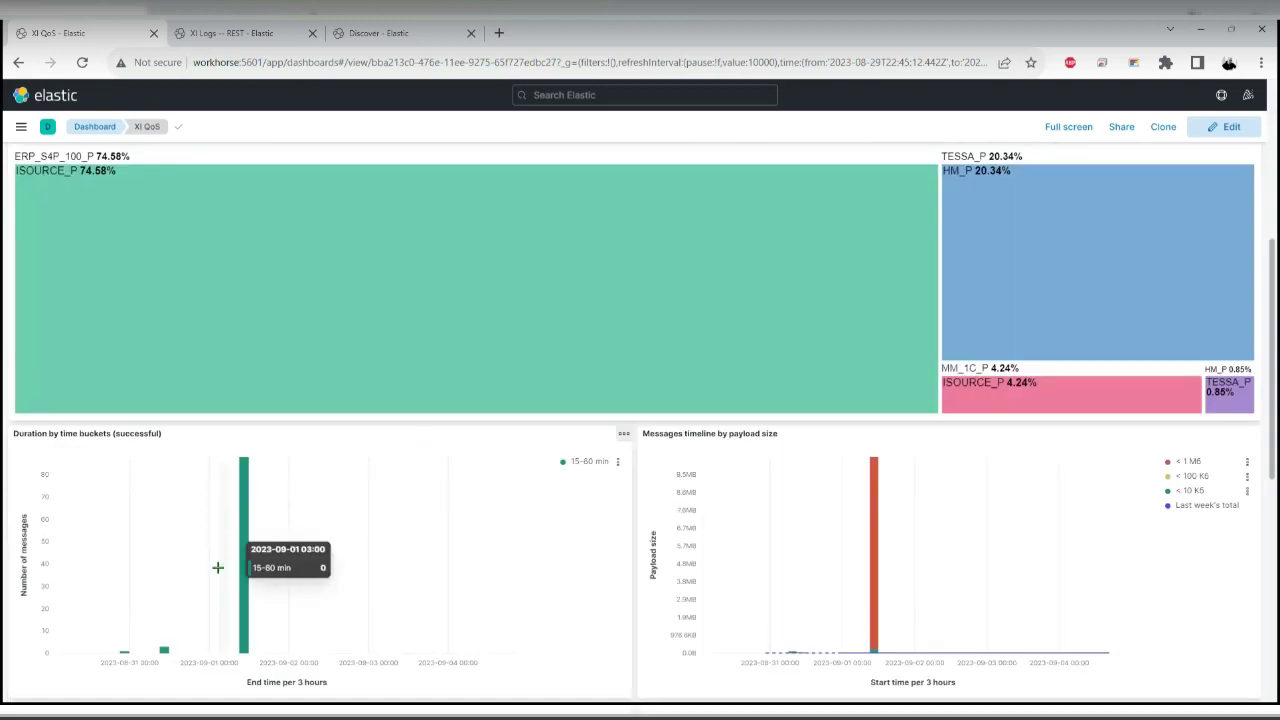
scroll(247, 543, "down", 1)
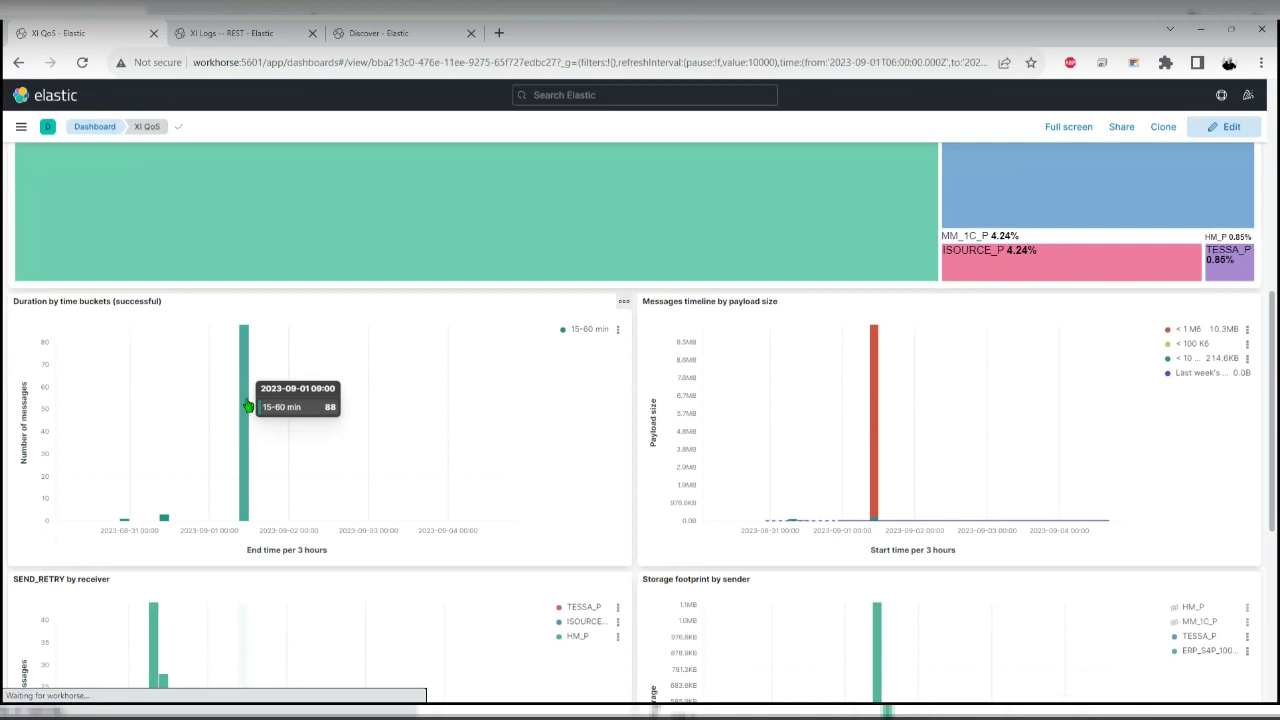
left_click(247, 406)
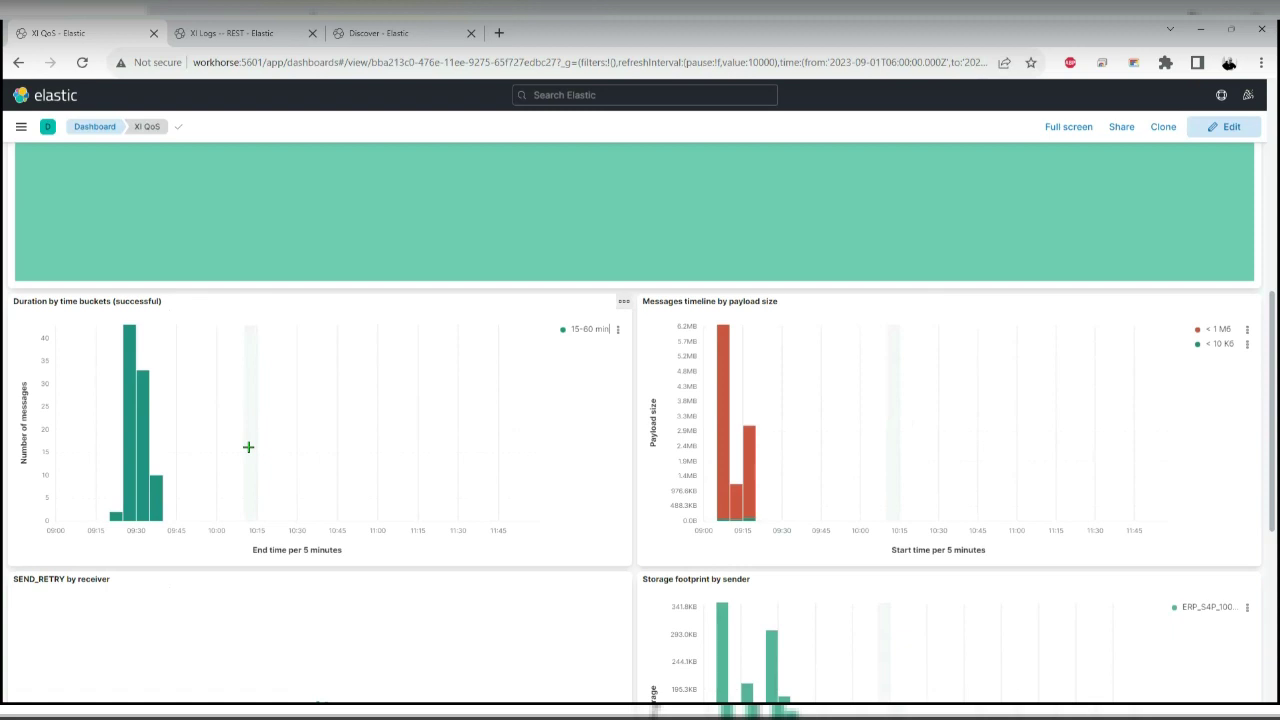
Switch to Discover and examine the field values of the expanded "Calling server: POST" audit log entry for the canceled message, then close it
left_click(380, 30)
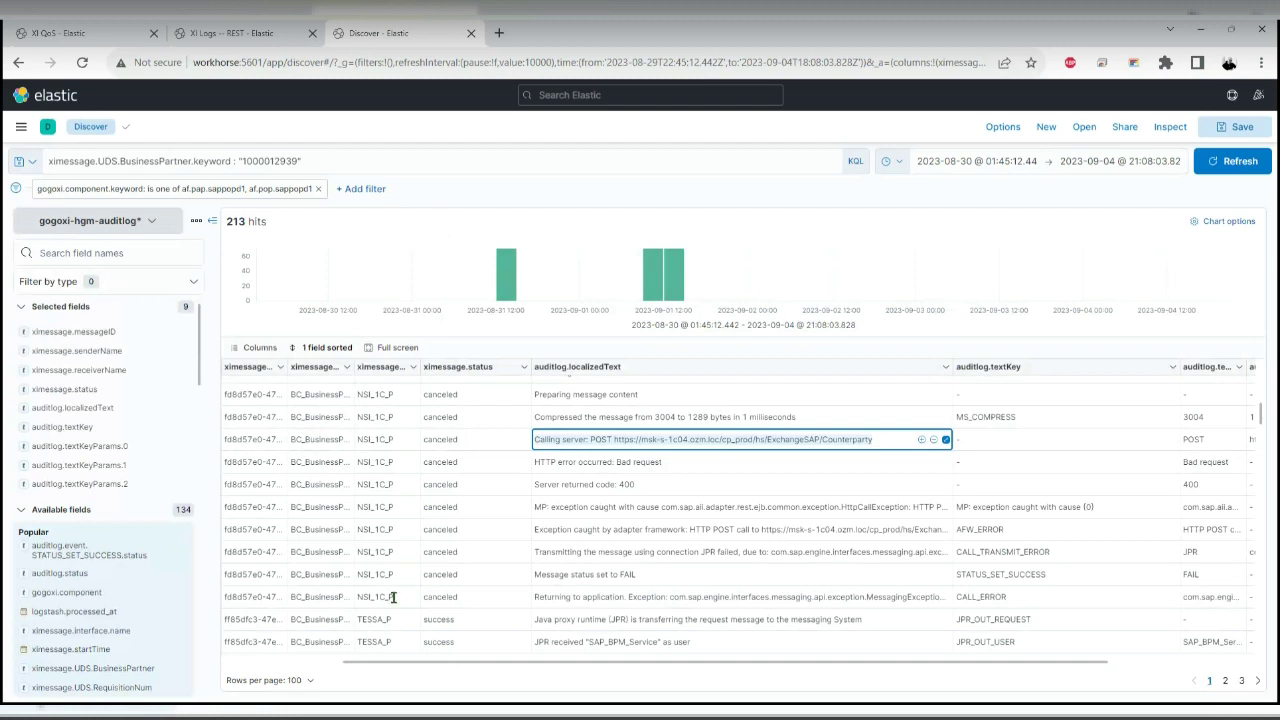
left_click_drag(397, 662, 278, 662)
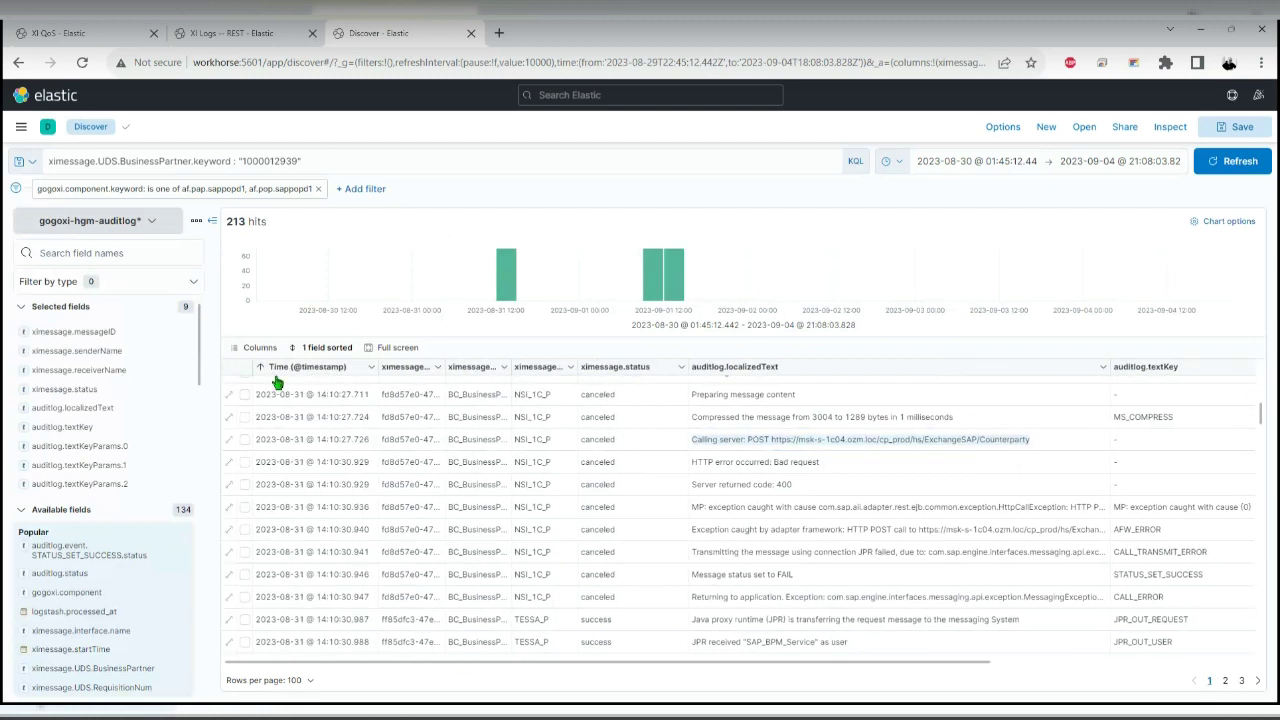
left_click(228, 442)
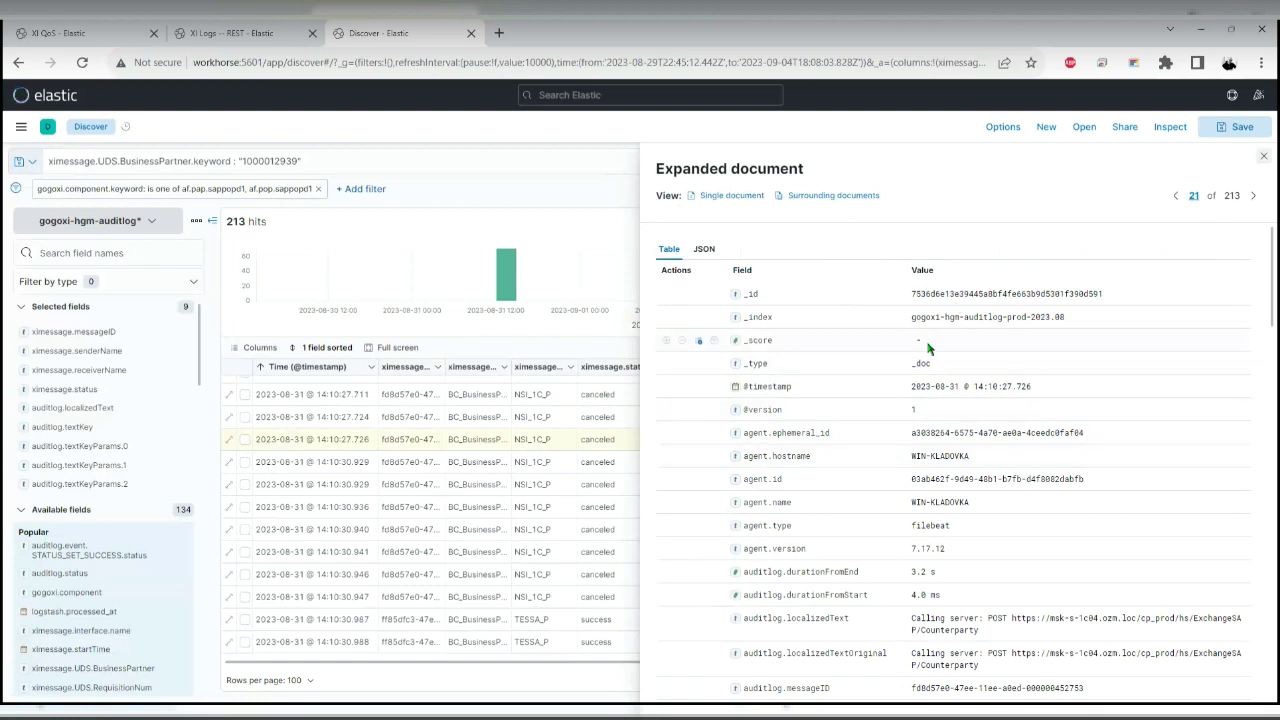
scroll(928, 350, "down", 3)
scroll(860, 305, "up", 3)
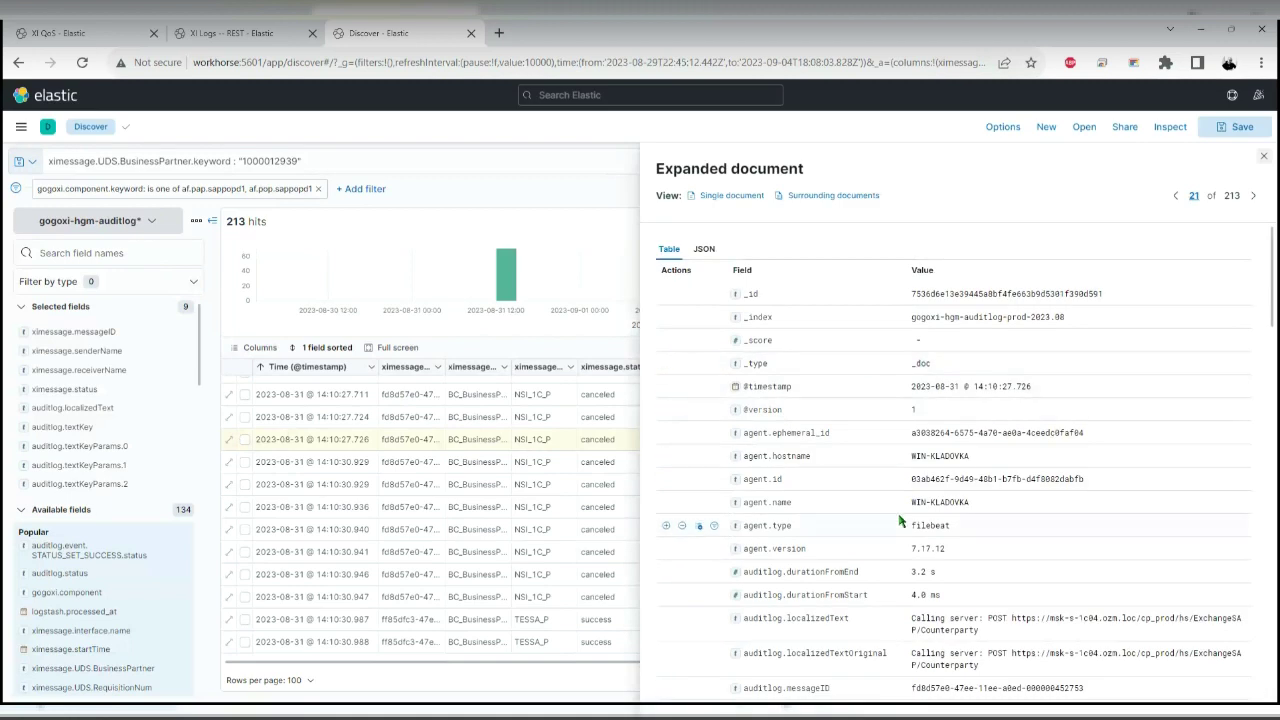
scroll(938, 520, "down", 3)
scroll(960, 434, "down", 2)
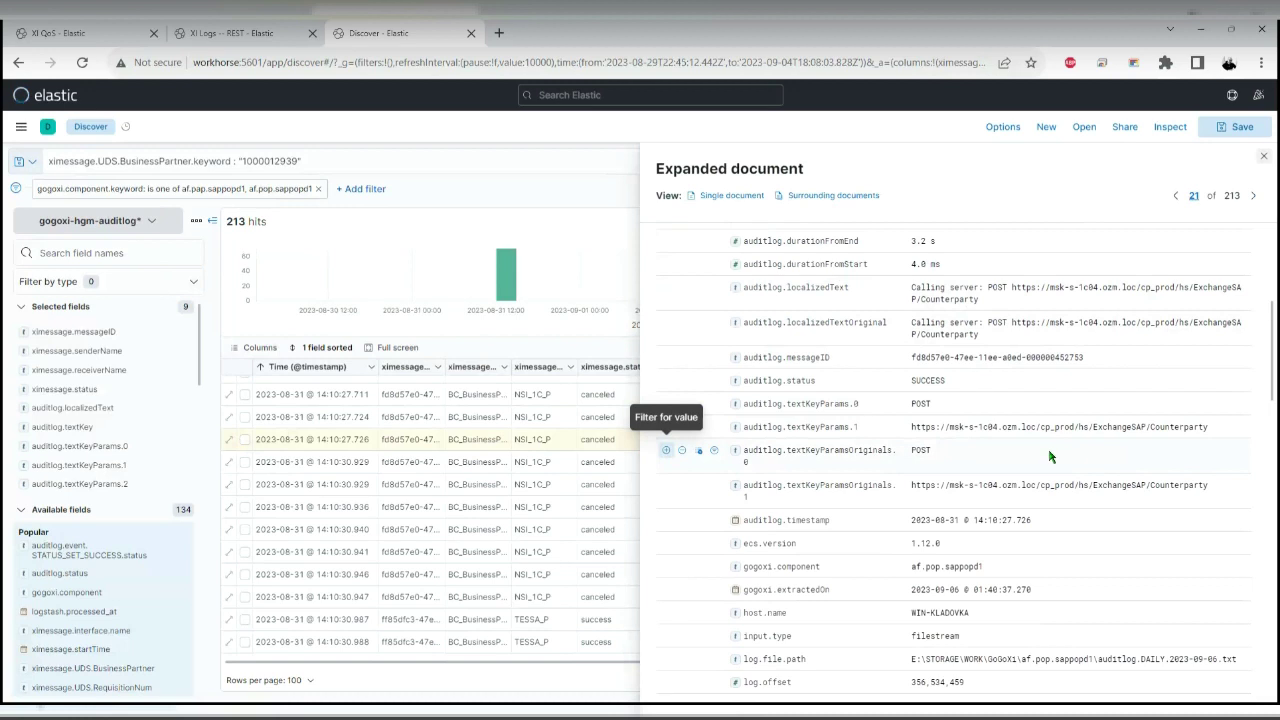
scroll(955, 487, "down", 3)
scroll(955, 487, "down", 2)
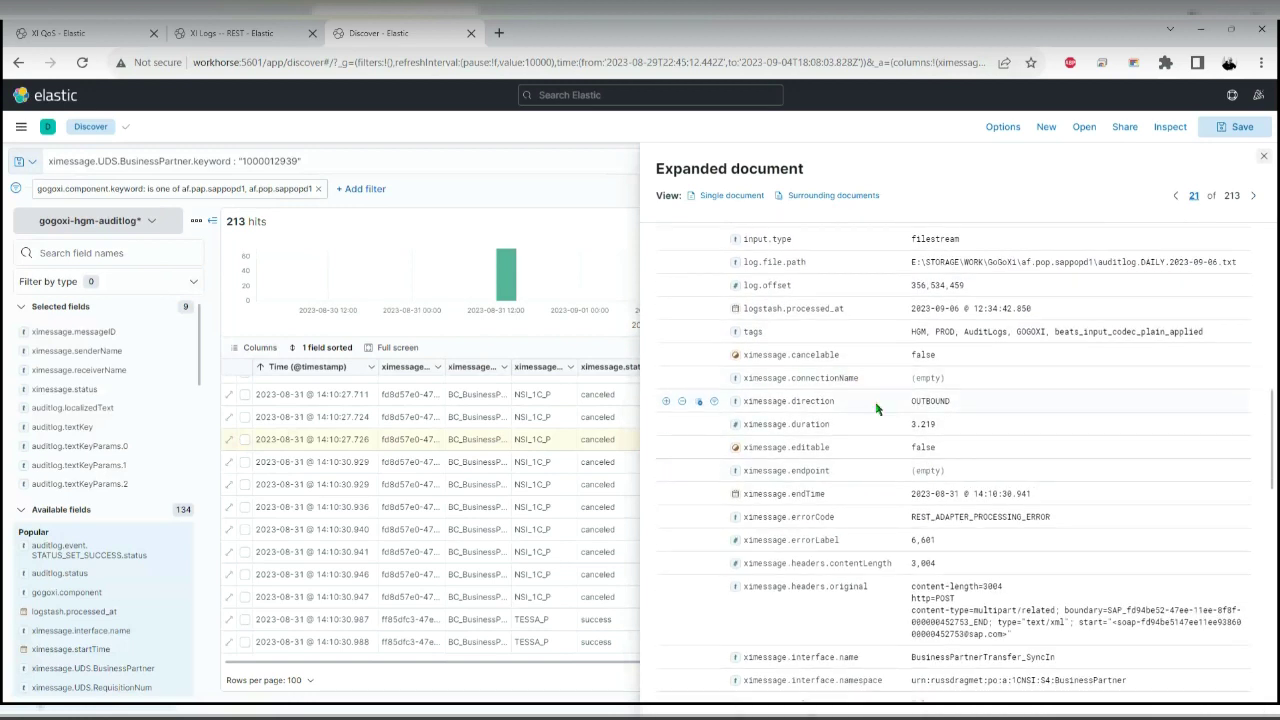
key("Escape")
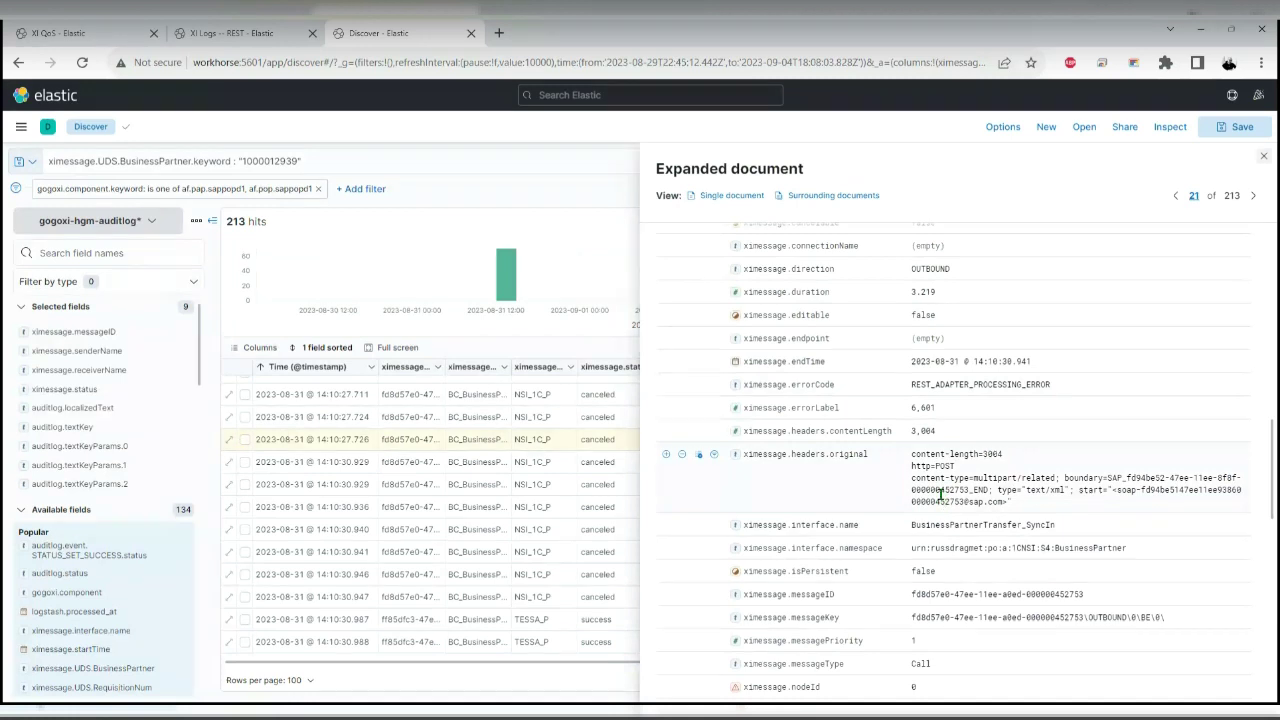
scroll(940, 492, "down", 2)
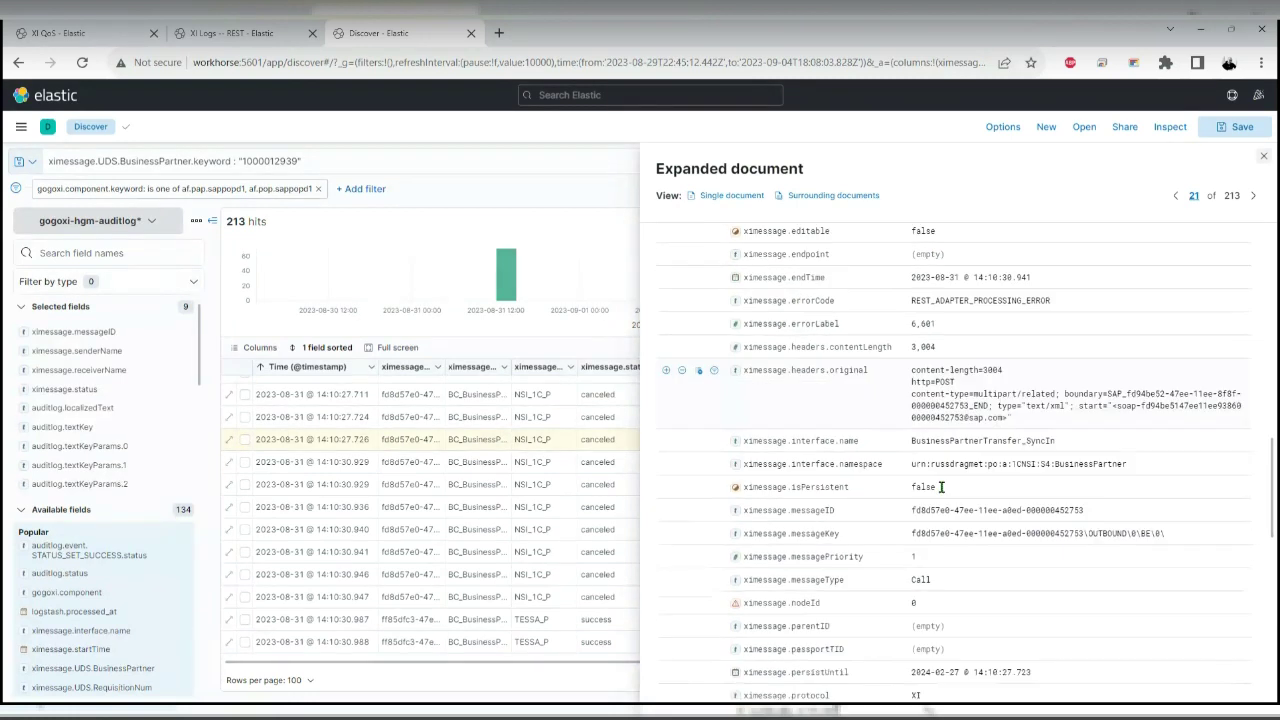
Return to the XI QoS dashboard and check its active filters
left_click(215, 28)
left_click(80, 33)
scroll(506, 451, "up", 6)
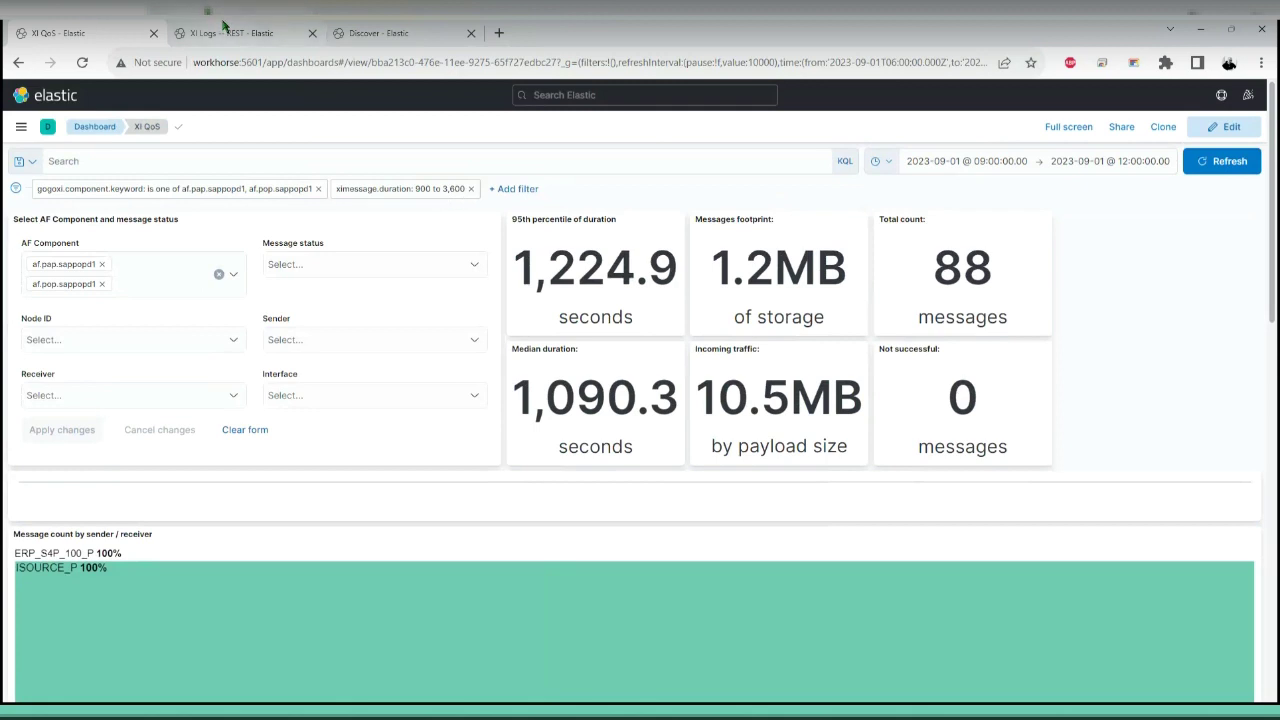
In Discover, start a new filter on the ximessage.duration field with the operator is between
left_click(379, 24)
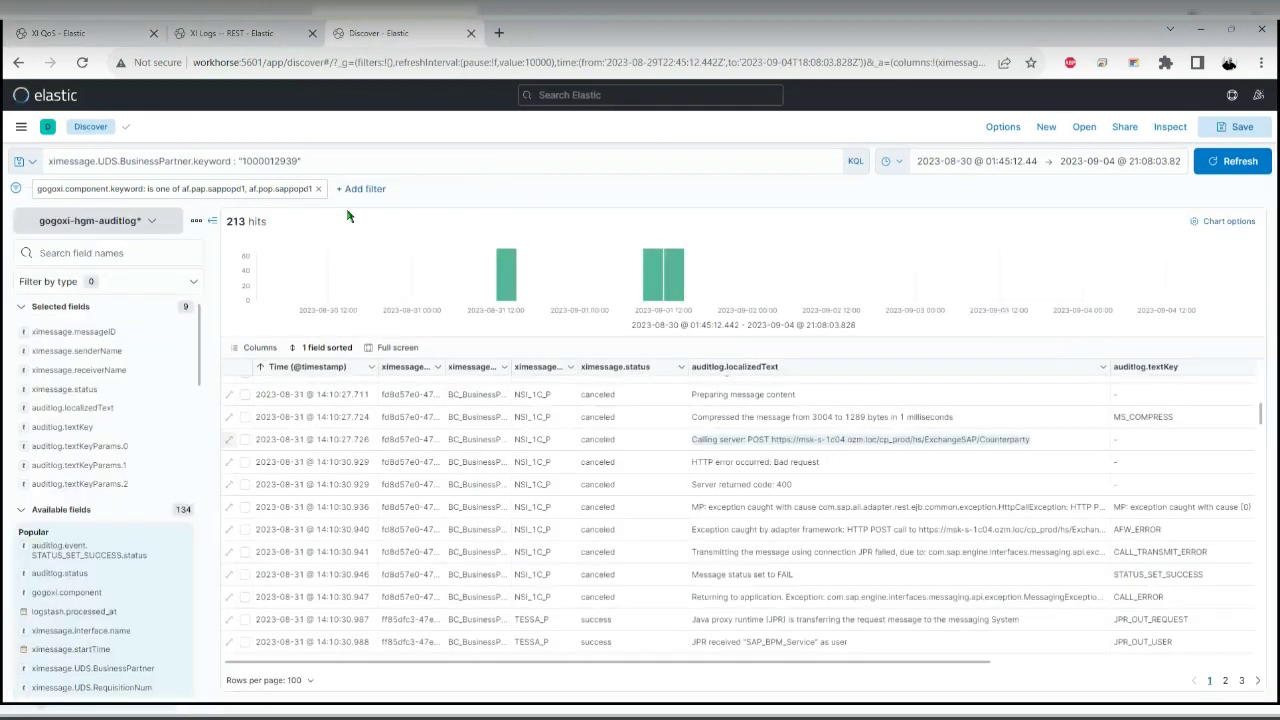
left_click(361, 188)
left_click(473, 287)
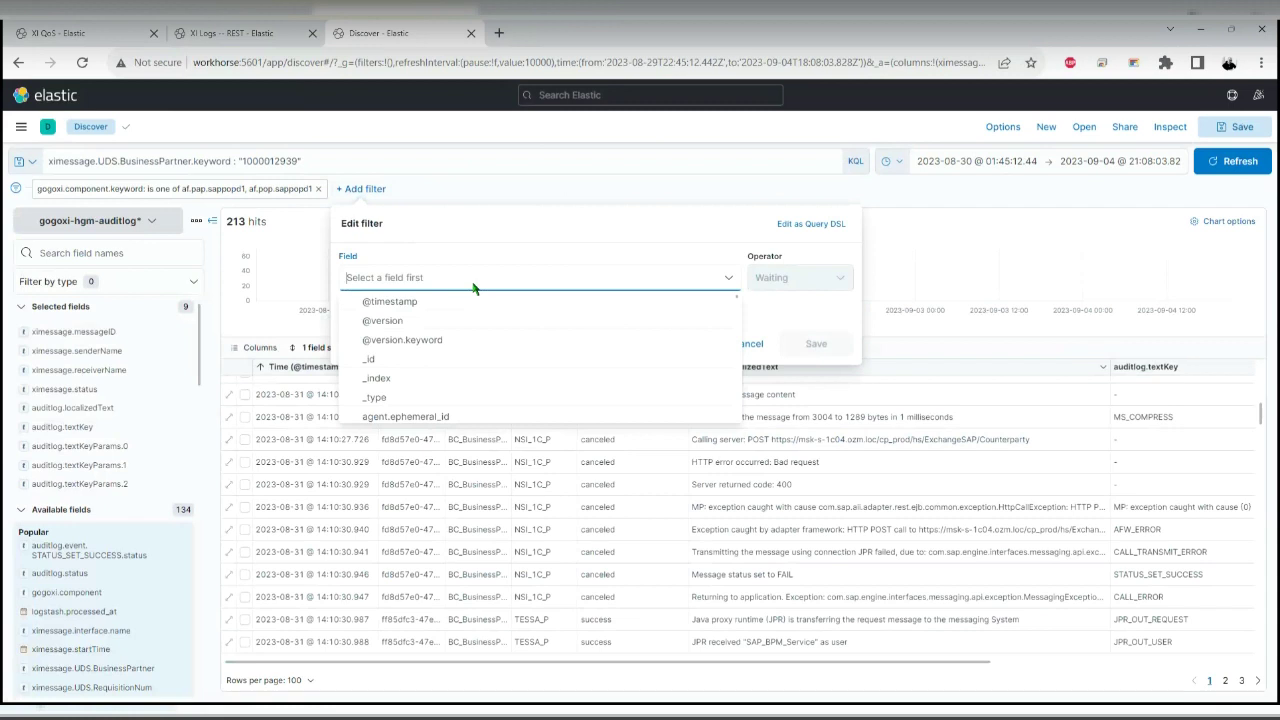
type("BFK")
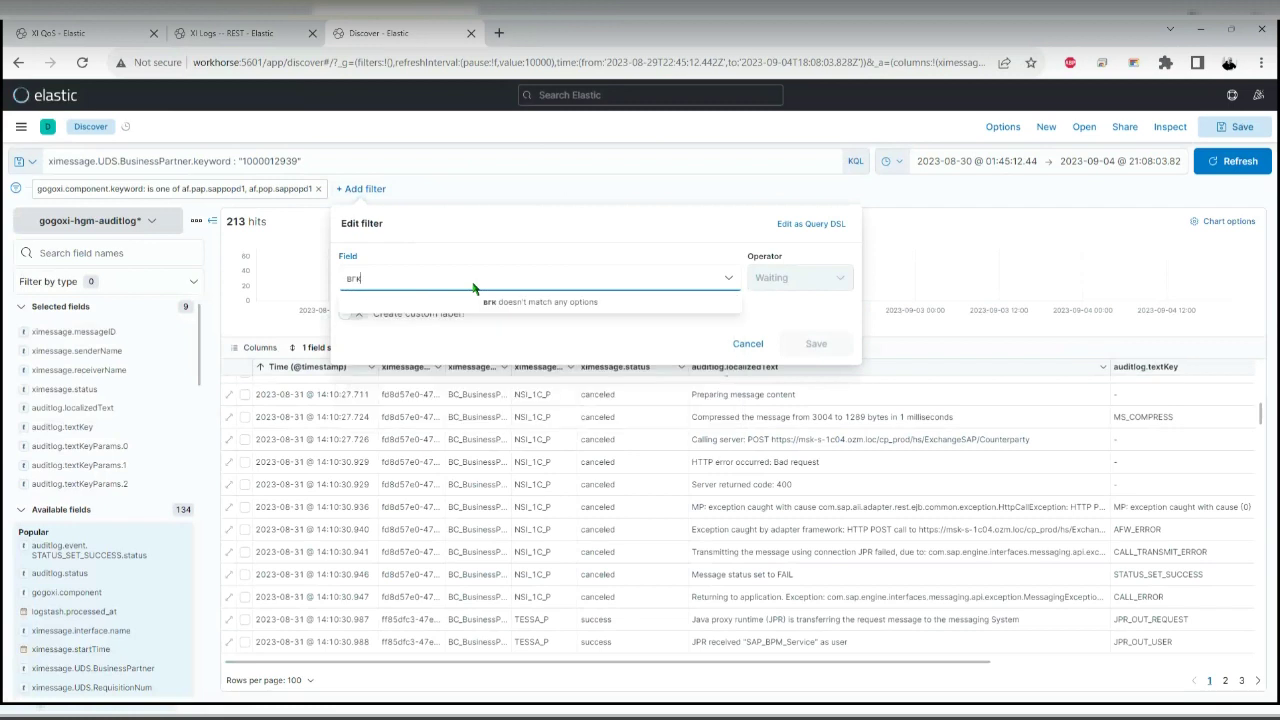
key("BackSpace")
key("BackSpace")
key("BackSpace")
type("durat")
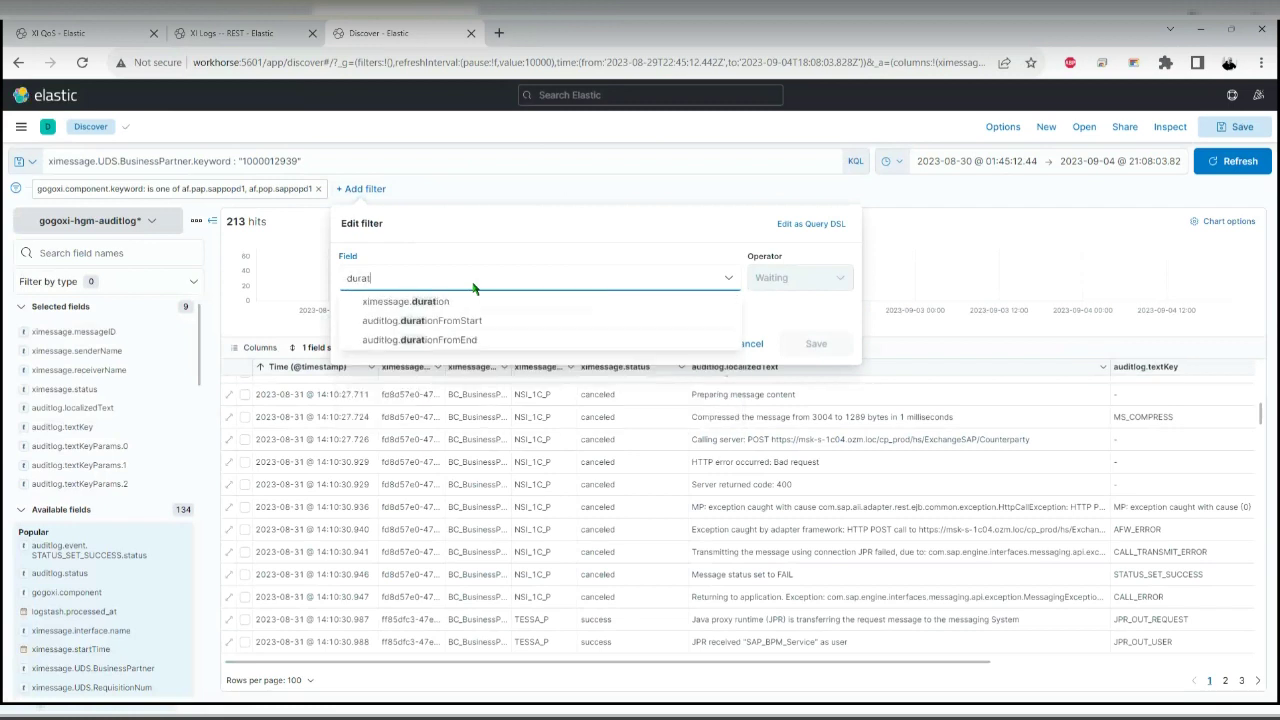
left_click(486, 303)
left_click(806, 279)
left_click(812, 363)
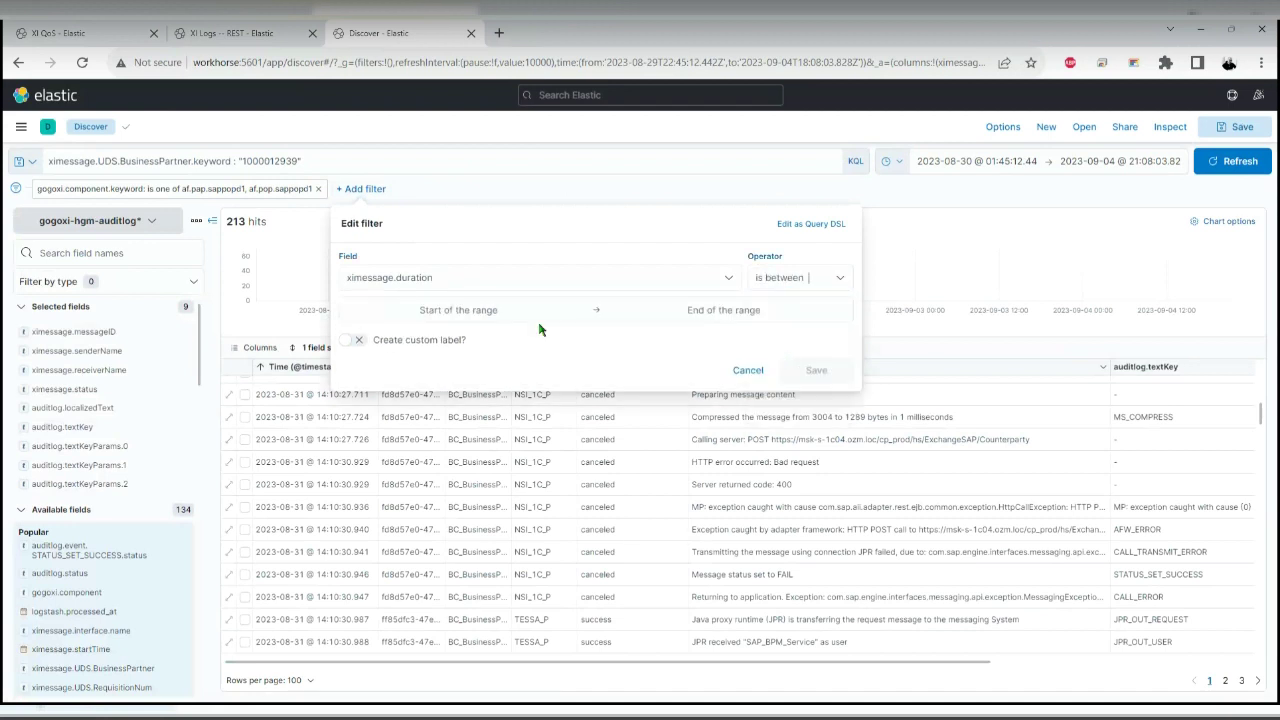
Set the duration filter's range from 900 to 3600 and save the filter
left_click(448, 314)
type("900")
key("Tab")
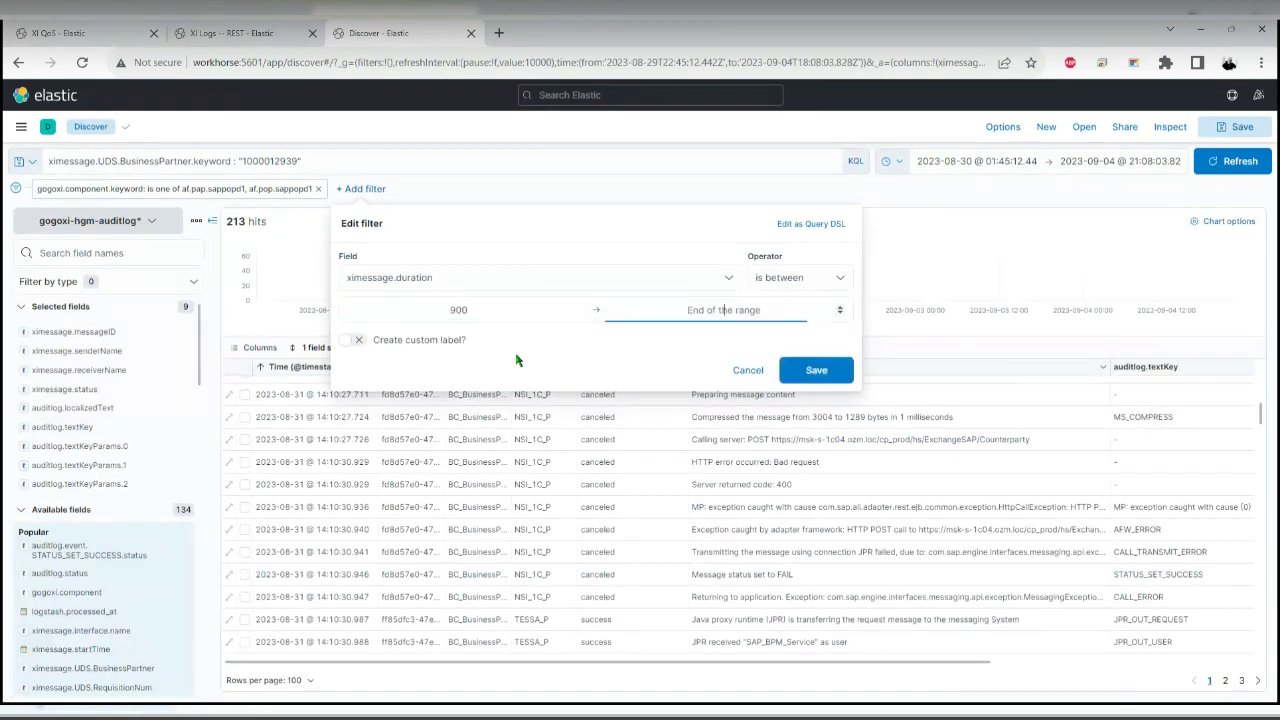
type("3600")
left_click(796, 372)
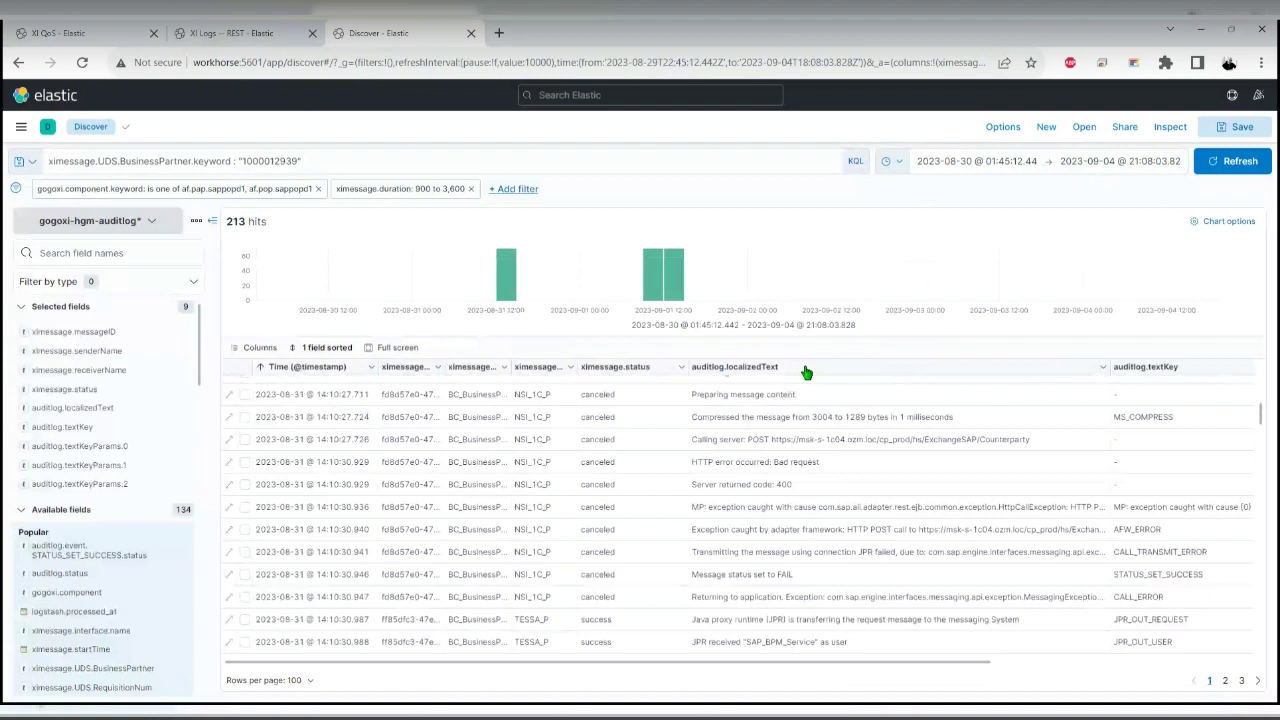
Clear the business partner search query in Discover and apply the change
left_click_drag(344, 162, 70, 162)
key("BackSpace")
key("Return")
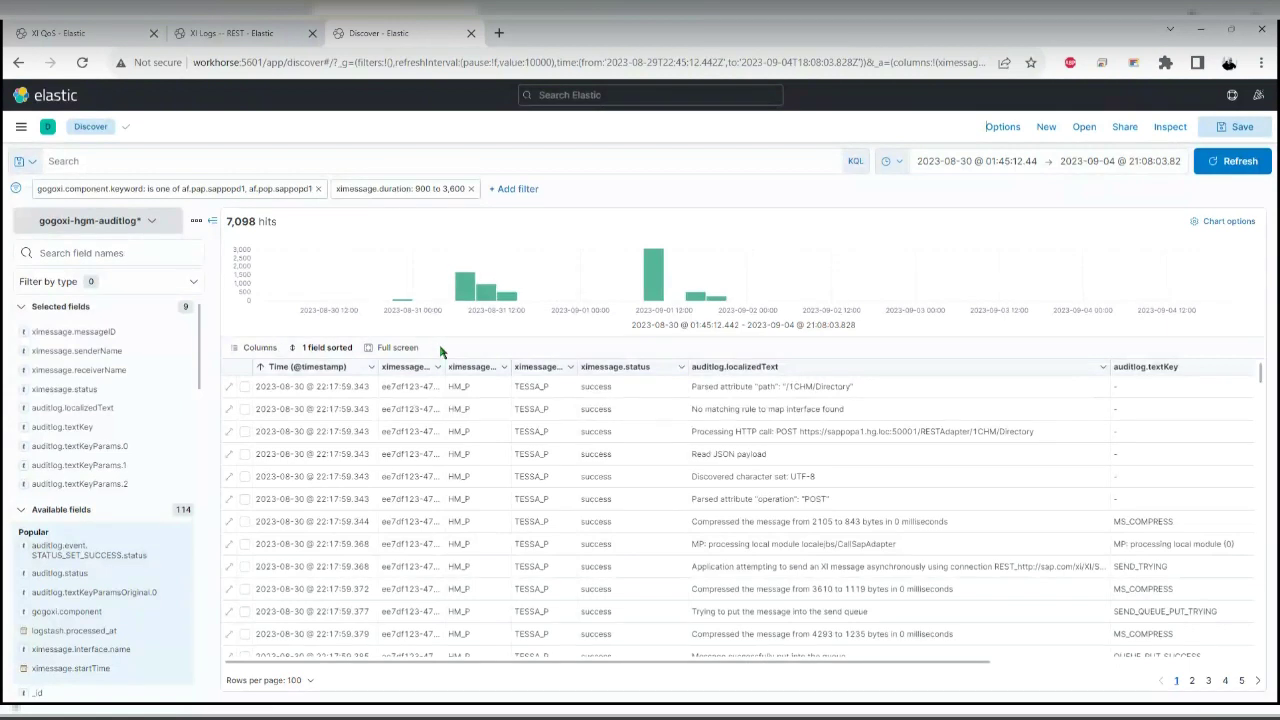
Change the index pattern from the audit log to gogoxi-hgm-msg*
left_click(150, 221)
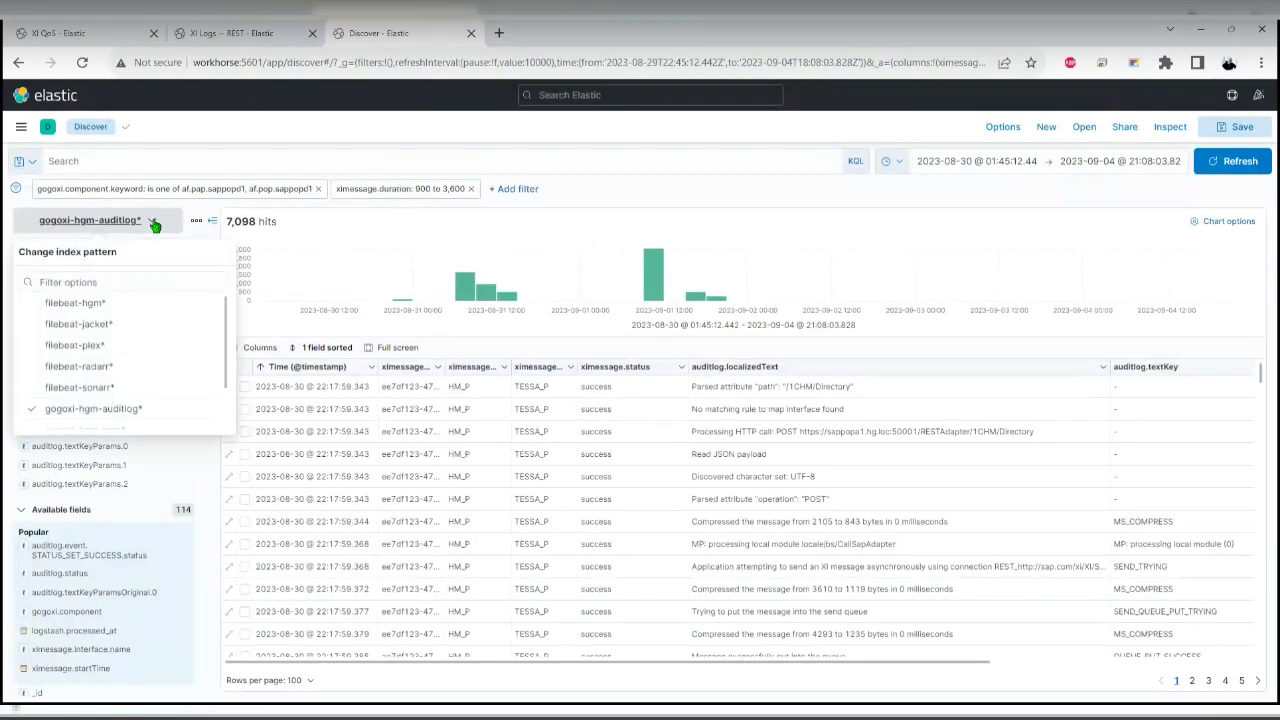
scroll(158, 398, "down", 1)
left_click(134, 381)
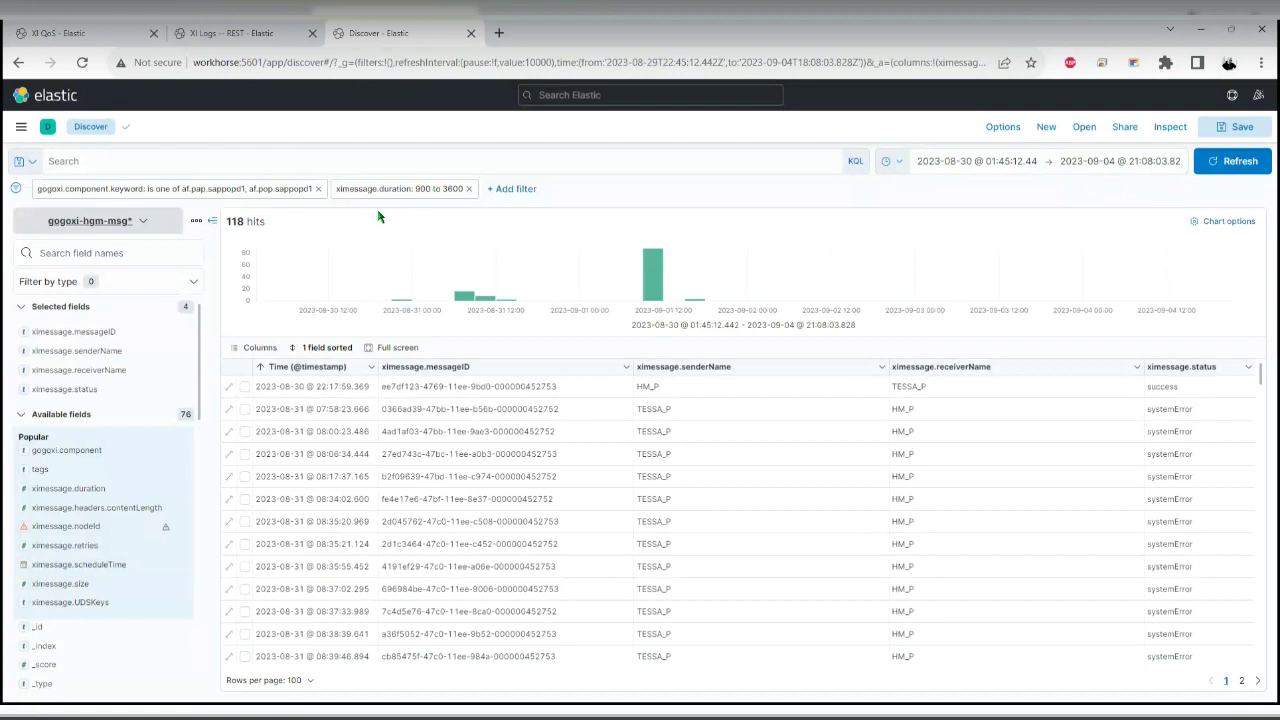
Look through the list of available fields for the gogoxi-hgm-msg* index pattern
left_click(212, 220)
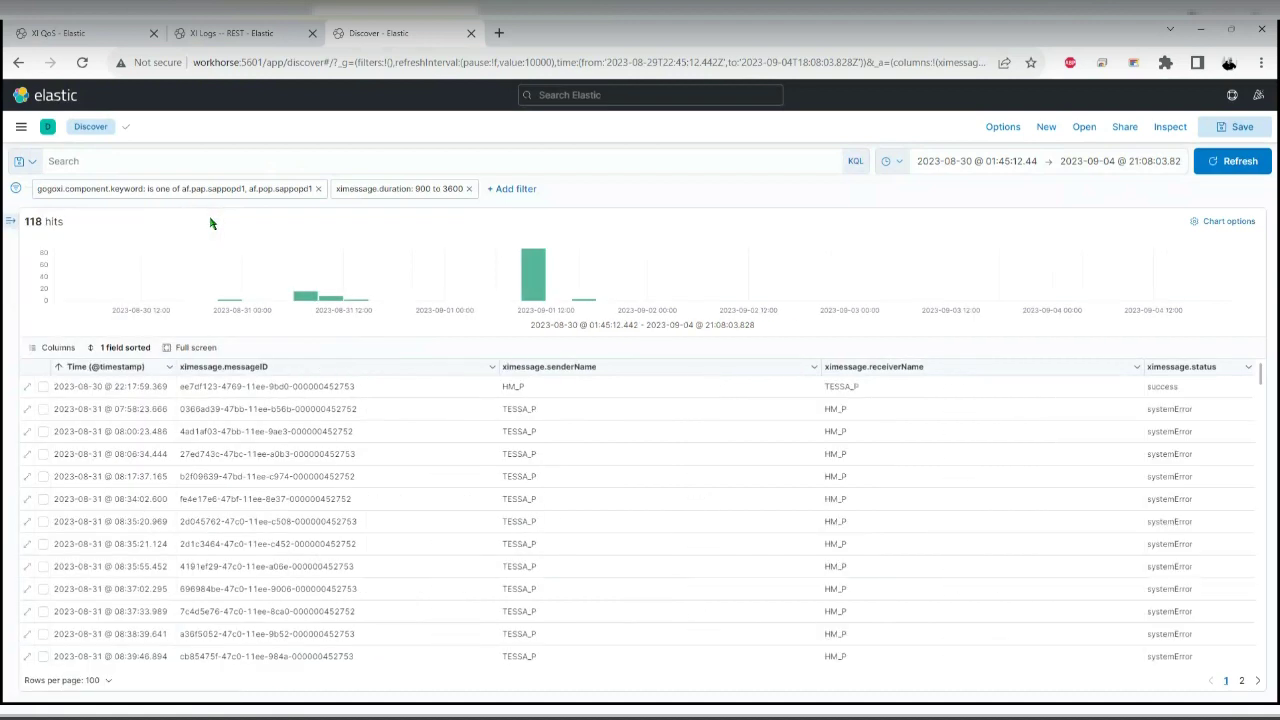
left_click(12, 223)
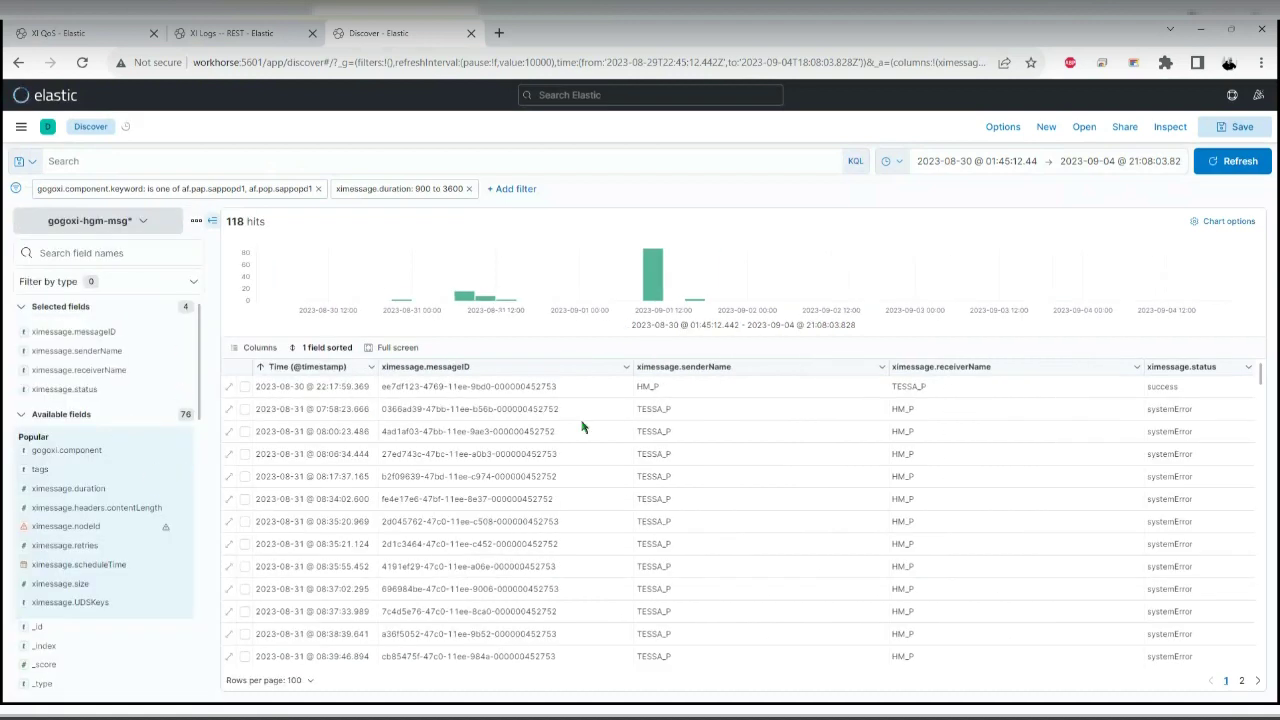
scroll(126, 443, "down", 3)
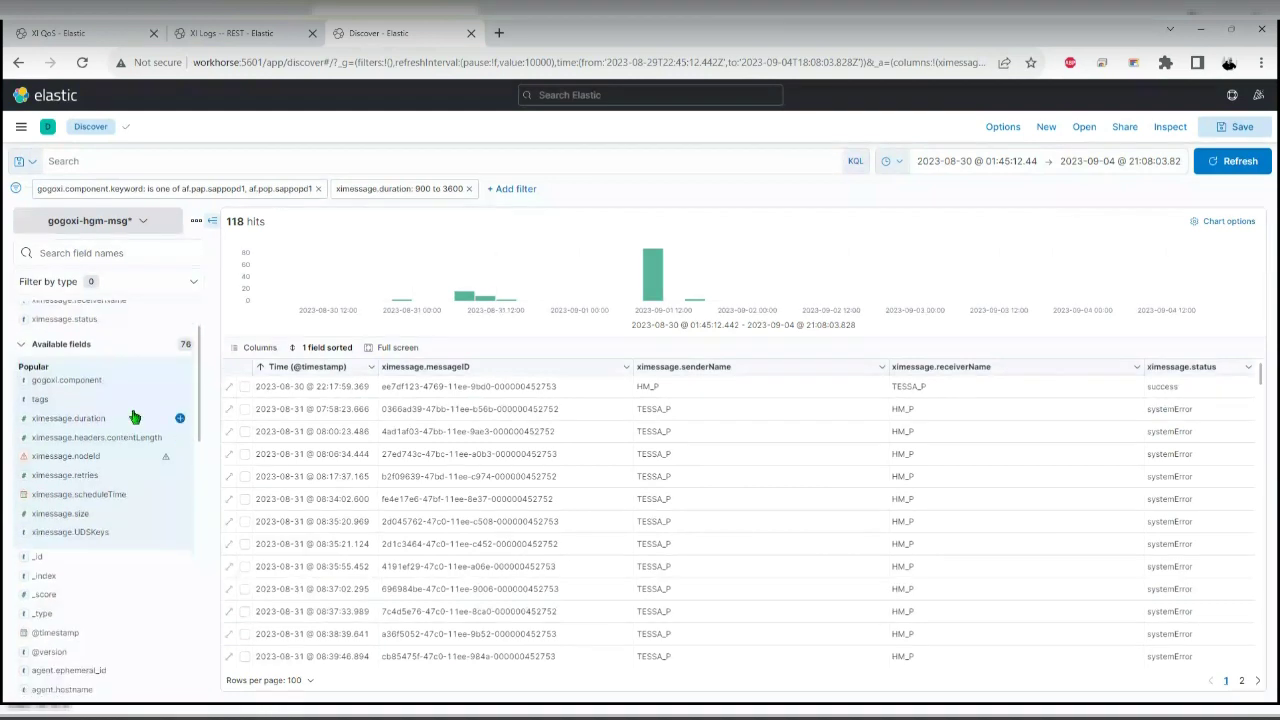
scroll(90, 410, "down", 4)
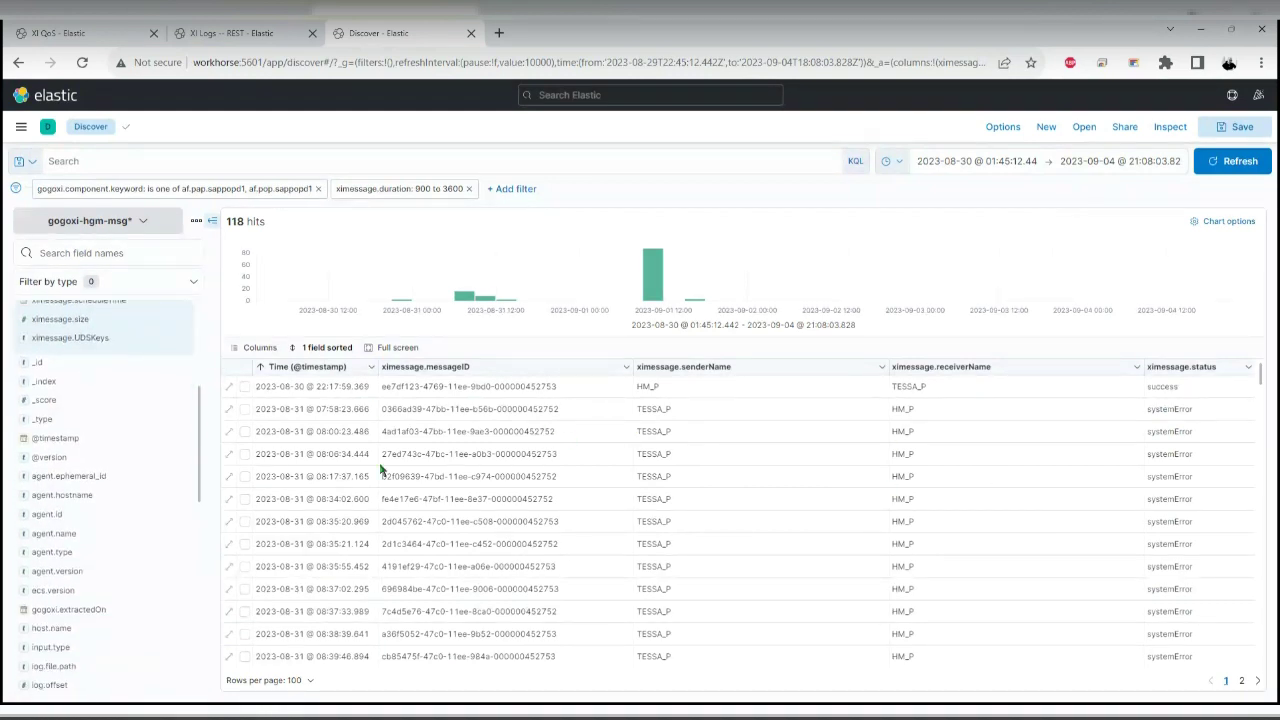
scroll(116, 440, "down", 10)
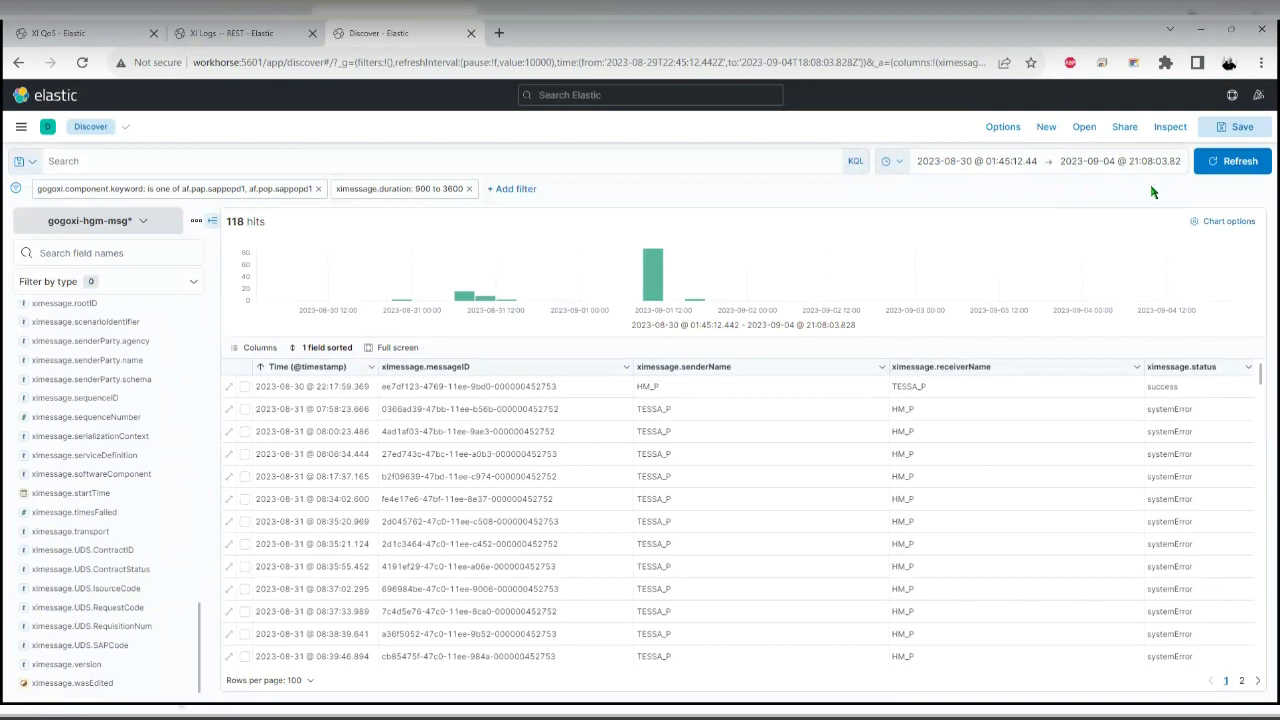
Open the CSV Reports sharing option for the filtered message search
mouse_move(829, 424)
left_click(1121, 130)
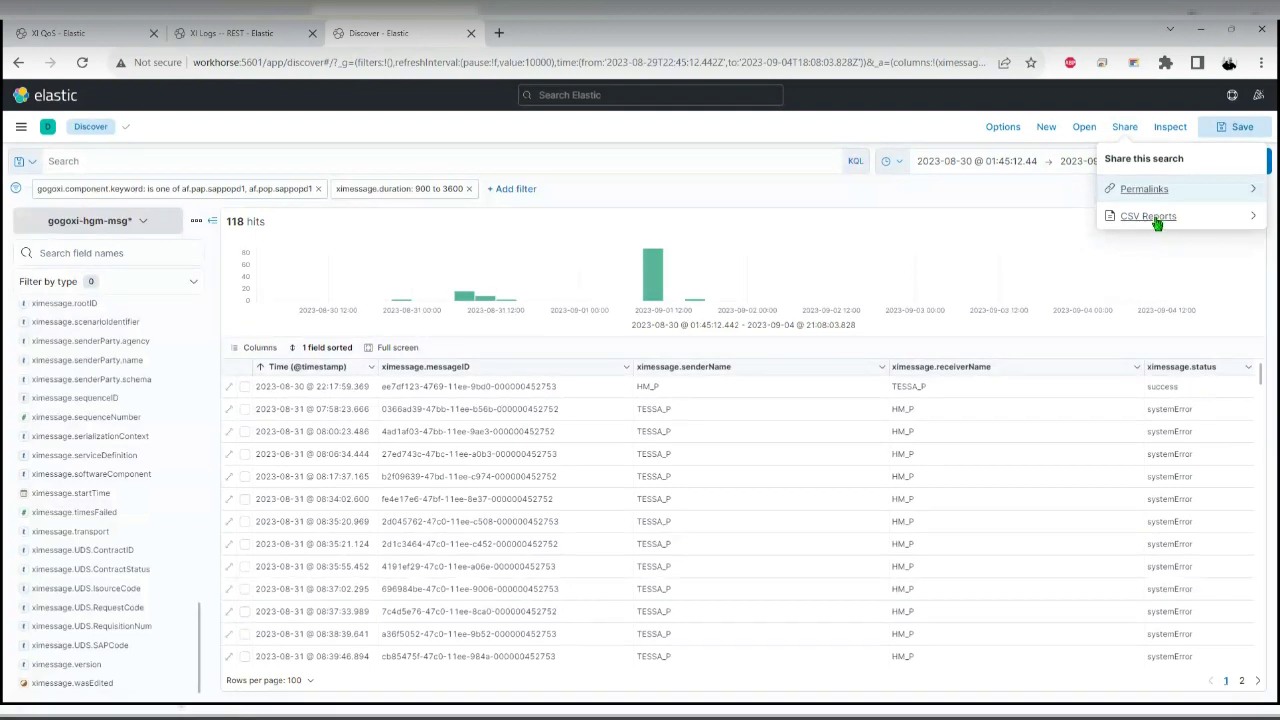
left_click(1150, 217)
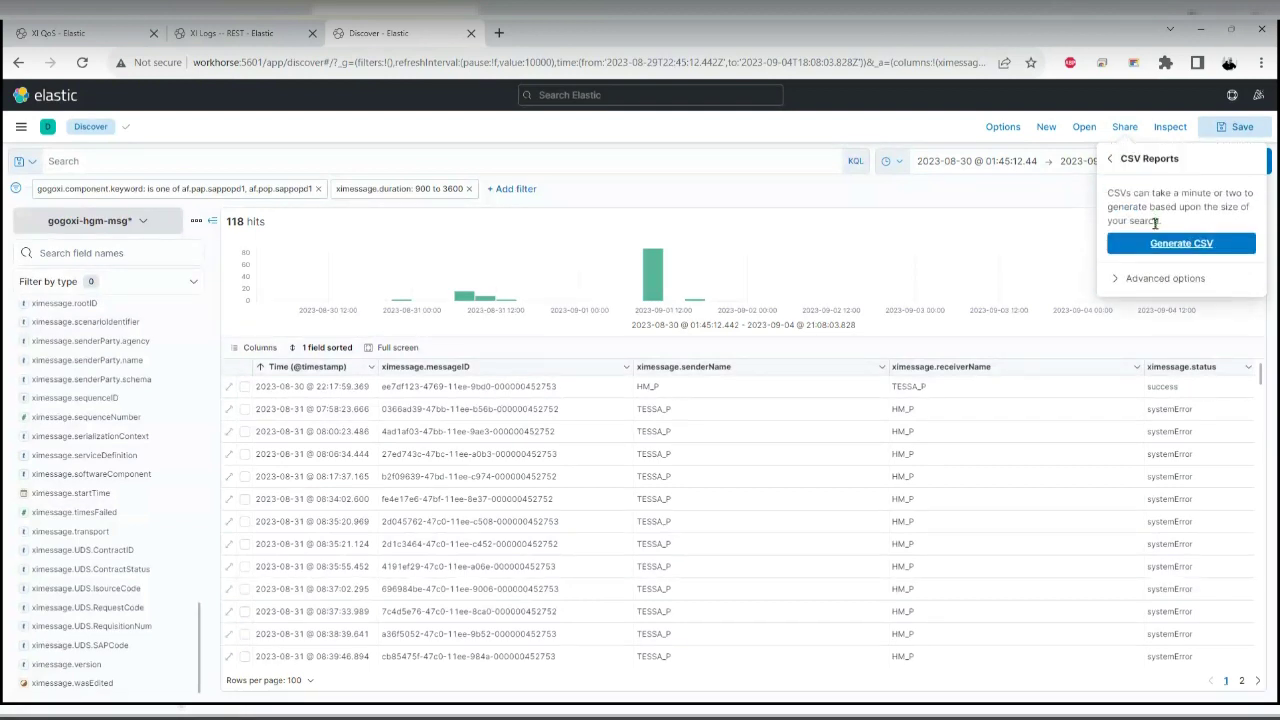
left_click(1175, 246)
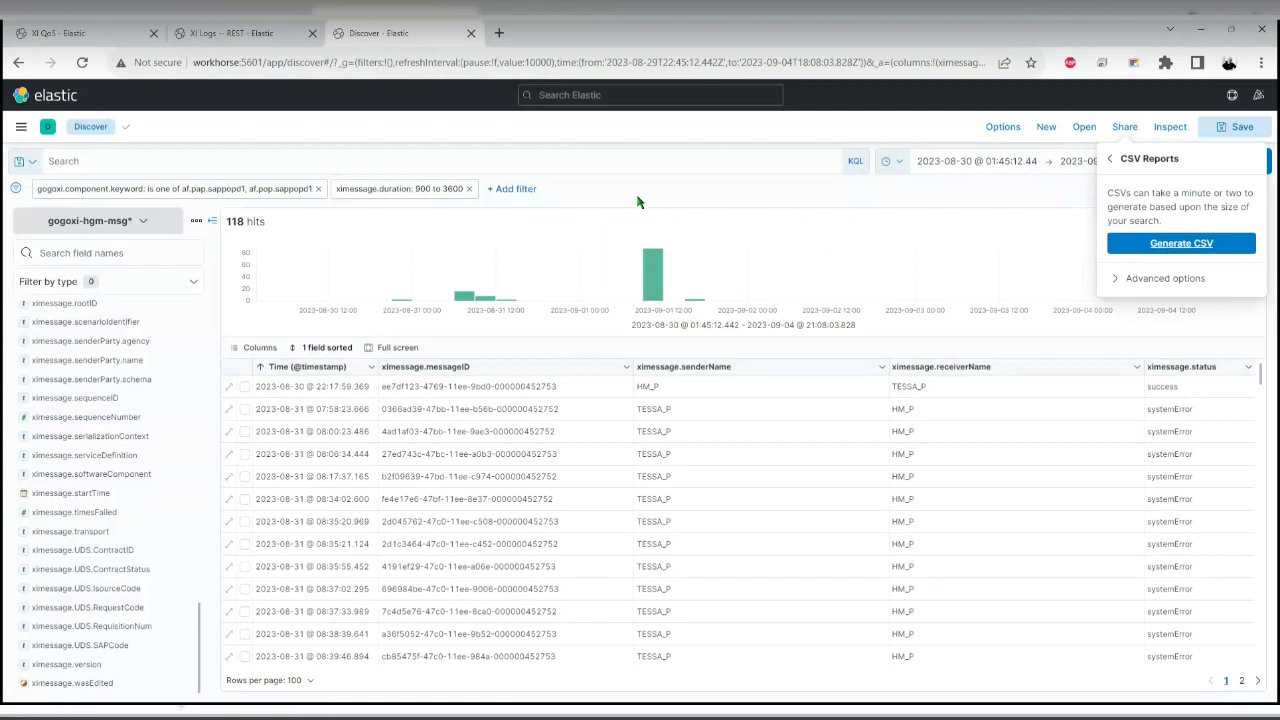
Remove the ximessage.duration filter and change the index pattern back to gogoxi-hgm-auditlog*
left_click(470, 191)
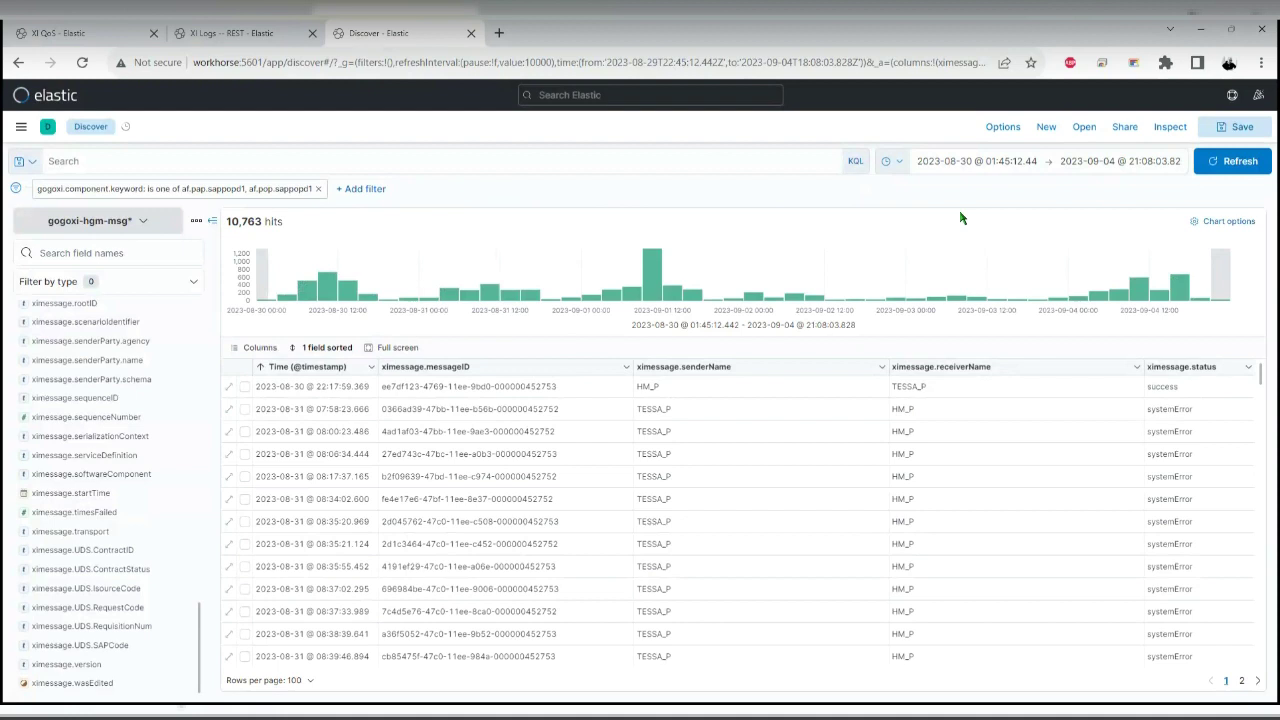
left_click(118, 222)
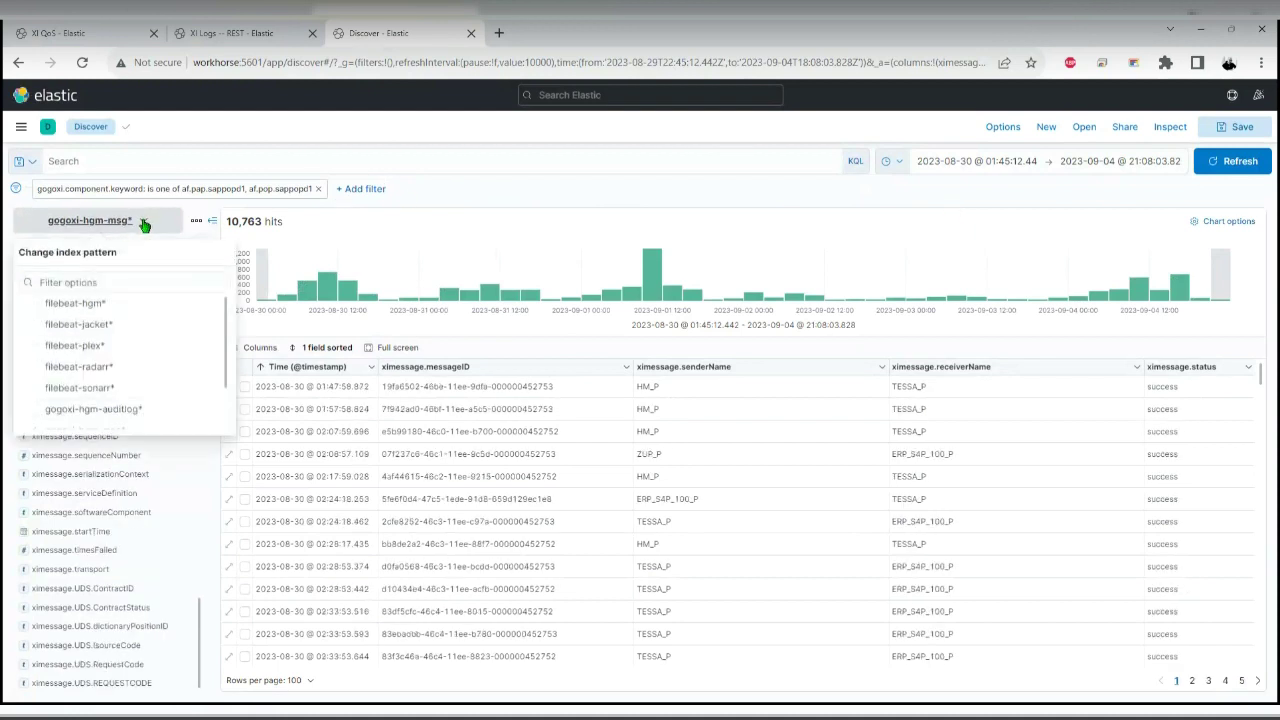
left_click(176, 398)
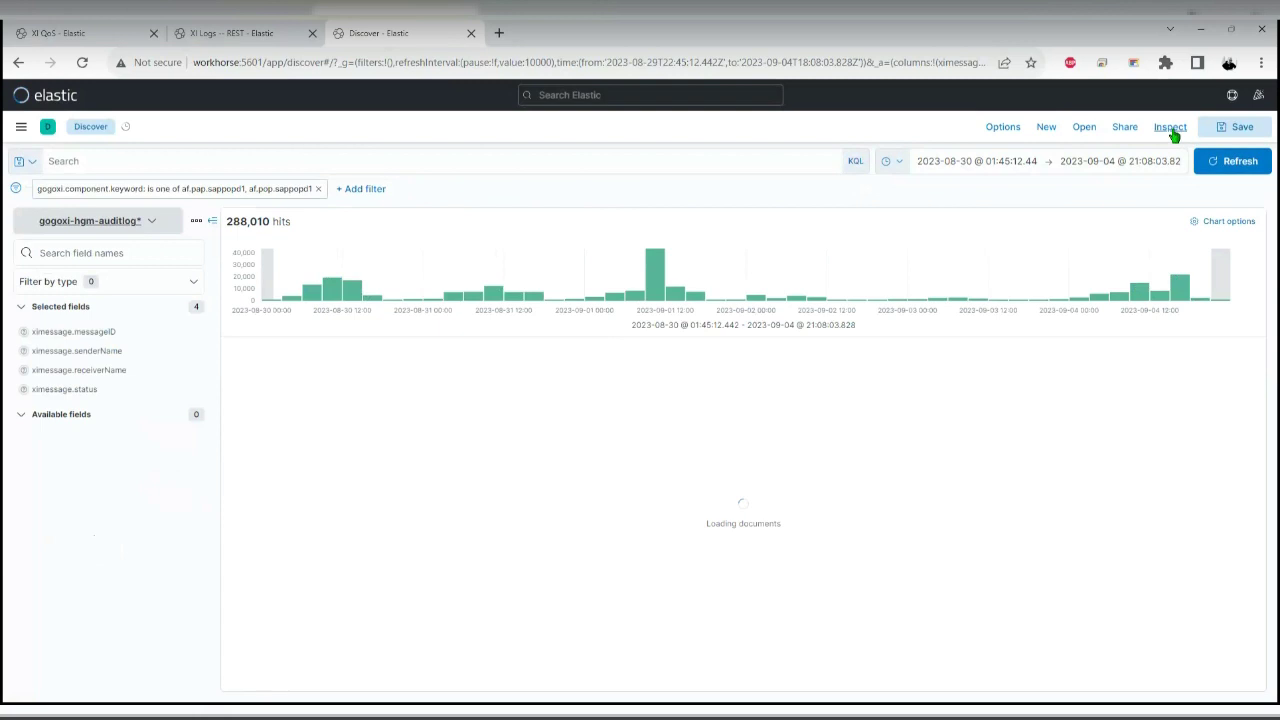
Generate a CSV report of the gogoxi-hgm-auditlog* search results
left_click(1117, 129)
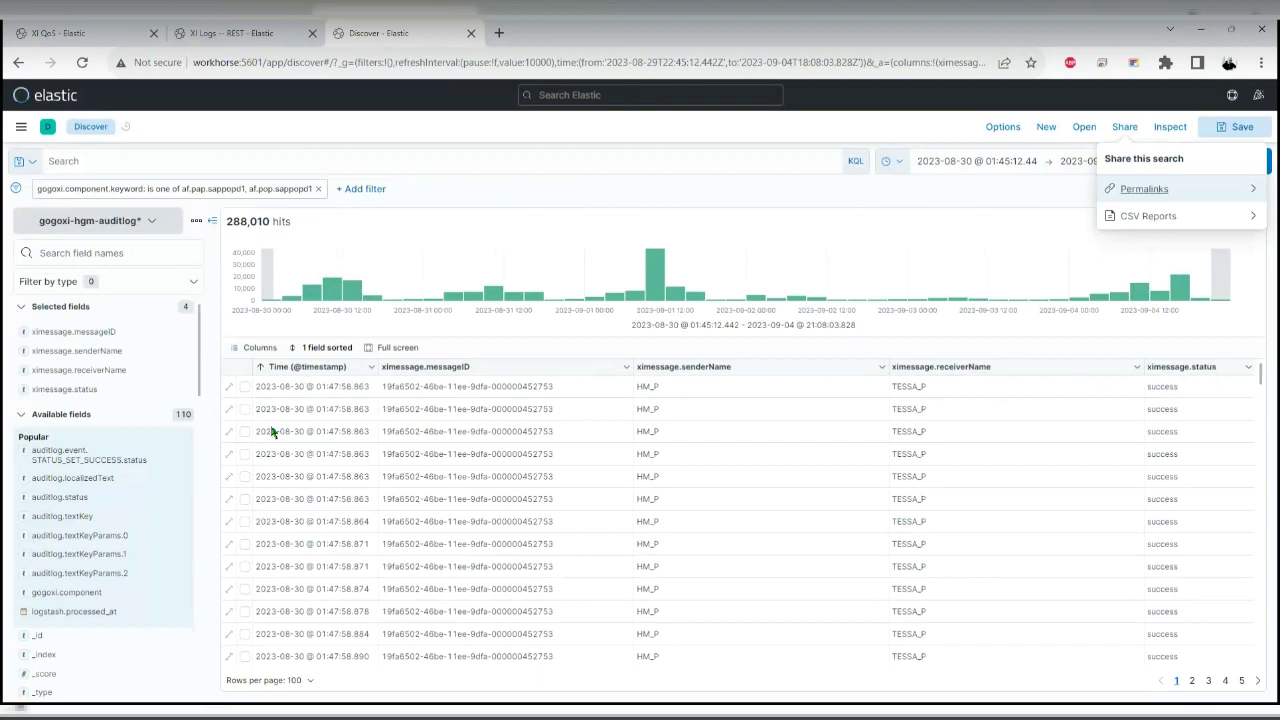
left_click(1193, 215)
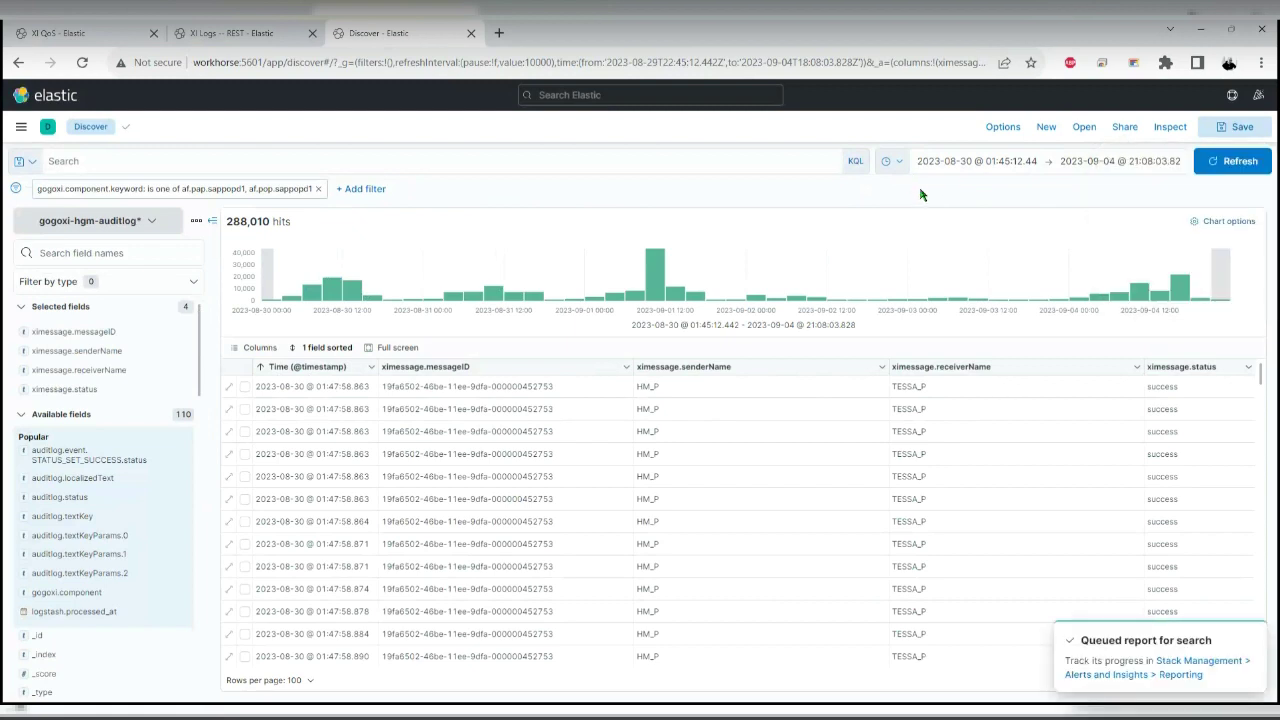
Look through the quick-select and commonly used time ranges available for the audit log search
left_click(890, 161)
left_click(1115, 502)
left_click(890, 161)
left_click(902, 165)
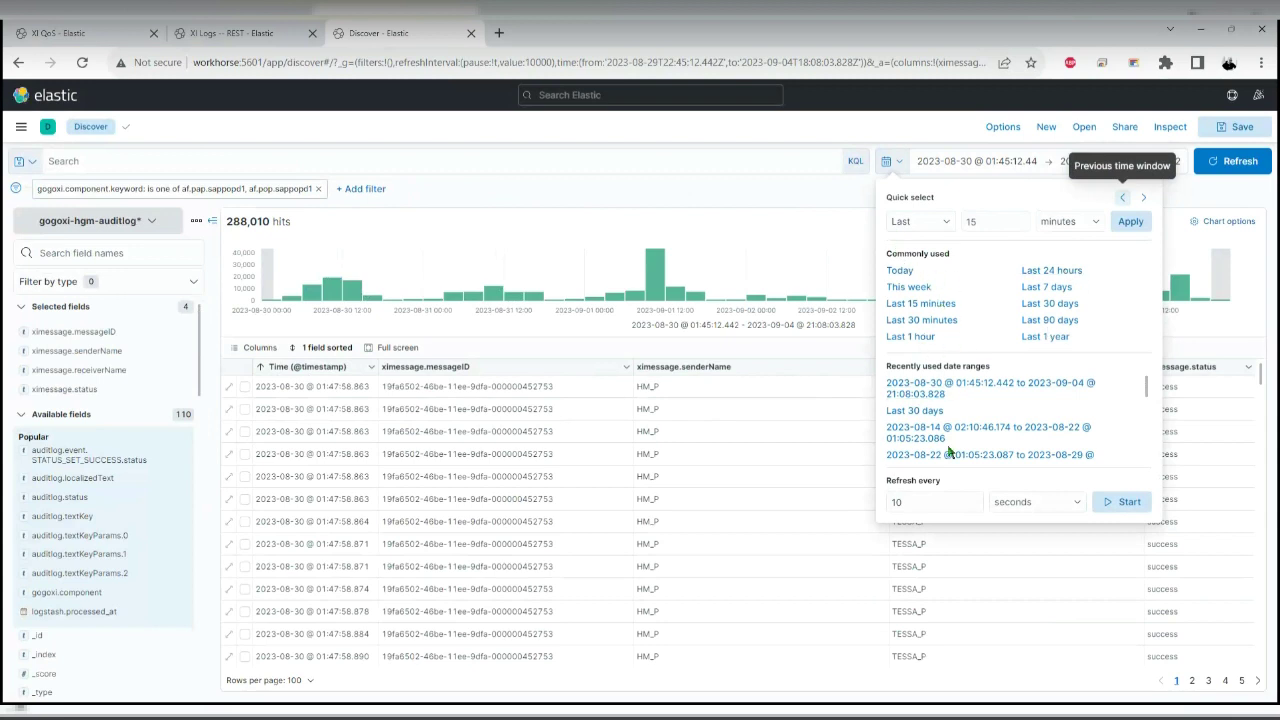
Look through the Absolute, Relative and Now options for the start date and dismiss the report notification
left_click(941, 163)
left_click(1030, 196)
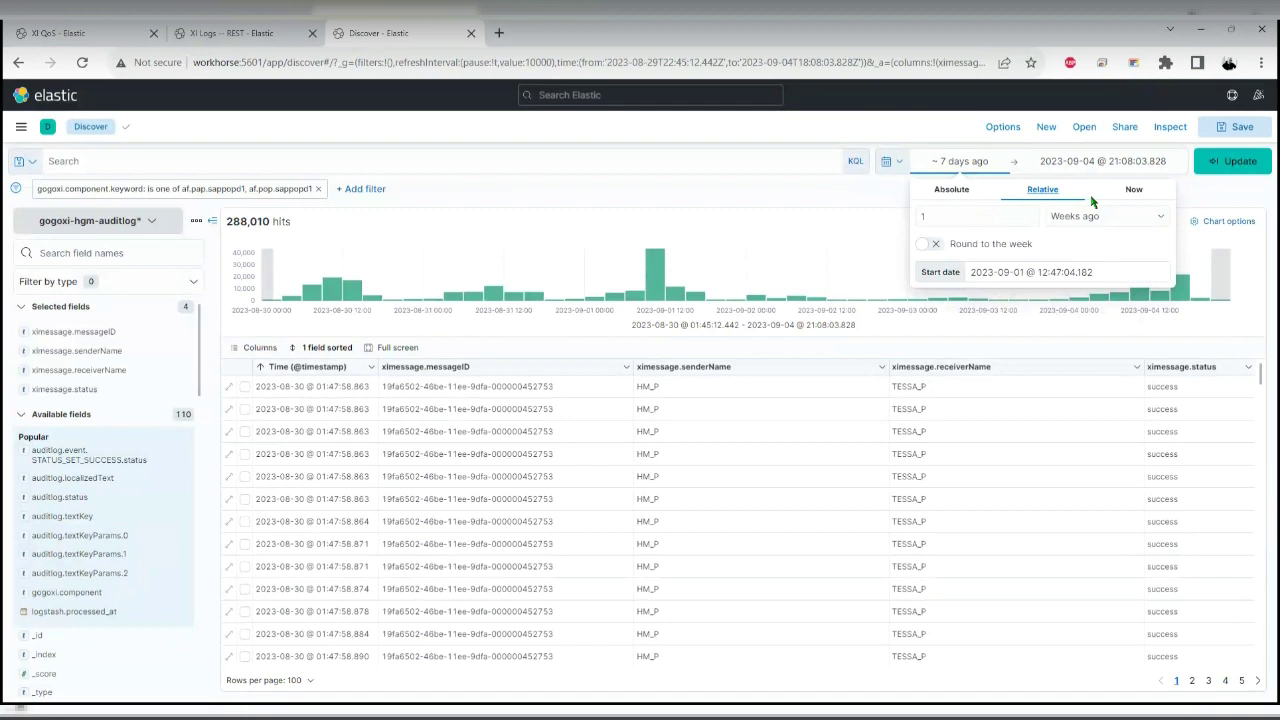
left_click(966, 191)
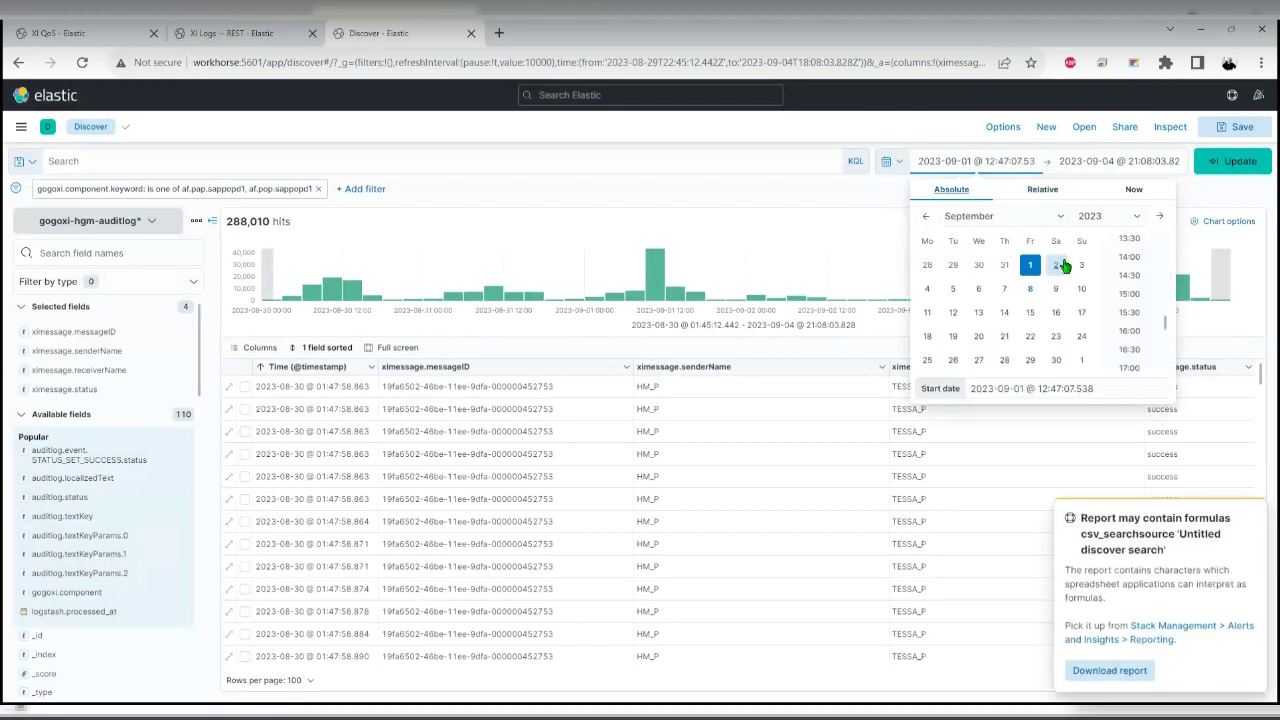
left_click(1134, 196)
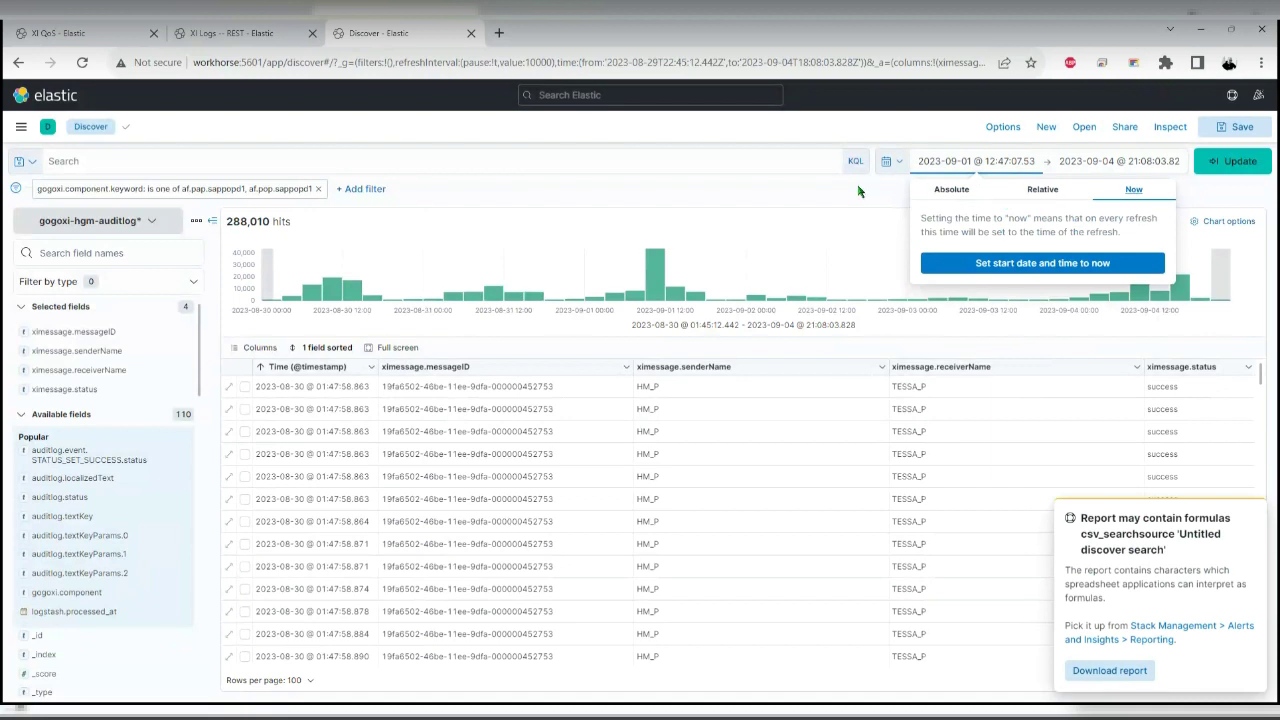
left_click(1042, 189)
left_click(951, 190)
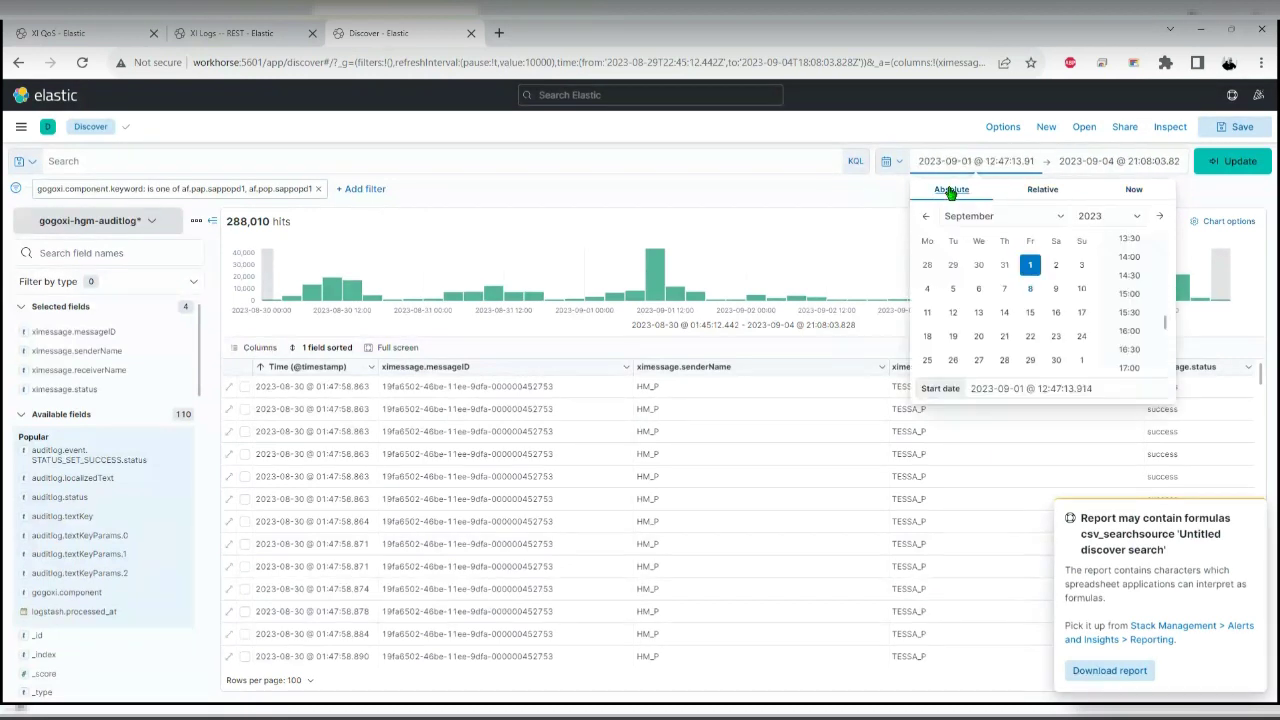
left_click(892, 161)
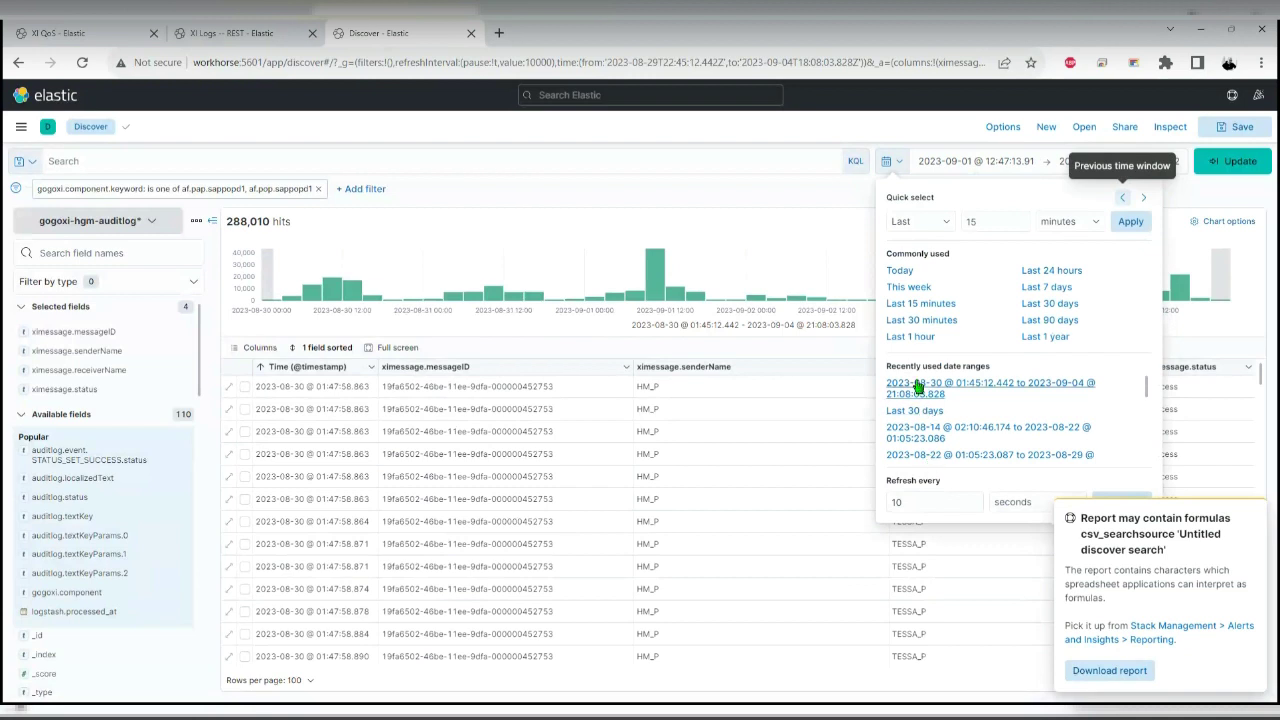
left_click(1250, 517)
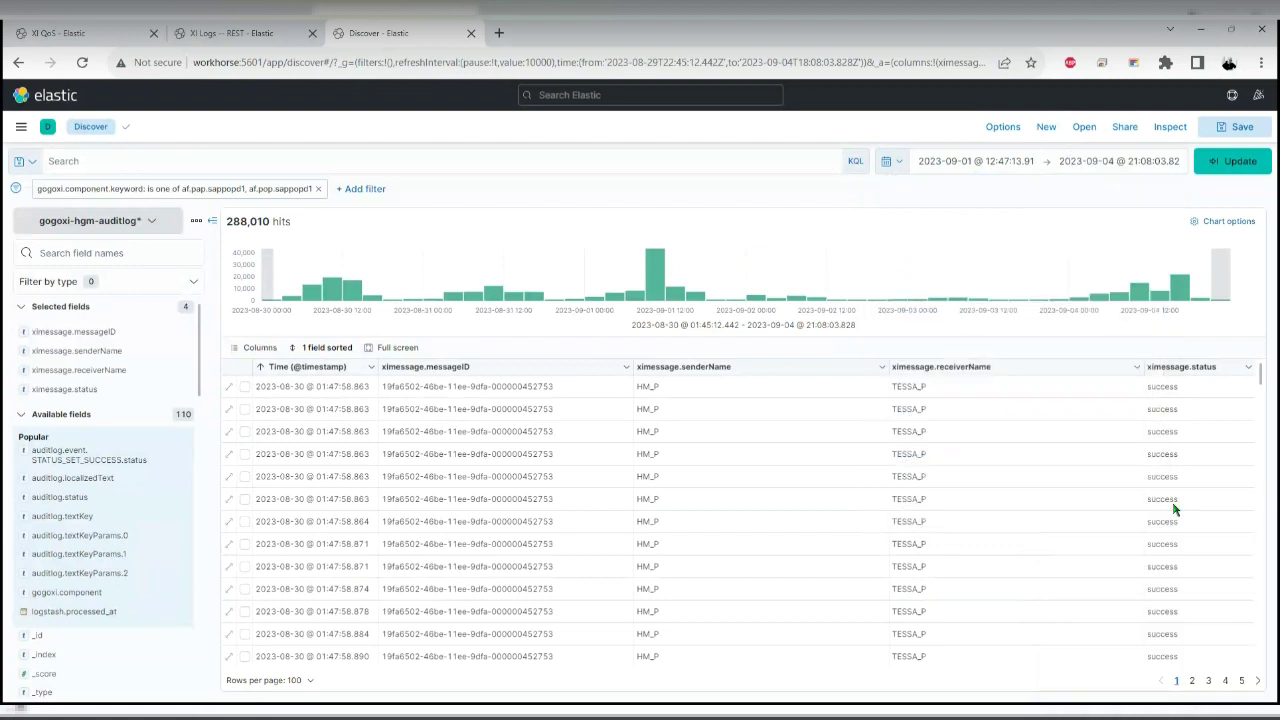
Set the time range of the audit log search to the last 15 days
left_click(889, 164)
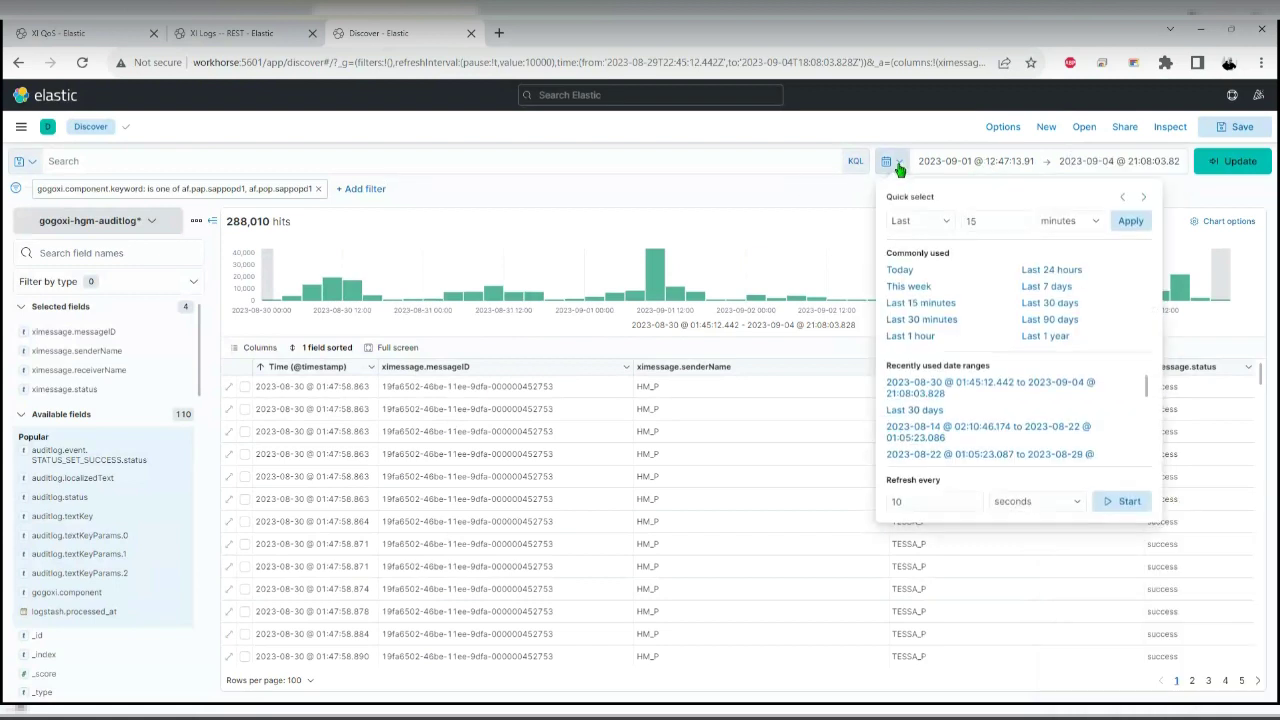
left_click(1130, 222)
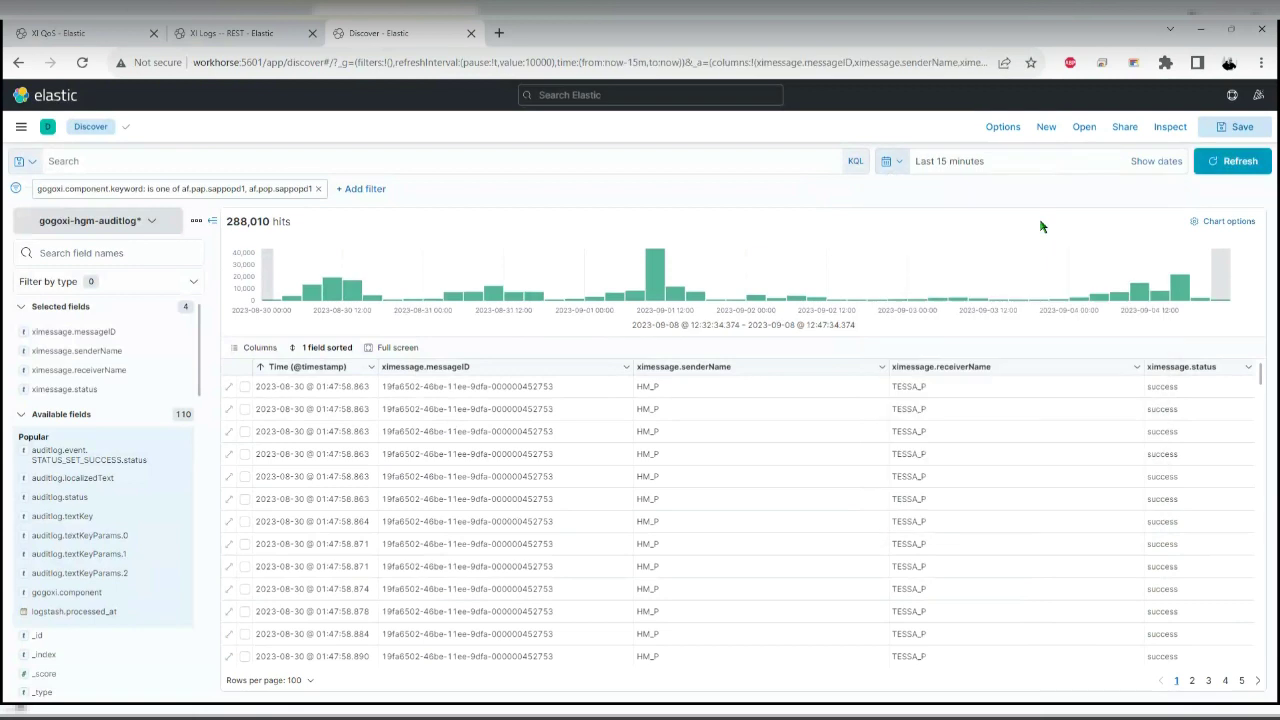
left_click(889, 164)
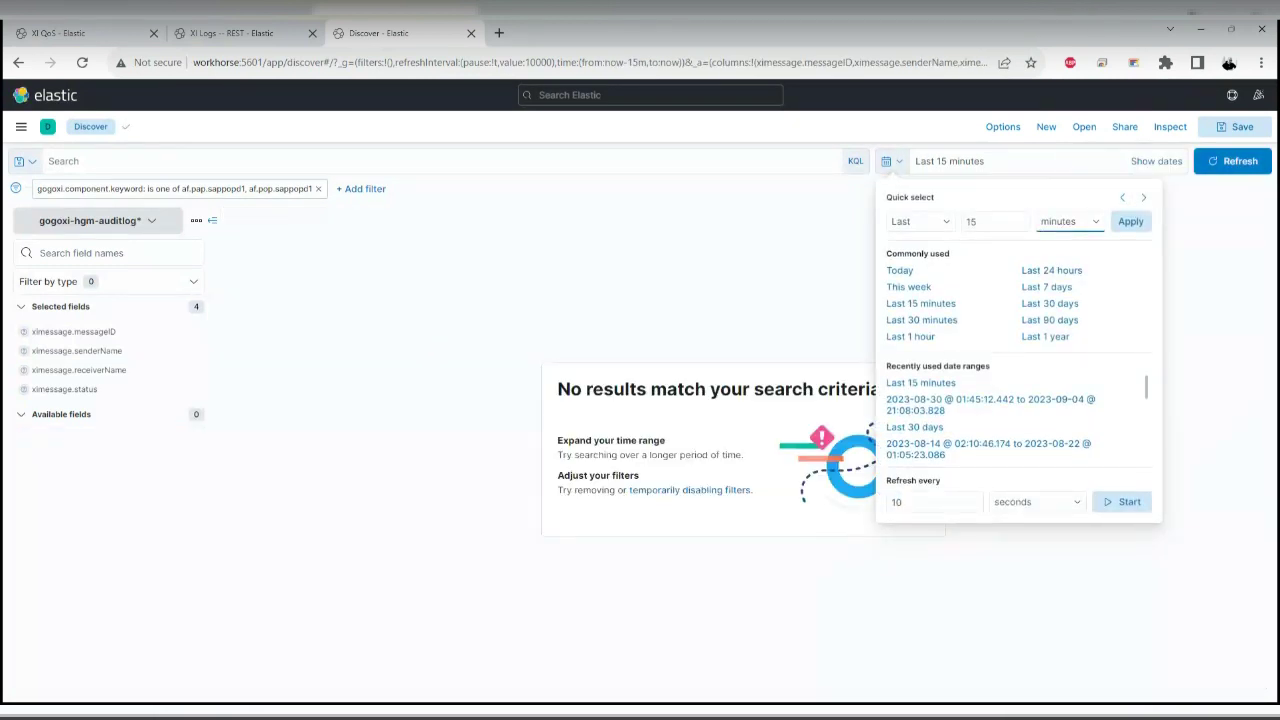
left_click(1052, 272)
left_click(1130, 224)
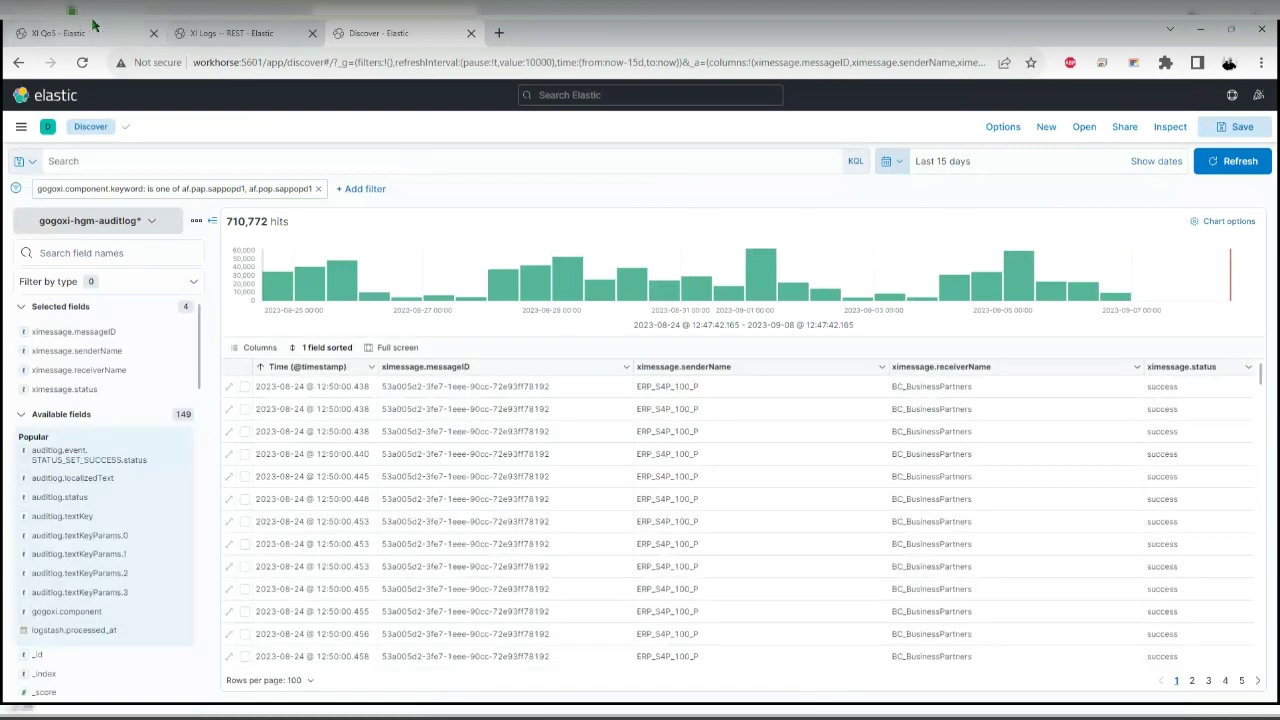
Shift the audit log search back by two consecutive 15-day time windows
left_click(898, 164)
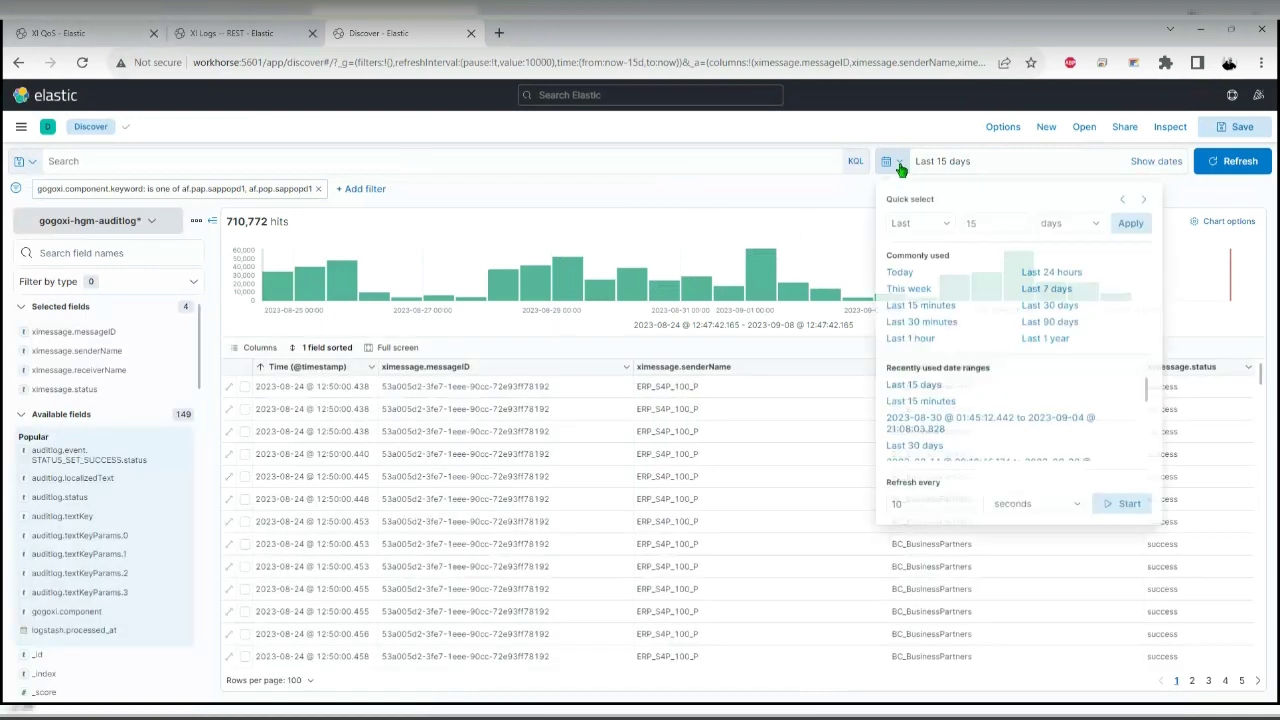
left_click(1121, 199)
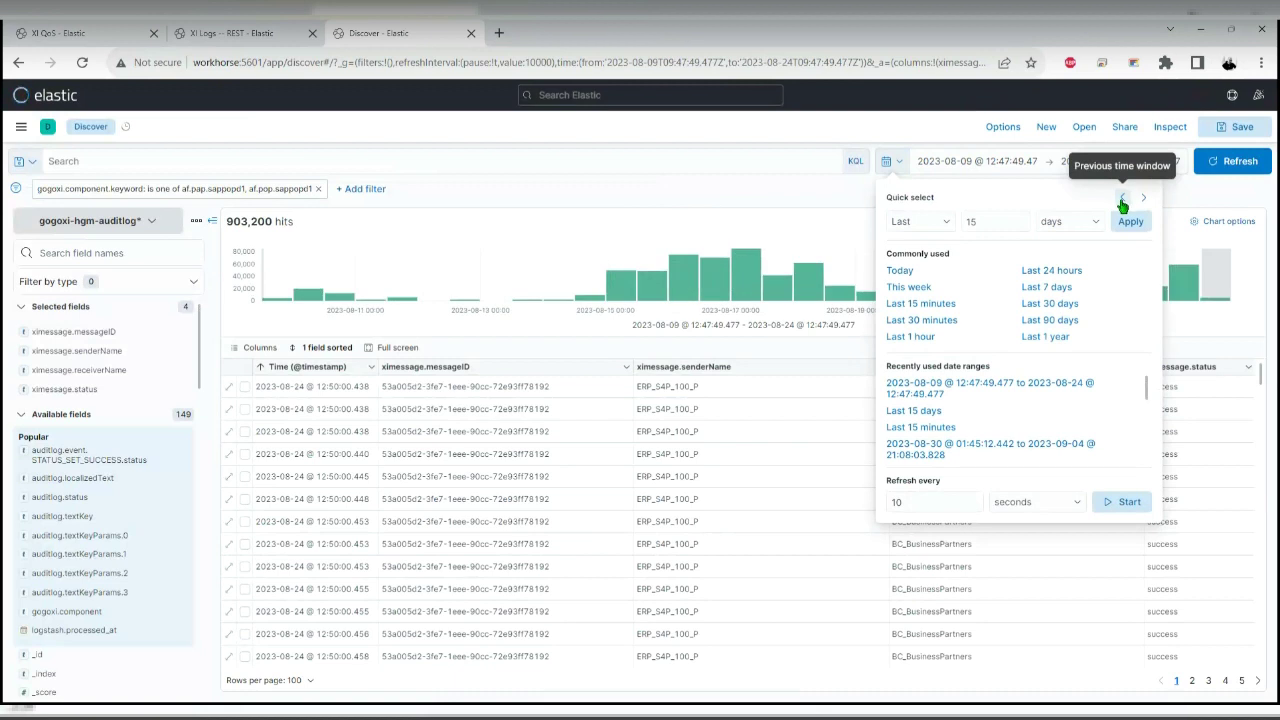
left_click(1122, 204)
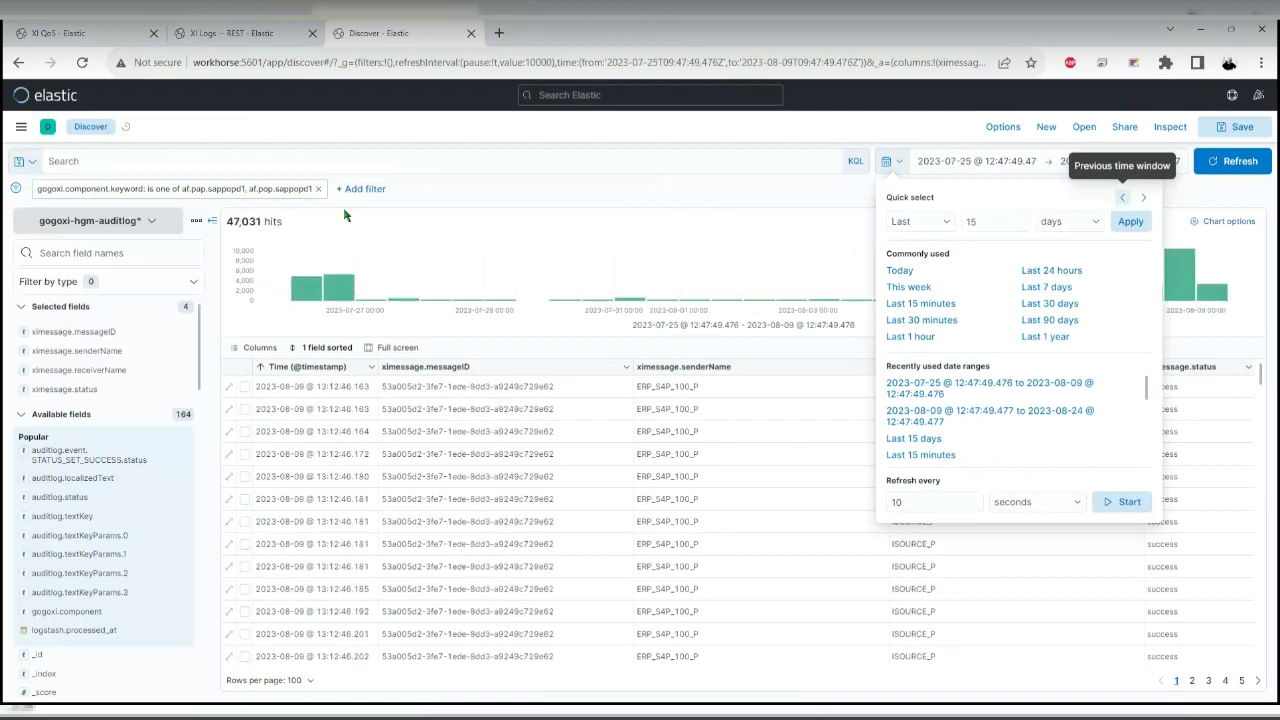
Switch to the XI QoS dashboard and set its time range to the last 7 days
left_click(55, 33)
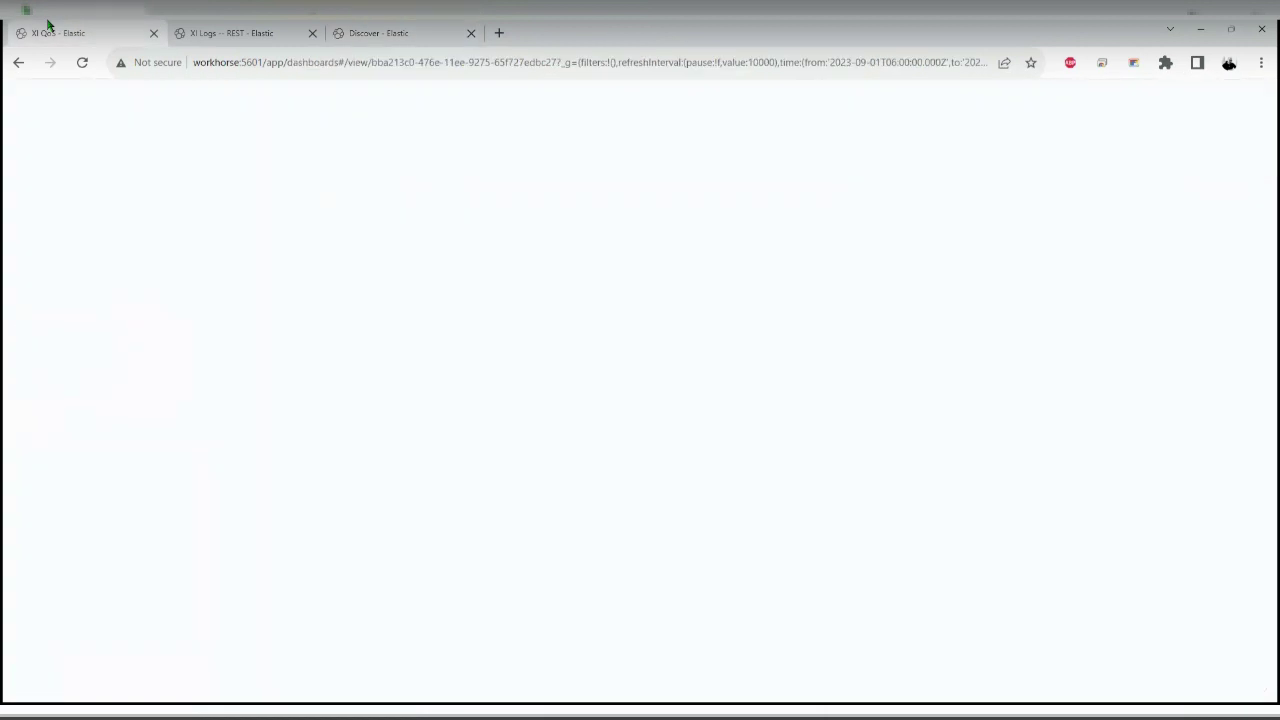
left_click(886, 164)
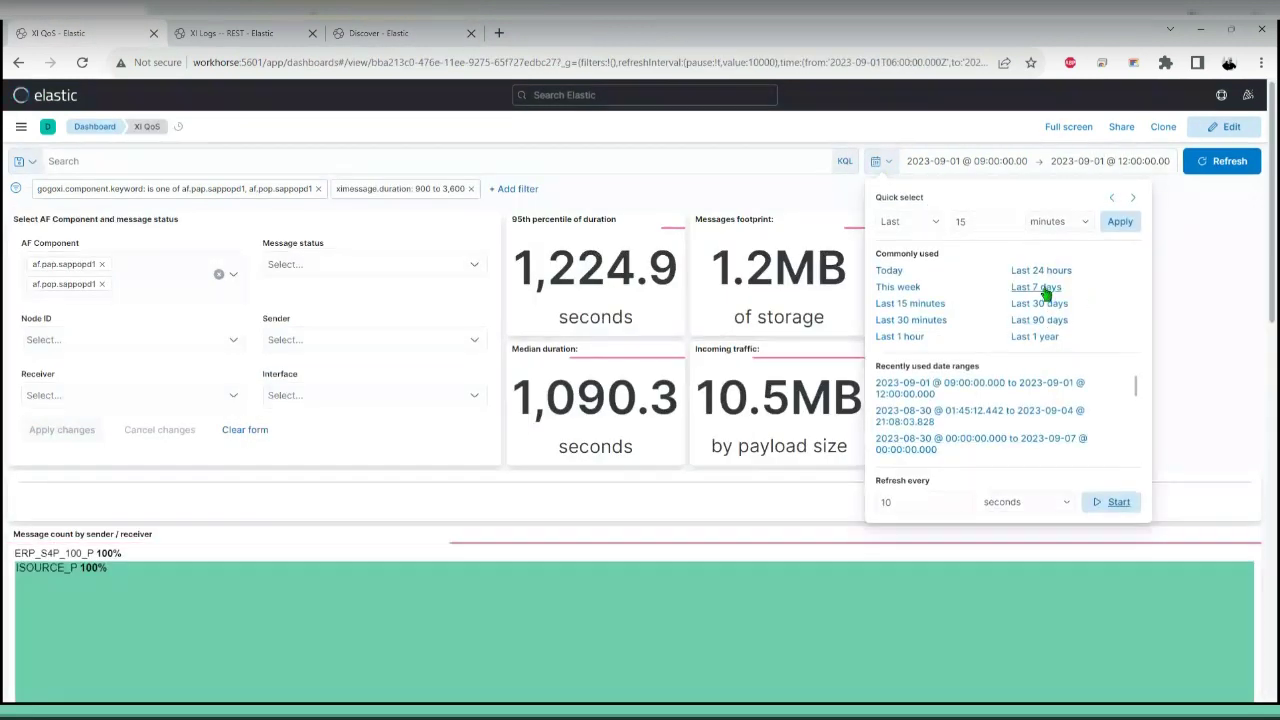
left_click(1040, 287)
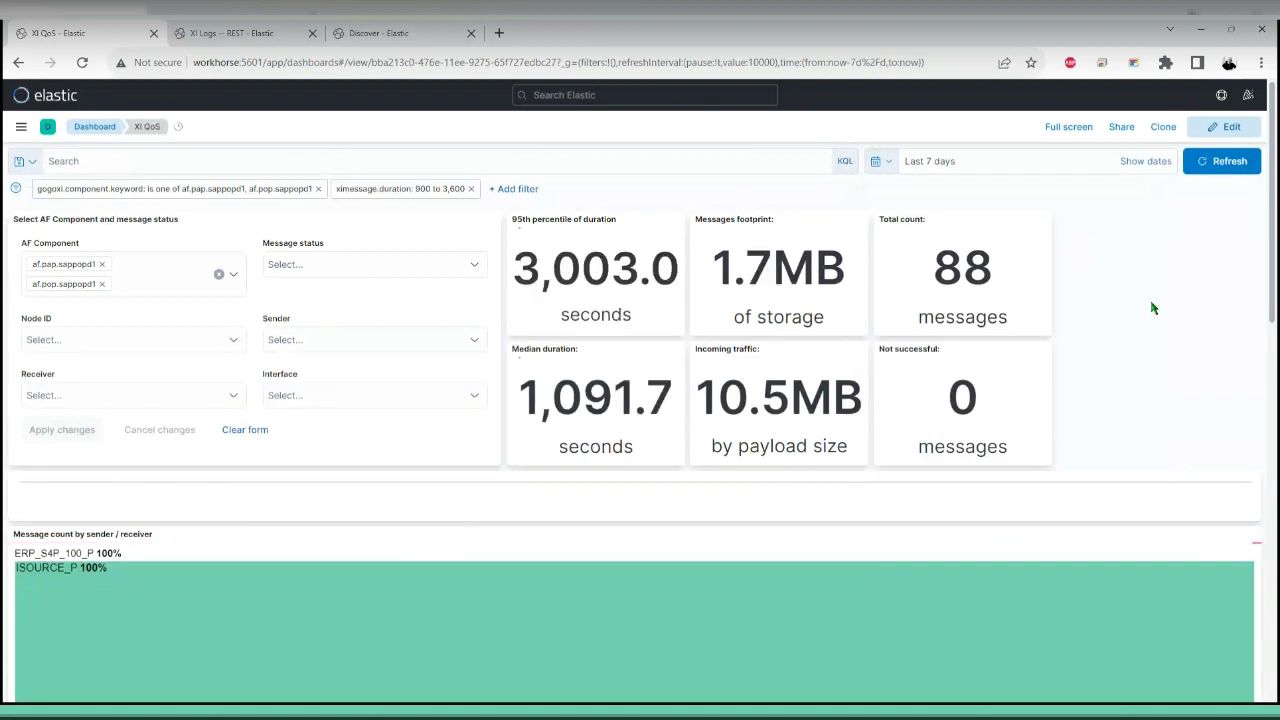
Remove the ximessage.duration filter from the XI QoS dashboard and review the duration, payload, retry and storage charts
scroll(1116, 302, "down", 8)
scroll(1116, 310, "up", 5)
scroll(1116, 312, "up", 3)
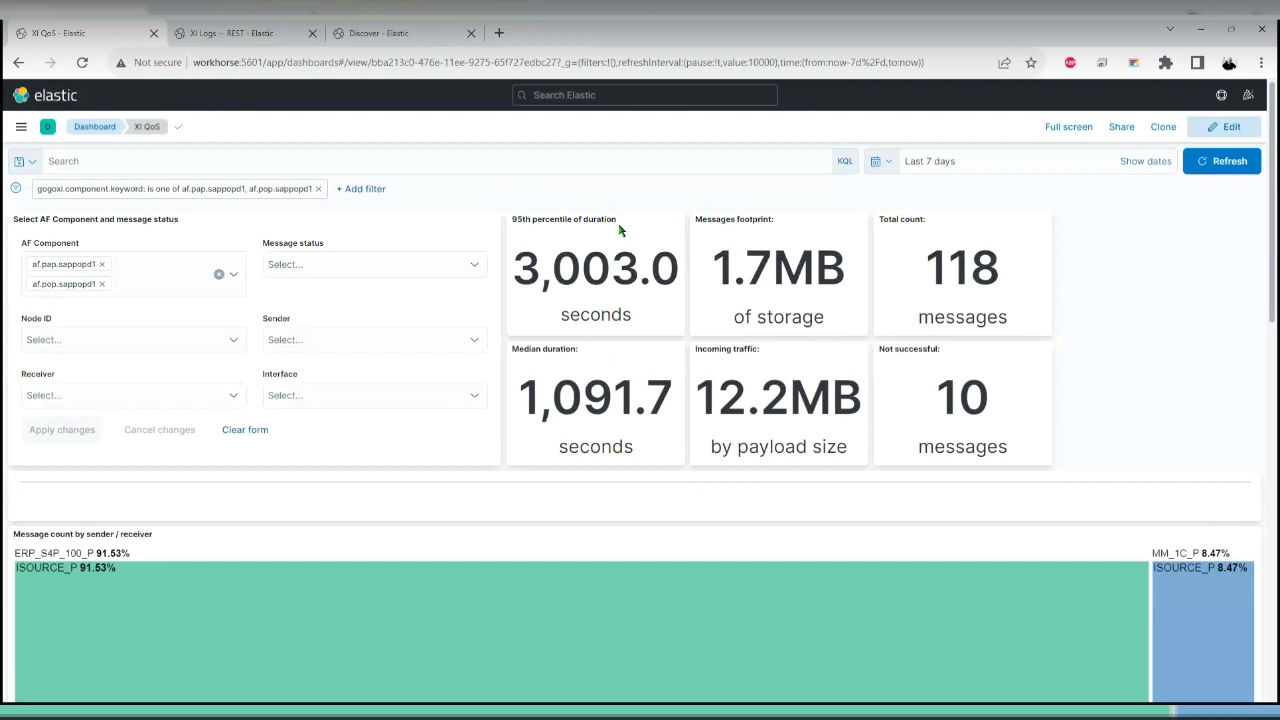
scroll(1166, 320, "down", 10)
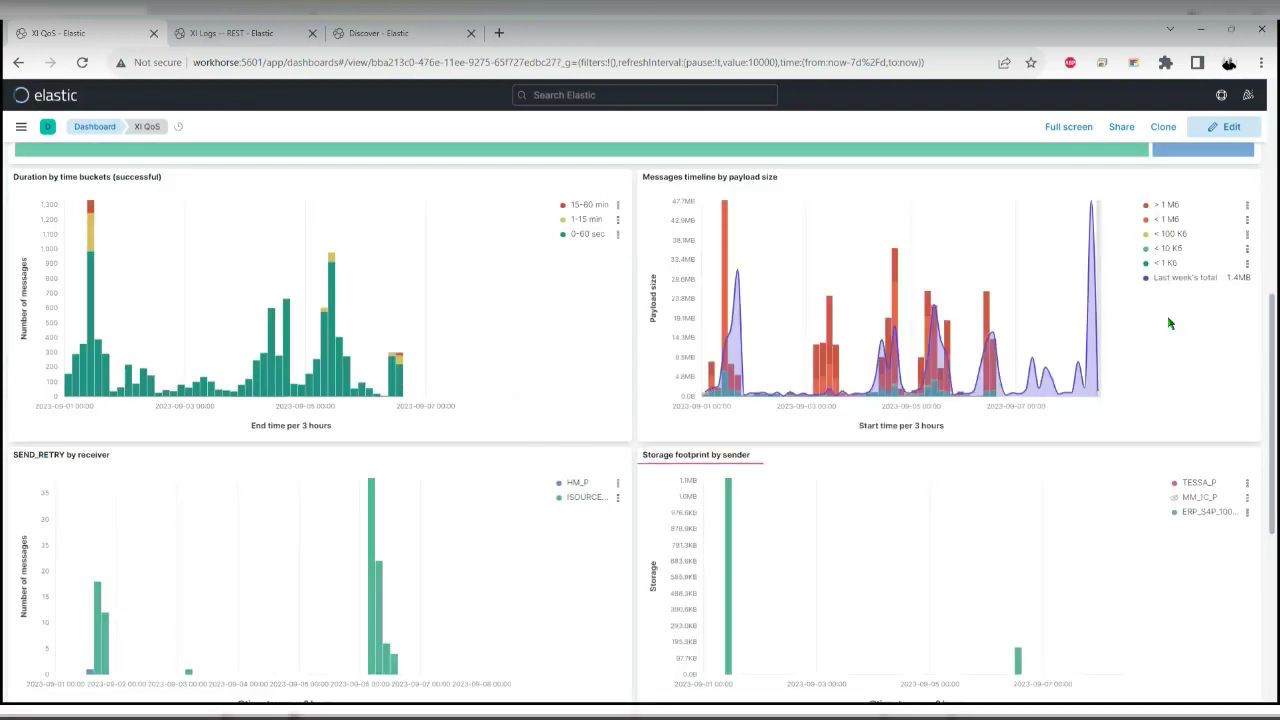
scroll(1166, 320, "up", 10)
Move the XI QoS dashboard to the previous 7-day time window and review the message charts
left_click(884, 162)
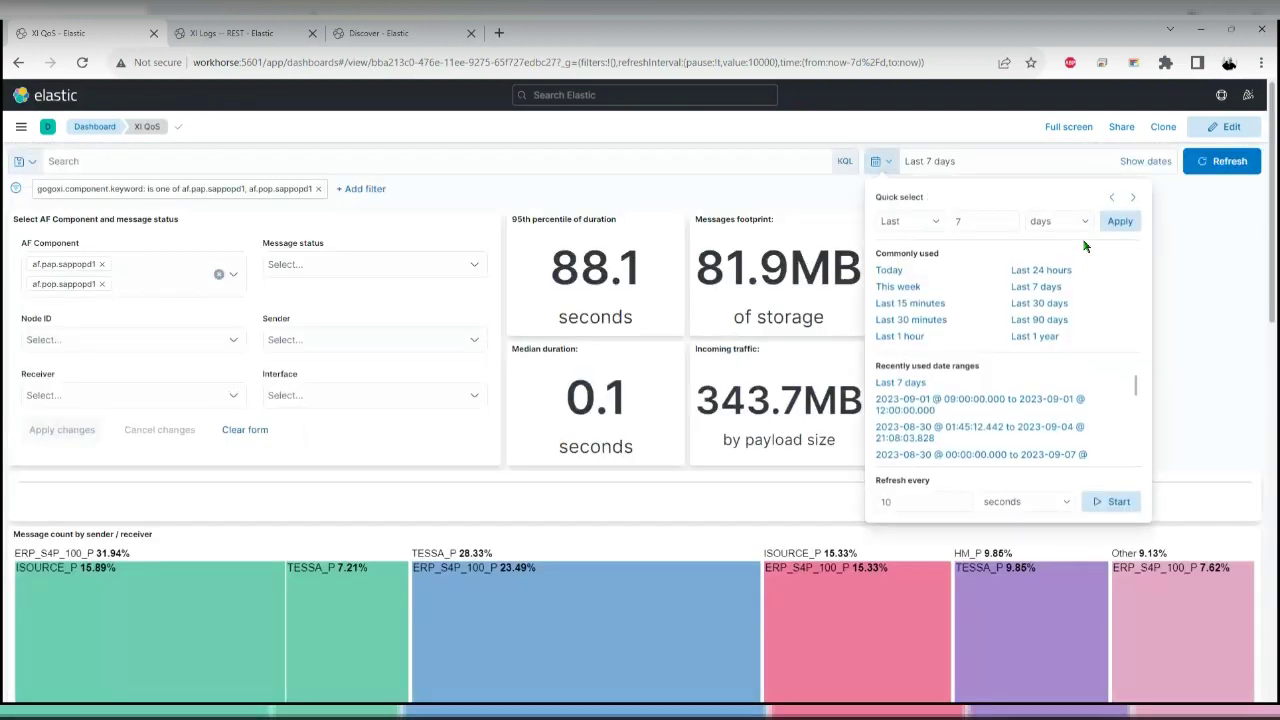
left_click(1109, 203)
left_click(1186, 263)
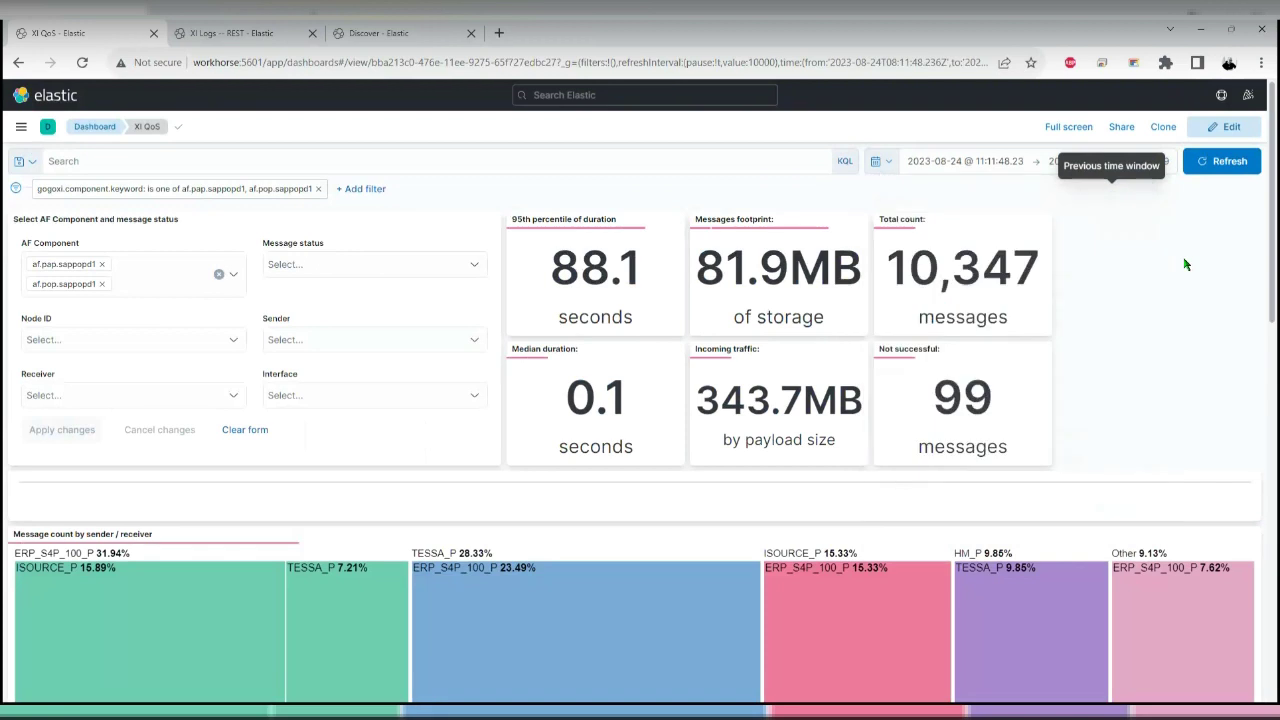
scroll(1184, 265, "down", 5)
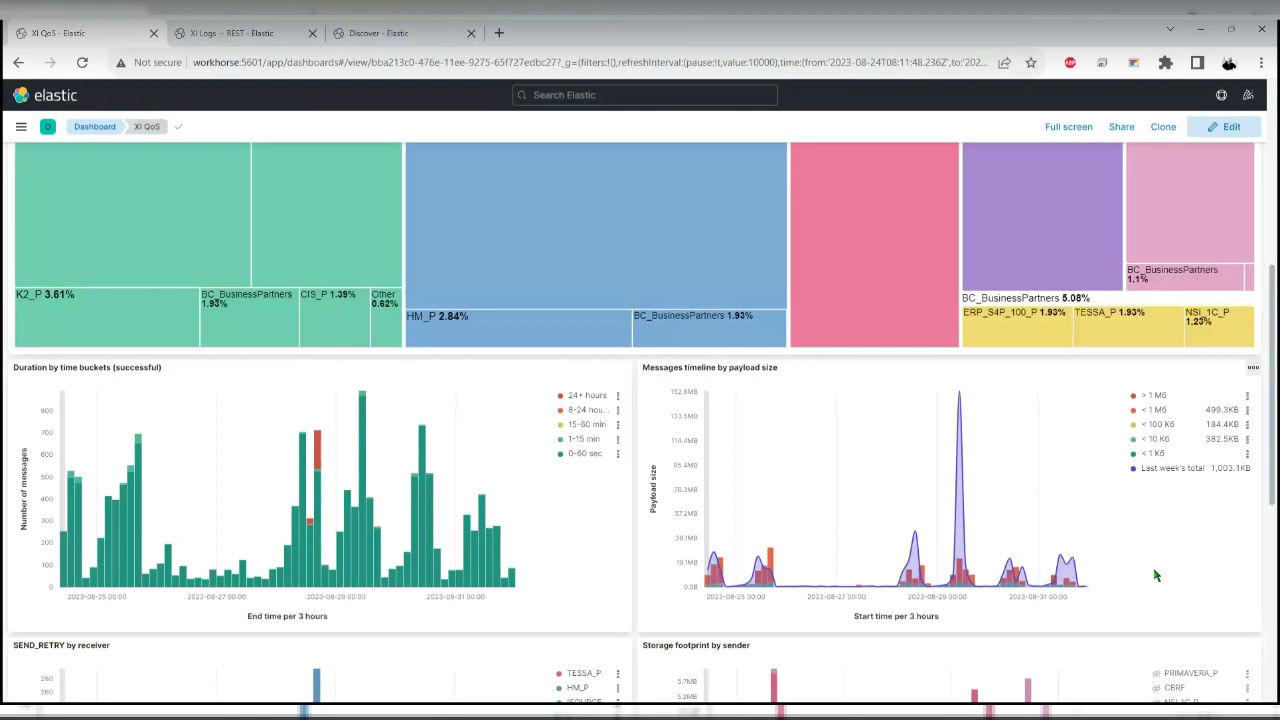
scroll(1155, 575, "down", 3)
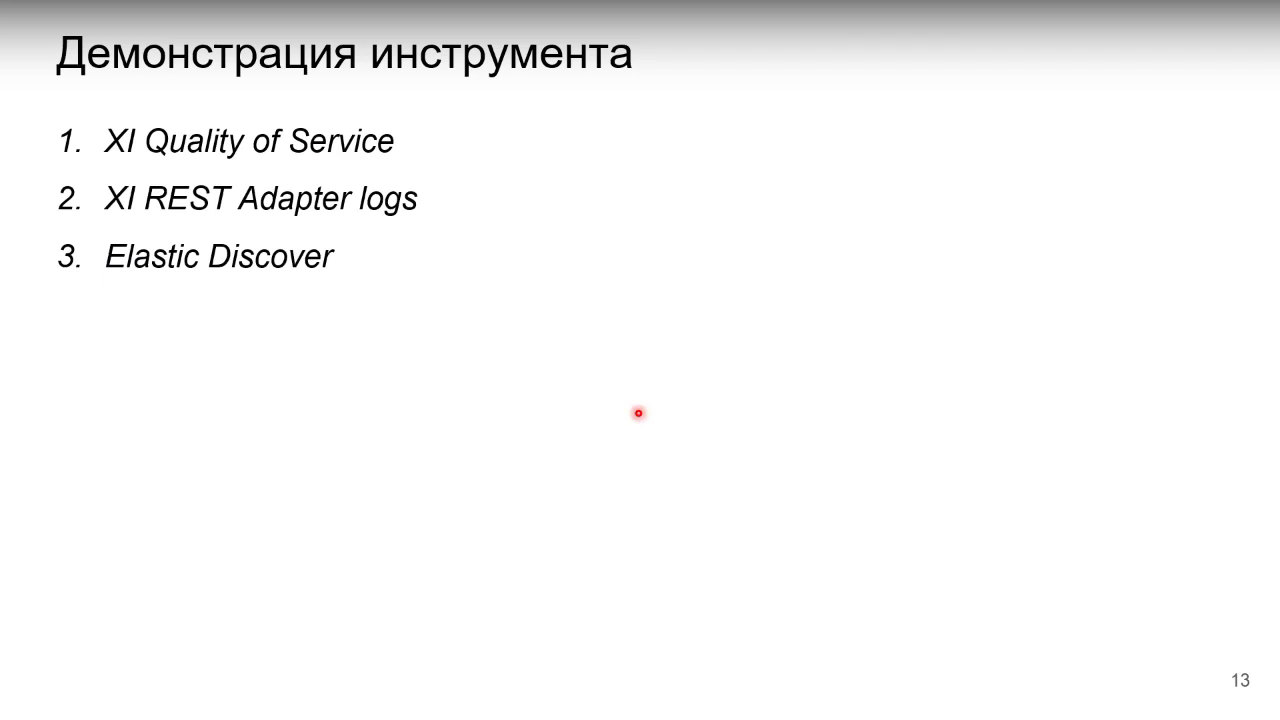
left_click(717, 296)
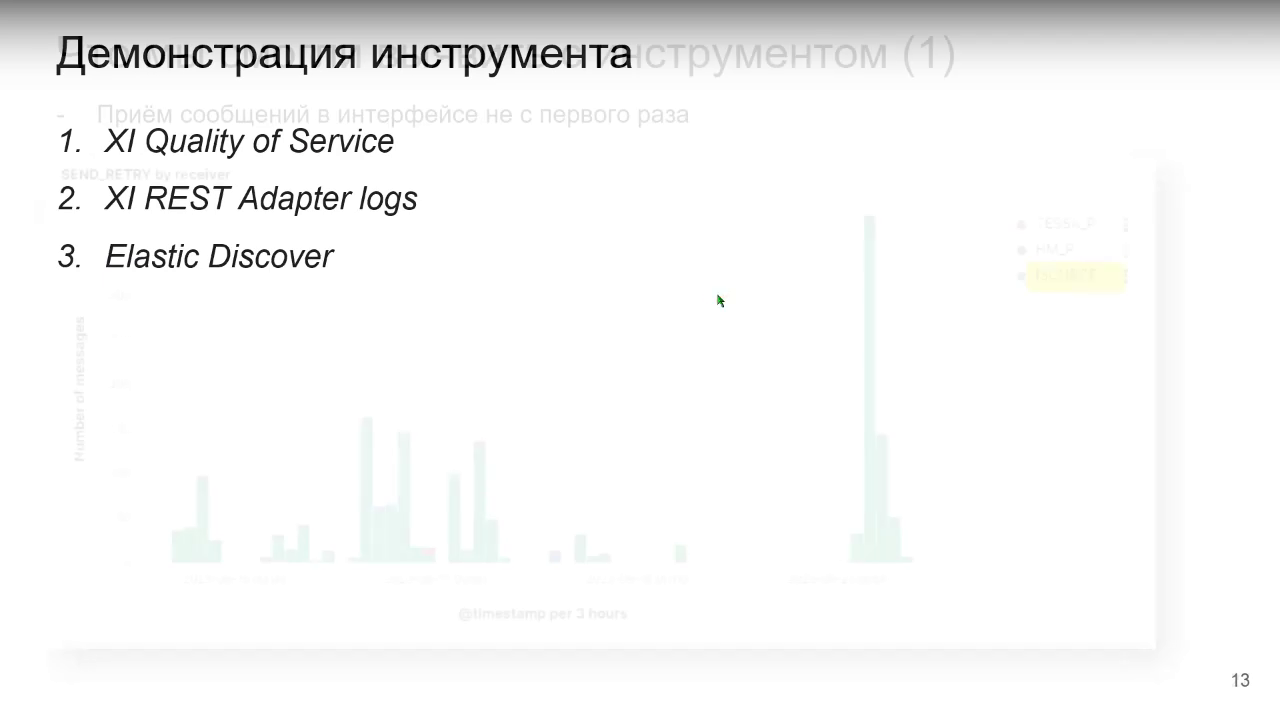